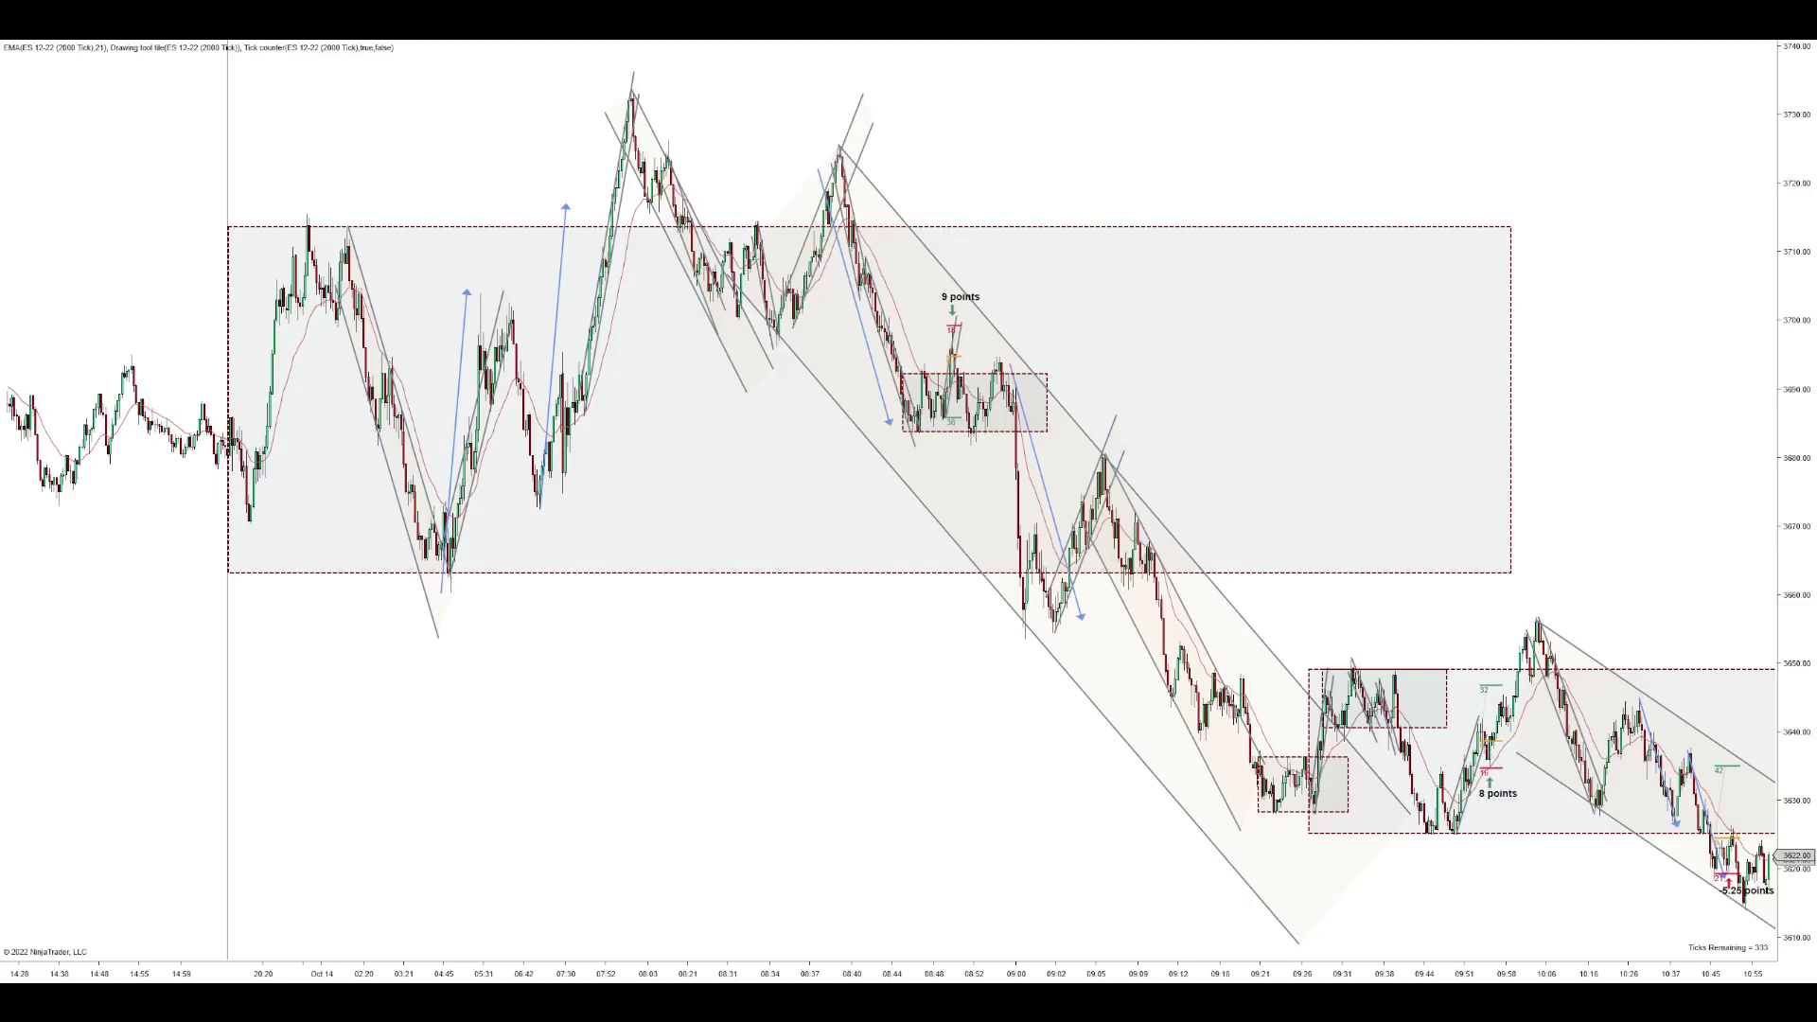
# - Frame the chart through 09:58 and stretch the large dashed rectangle's top up to the 3732 peak
pyautogui.moveTo(1124, 970); pyautogui.dragTo(852, 967)
pyautogui.moveTo(833, 878); pyautogui.dragTo(1305, 893)
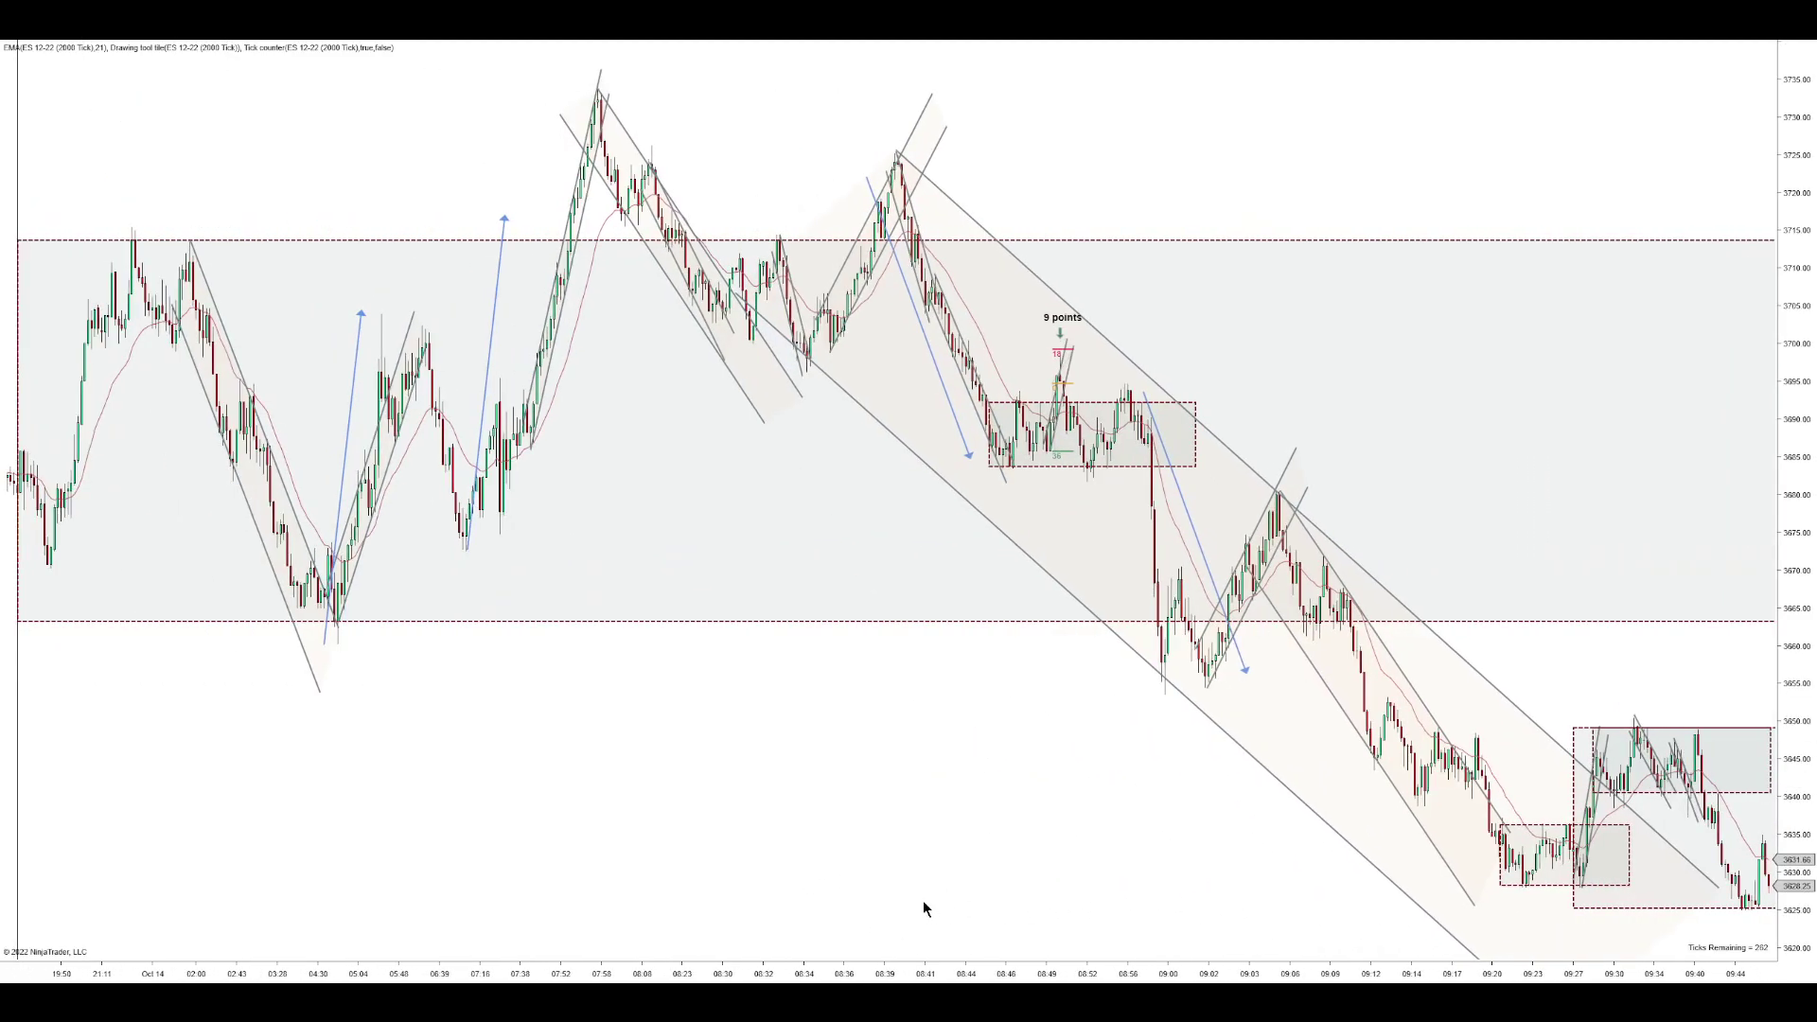
pyautogui.moveTo(923, 900); pyautogui.dragTo(1078, 889)
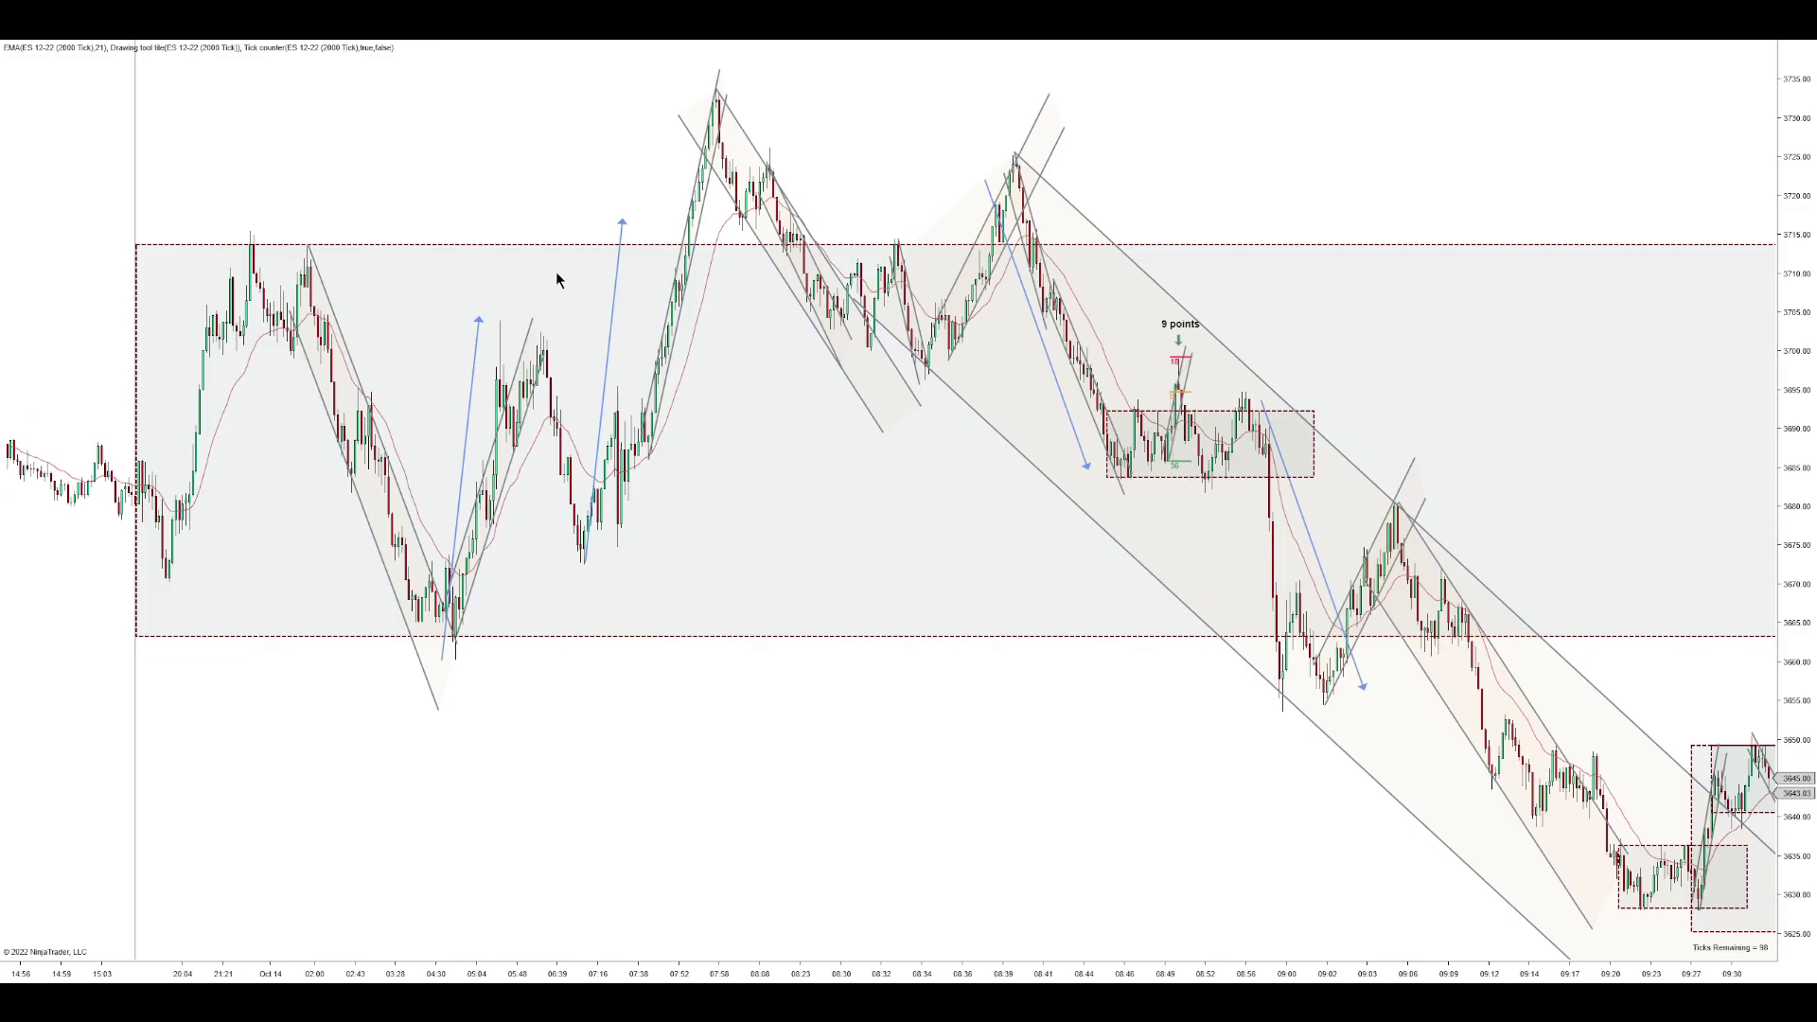
pyautogui.moveTo(975, 973); pyautogui.dragTo(1155, 973)
pyautogui.moveTo(1059, 822); pyautogui.dragTo(881, 814)
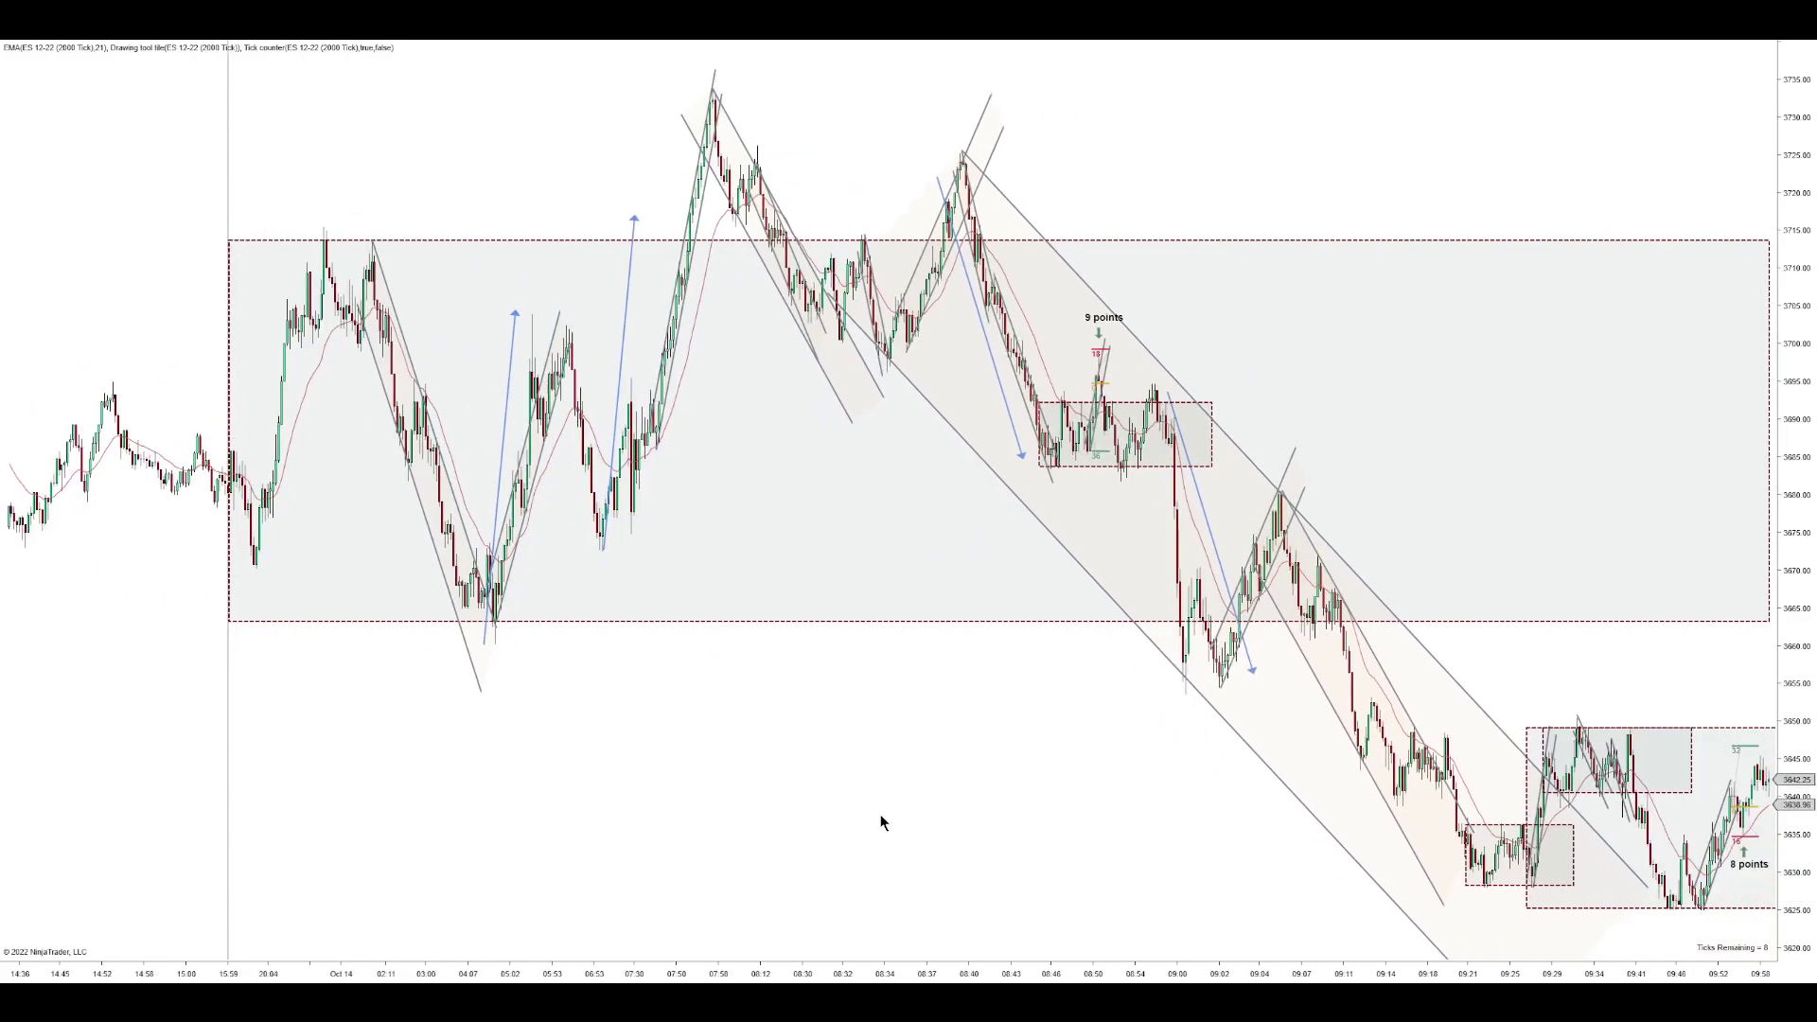
pyautogui.moveTo(232, 241); pyautogui.dragTo(230, 100)
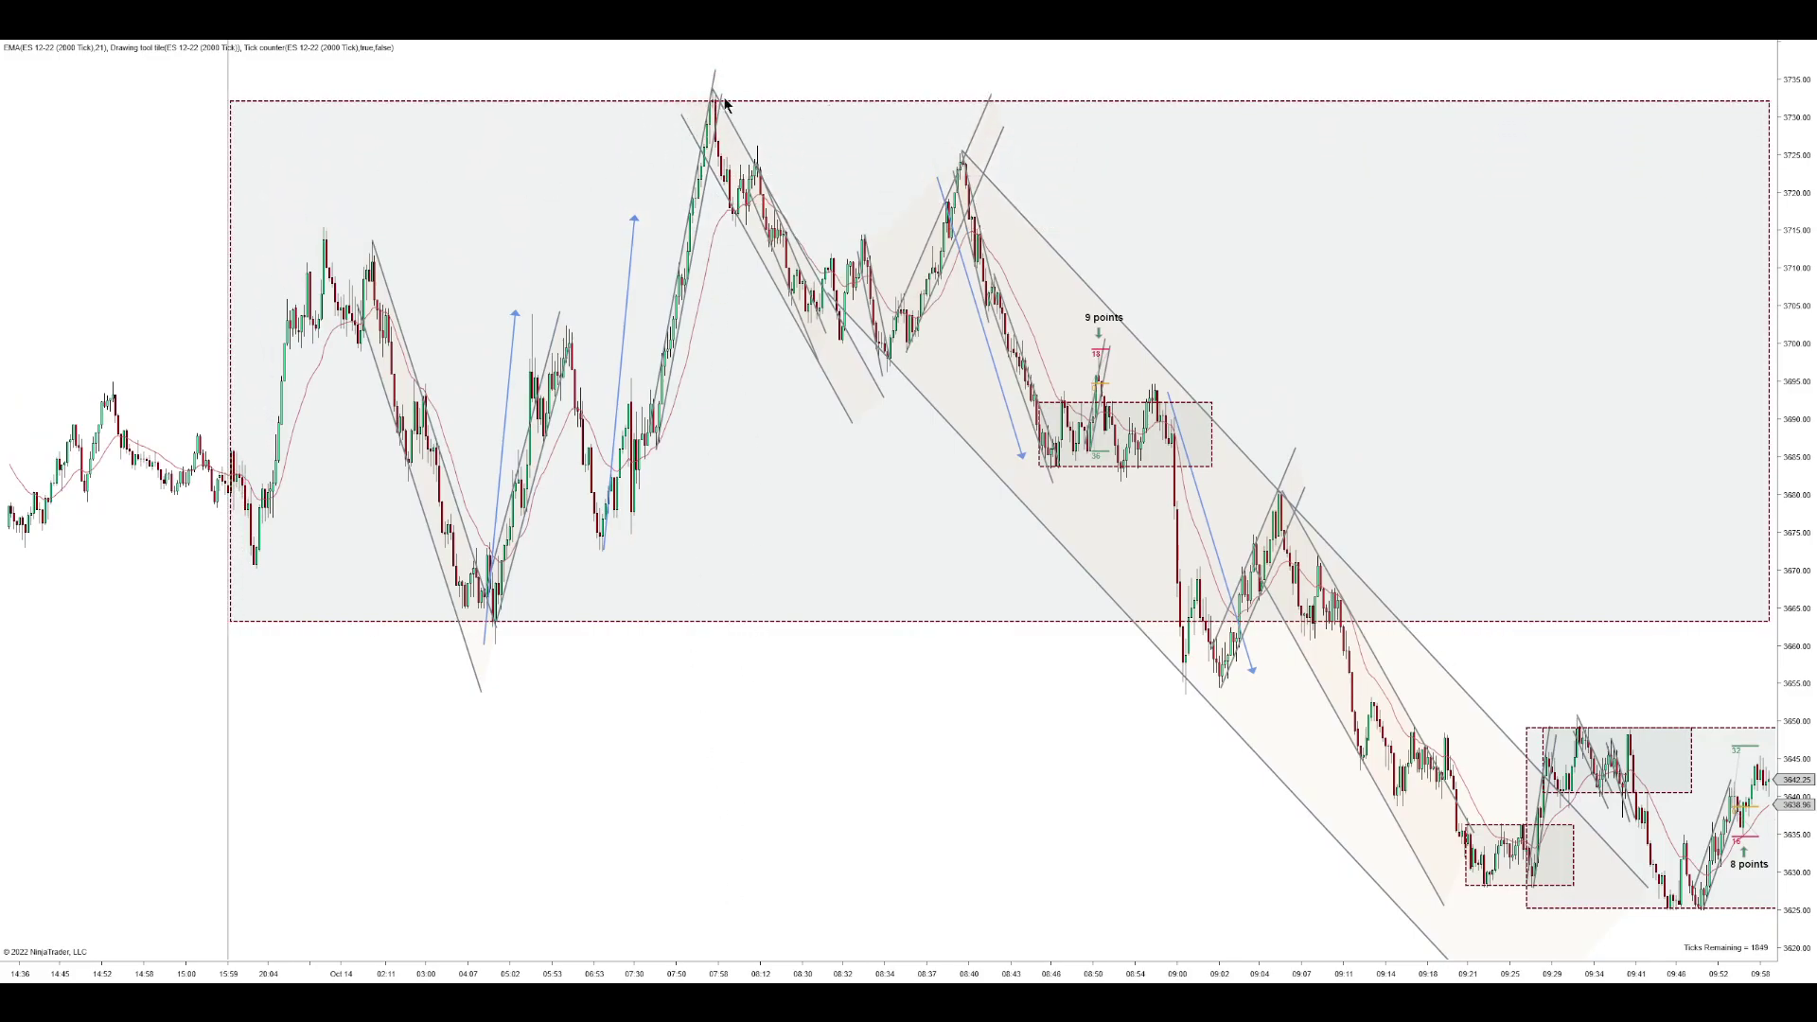
# - Pull the large range rectangle's top back down to about 3715, leaving the 07:58 peak above it
pyautogui.click(611, 100)
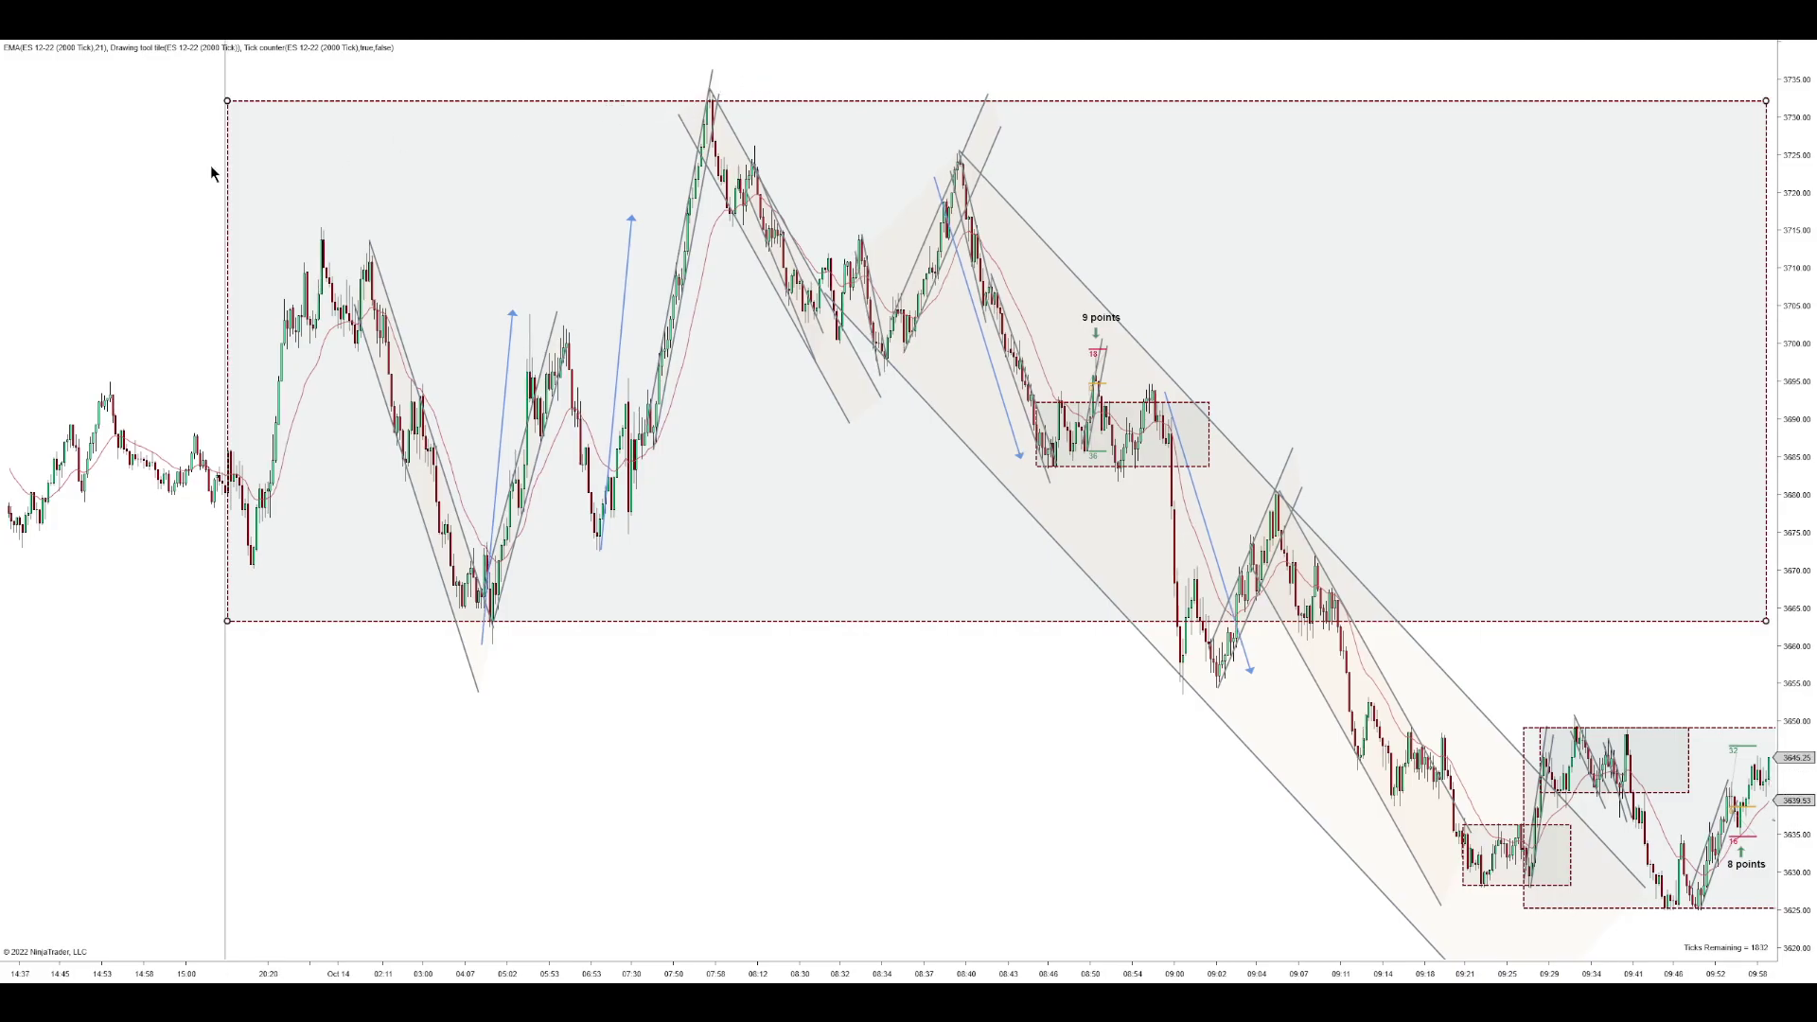
pyautogui.moveTo(228, 100); pyautogui.dragTo(235, 241)
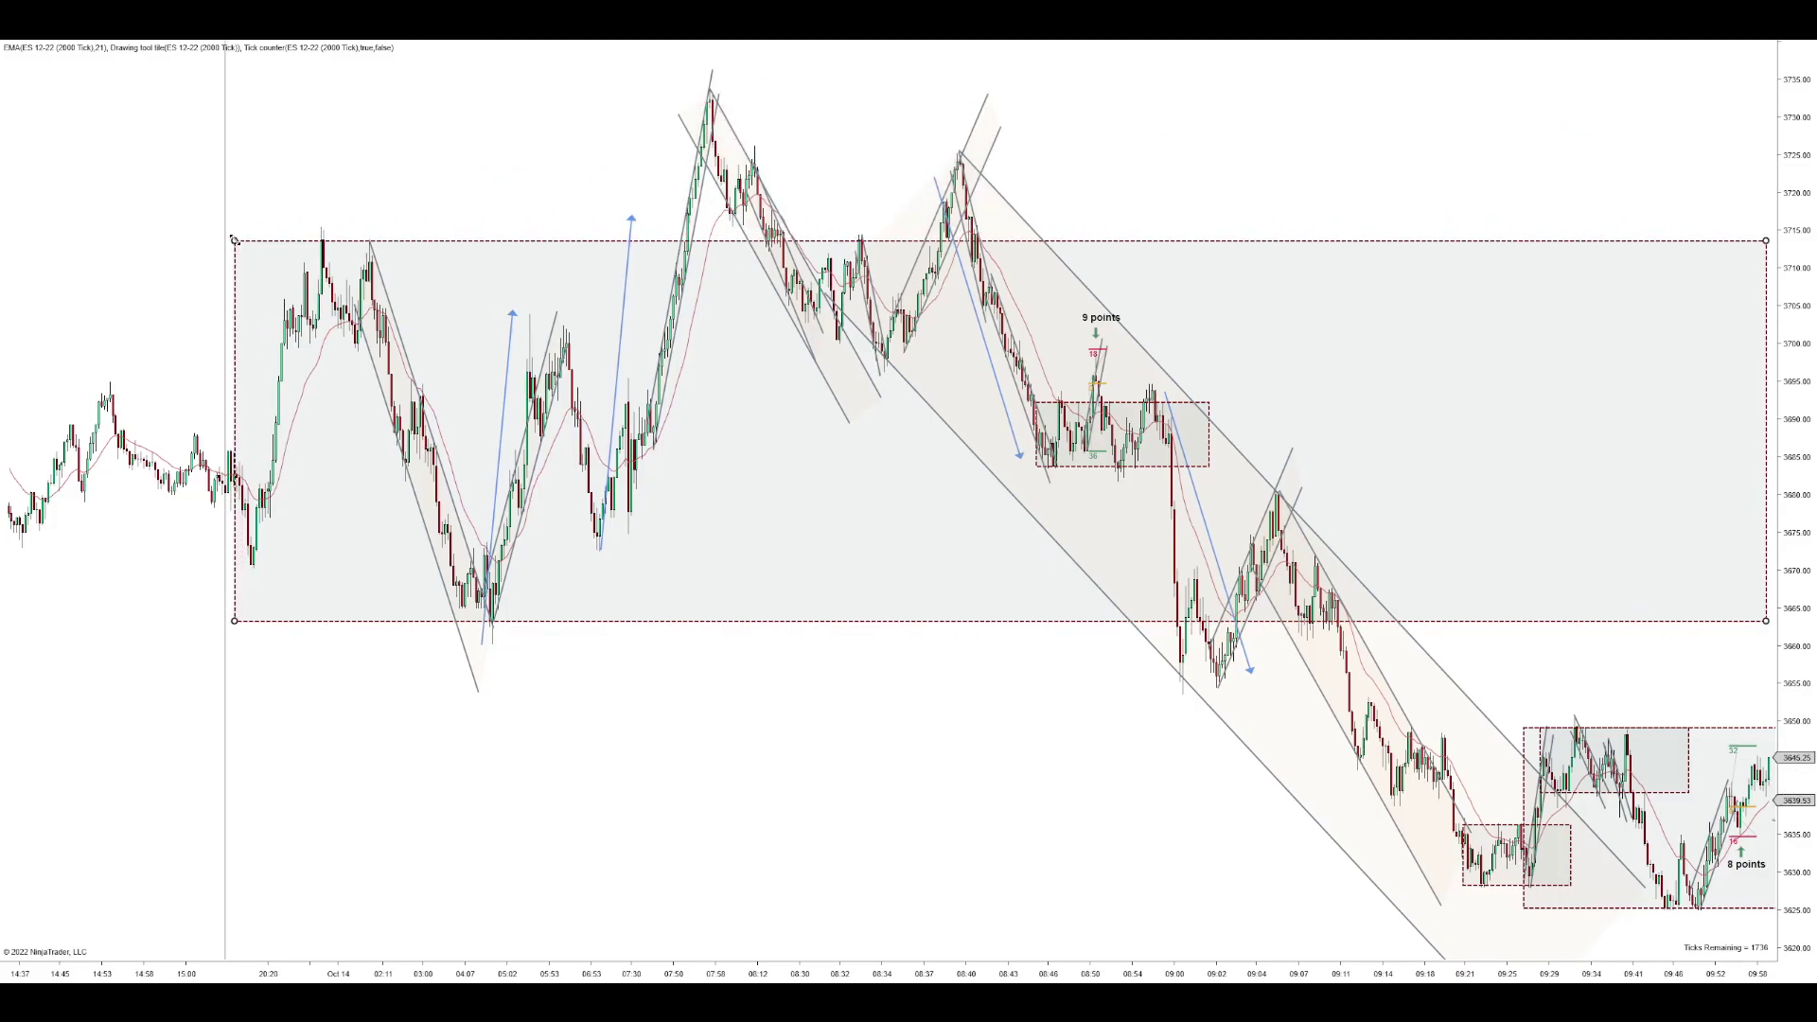
pyautogui.click(439, 149)
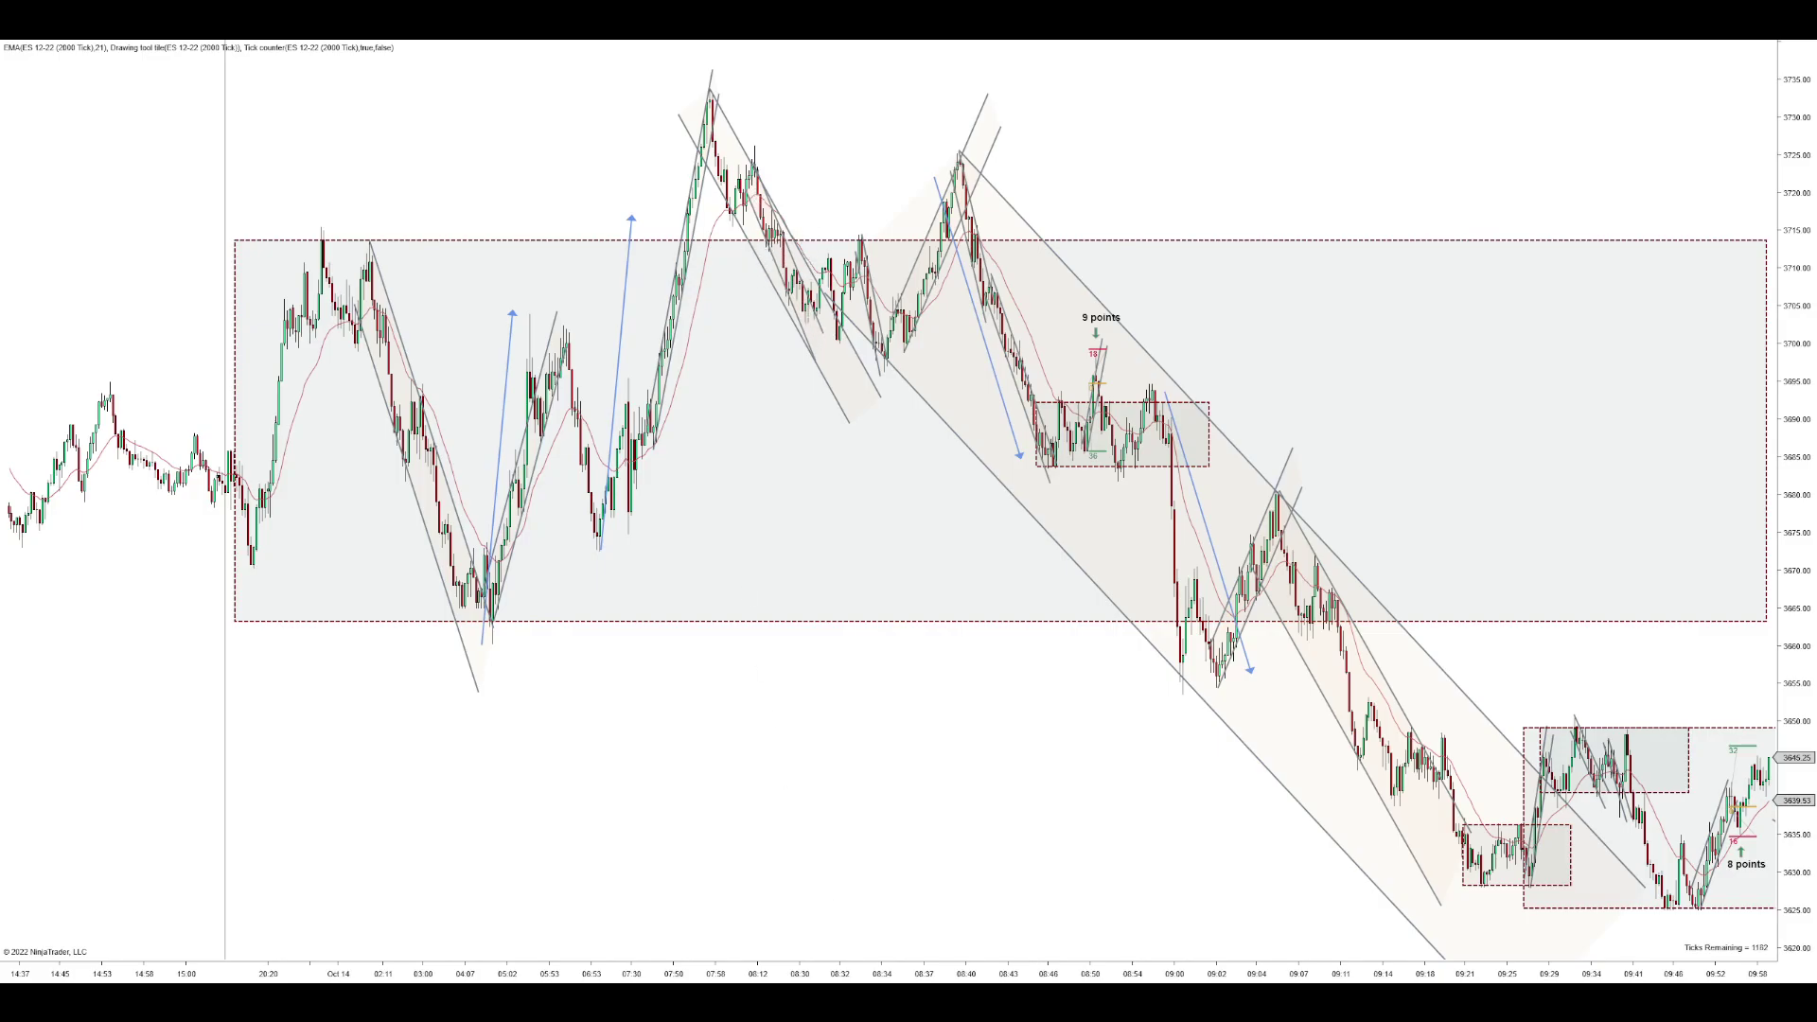
# - Widen the bars about 1.5 times and pan so morning bars through 08:54 fill the view
pyautogui.moveTo(954, 974); pyautogui.dragTo(705, 972)
pyautogui.moveTo(518, 487); pyautogui.dragTo(1046, 504)
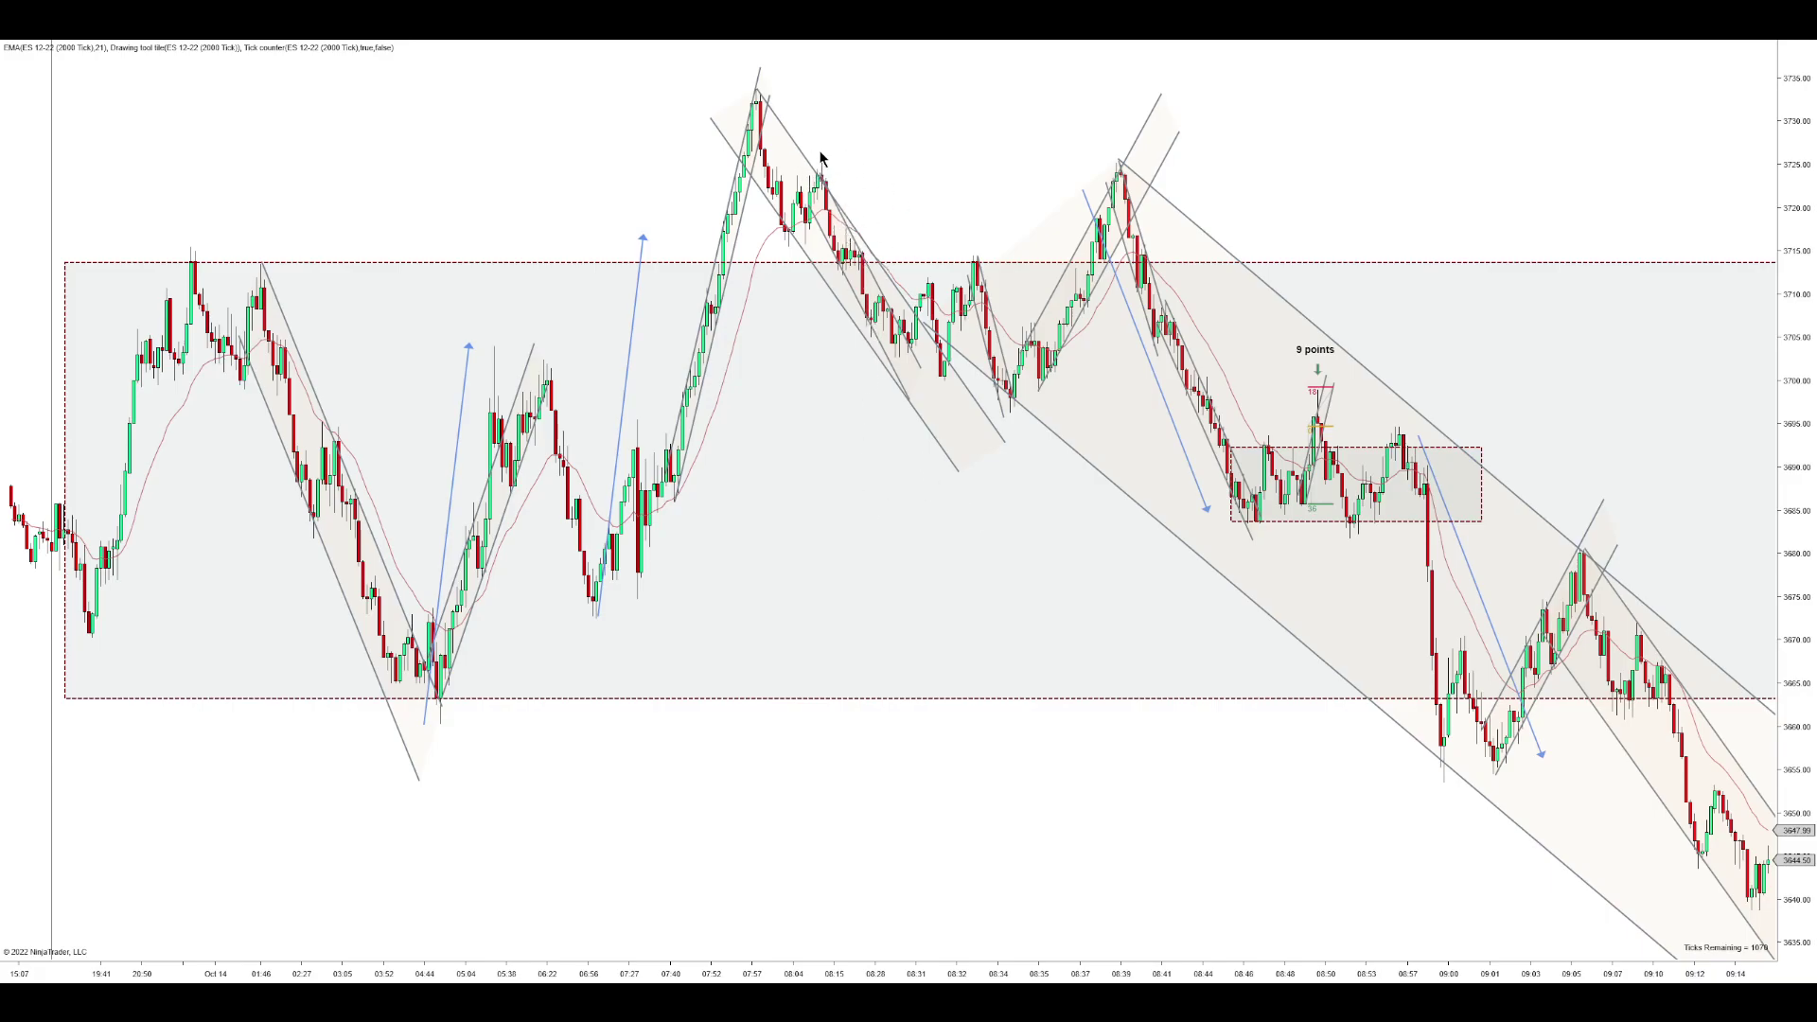
pyautogui.moveTo(880, 201); pyautogui.dragTo(1014, 284)
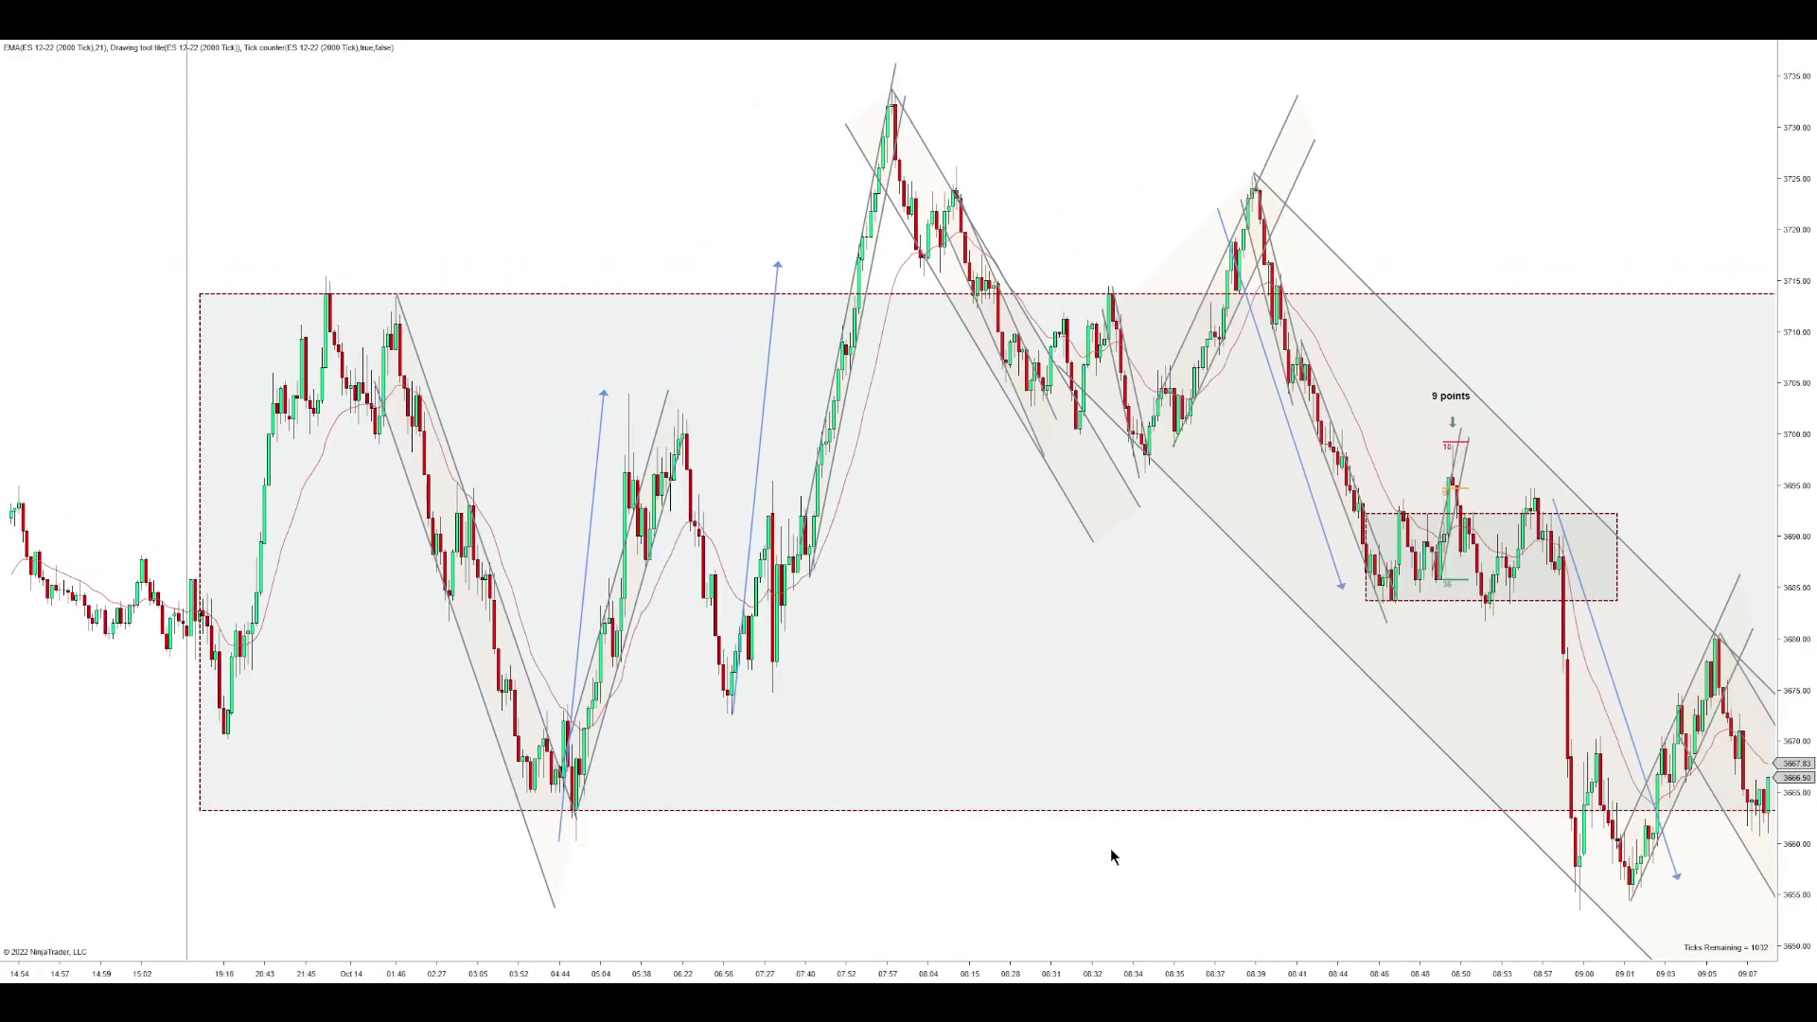
pyautogui.moveTo(1070, 972); pyautogui.dragTo(757, 908)
pyautogui.moveTo(526, 371); pyautogui.dragTo(1024, 391)
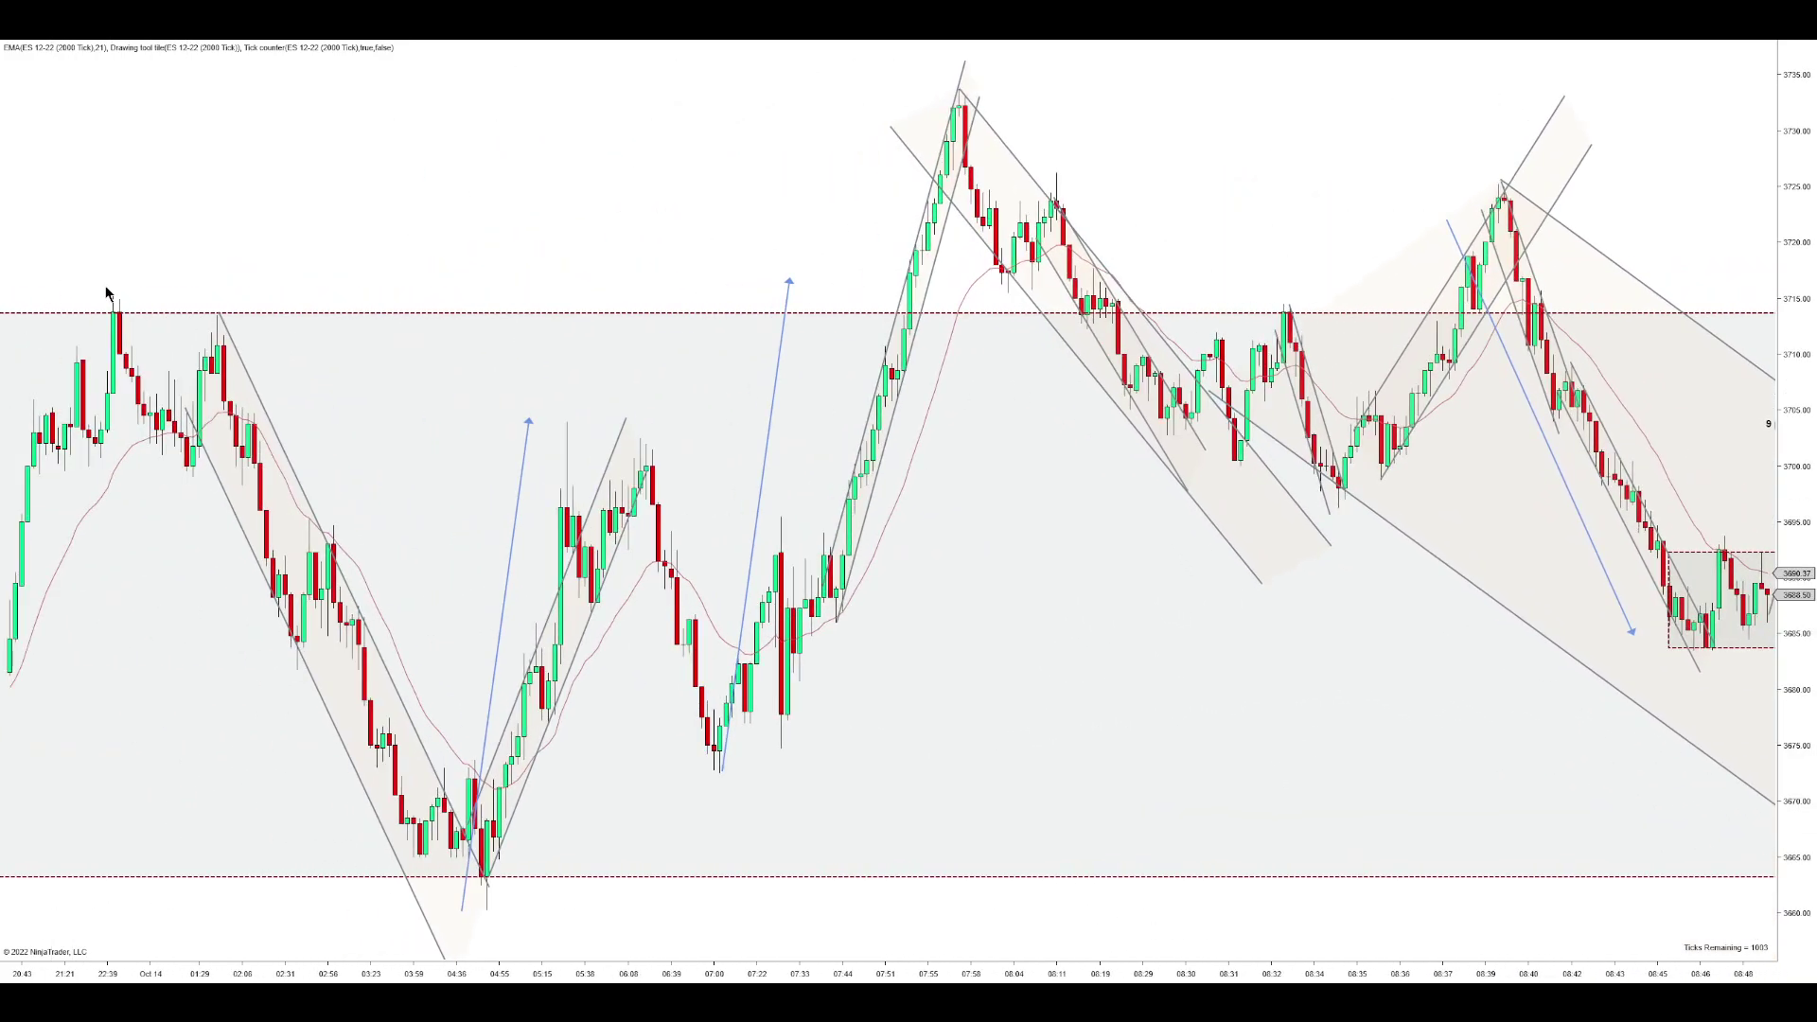
pyautogui.moveTo(923, 432); pyautogui.dragTo(701, 499)
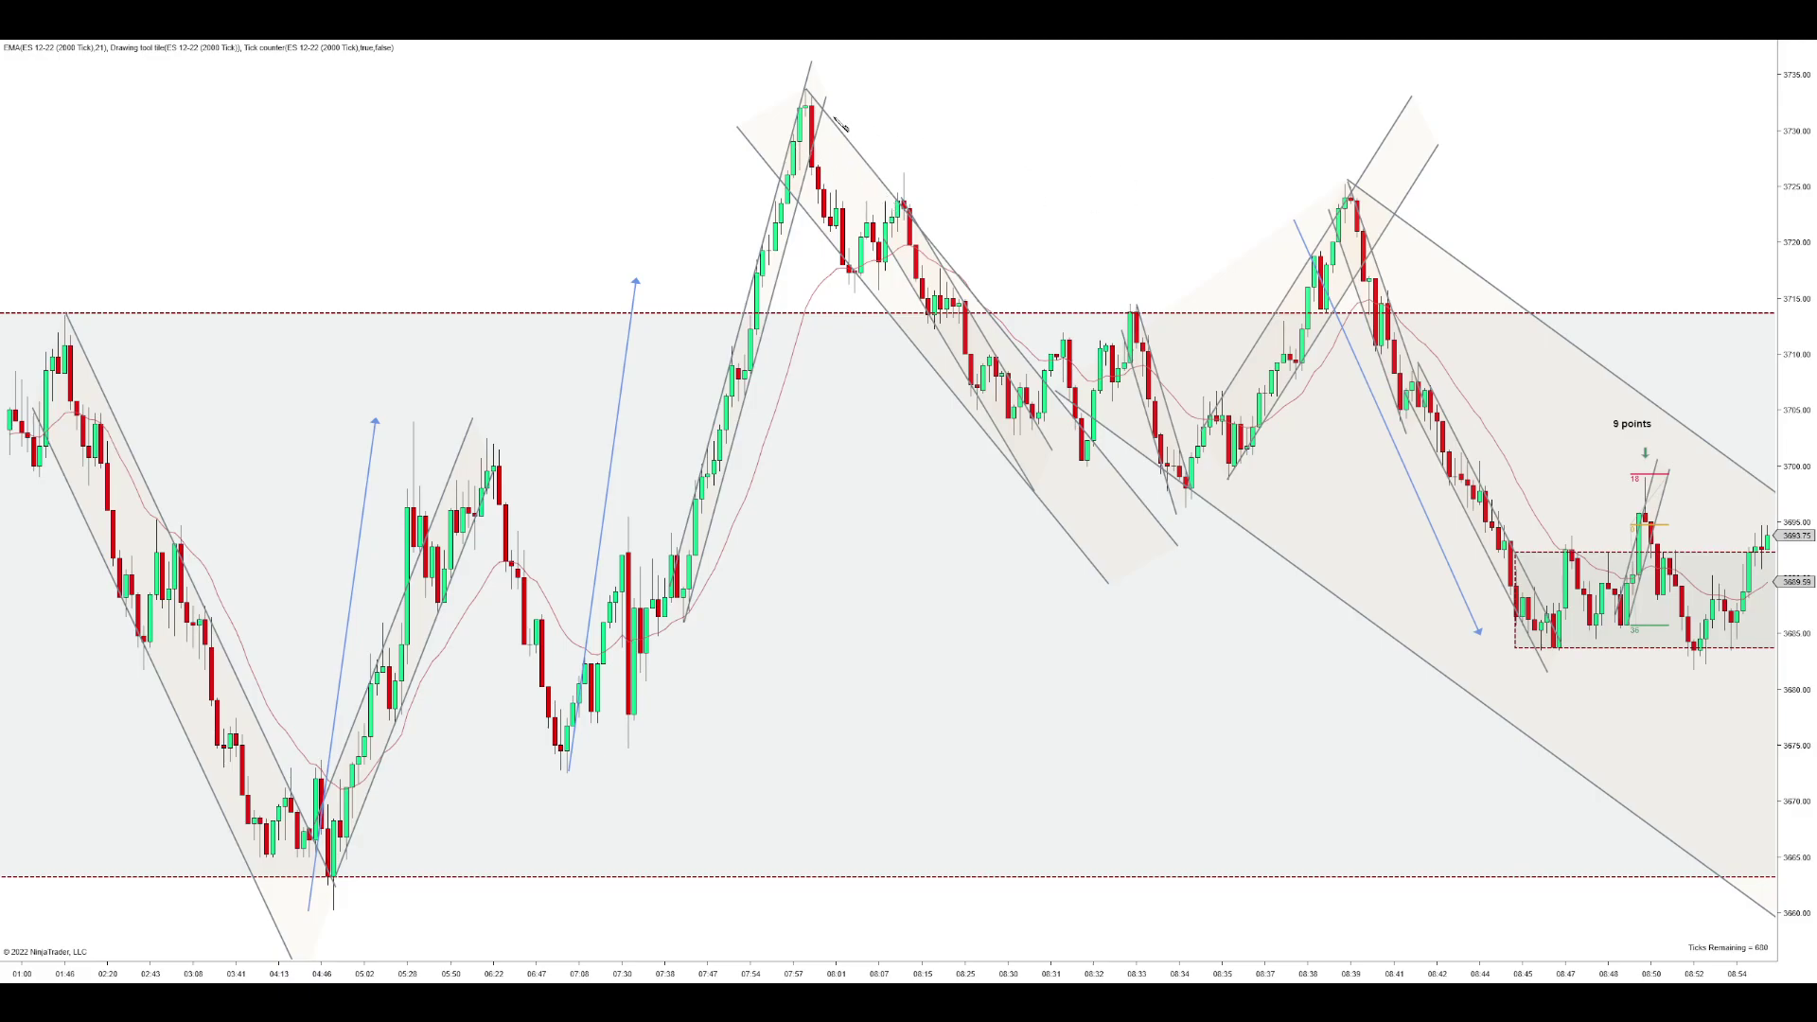
# - Draw a descending trend channel from the 07:57 peak along the following decline
pyautogui.click(814, 98)
pyautogui.click(860, 283)
pyautogui.click(797, 105)
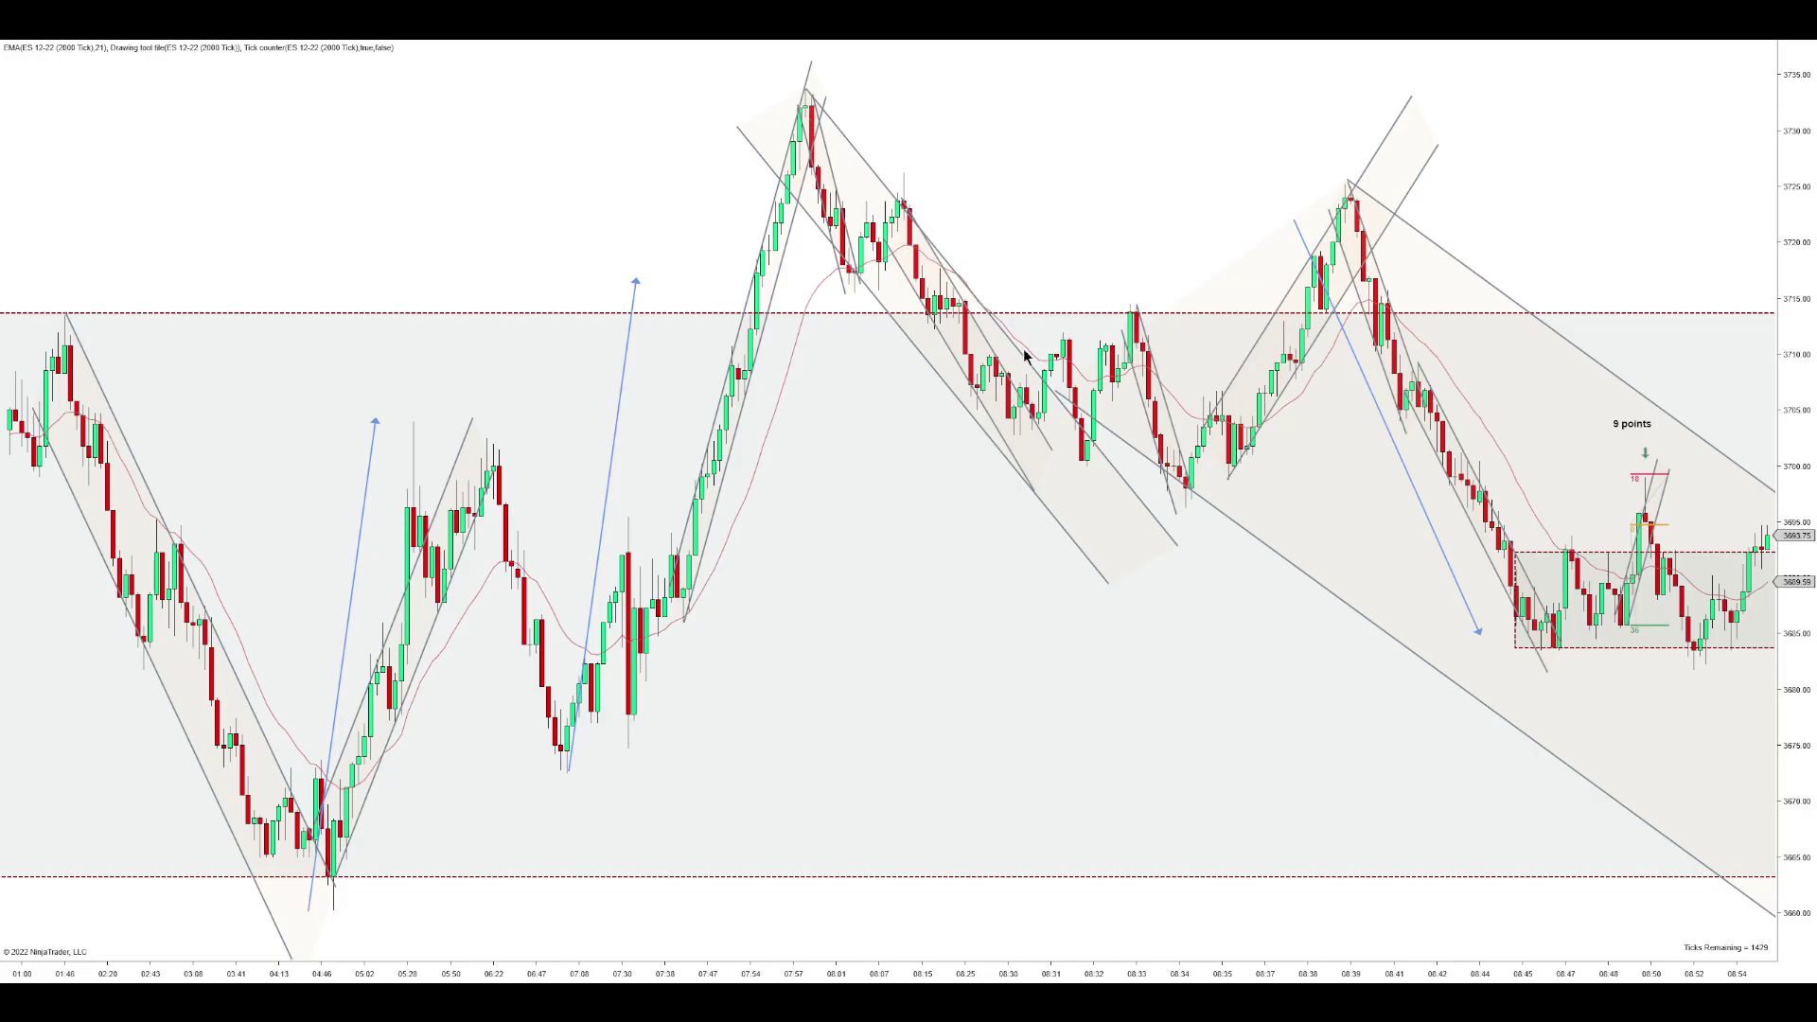
# - Box the 08:30 sideways candles with a dashed rectangle and add a short trend channel near 08:32
pyautogui.moveTo(1038, 263); pyautogui.dragTo(1003, 254)
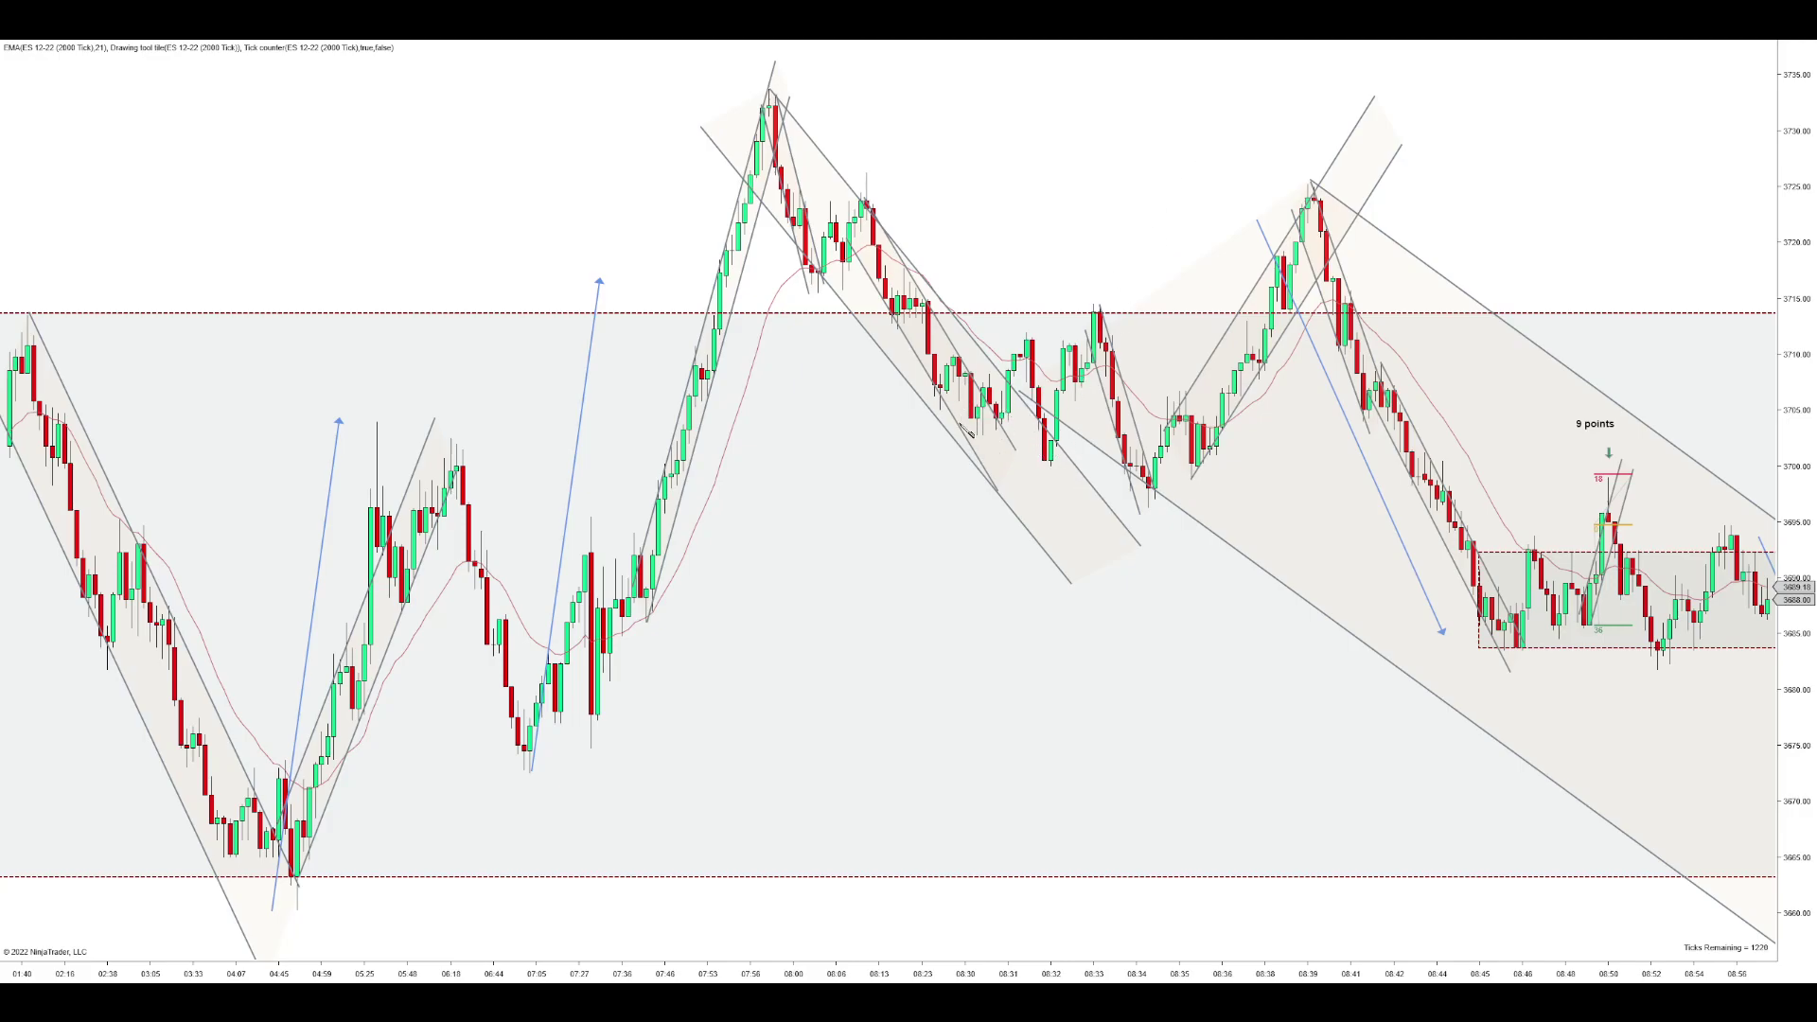
pyautogui.moveTo(952, 417)
pyautogui.mouseDown()
pyautogui.moveTo(1028, 371)
pyautogui.moveTo(1066, 376)
pyautogui.mouseUp()
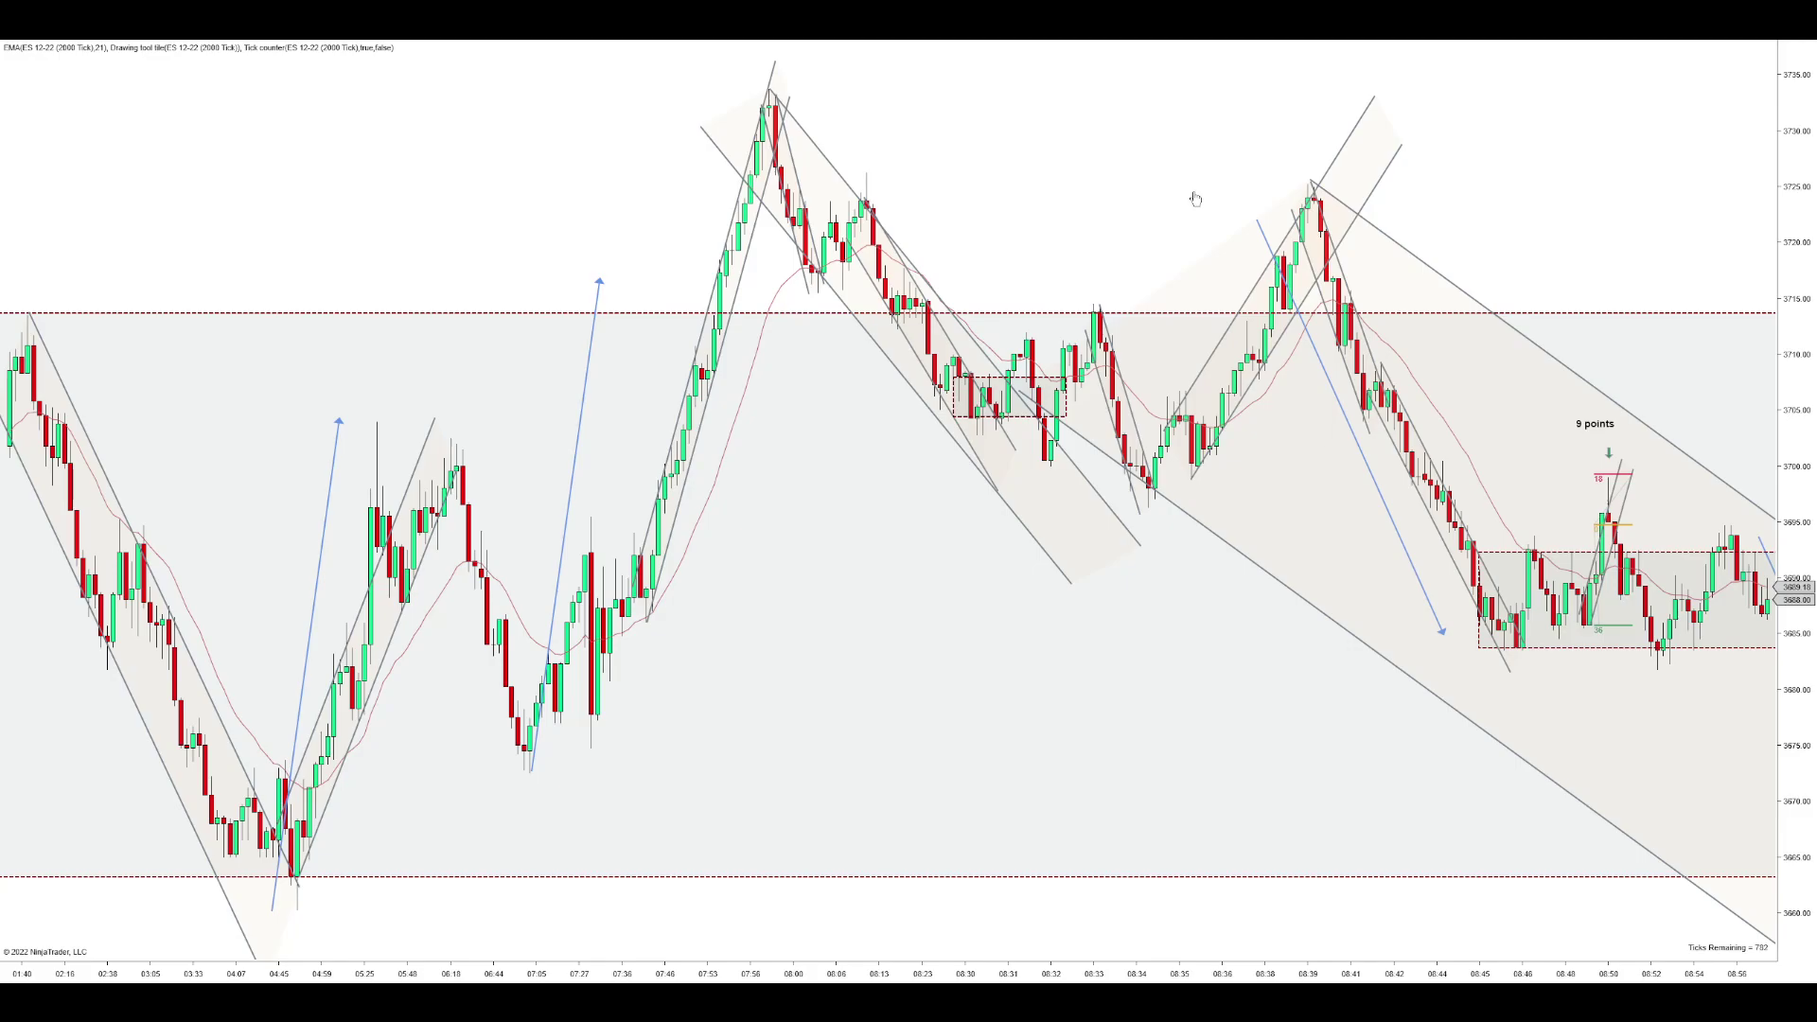
pyautogui.click(1056, 470)
pyautogui.click(1021, 333)
pyautogui.moveTo(1173, 969); pyautogui.dragTo(835, 497)
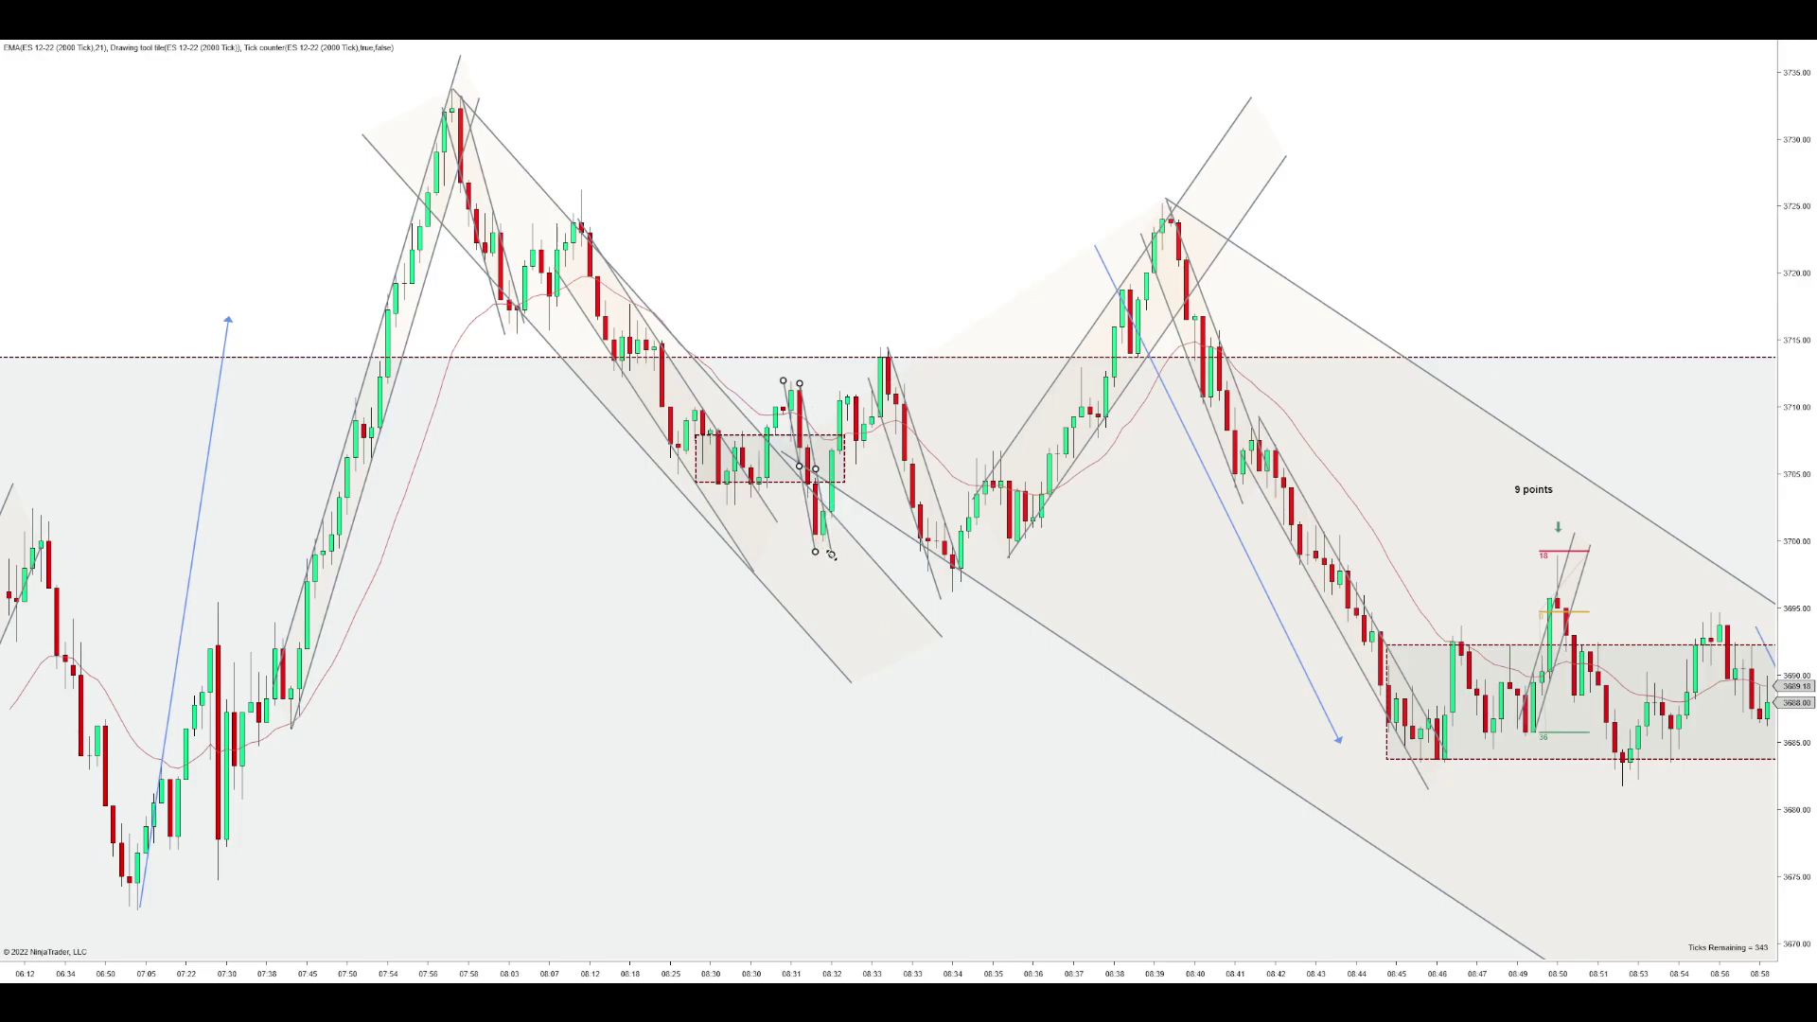
pyautogui.click(828, 553)
pyautogui.click(861, 612)
pyautogui.moveTo(866, 973); pyautogui.dragTo(736, 966)
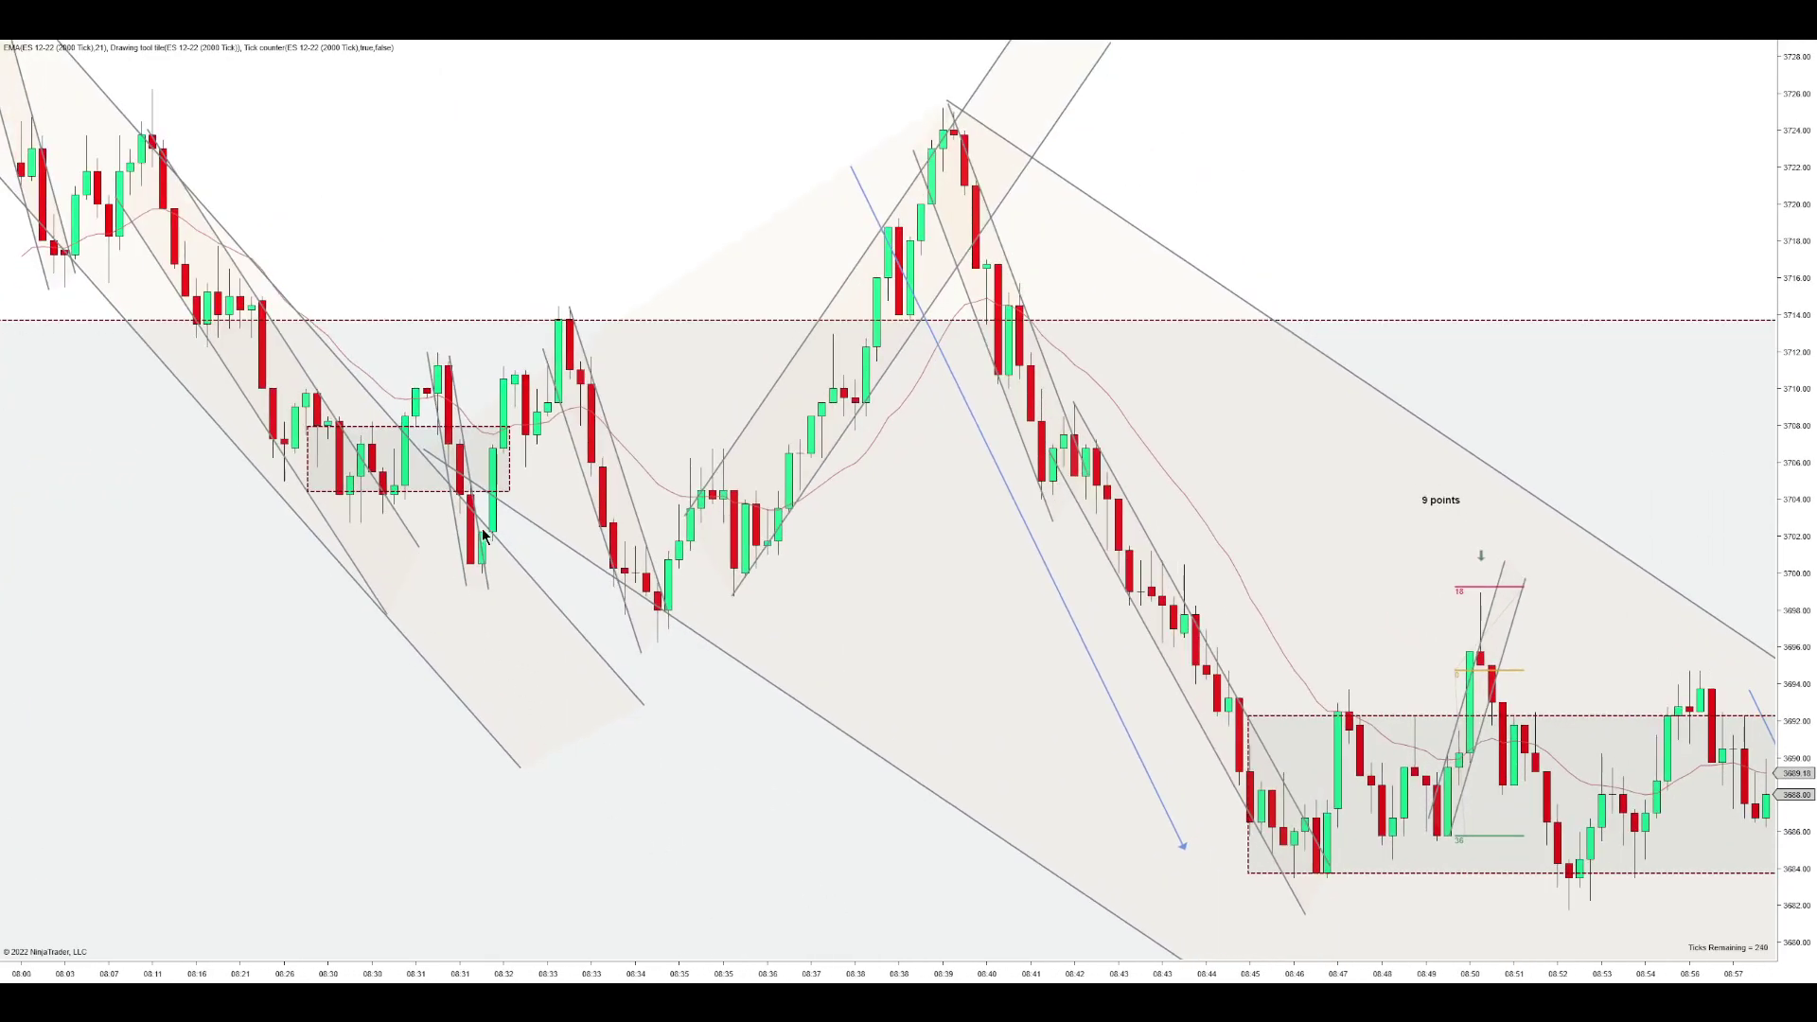
pyautogui.moveTo(508, 672)
pyautogui.mouseDown()
pyautogui.moveTo(587, 645)
pyautogui.moveTo(569, 637)
pyautogui.mouseUp()
pyautogui.click(582, 662)
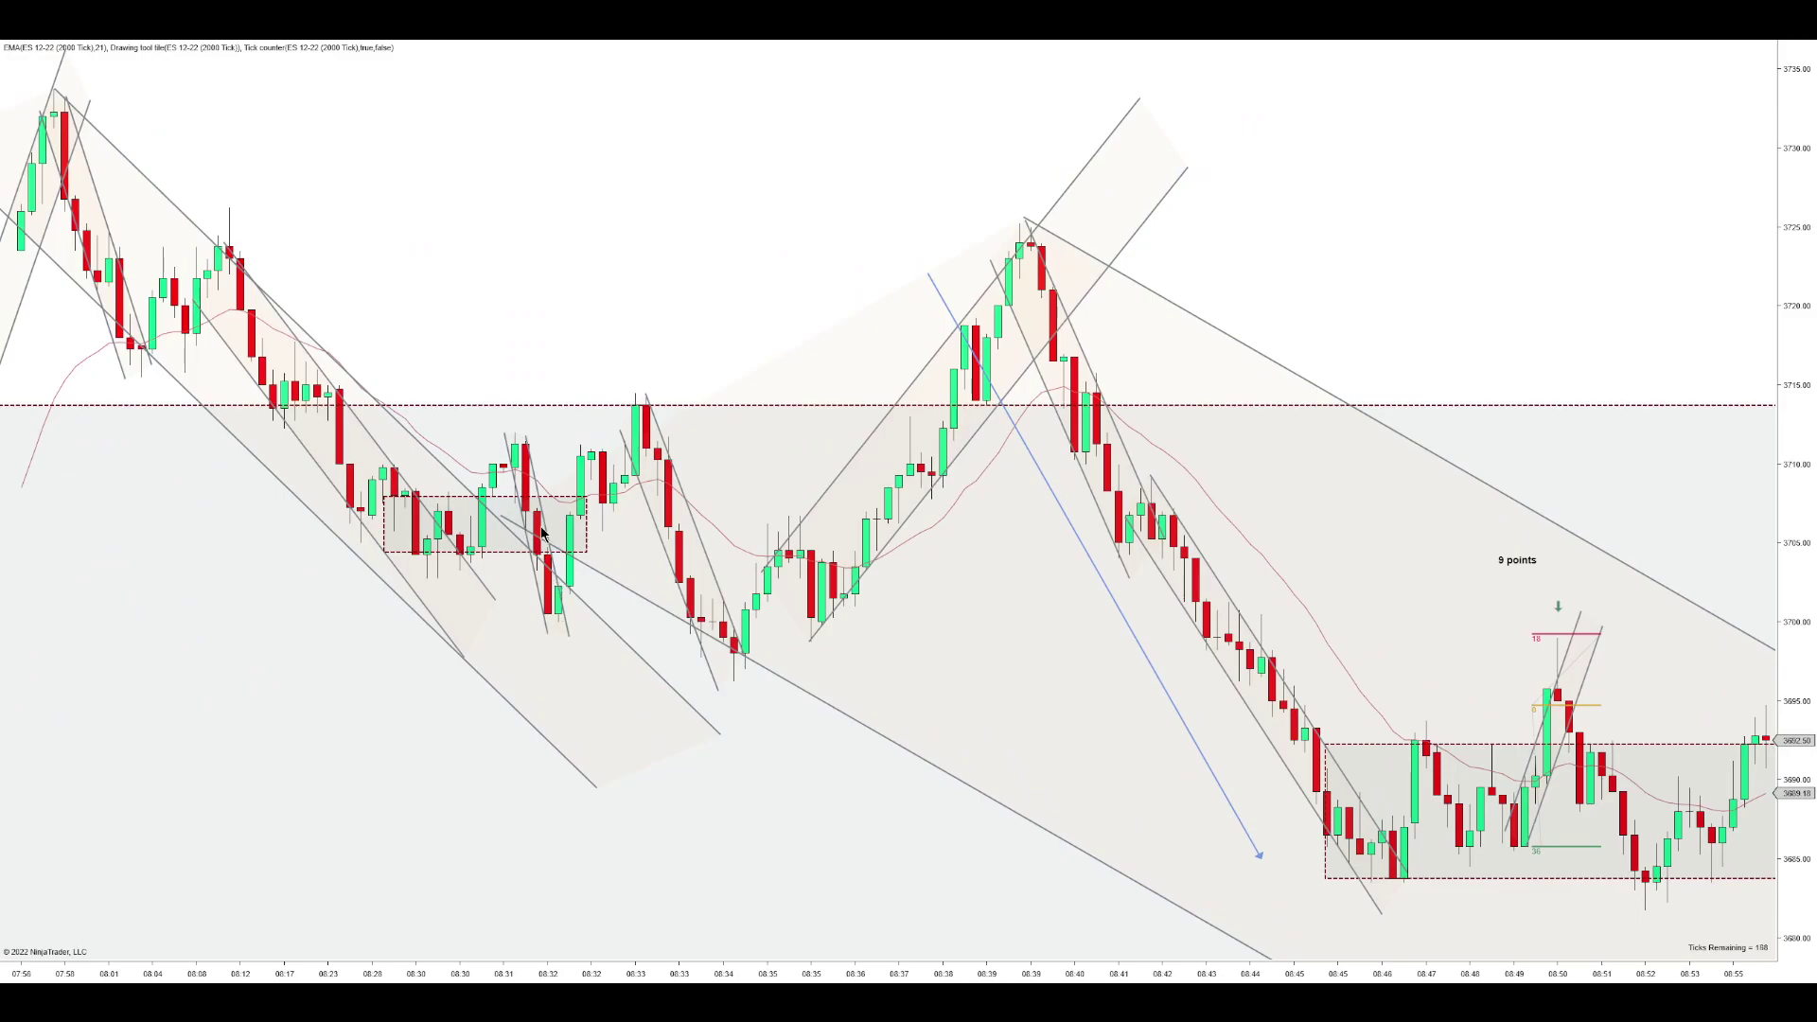
pyautogui.moveTo(757, 979); pyautogui.dragTo(849, 978)
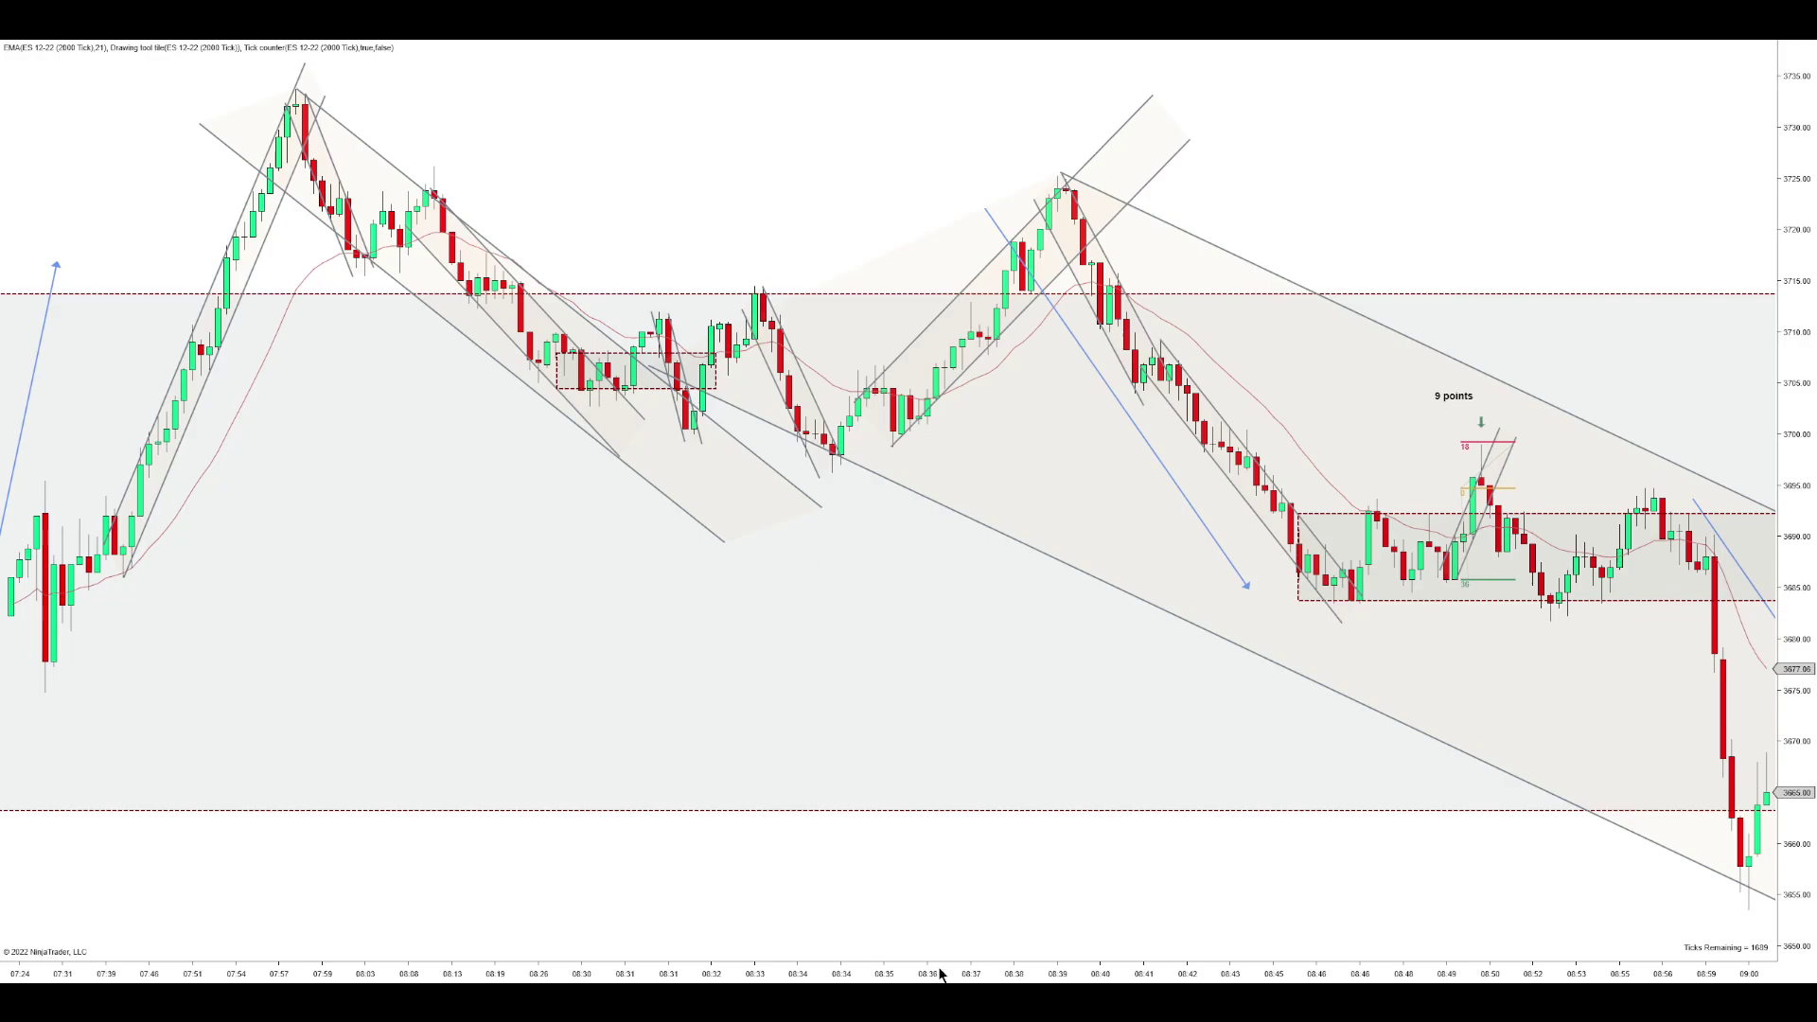
# - Draw a small rising trend channel over the 08:32 rebound from 3655 toward 3677
pyautogui.moveTo(940, 971); pyautogui.dragTo(1055, 965)
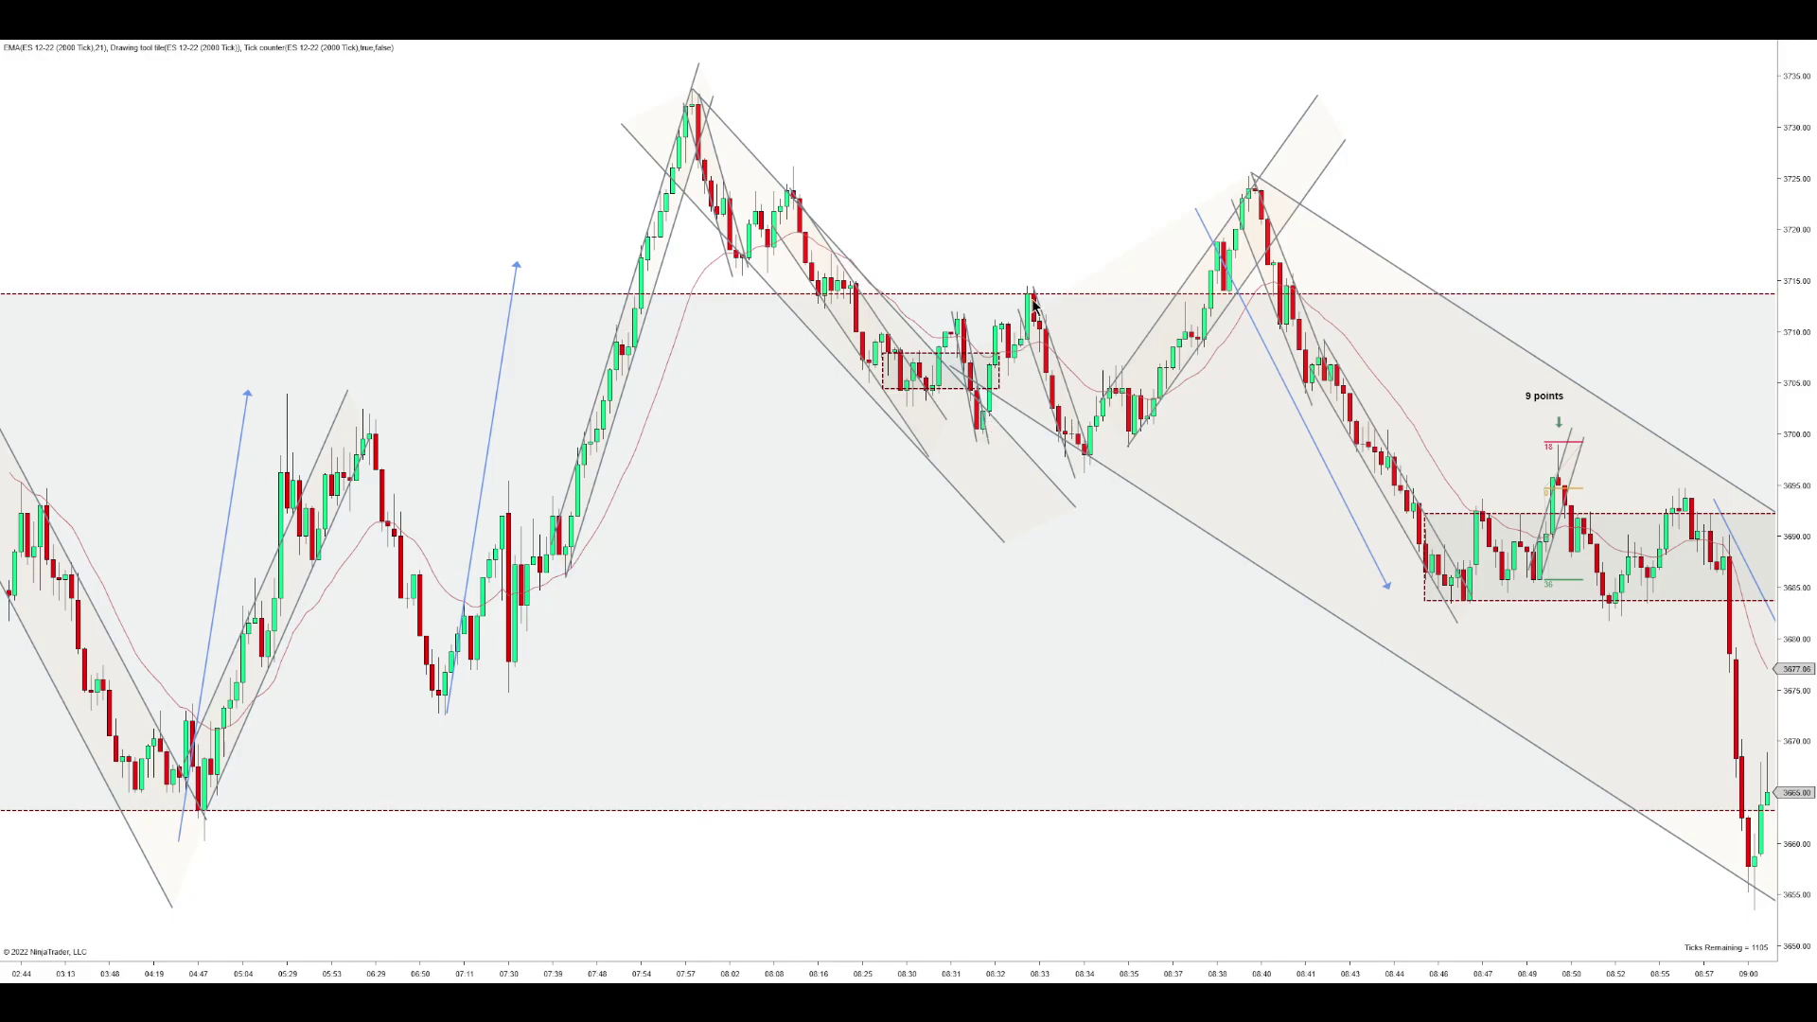
pyautogui.moveTo(1102, 975); pyautogui.dragTo(1188, 962)
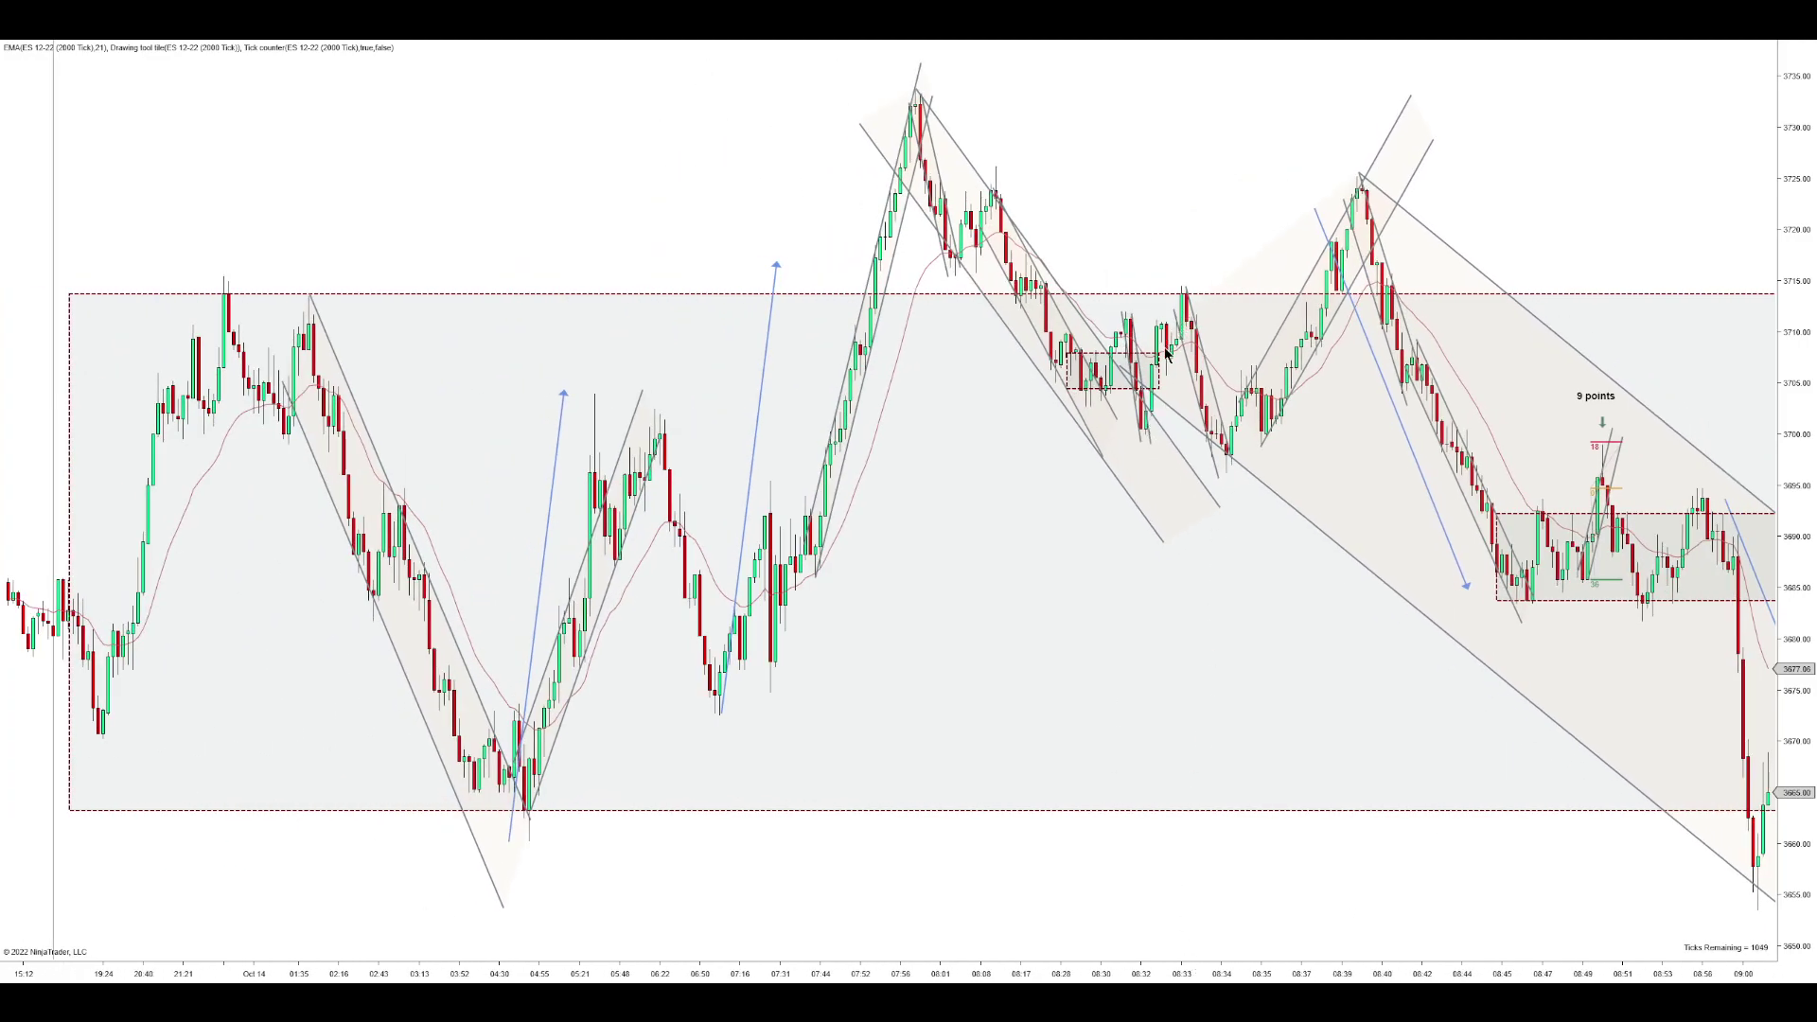
pyautogui.moveTo(1247, 972); pyautogui.dragTo(1200, 966)
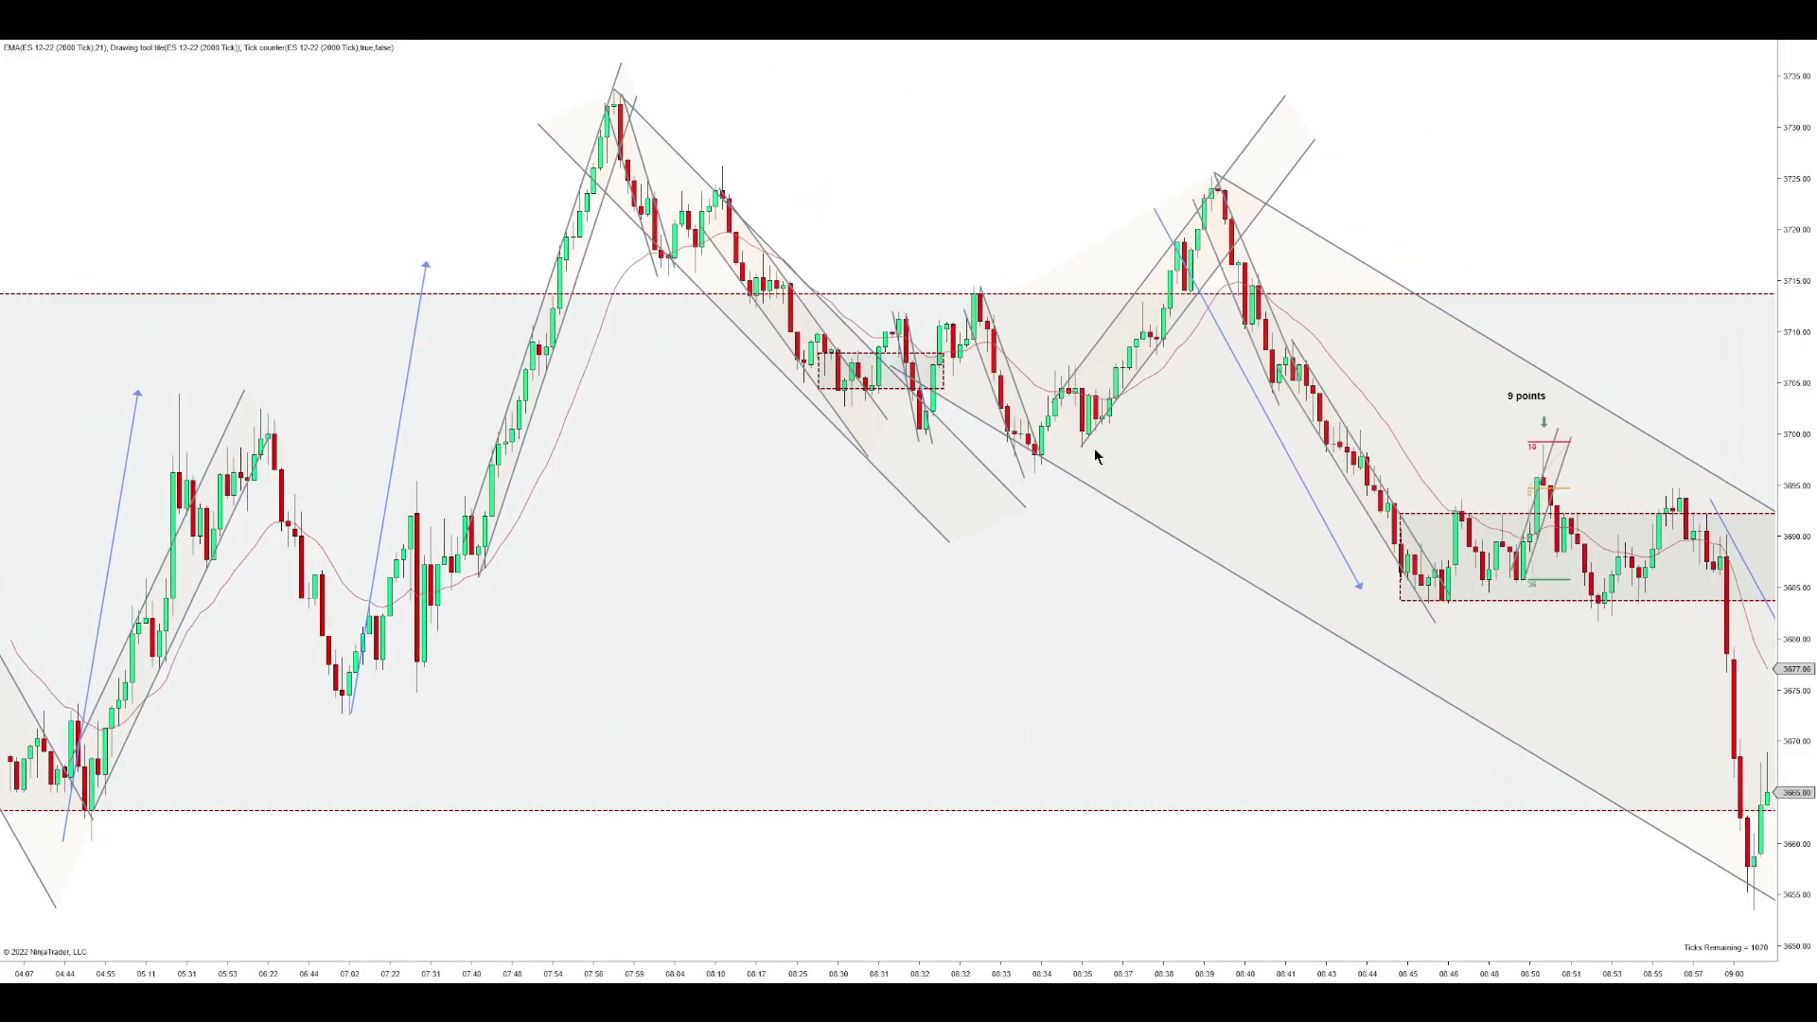
pyautogui.click(929, 431)
pyautogui.click(959, 301)
pyautogui.click(951, 324)
# - Bring the bars through 09:09 into view, compress the time axis, and reposition the large dashed rectangle
pyautogui.moveTo(1058, 337); pyautogui.dragTo(826, 366)
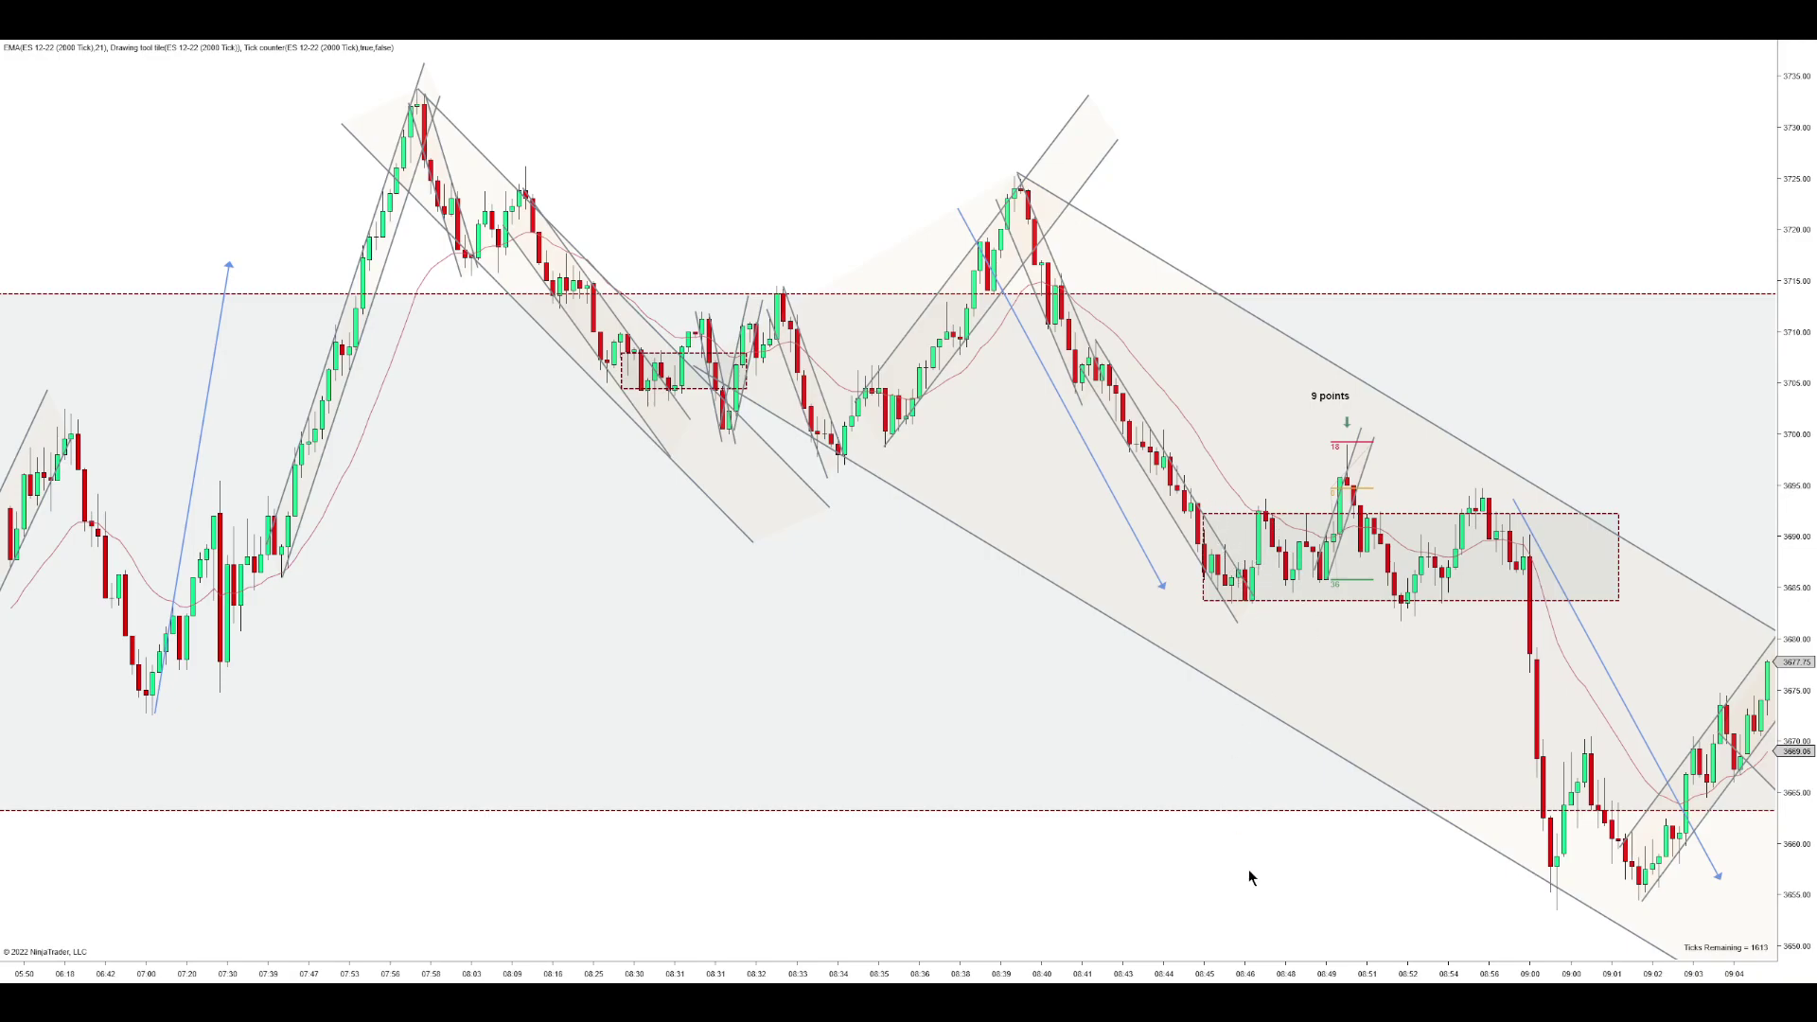
pyautogui.moveTo(1278, 969); pyautogui.dragTo(1449, 963)
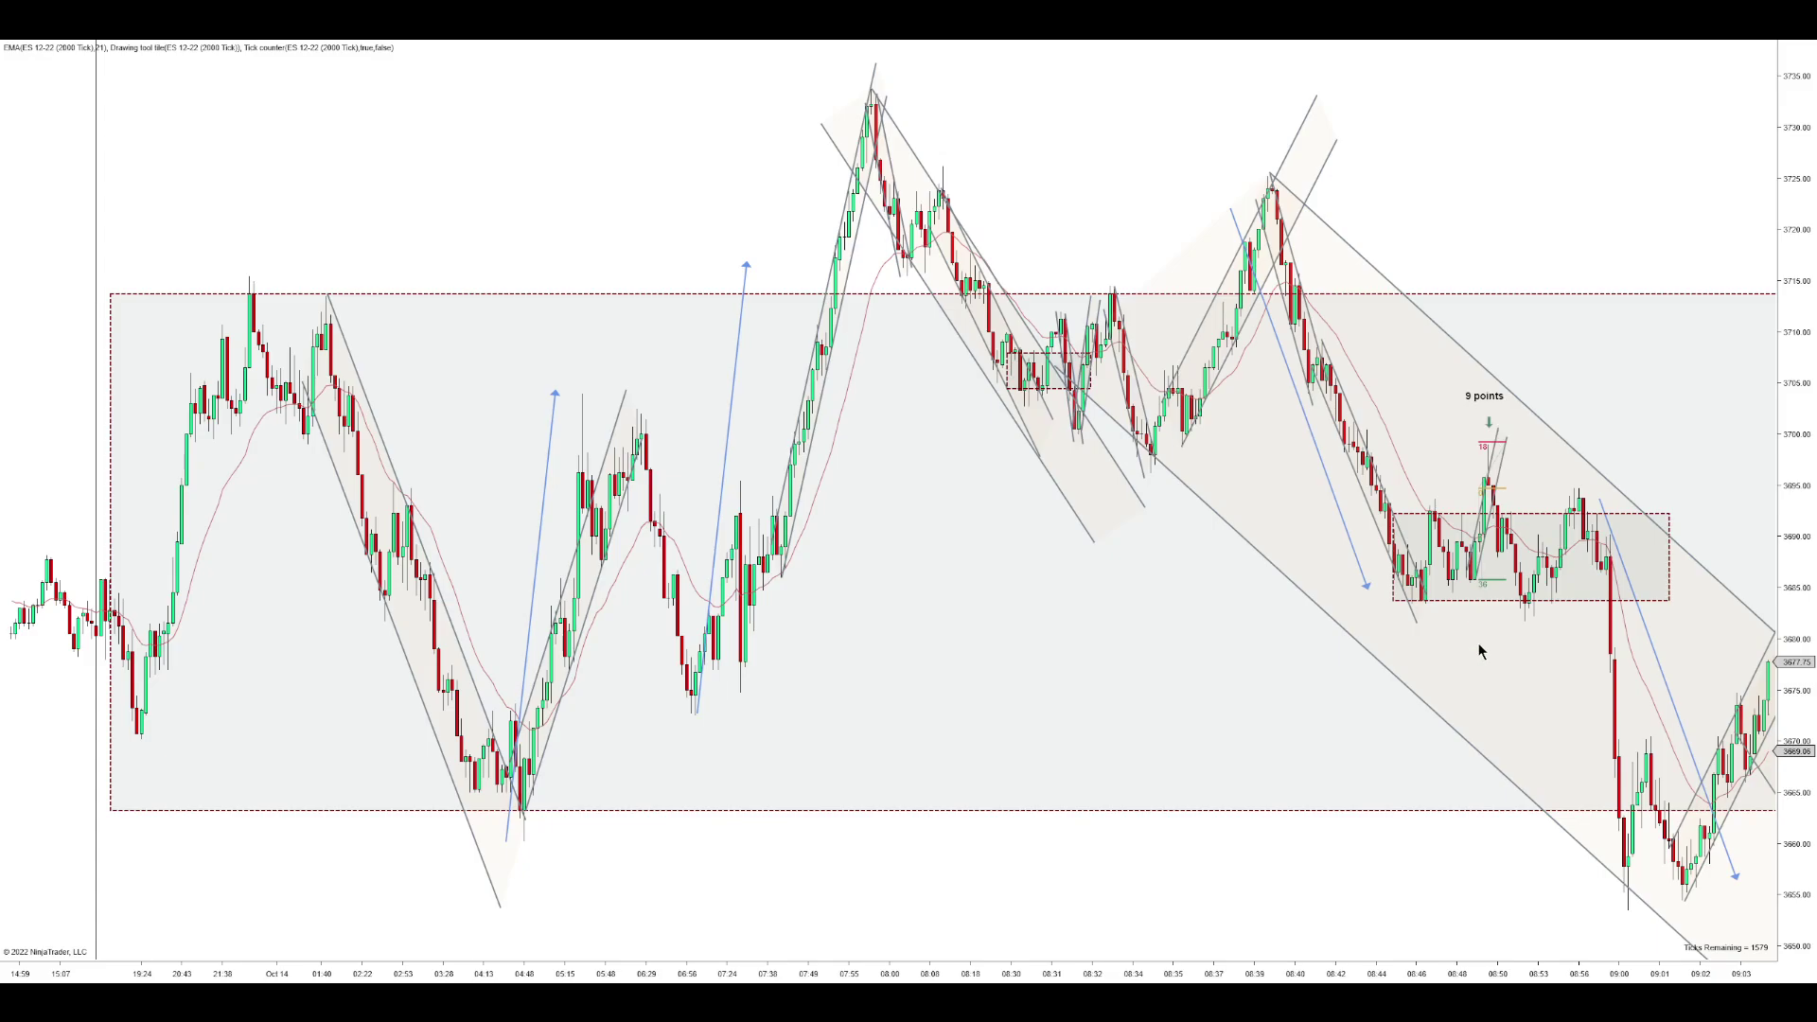
pyautogui.moveTo(1429, 786); pyautogui.dragTo(1323, 810)
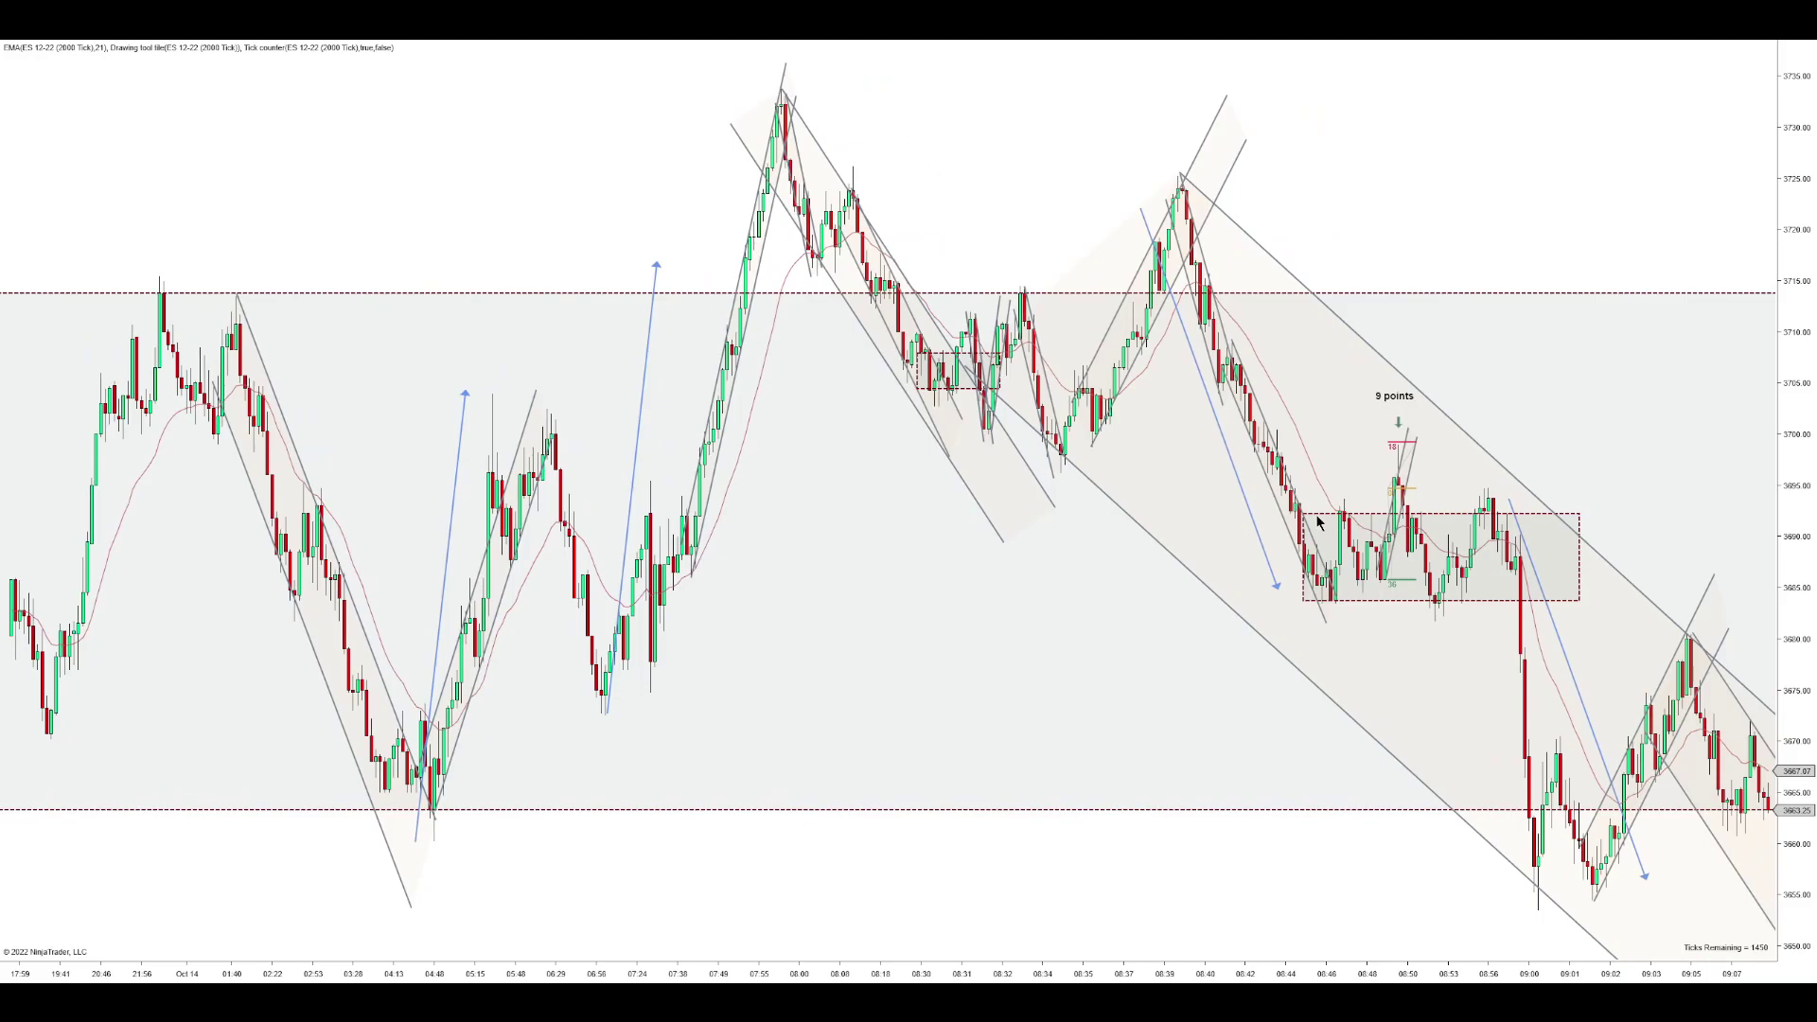
pyautogui.moveTo(1210, 973); pyautogui.dragTo(1296, 973)
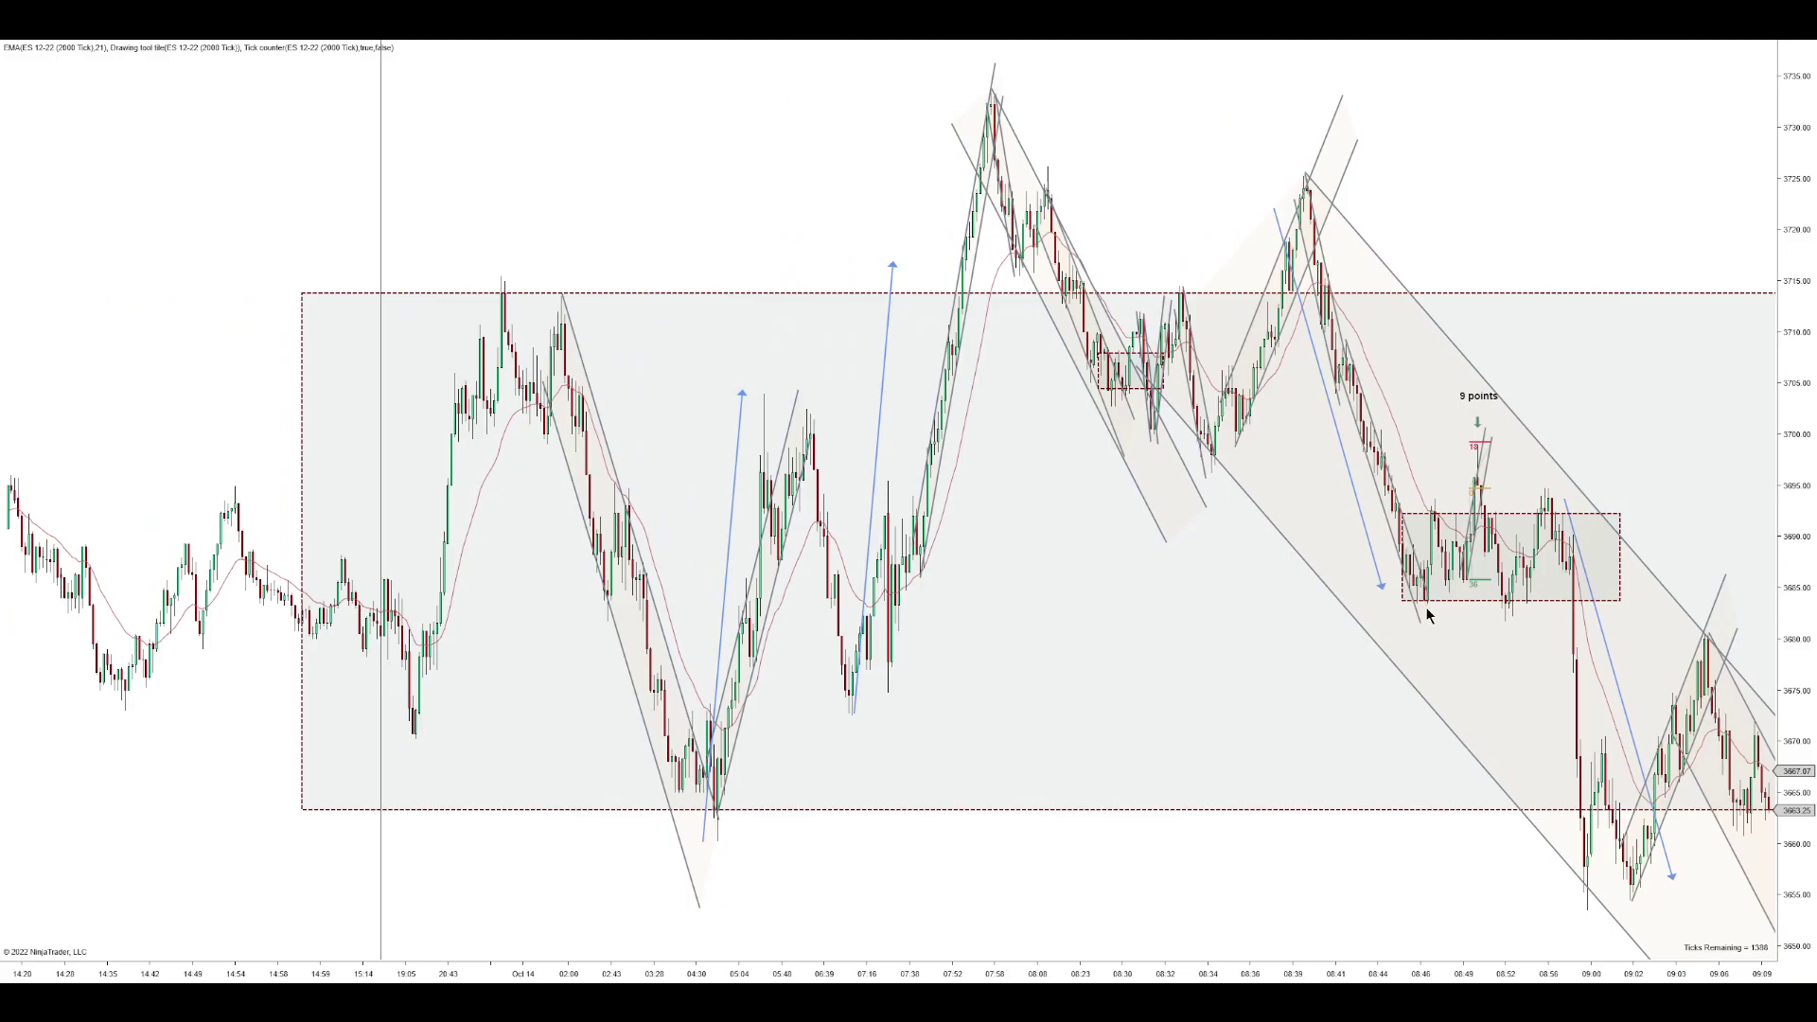
# - Delete the stray trend channel and extend the 08:39 channel's lower line further down the decline
pyautogui.moveTo(1358, 384); pyautogui.dragTo(1441, 642)
pyautogui.press('Delete')
pyautogui.click(1342, 338)
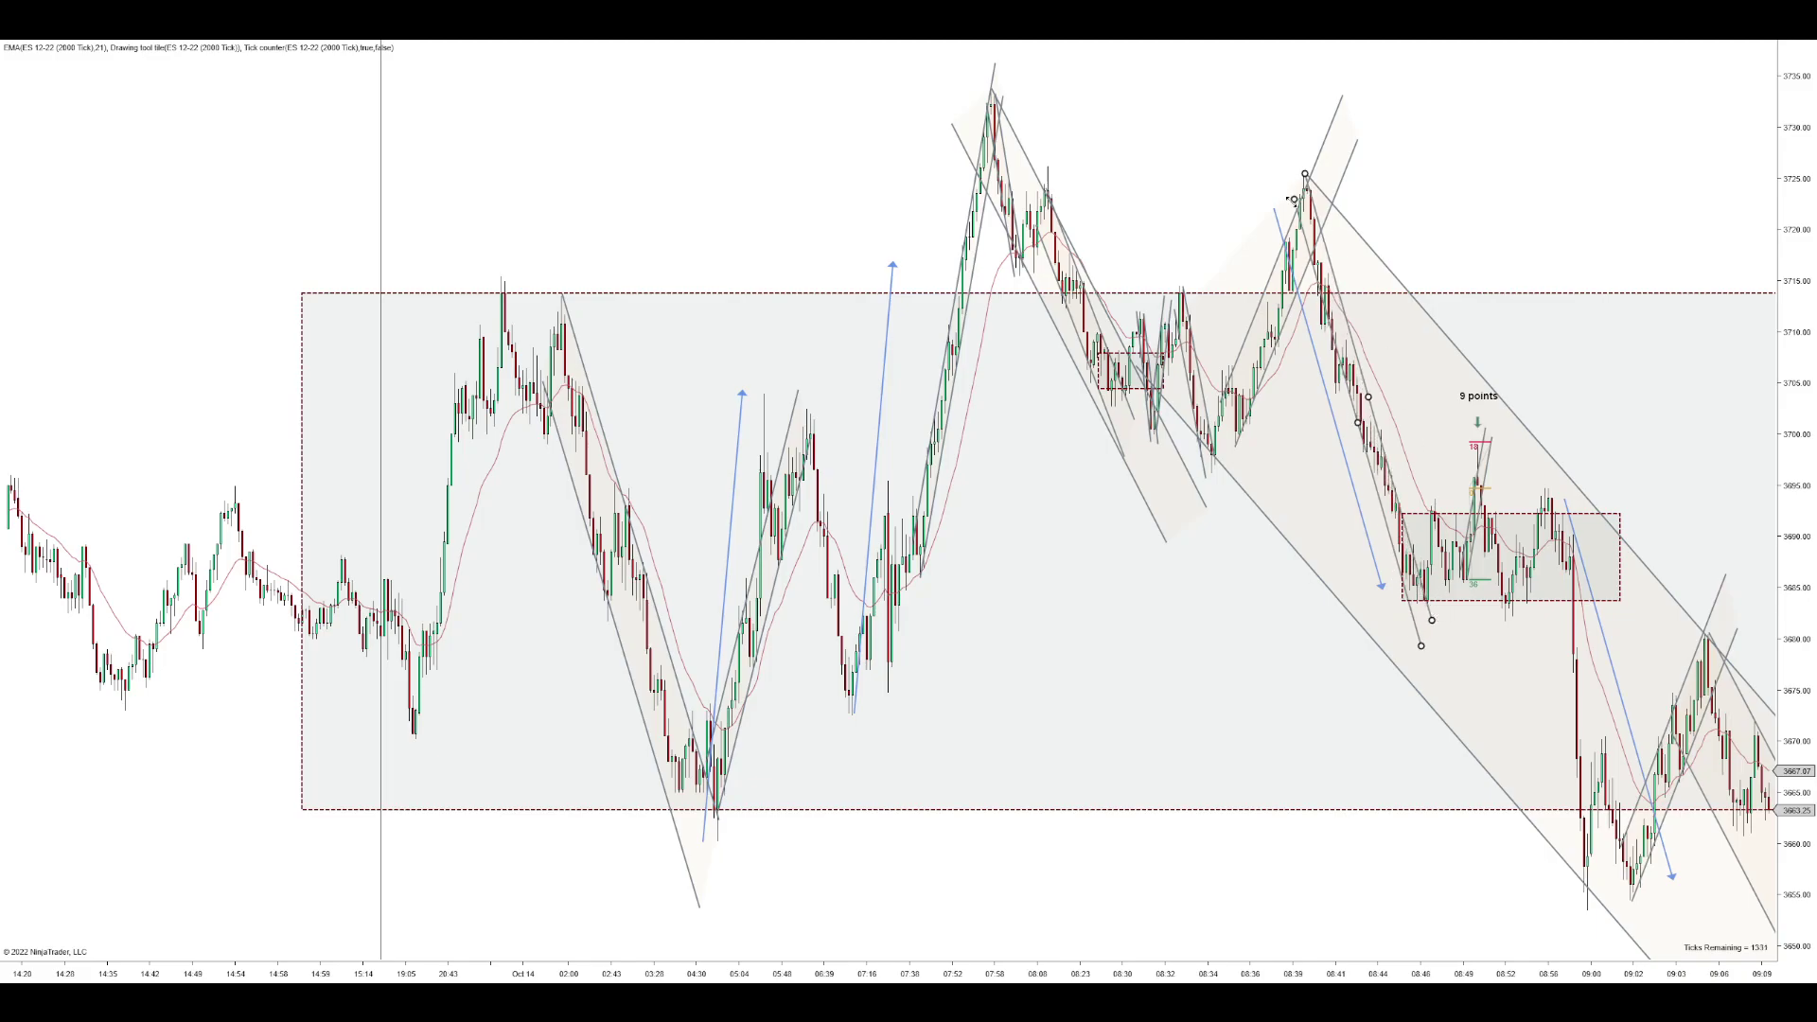
pyautogui.moveTo(1293, 199); pyautogui.dragTo(1292, 221)
pyautogui.click(1391, 324)
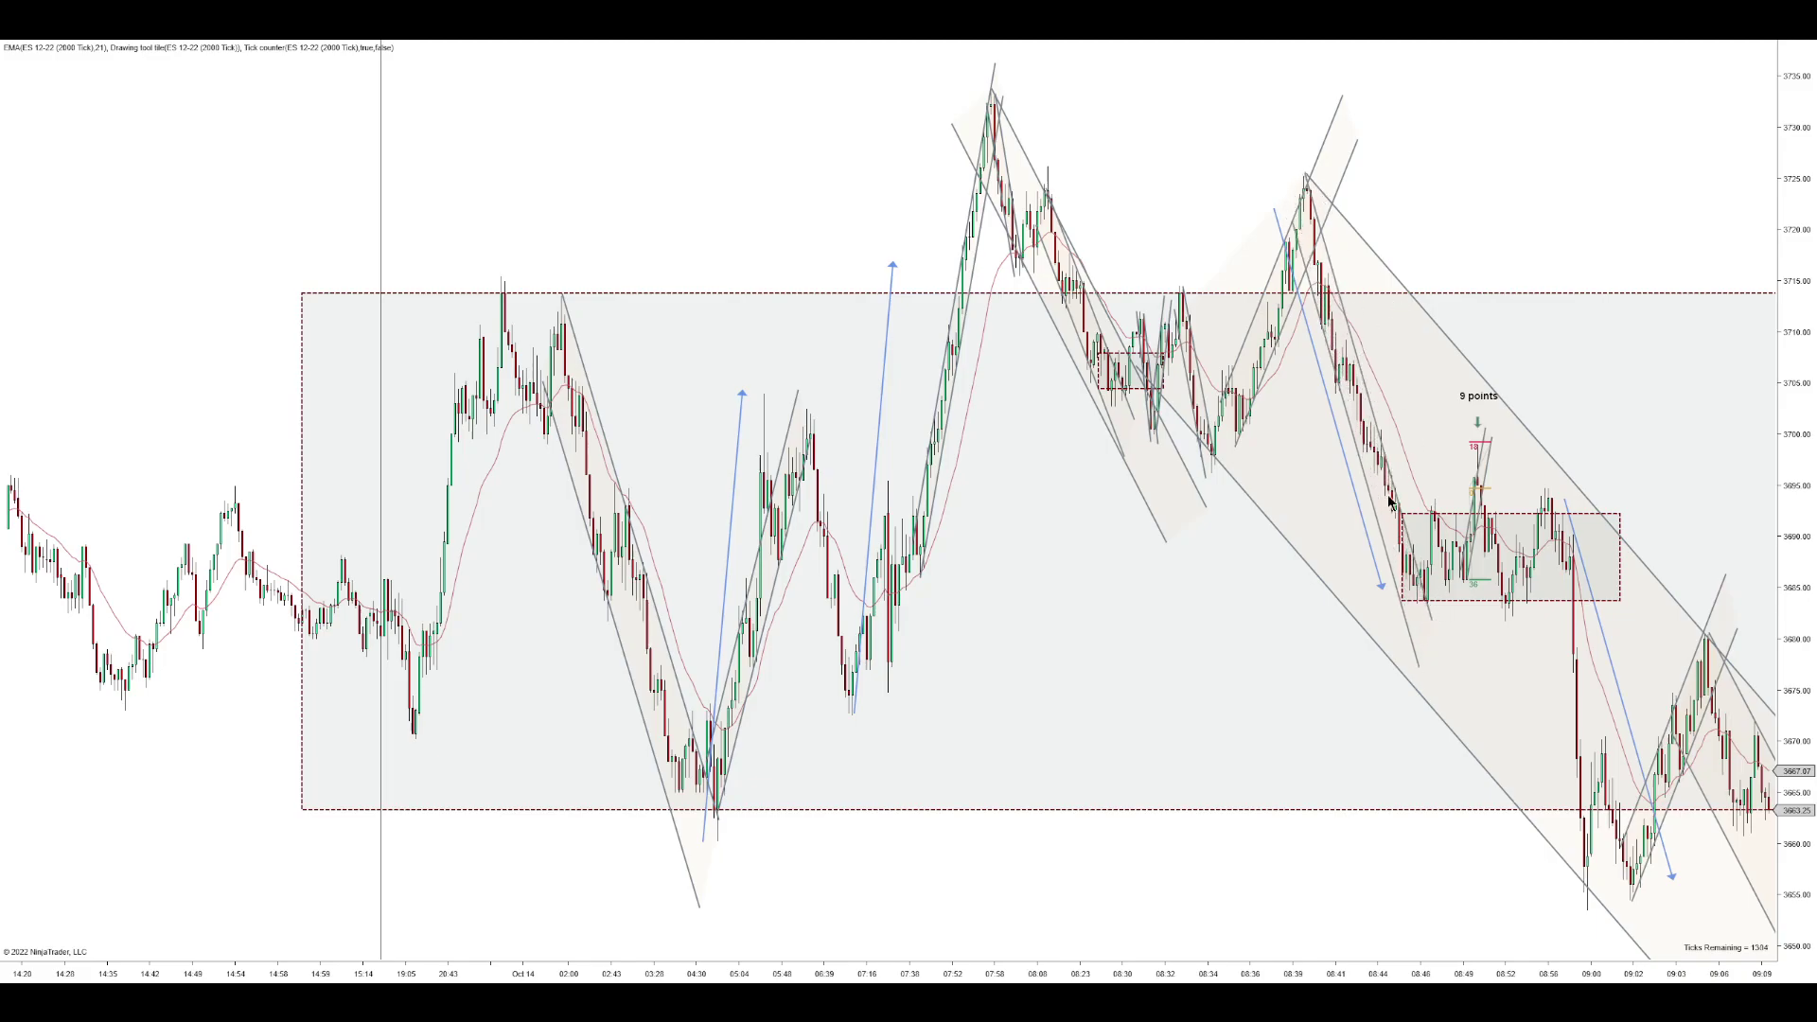
pyautogui.moveTo(1490, 972); pyautogui.dragTo(1391, 972)
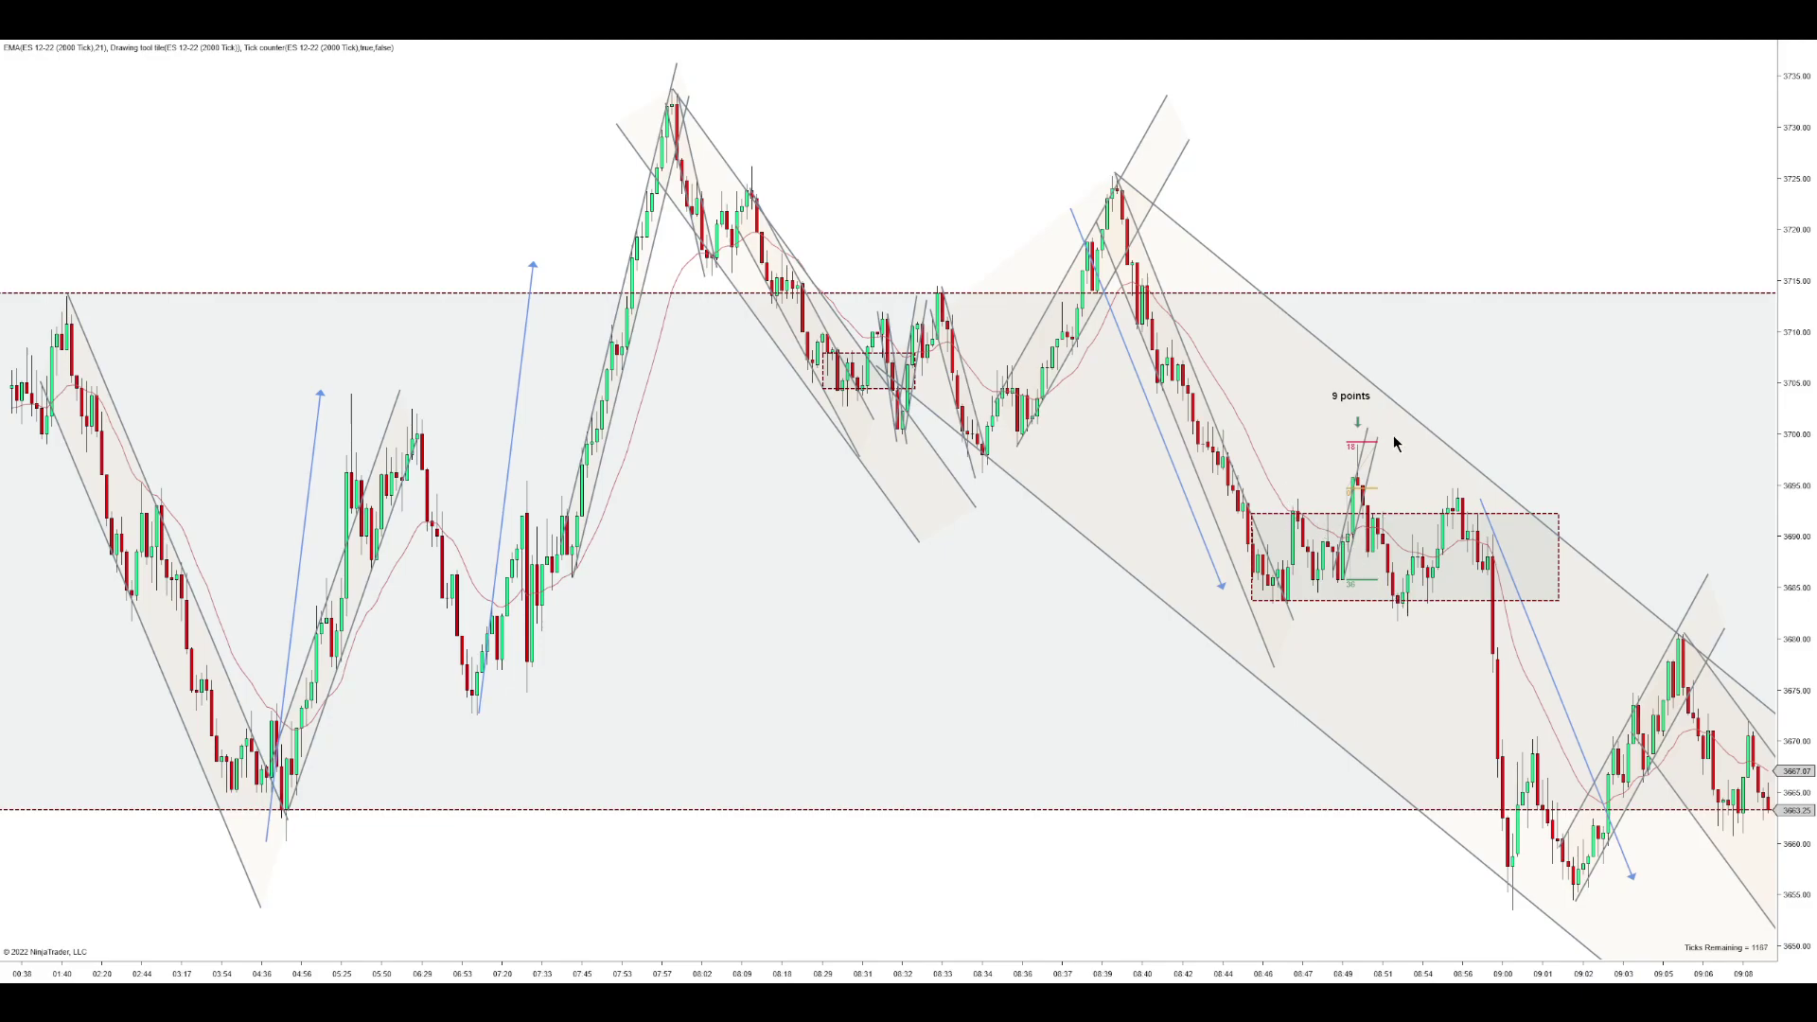
pyautogui.moveTo(1396, 975); pyautogui.dragTo(1264, 973)
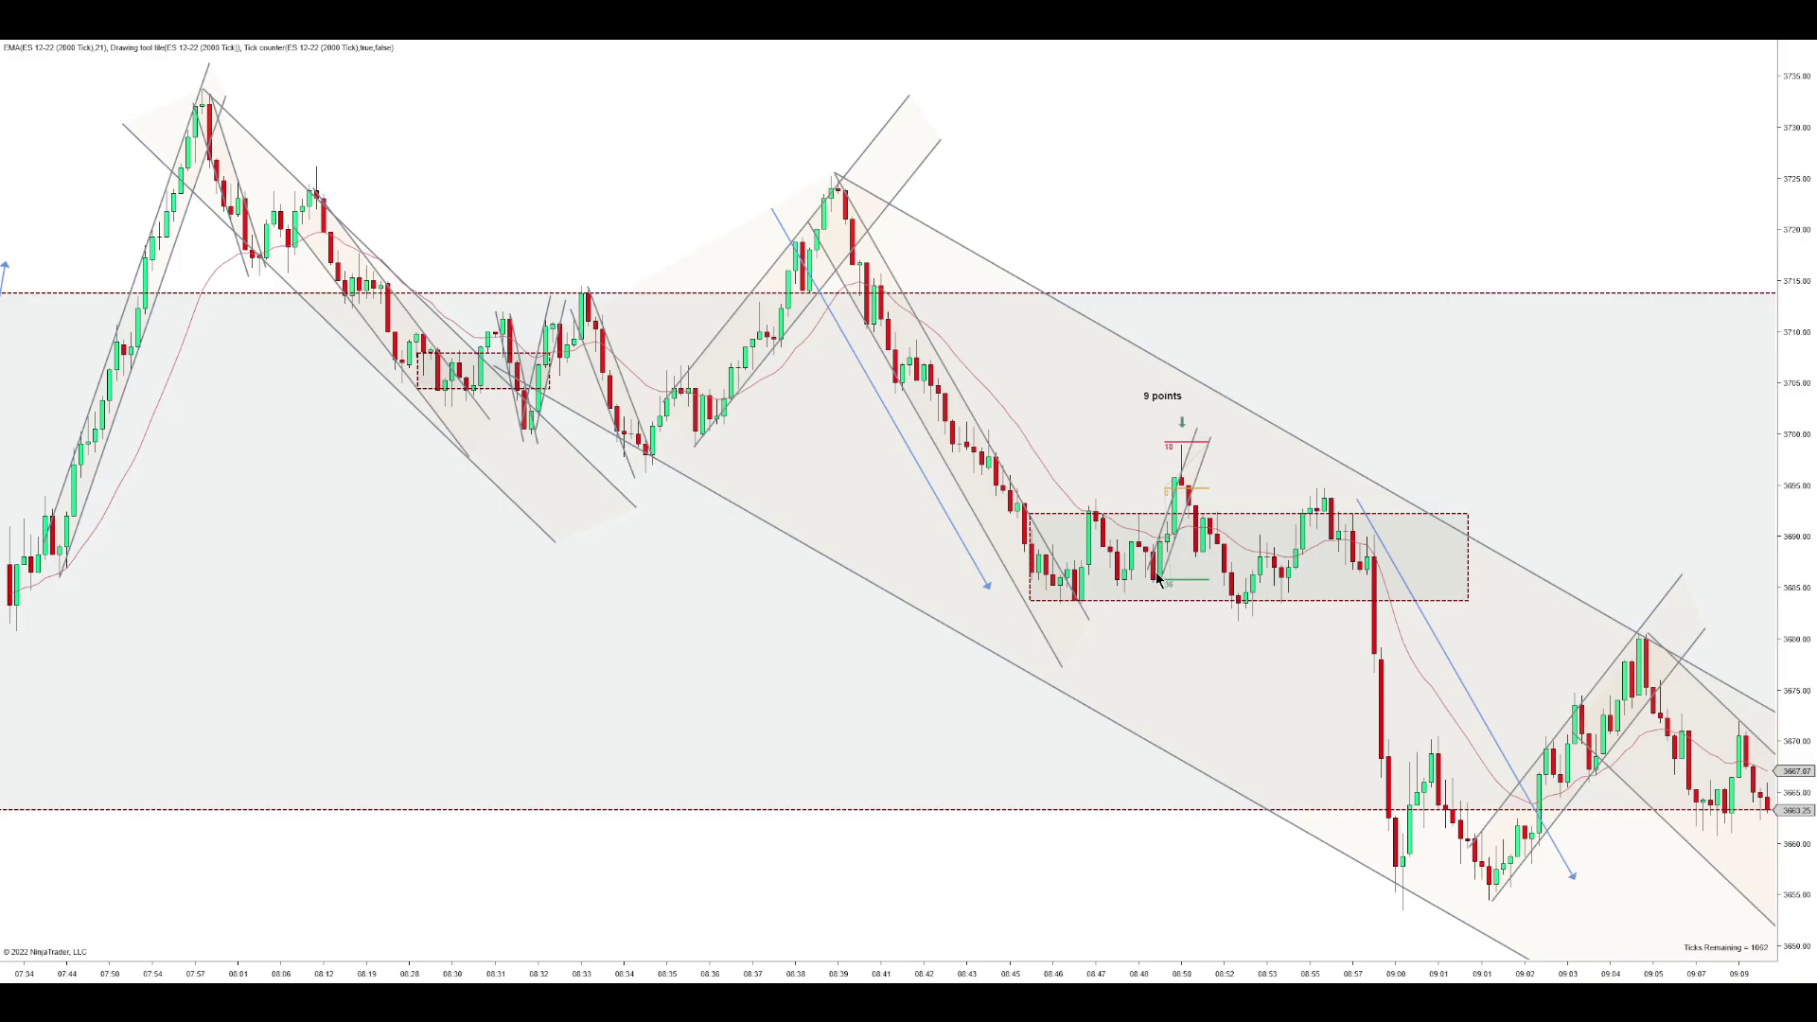
# - Zoom around the 9-points trade, then shift forward to the '8 points' and '-5.25 points' markers
pyautogui.moveTo(1271, 979); pyautogui.dragTo(1155, 977)
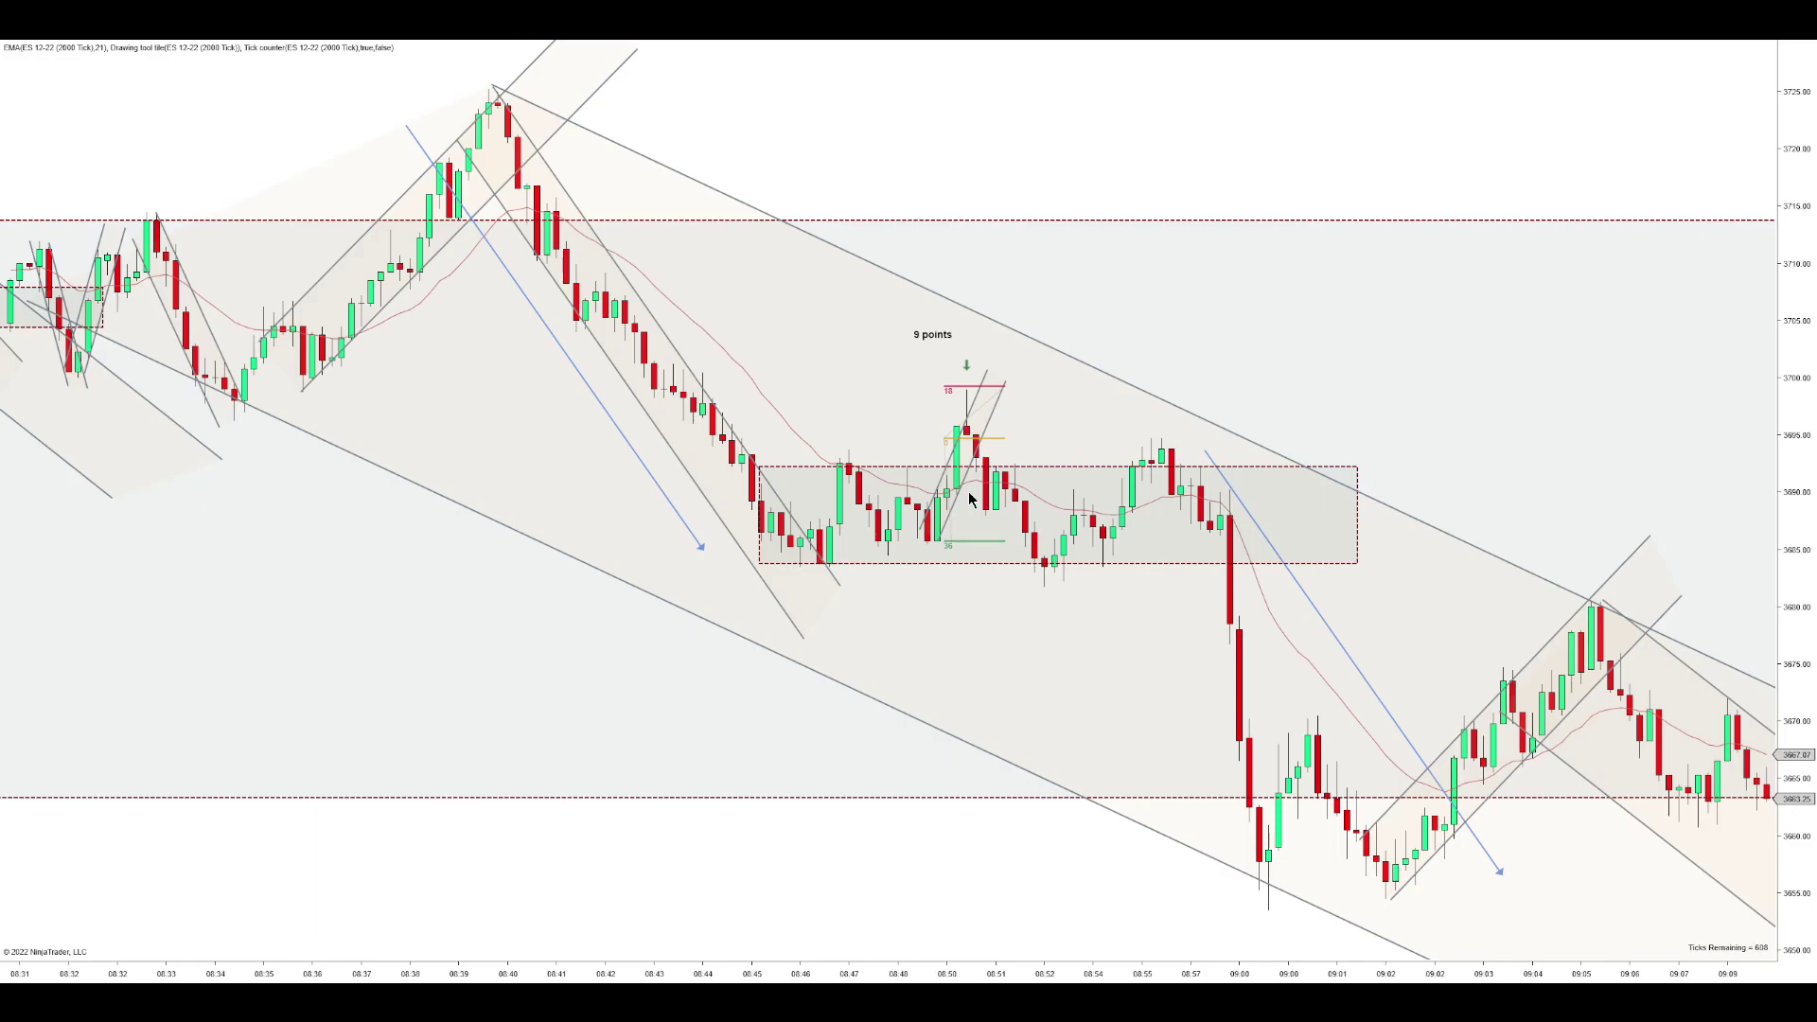
pyautogui.moveTo(1522, 526); pyautogui.dragTo(1496, 479)
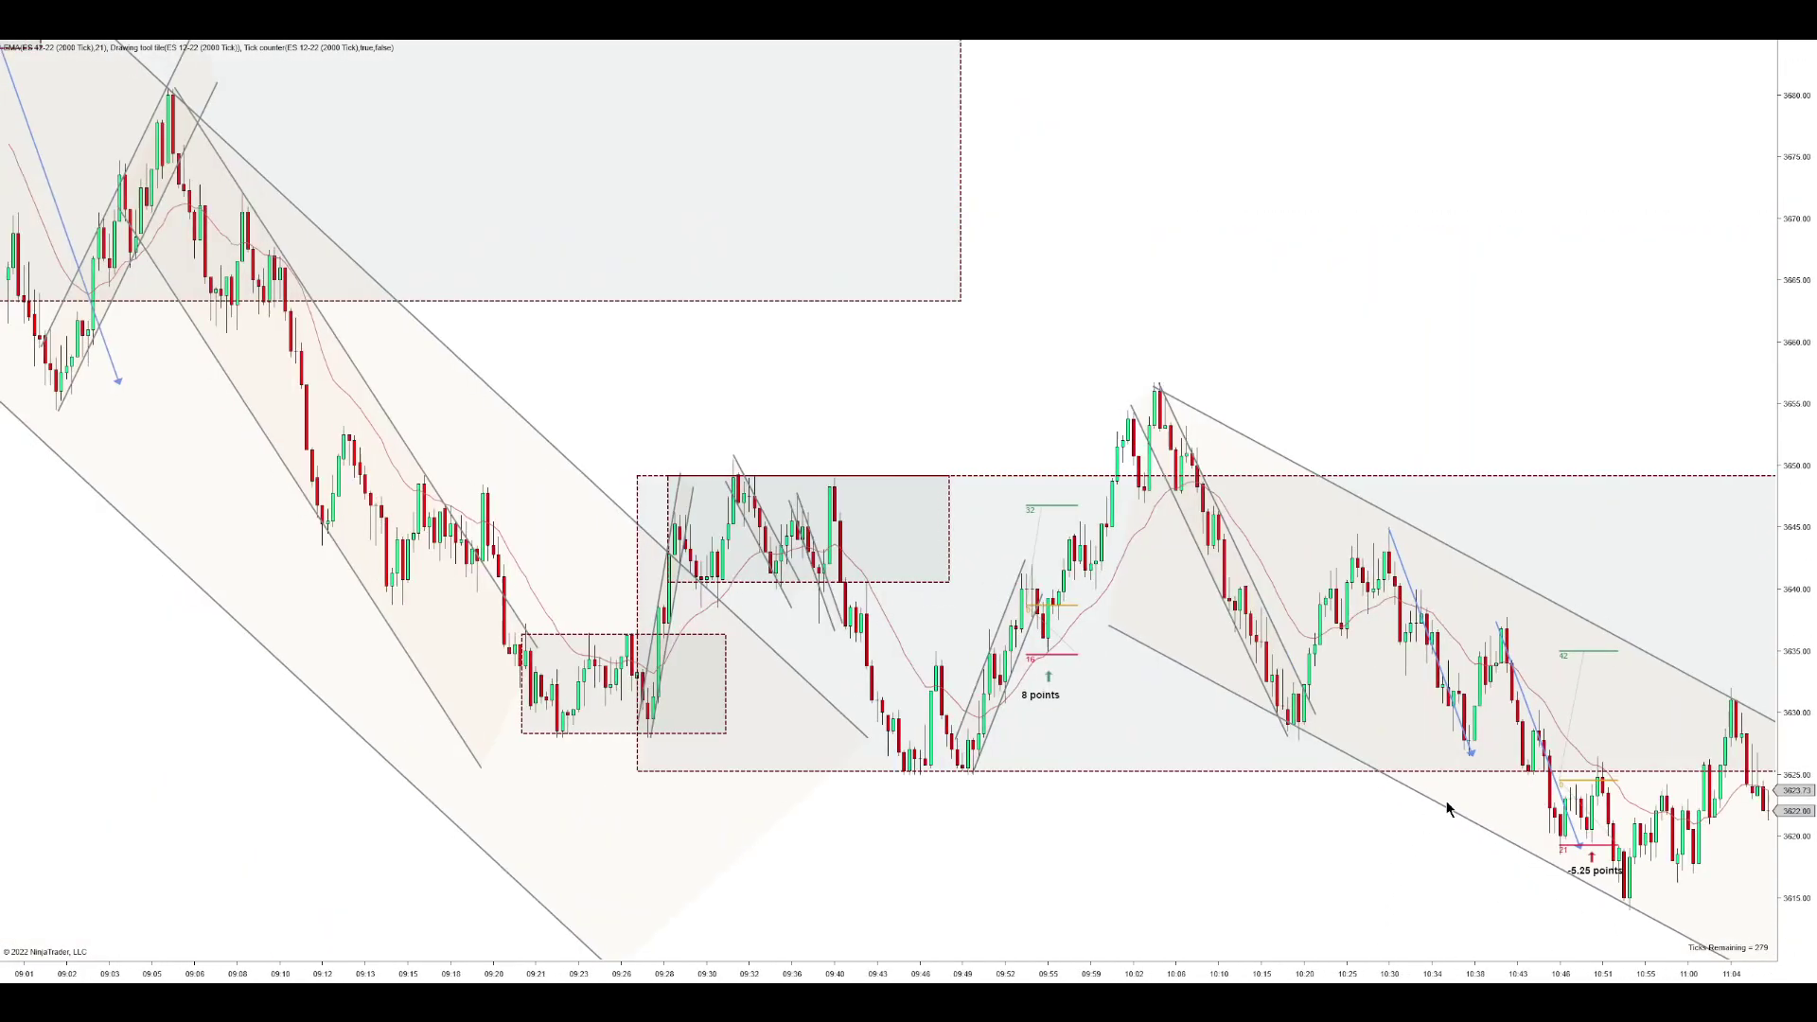
# - Frame 08:00–09:19 and place upward blue arrows on the 08:47 rally and, by copy-paste, the 08:49 rally
pyautogui.moveTo(412, 805); pyautogui.dragTo(940, 613)
pyautogui.moveTo(503, 763); pyautogui.dragTo(1403, 832)
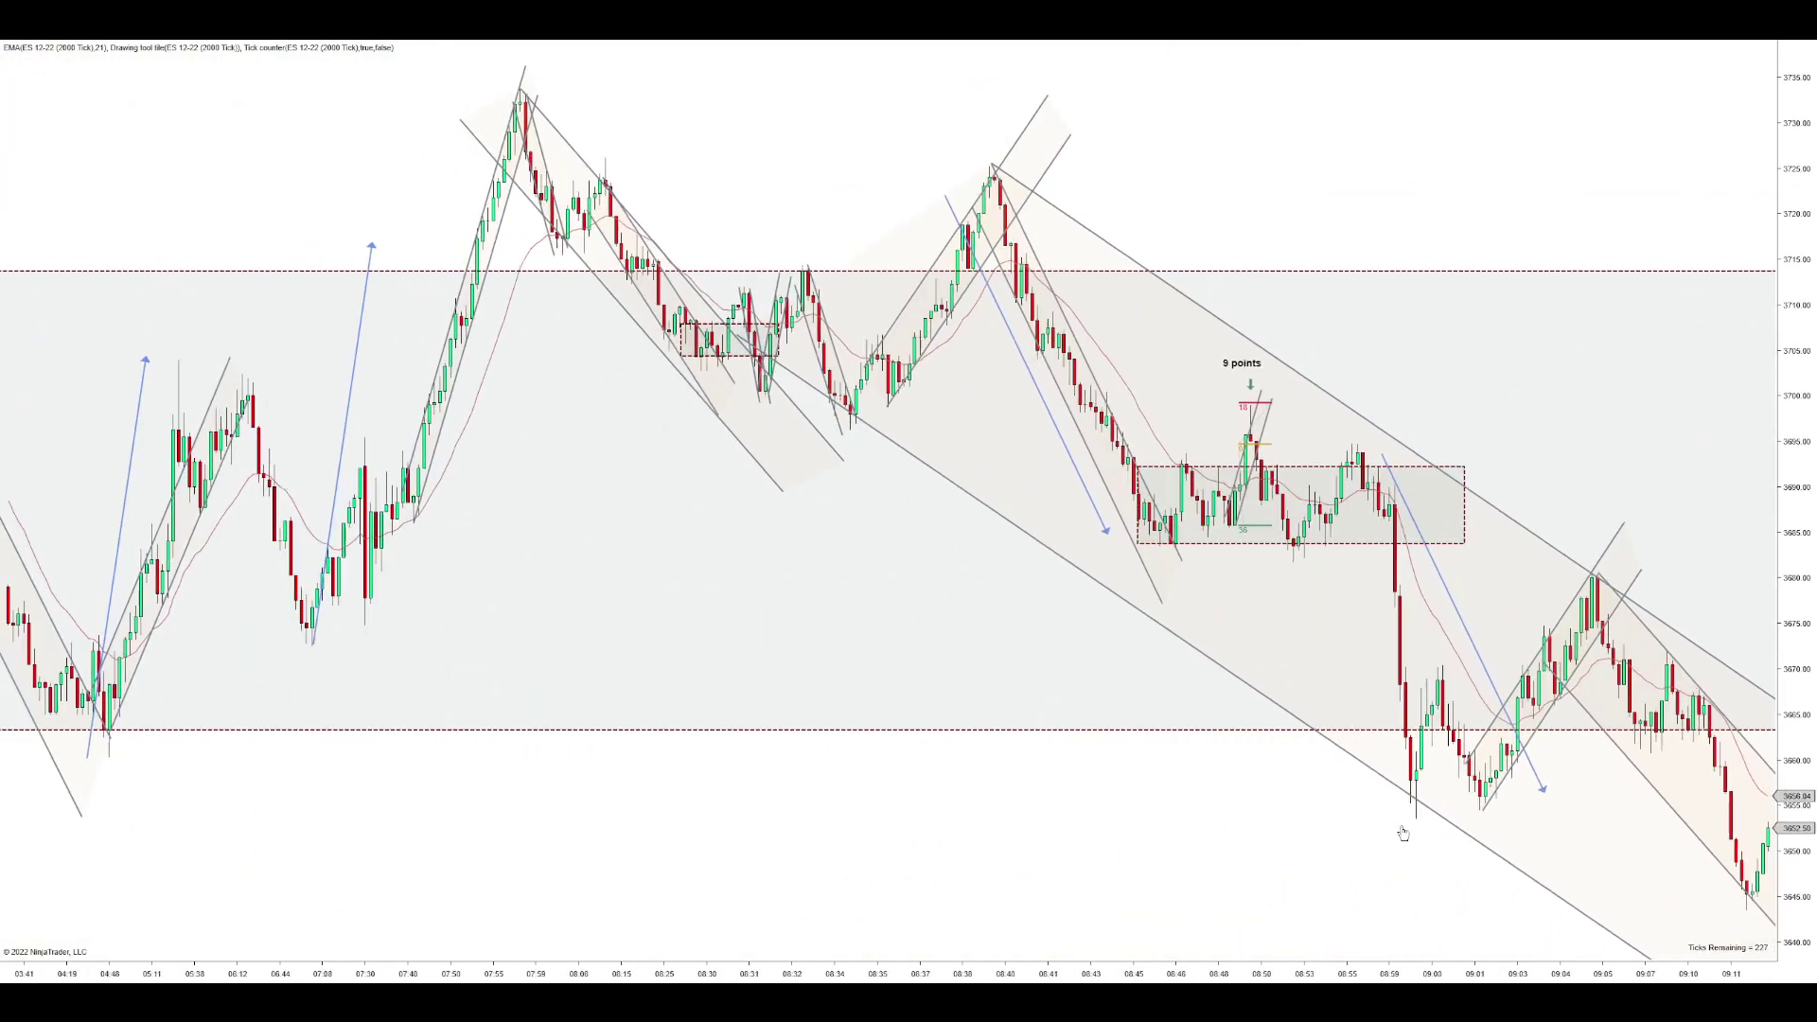
pyautogui.moveTo(1326, 890); pyautogui.dragTo(1166, 880)
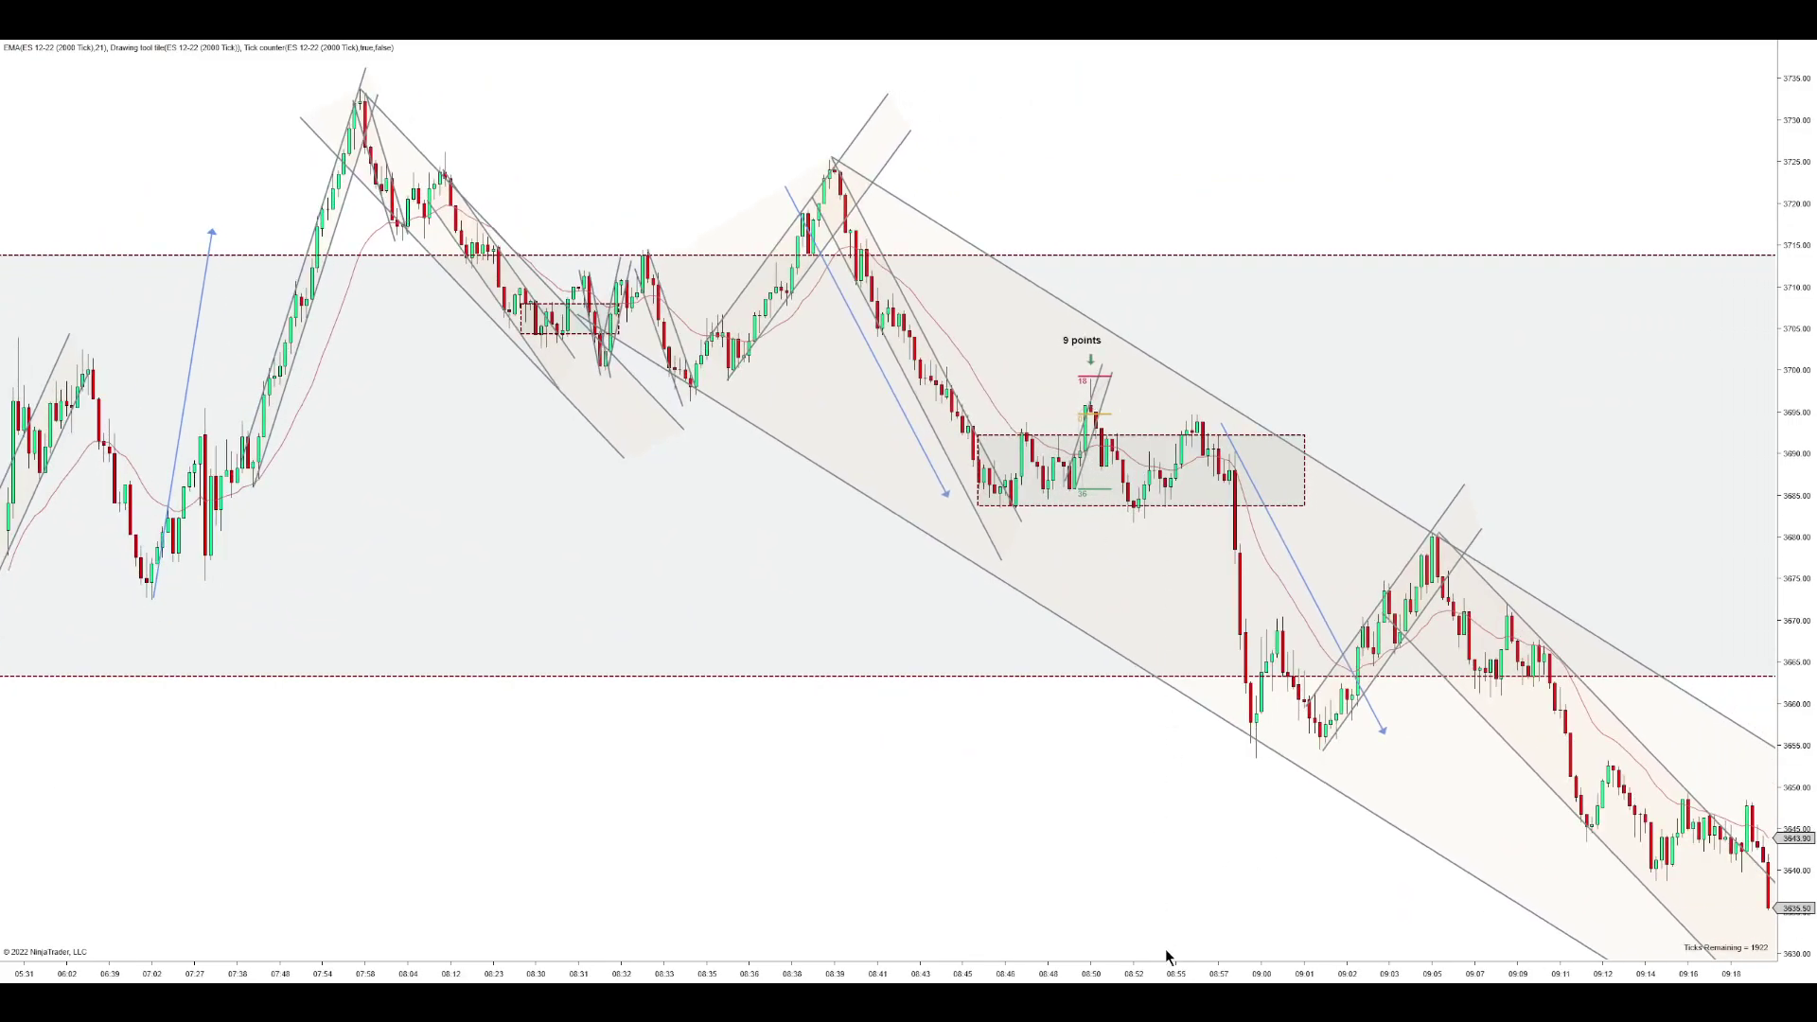
pyautogui.moveTo(1166, 972); pyautogui.dragTo(1065, 960)
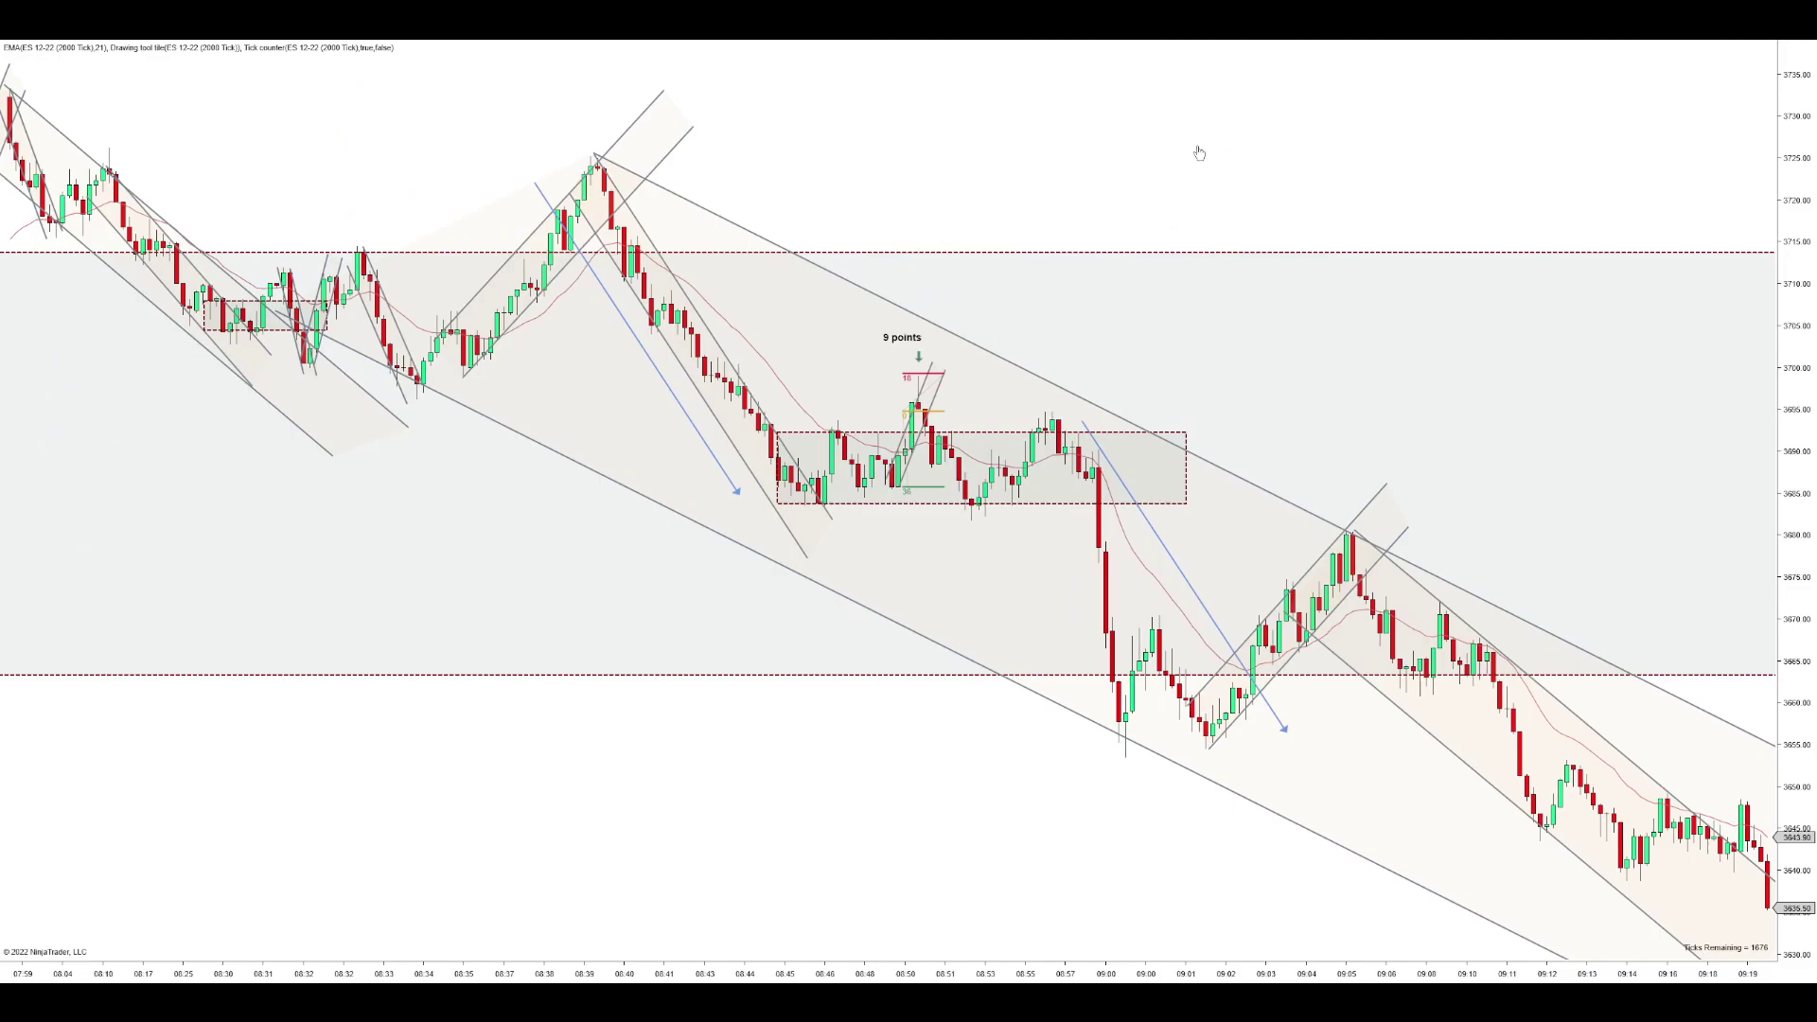
pyautogui.click(845, 421)
pyautogui.click(845, 420)
pyautogui.hotkey('ctrl', 'c')
pyautogui.hotkey('ctrl', 'v')
pyautogui.moveTo(837, 453); pyautogui.dragTo(881, 438)
pyautogui.click(894, 354)
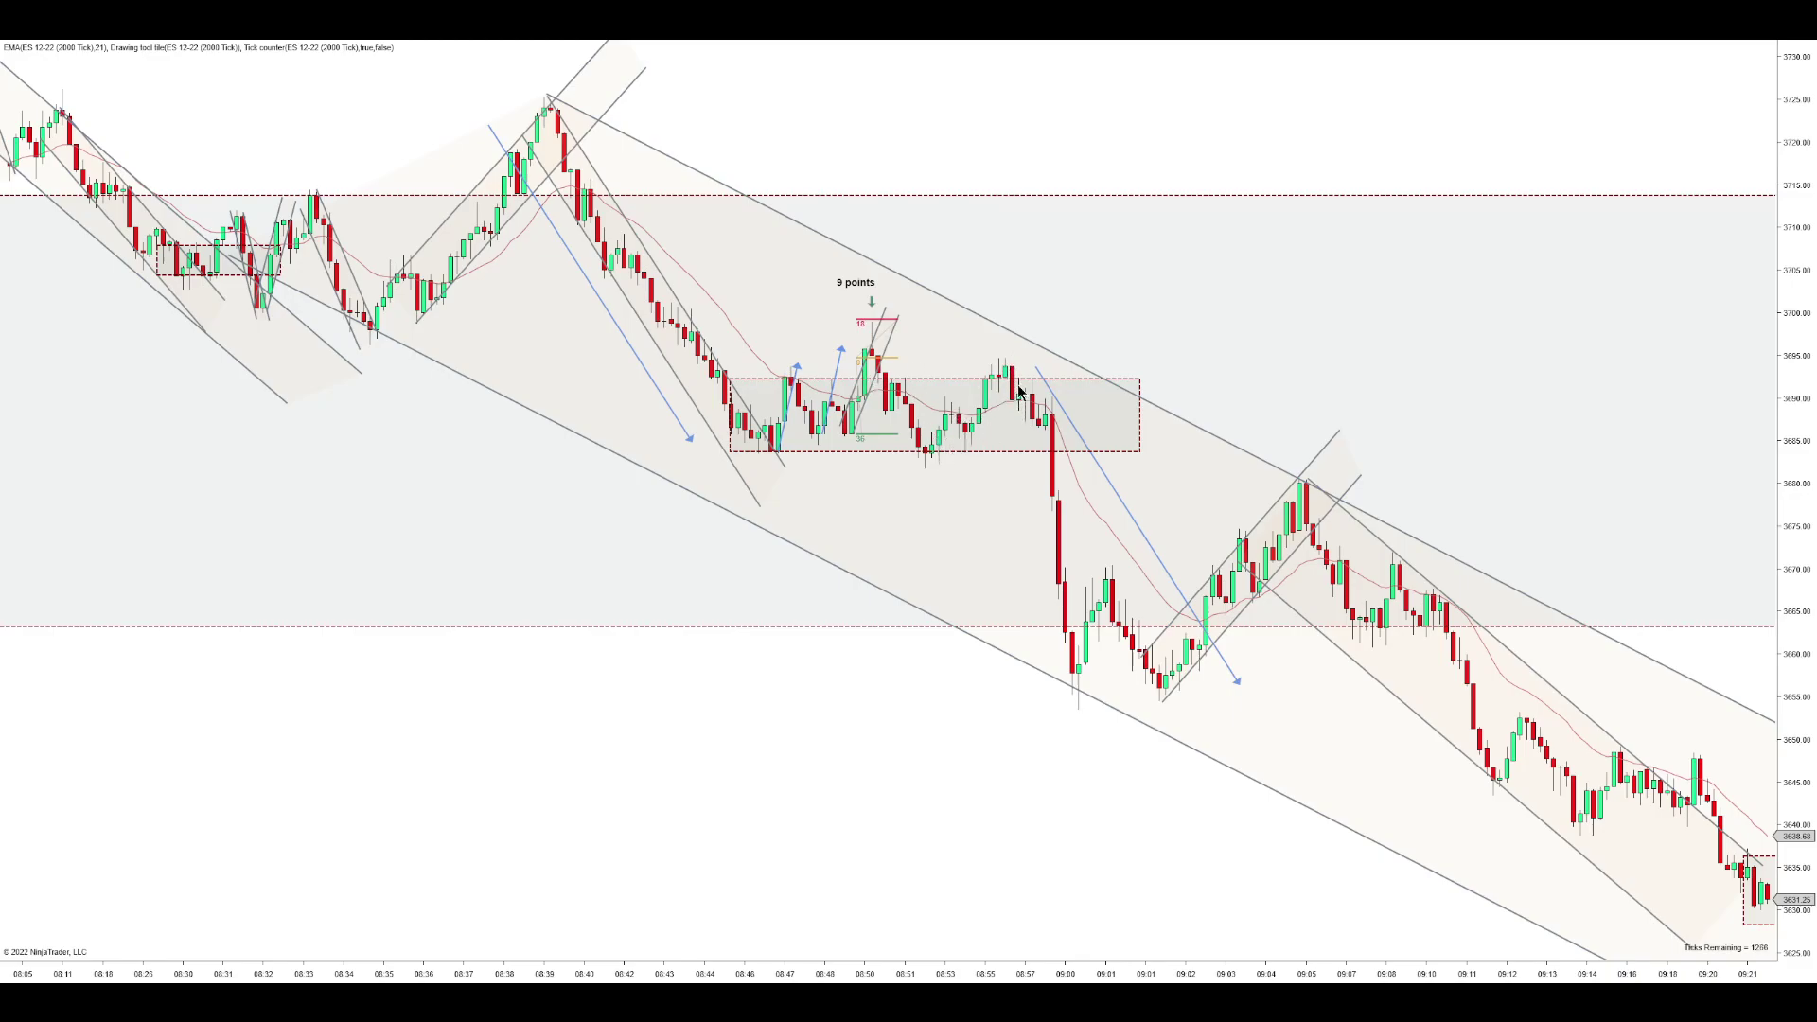
# - Place a short Risk Reward marker on the 08:56 high, stop at 21 and target at 42
pyautogui.moveTo(1176, 973); pyautogui.dragTo(1046, 973)
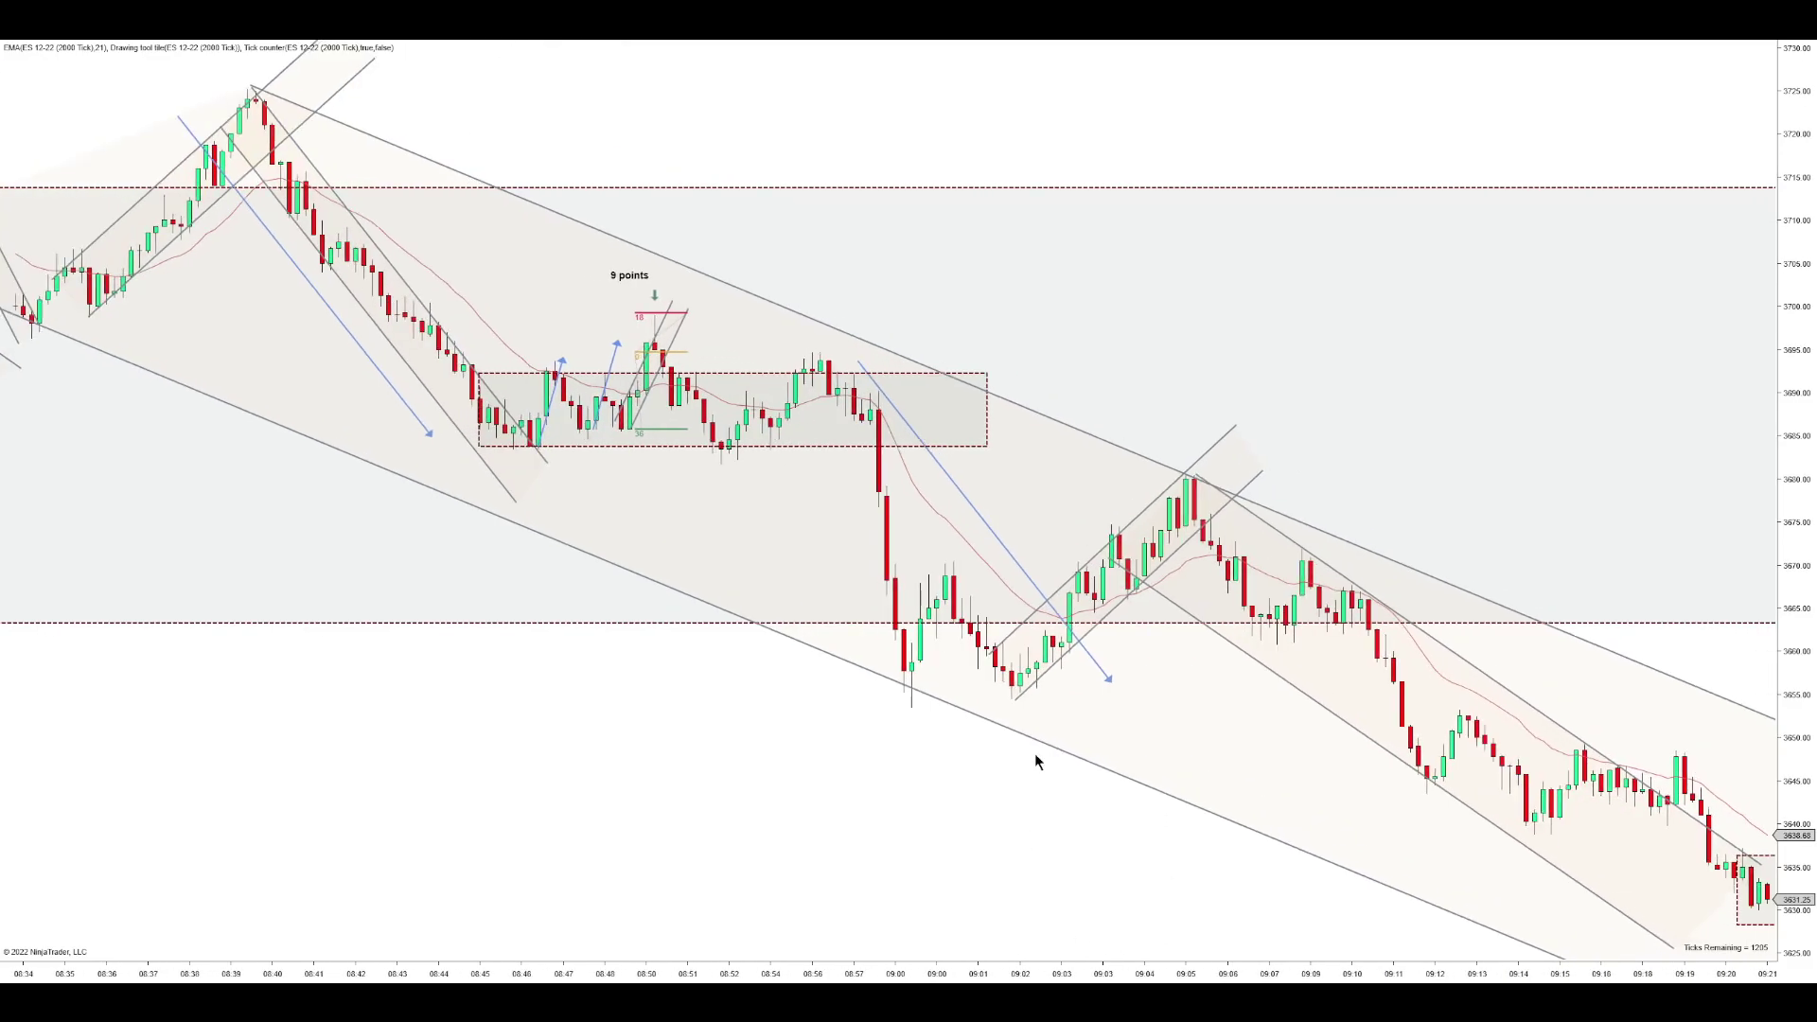
pyautogui.moveTo(1325, 284); pyautogui.dragTo(1466, 250)
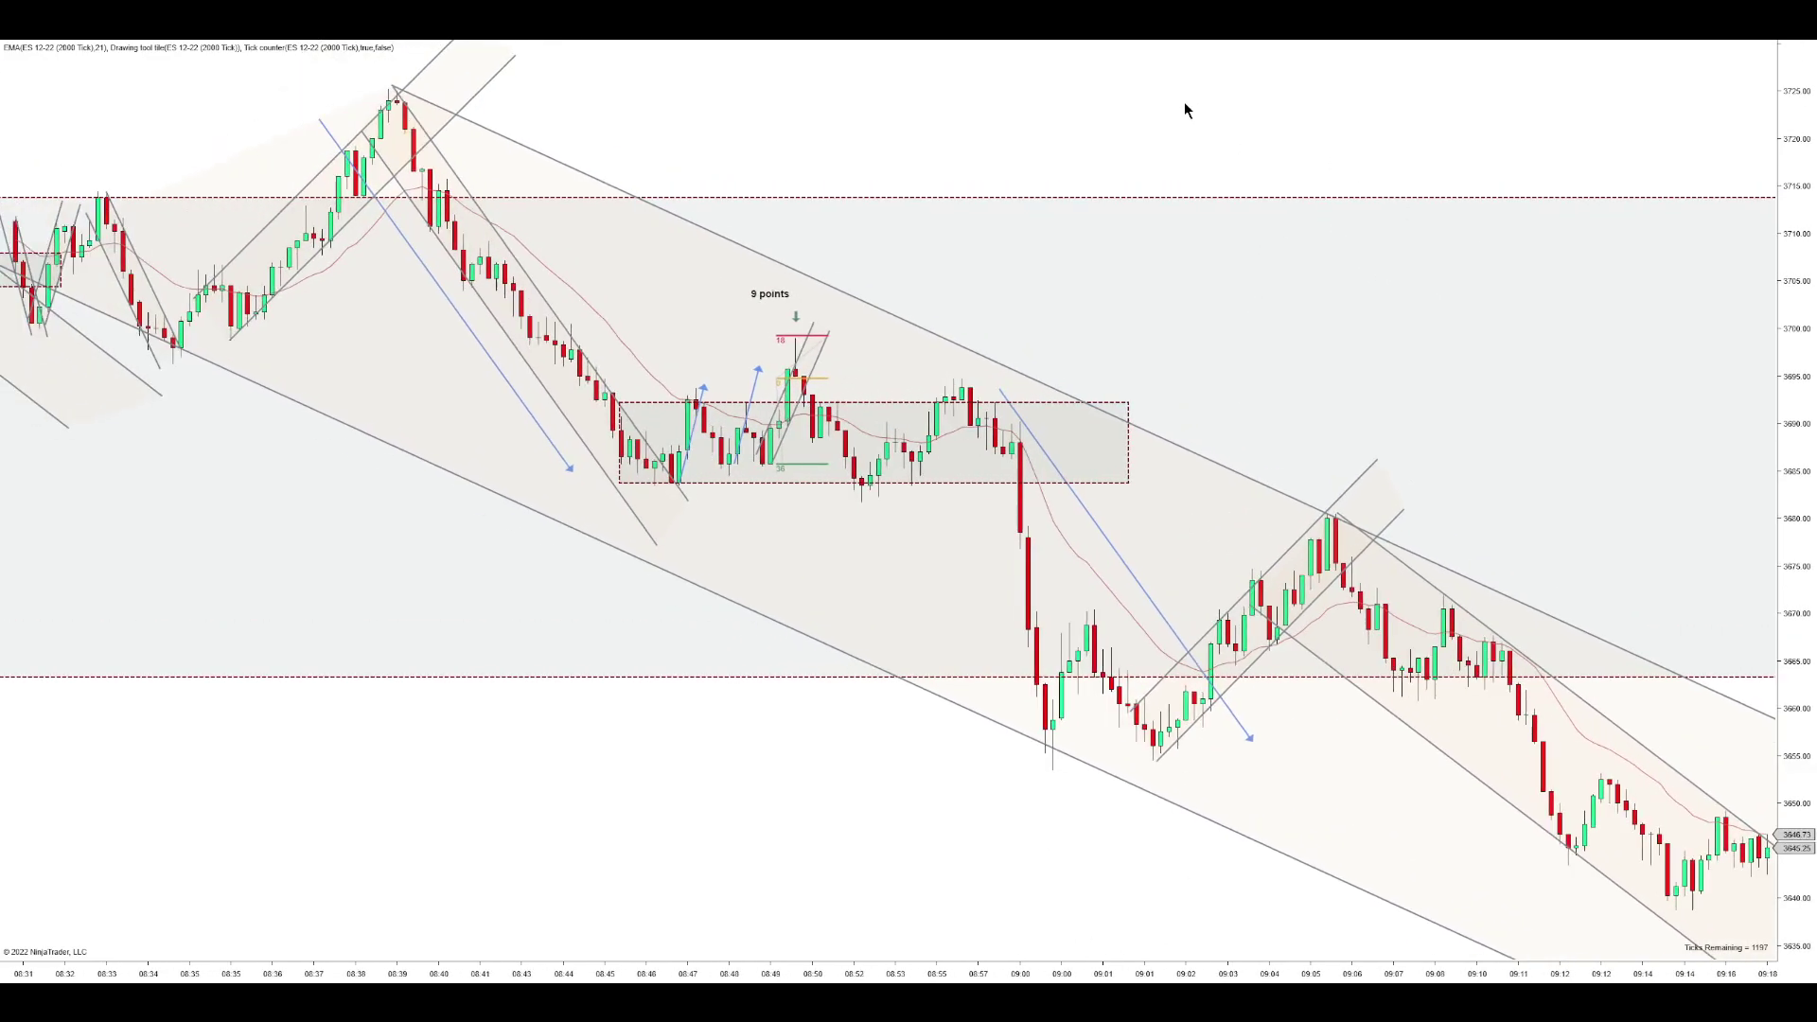
pyautogui.click(964, 427)
pyautogui.click(987, 379)
pyautogui.moveTo(965, 422); pyautogui.dragTo(950, 427)
pyautogui.click(970, 426)
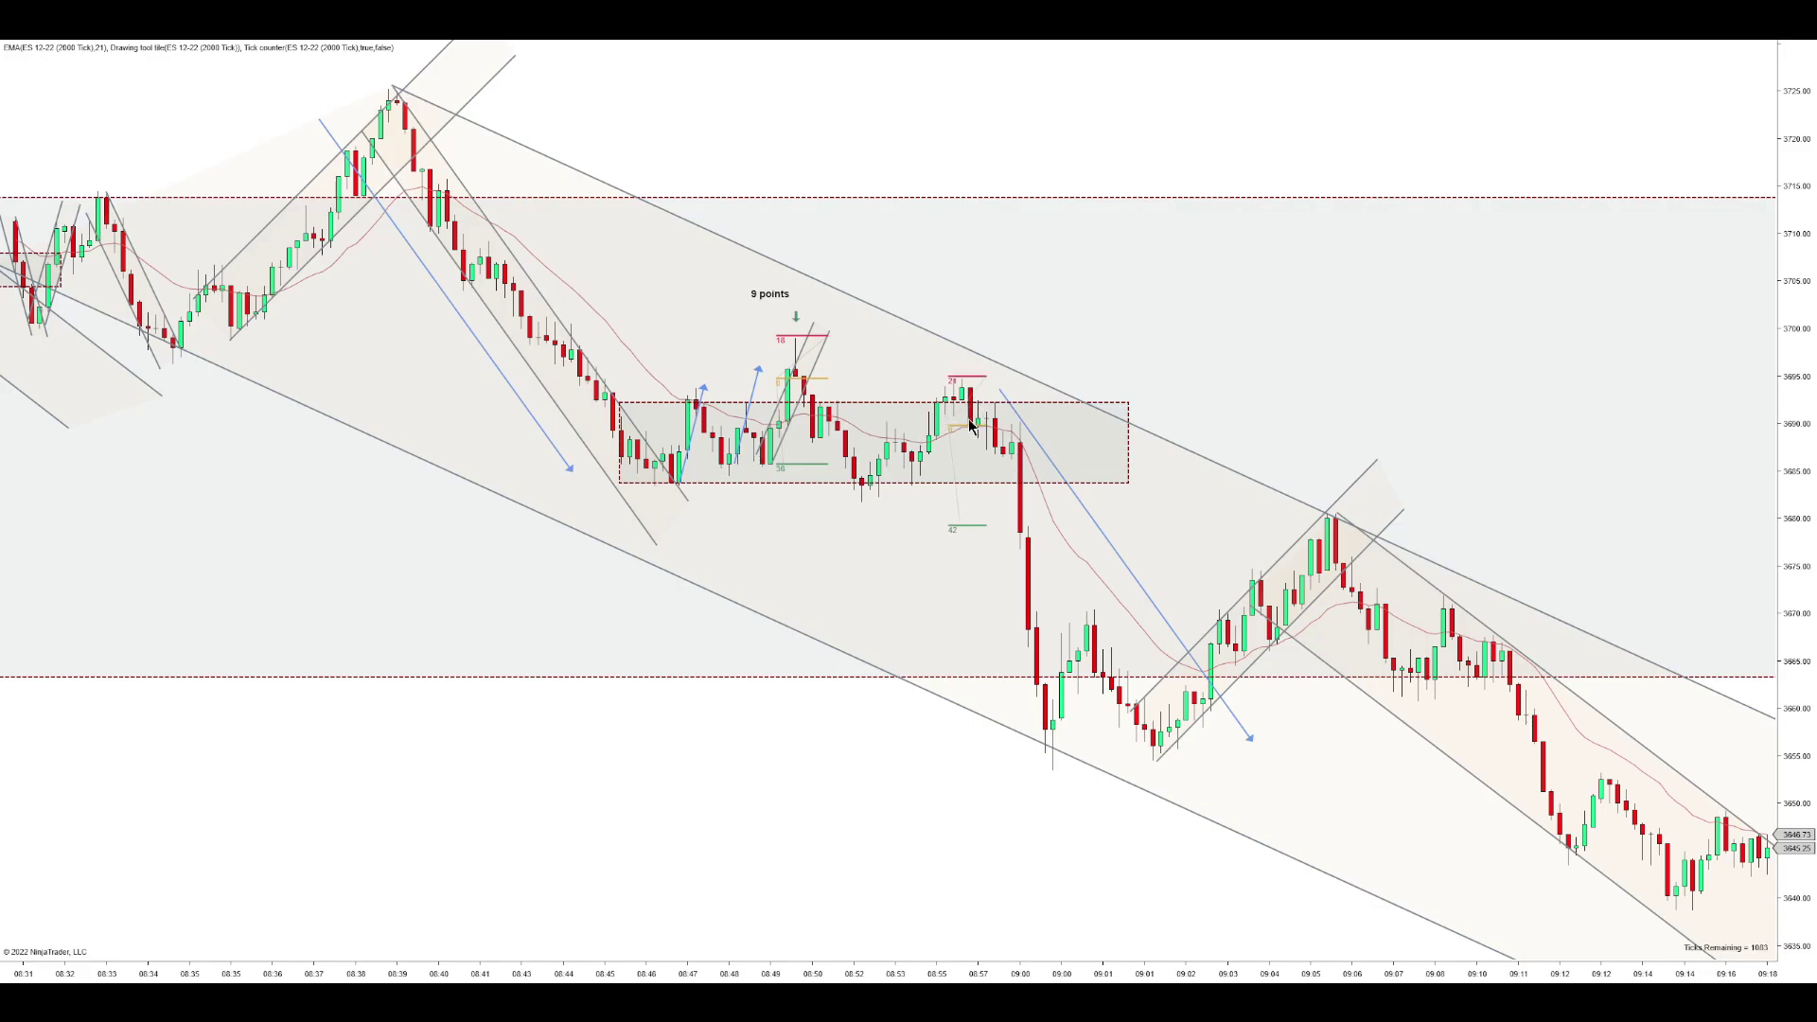
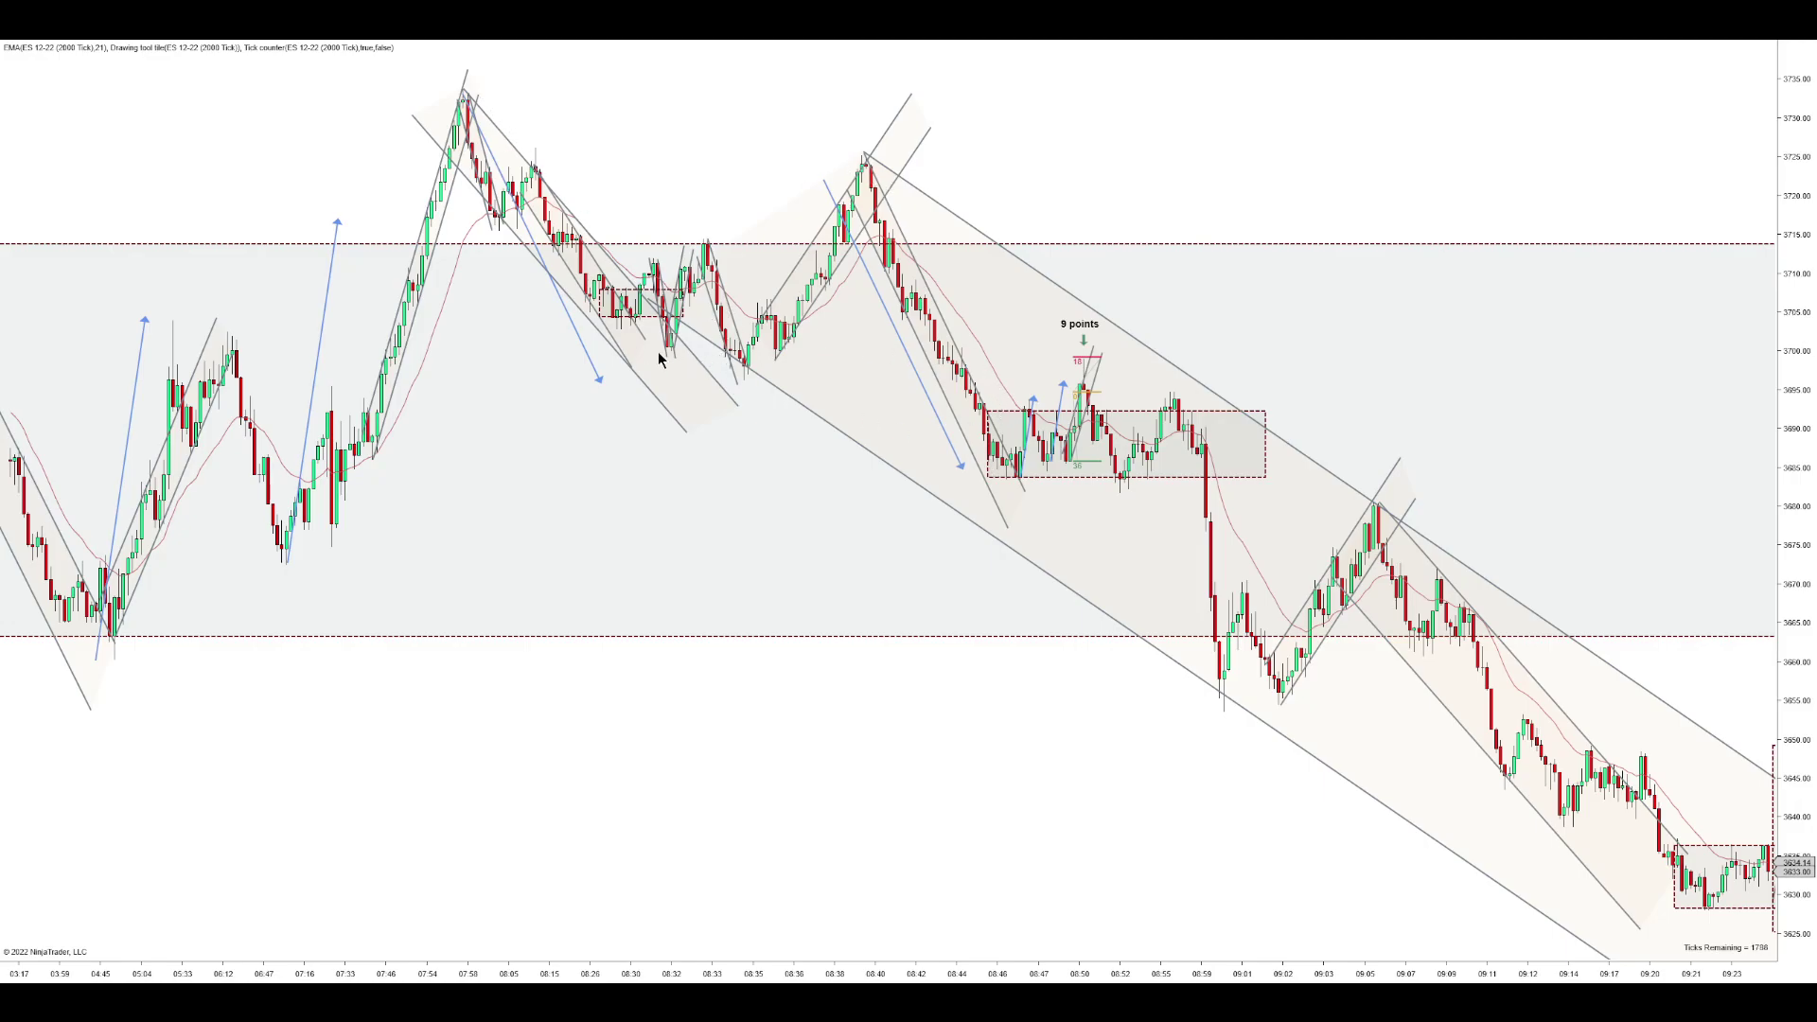
pyautogui.moveTo(576, 328)
pyautogui.mouseDown()
pyautogui.moveTo(1258, 578)
pyautogui.moveTo(1294, 623)
pyautogui.mouseUp()
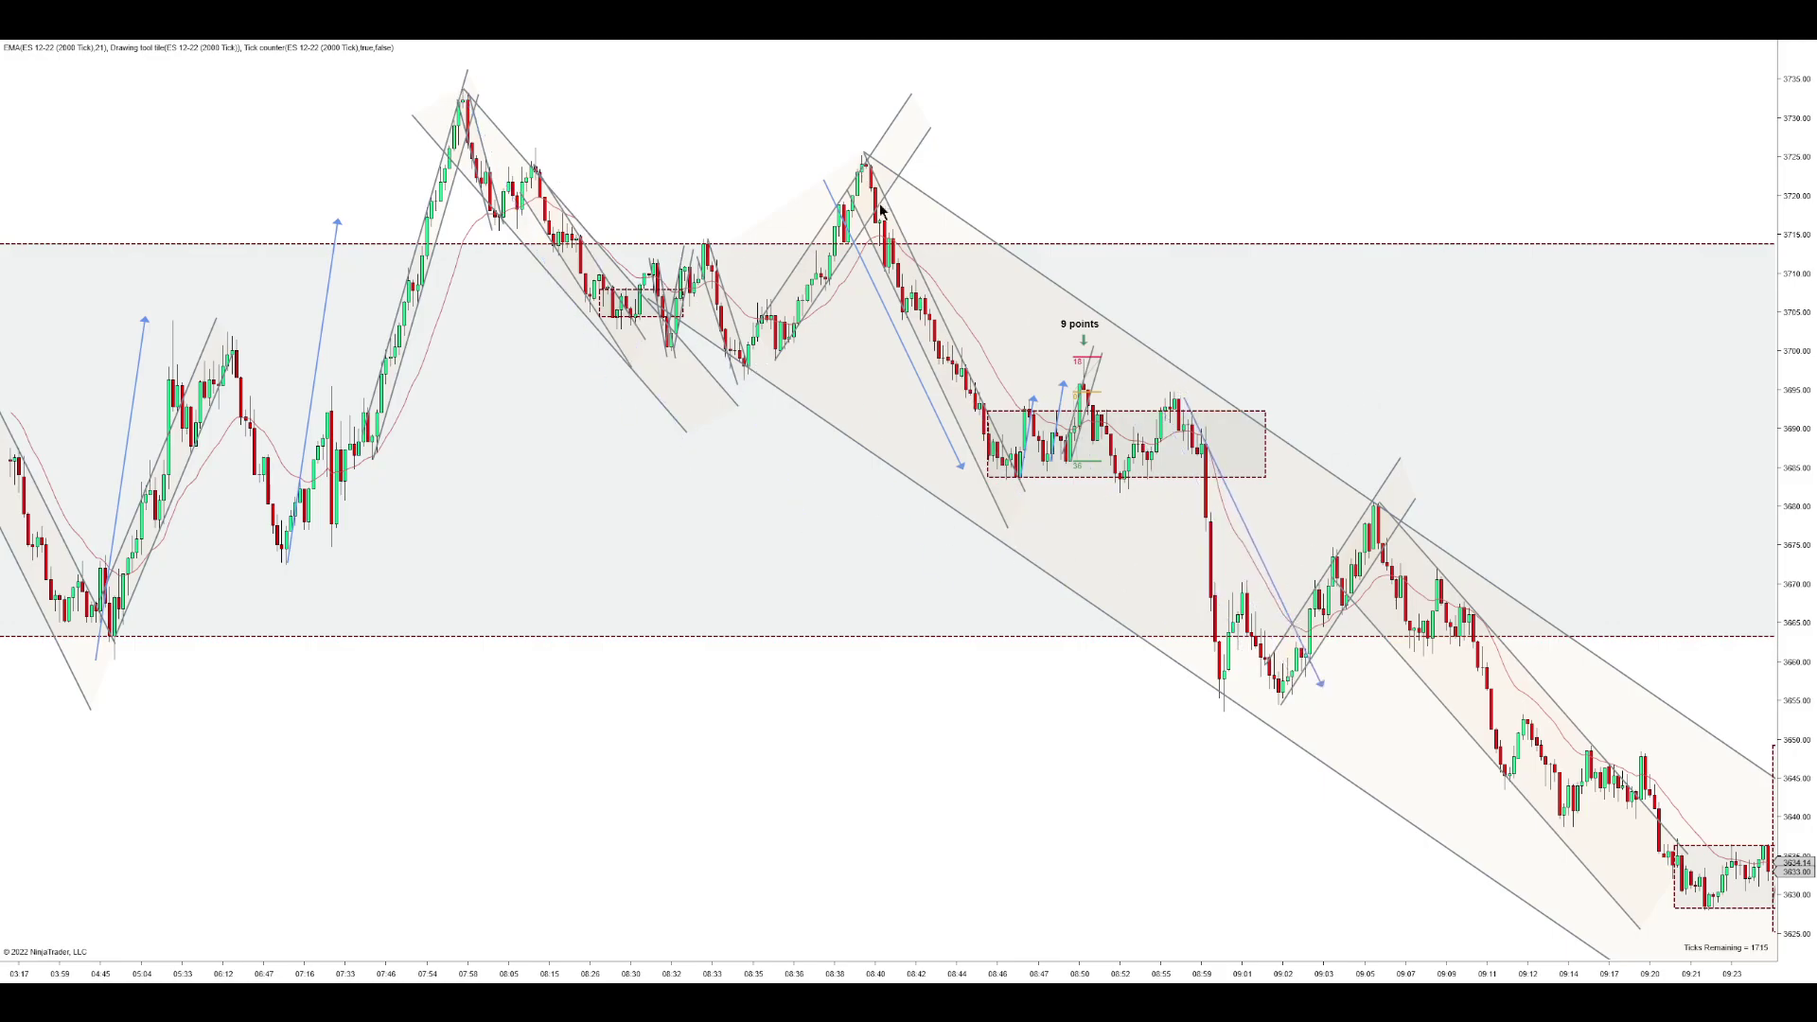
pyautogui.moveTo(1186, 967); pyautogui.dragTo(1371, 947)
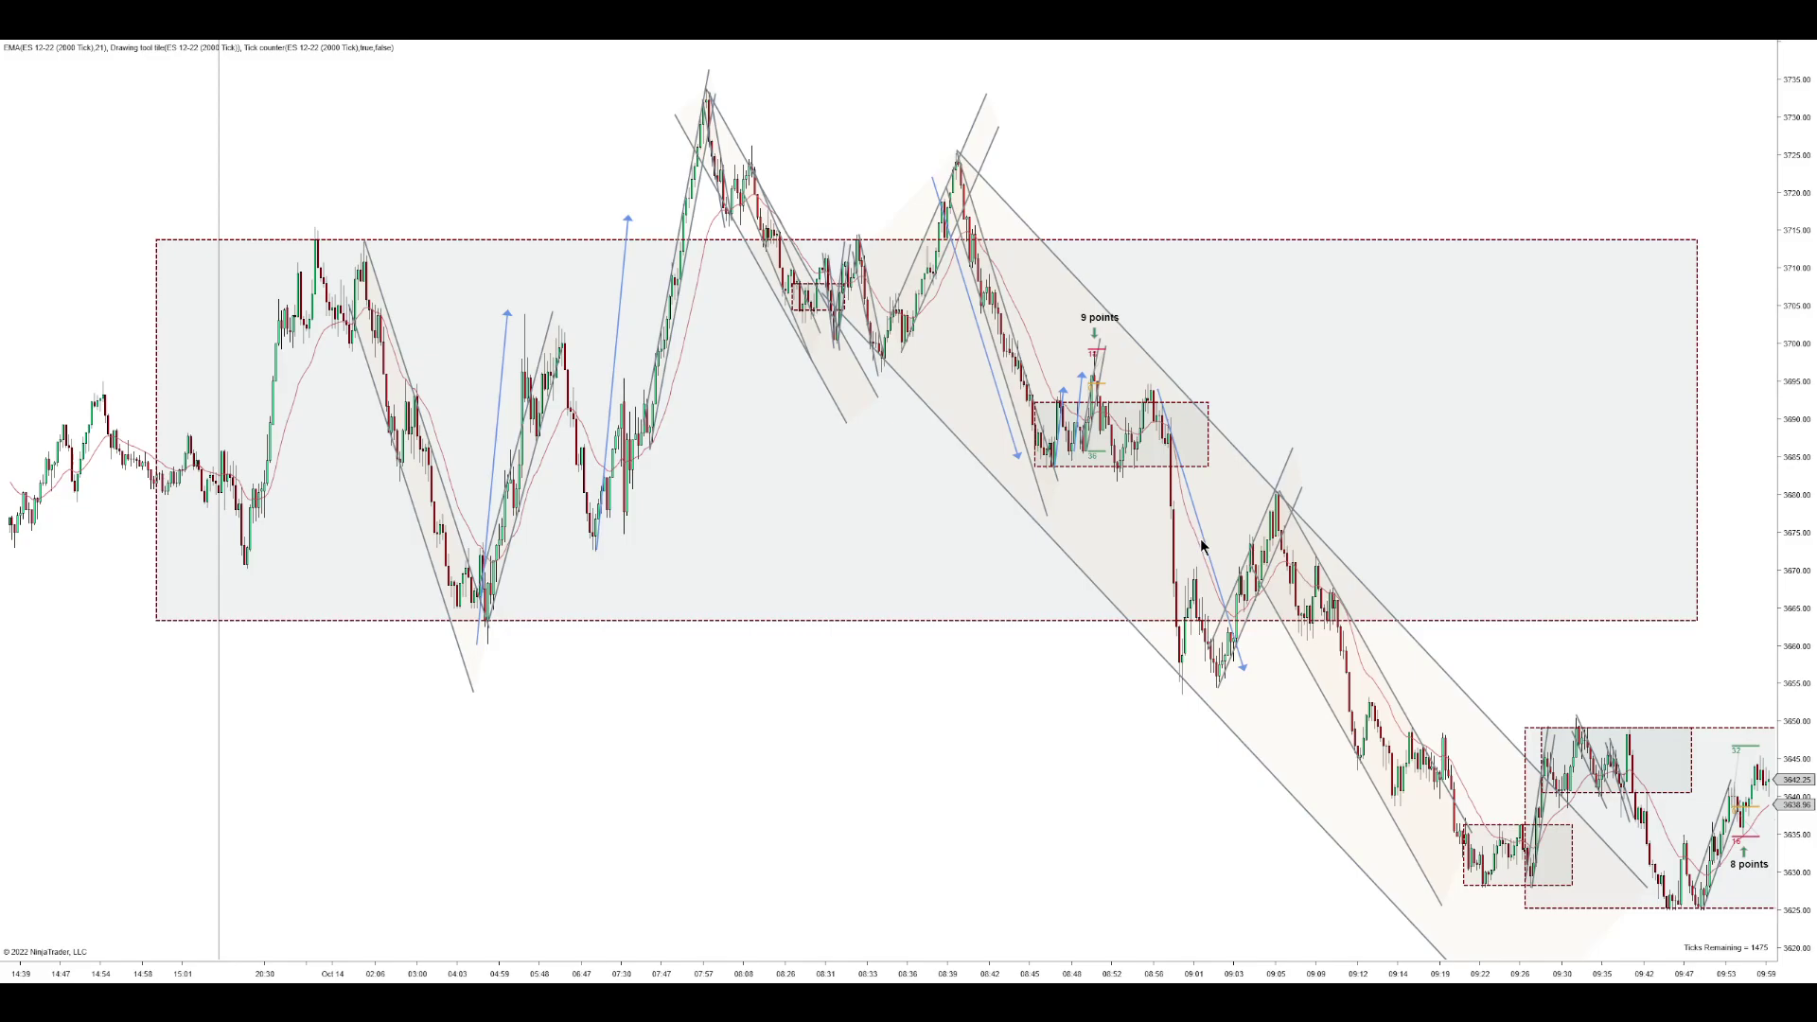
pyautogui.moveTo(1177, 980); pyautogui.dragTo(1119, 979)
pyautogui.moveTo(1064, 551); pyautogui.dragTo(496, 248)
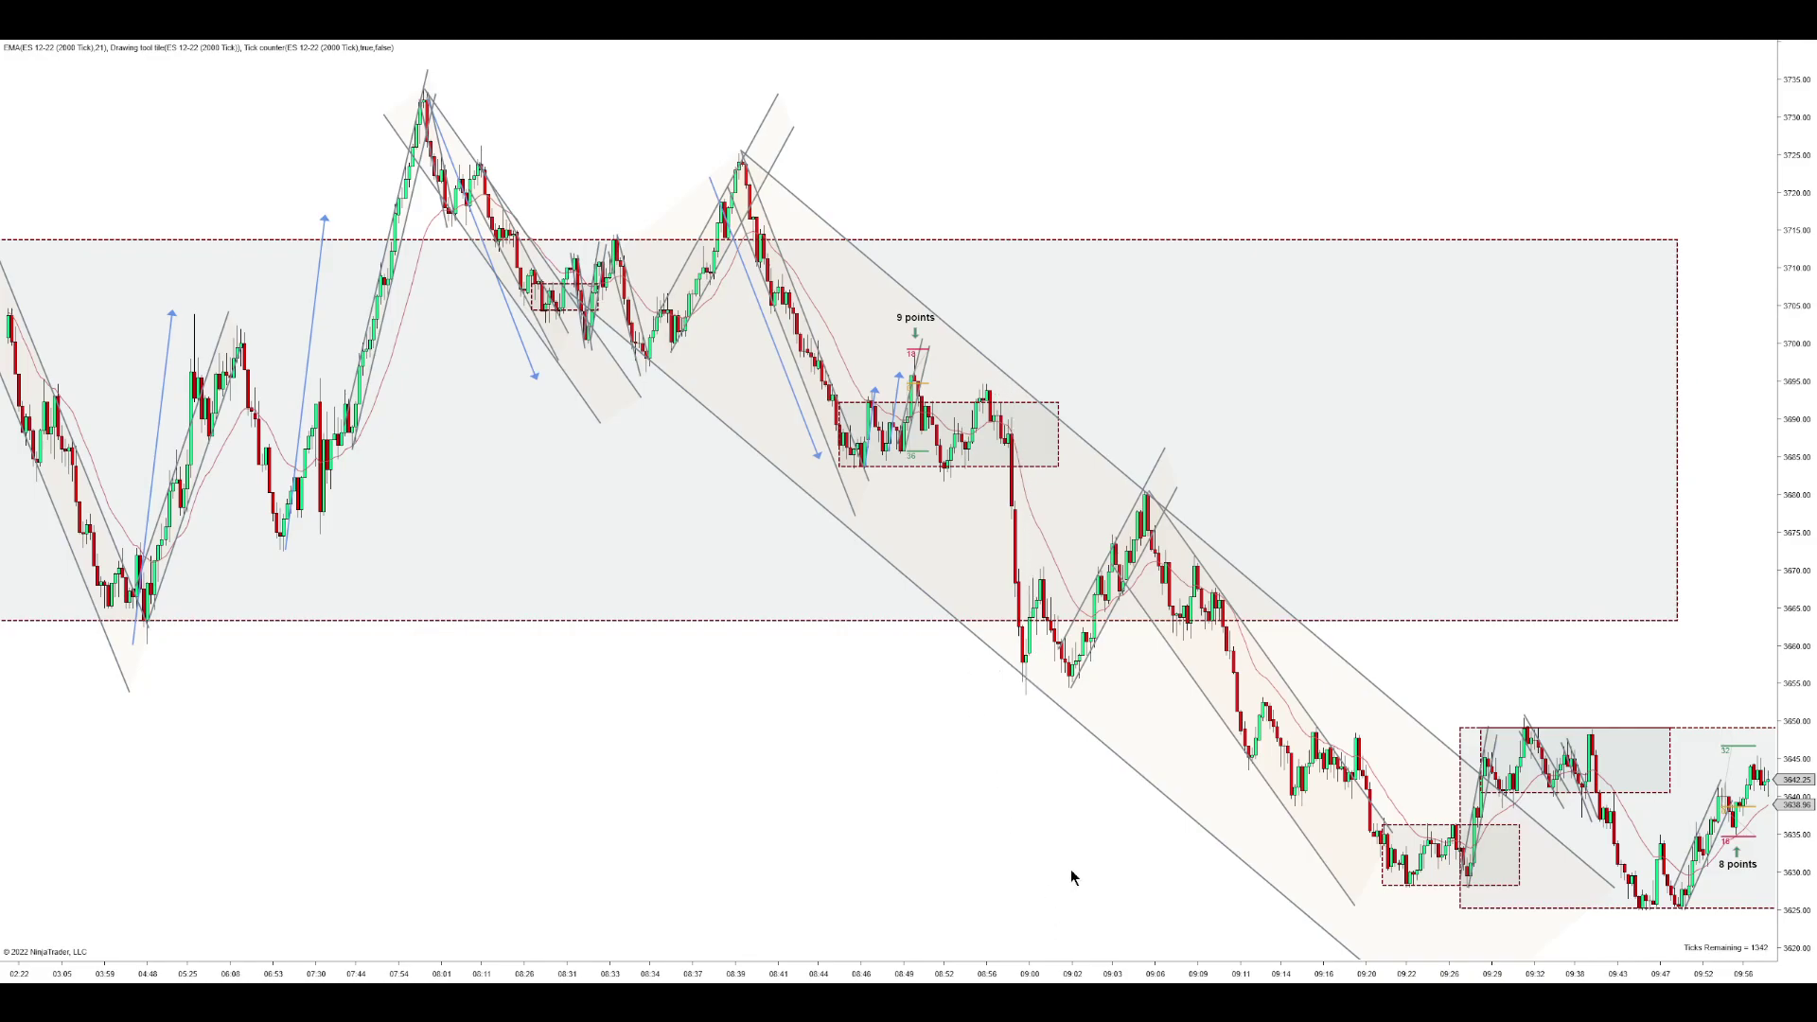
pyautogui.click(1170, 990)
pyautogui.scroll(-10, 1147, 963)
pyautogui.scroll(-3, 1088, 956)
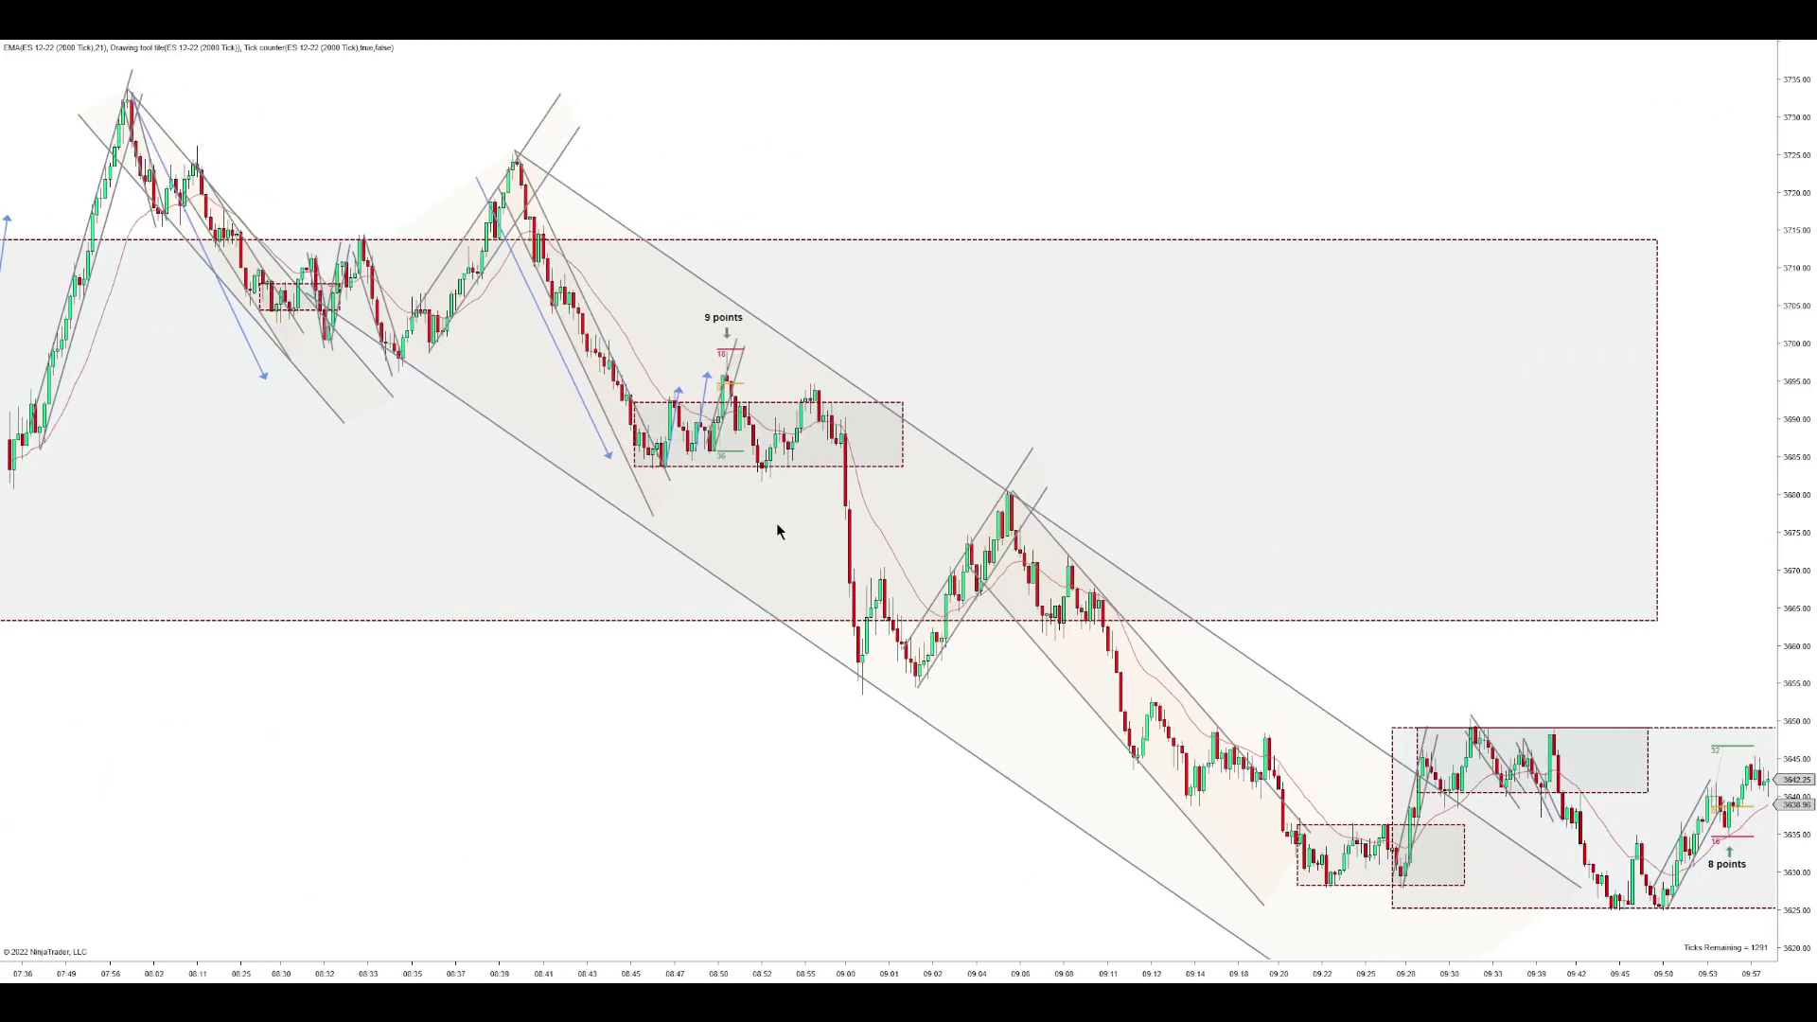
pyautogui.scroll(8, 946, 511)
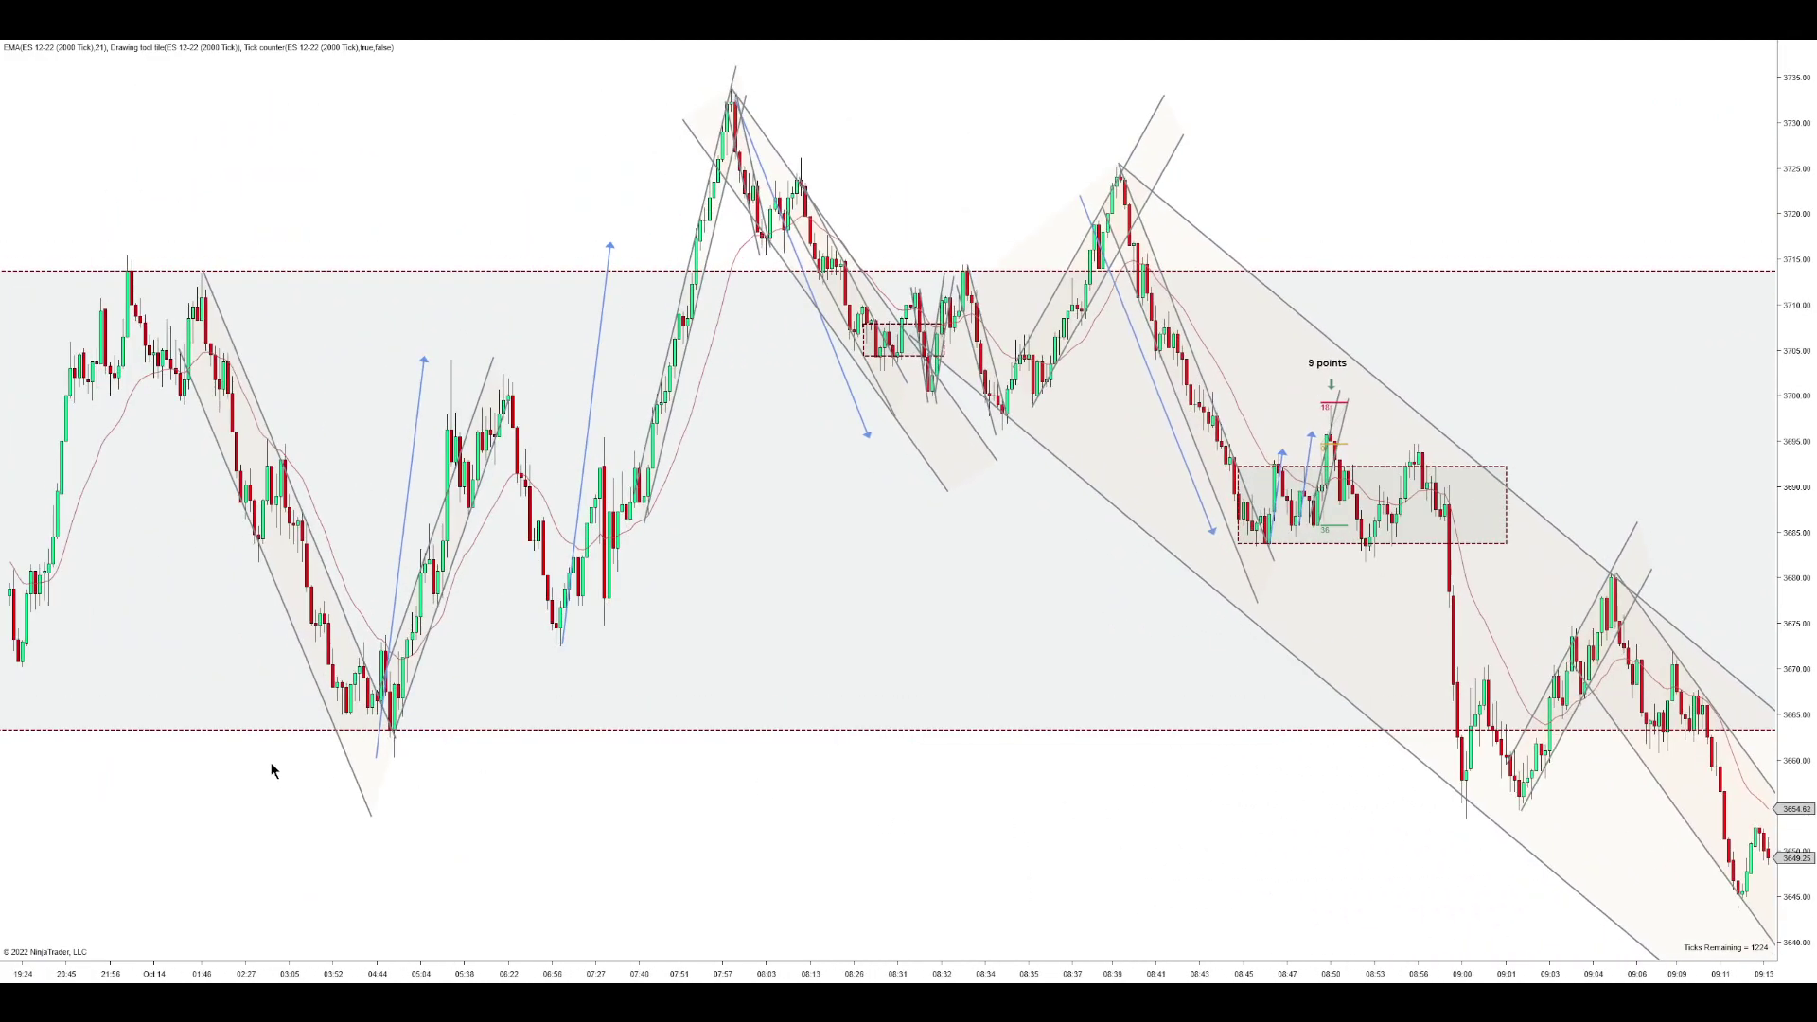
pyautogui.scroll(-5, 1253, 871)
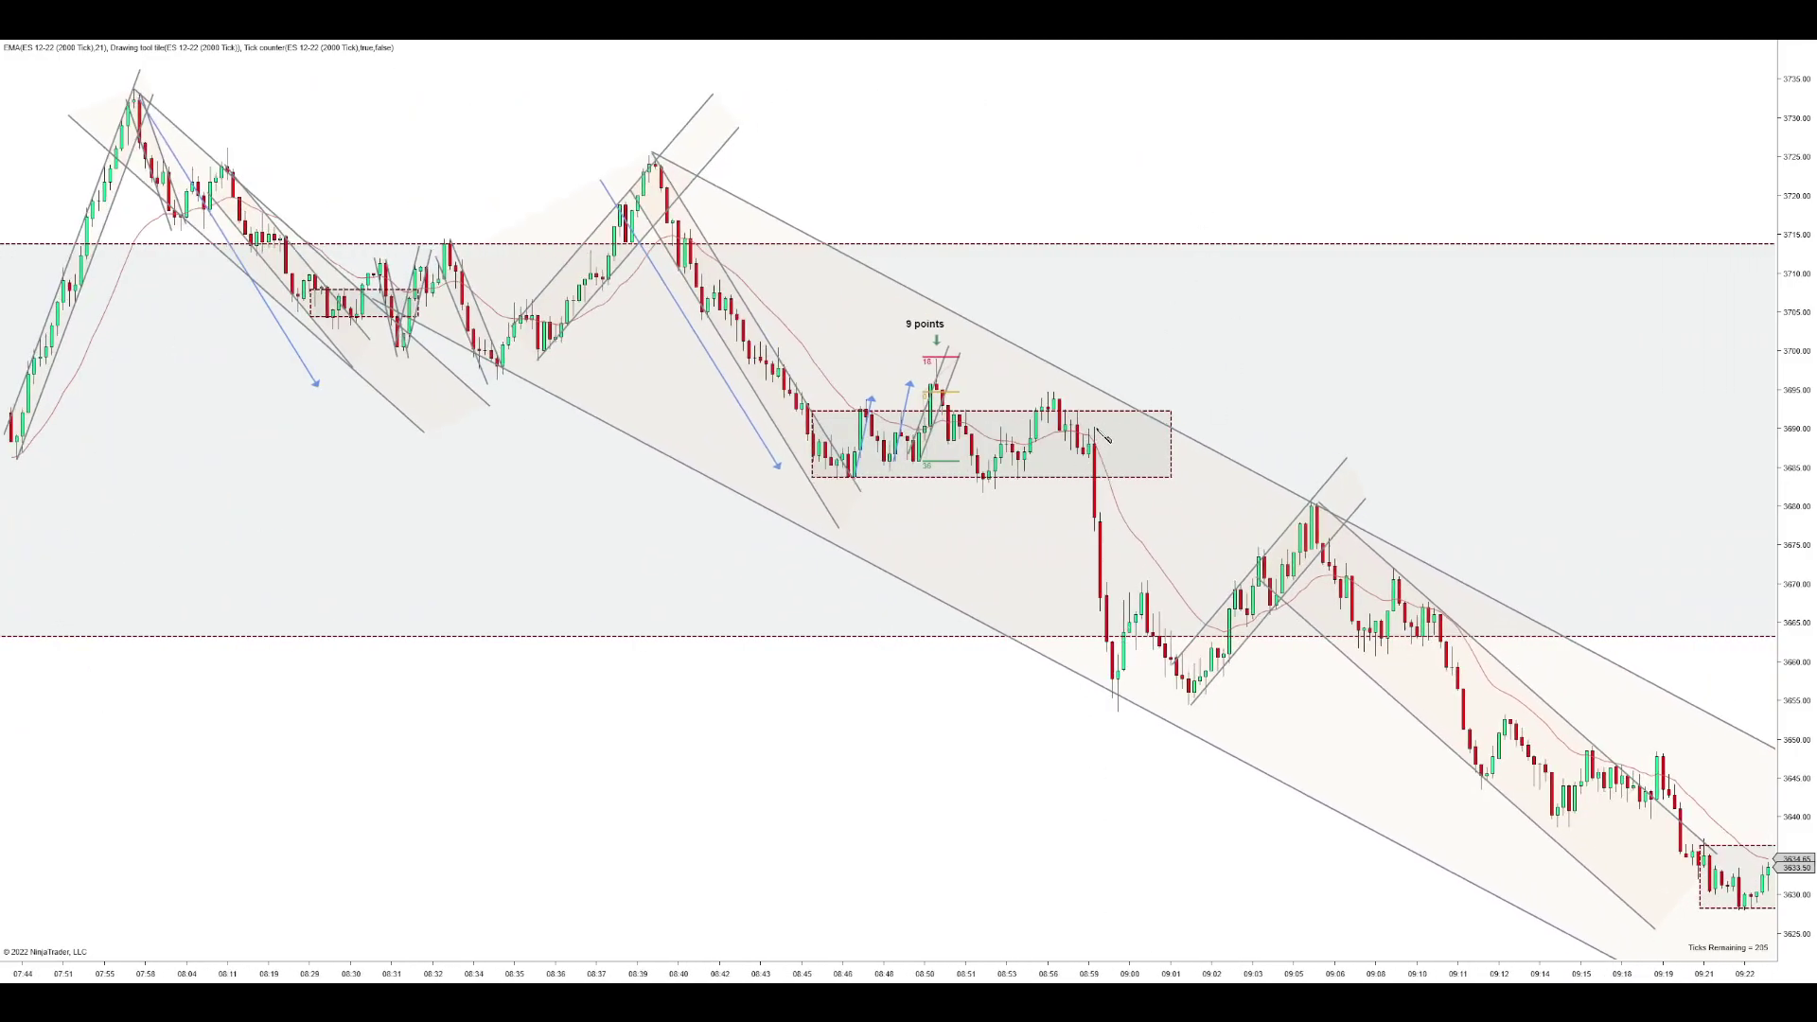
# - Draw a narrow trend channel down the 08:59 drop, then deselect it
pyautogui.click(1096, 429)
pyautogui.click(1117, 688)
pyautogui.click(1084, 433)
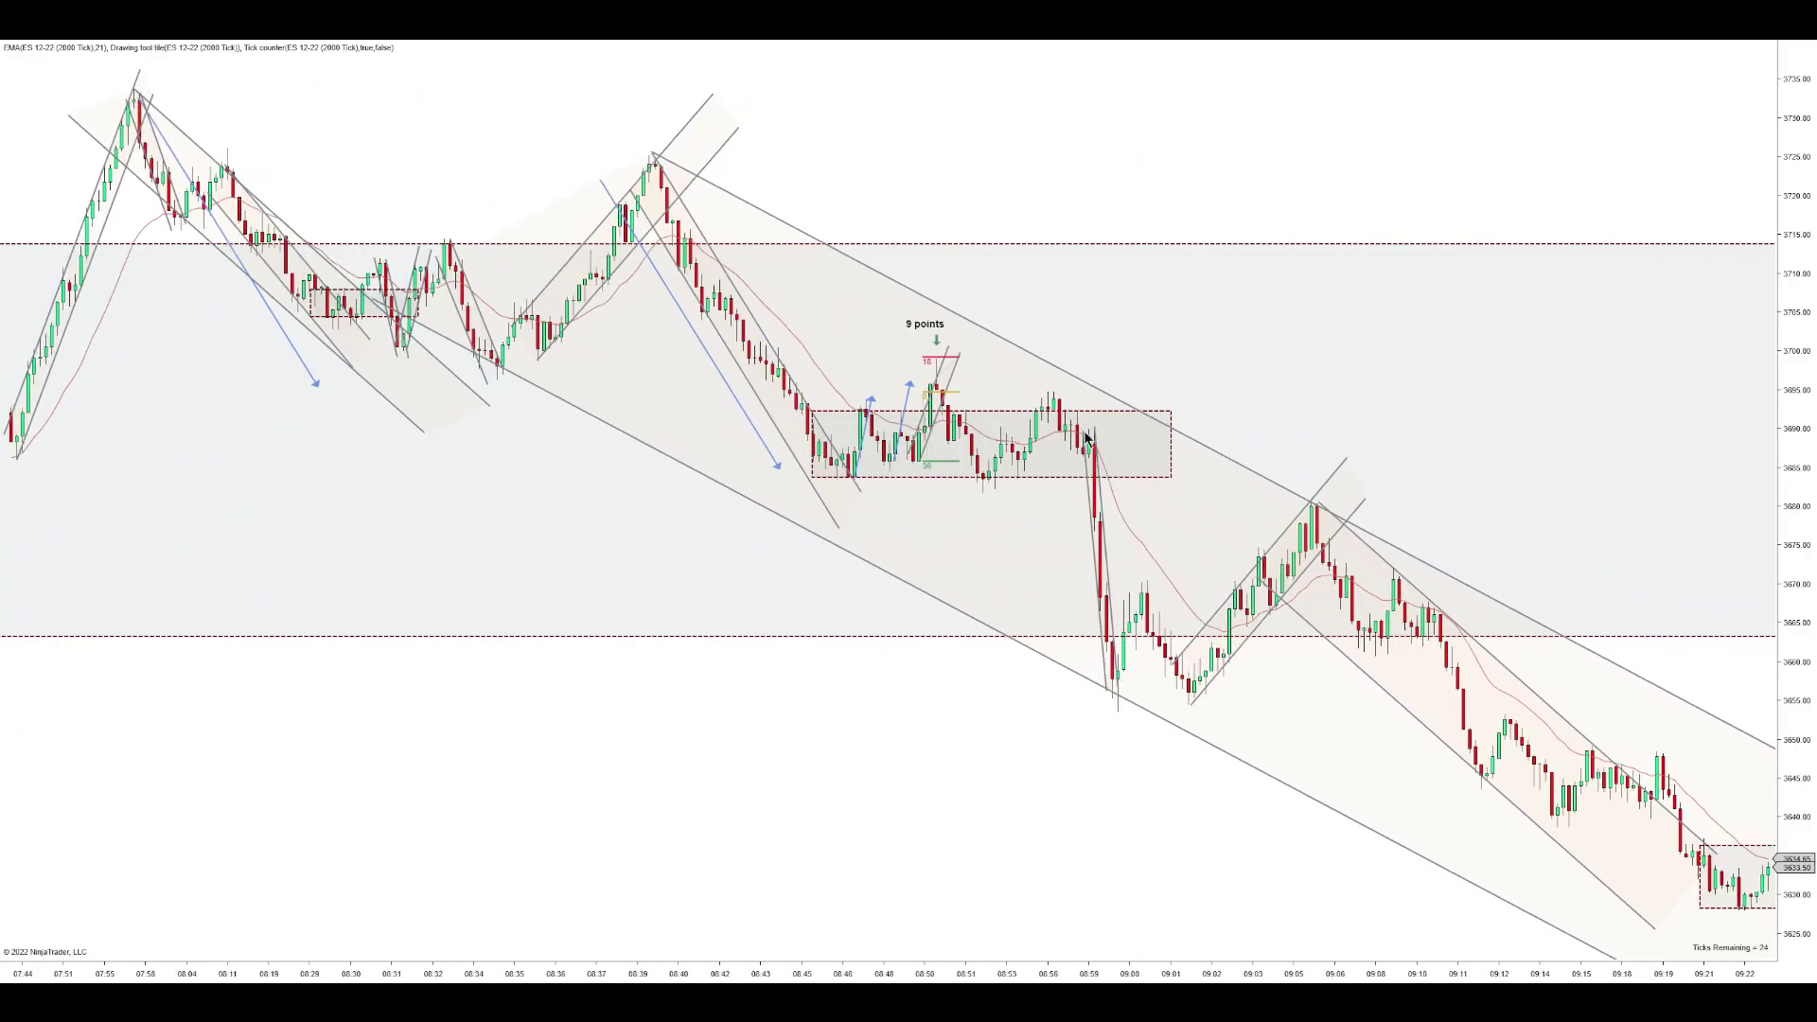
pyautogui.moveTo(1146, 974); pyautogui.dragTo(1012, 758)
pyautogui.click(1035, 812)
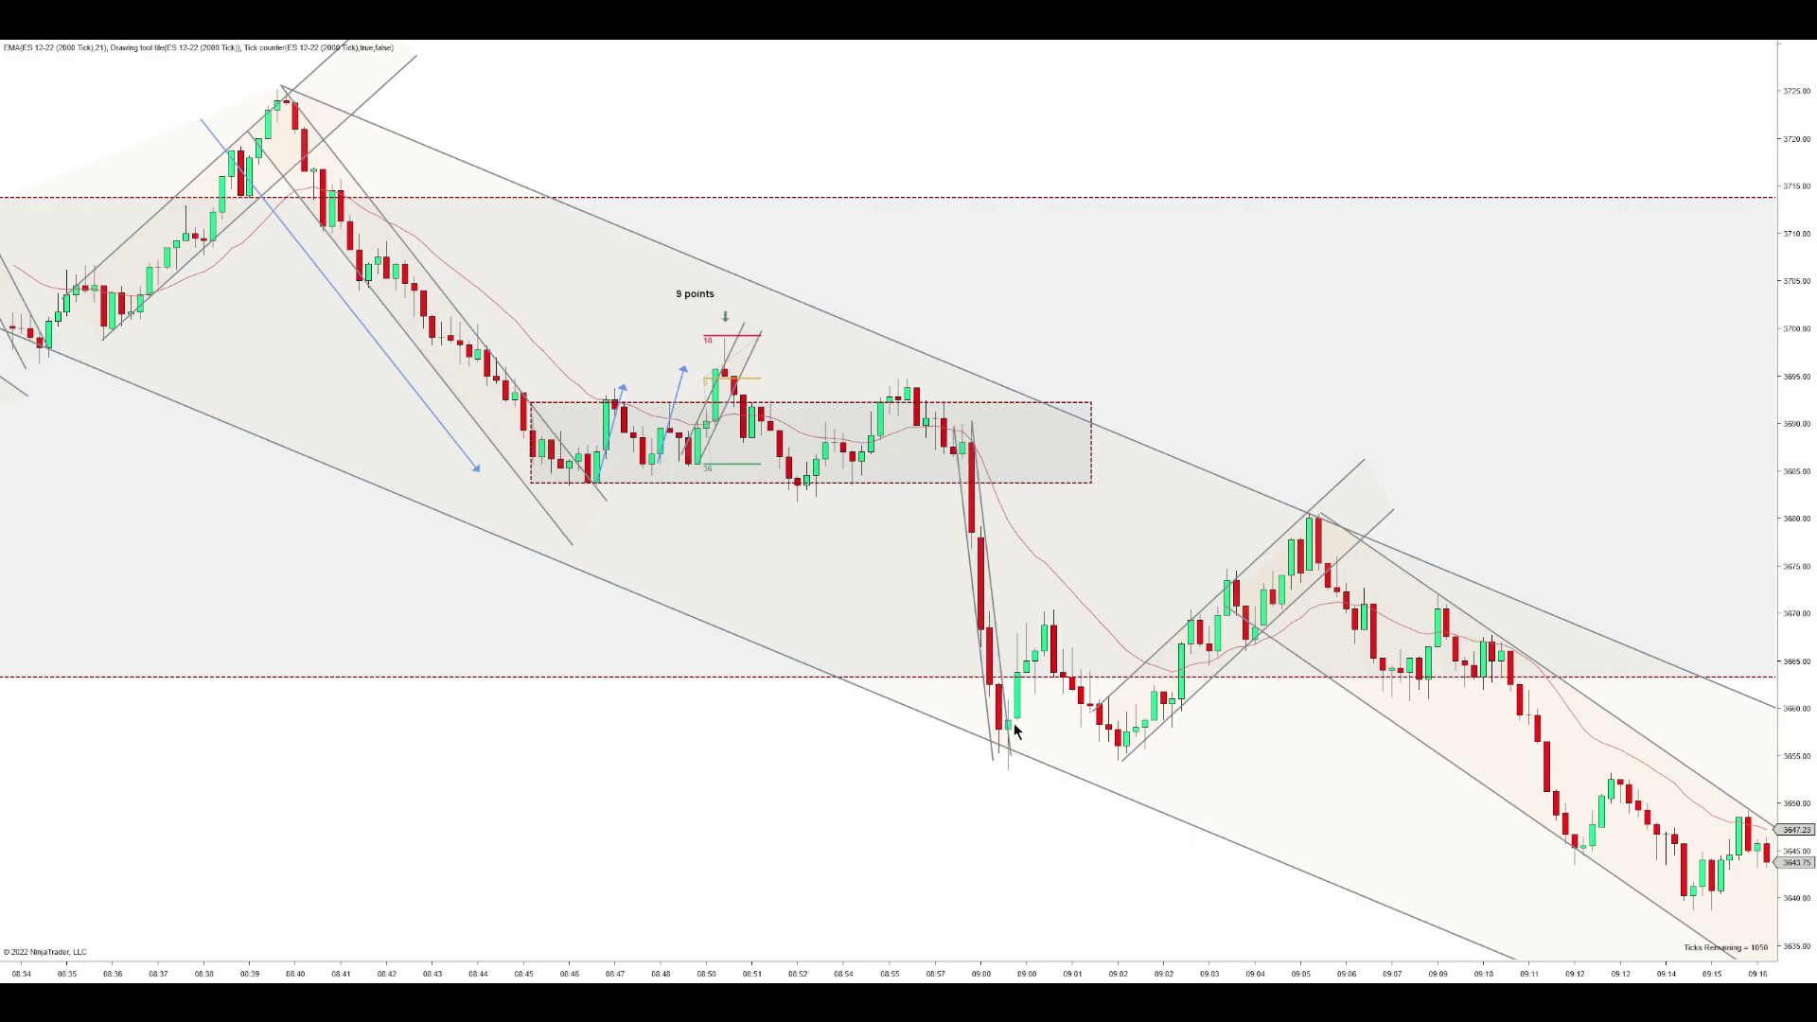
pyautogui.moveTo(996, 973); pyautogui.dragTo(1069, 974)
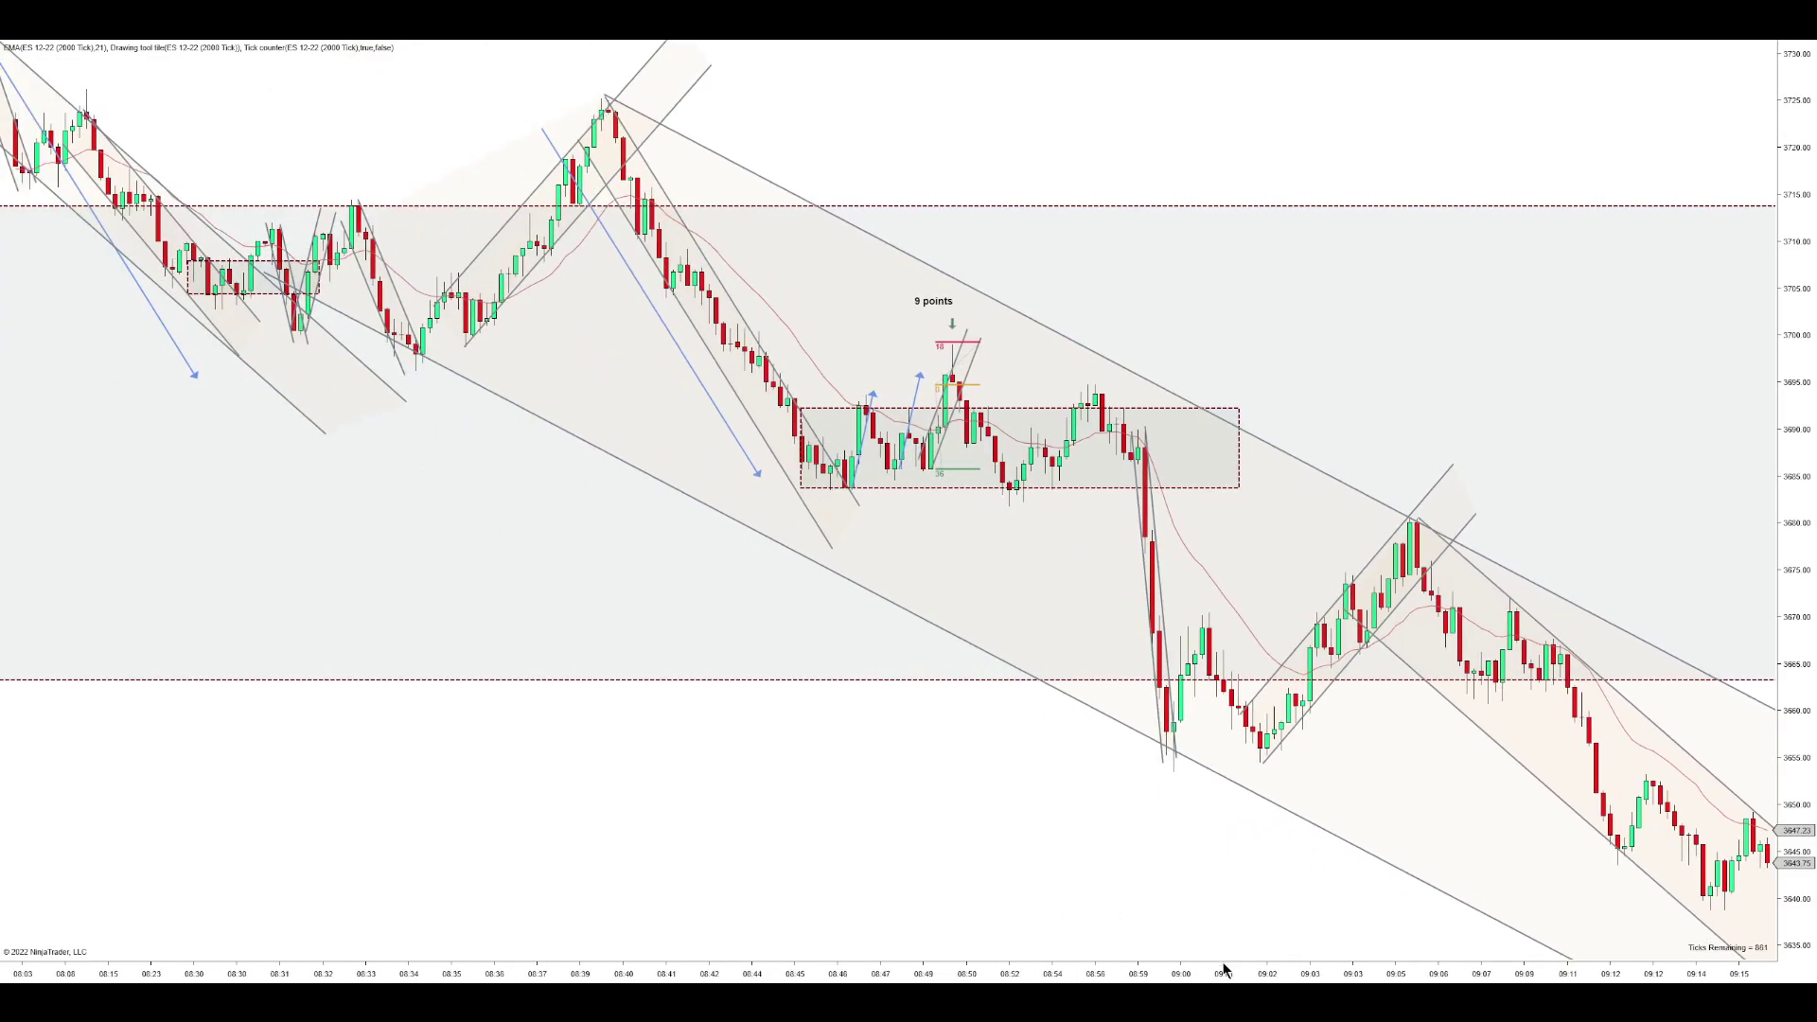
pyautogui.scroll(3, 1057, 791)
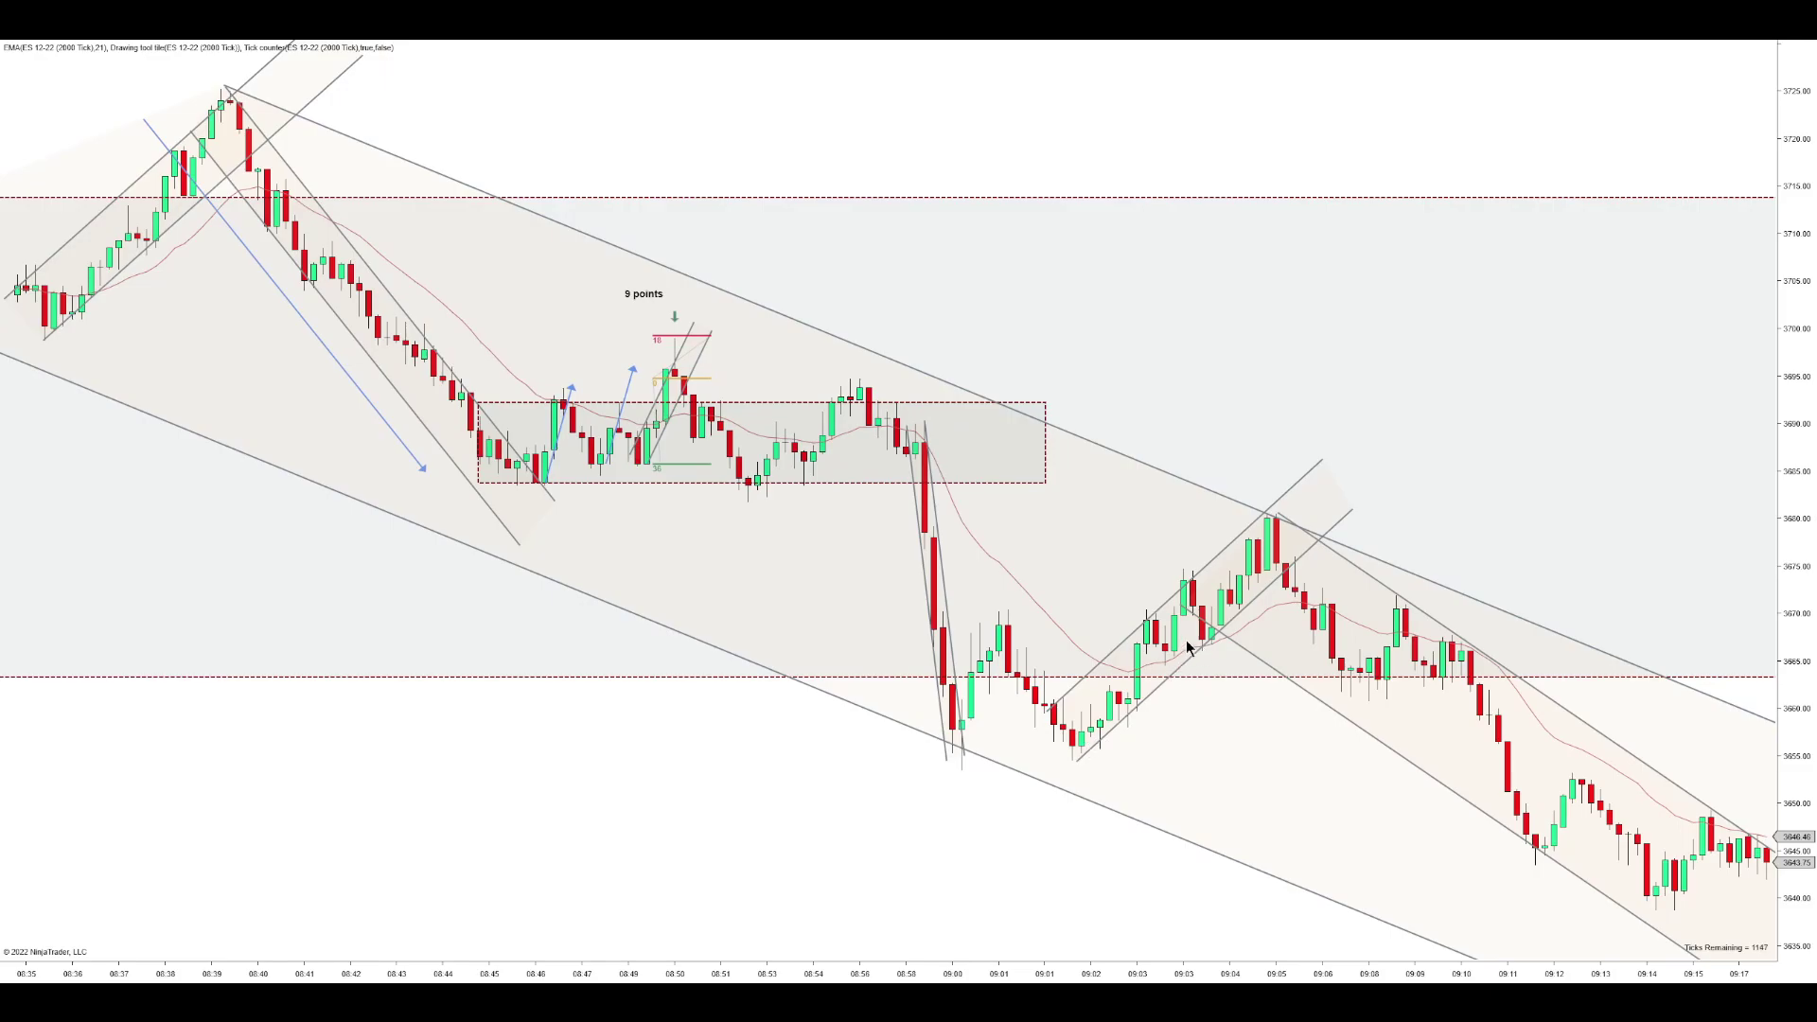
pyautogui.click(1197, 981)
pyautogui.press('pagedown')
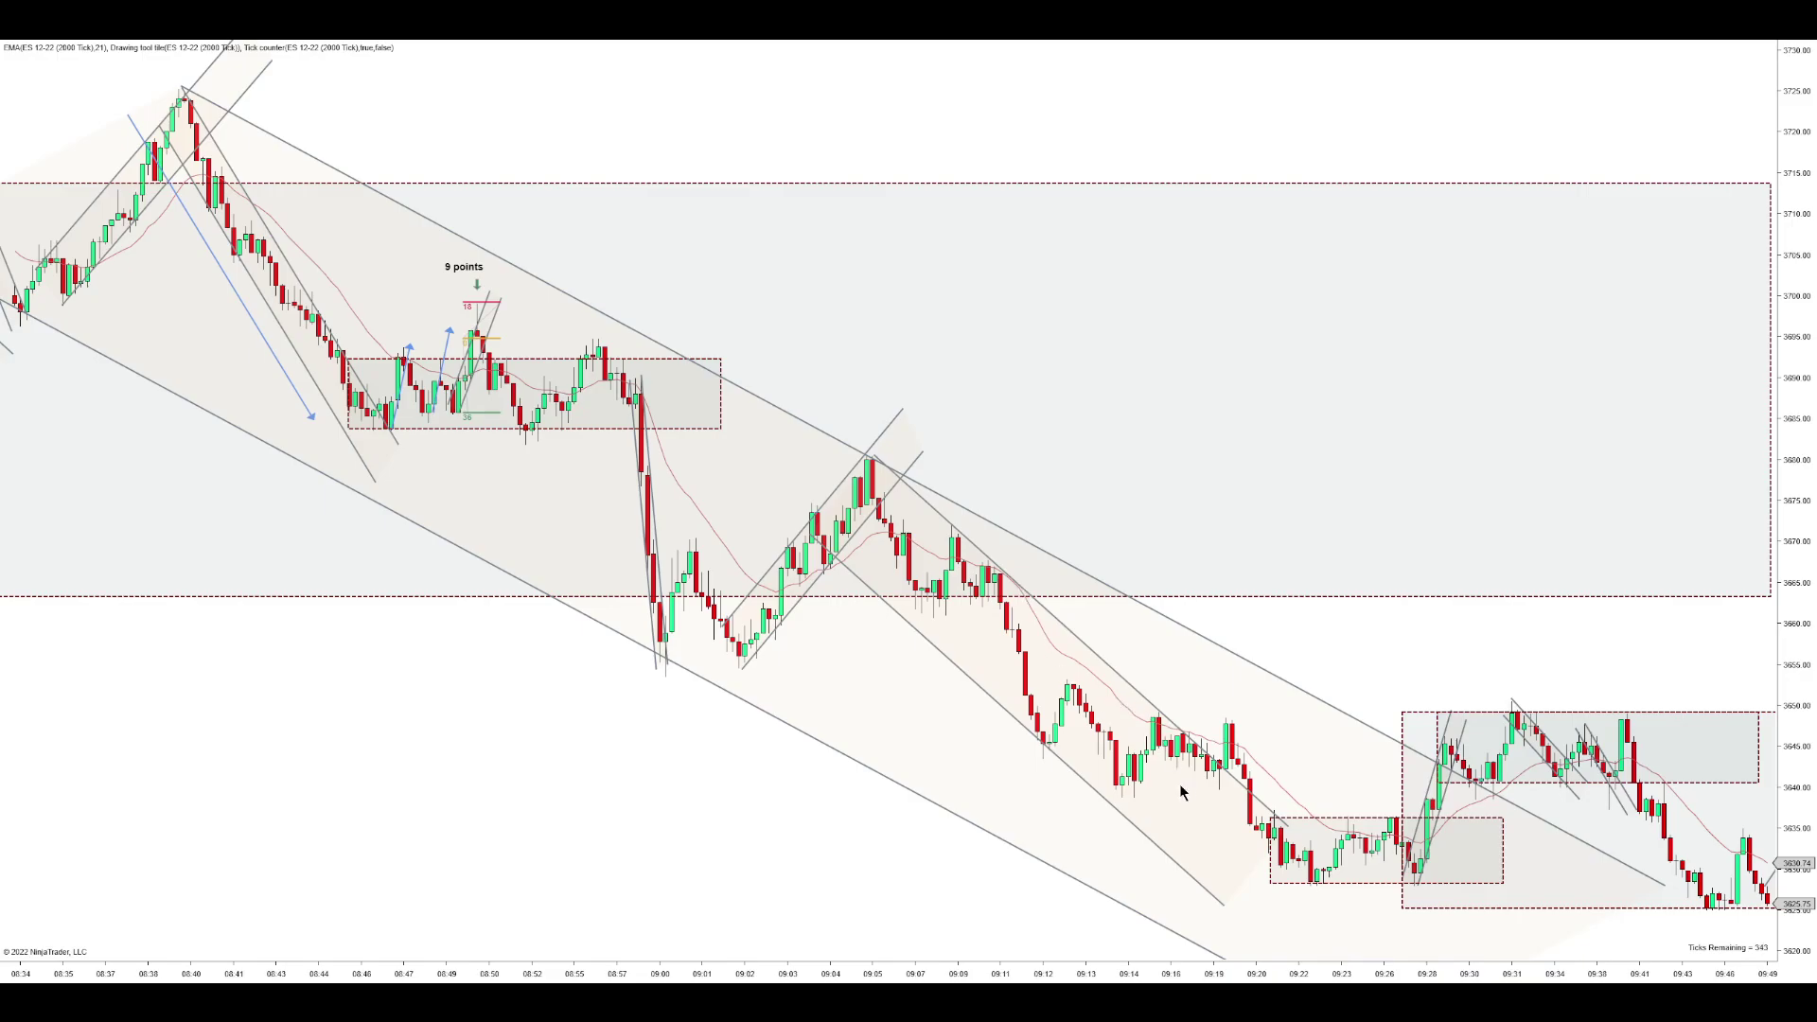
pyautogui.moveTo(1261, 975); pyautogui.dragTo(1098, 966)
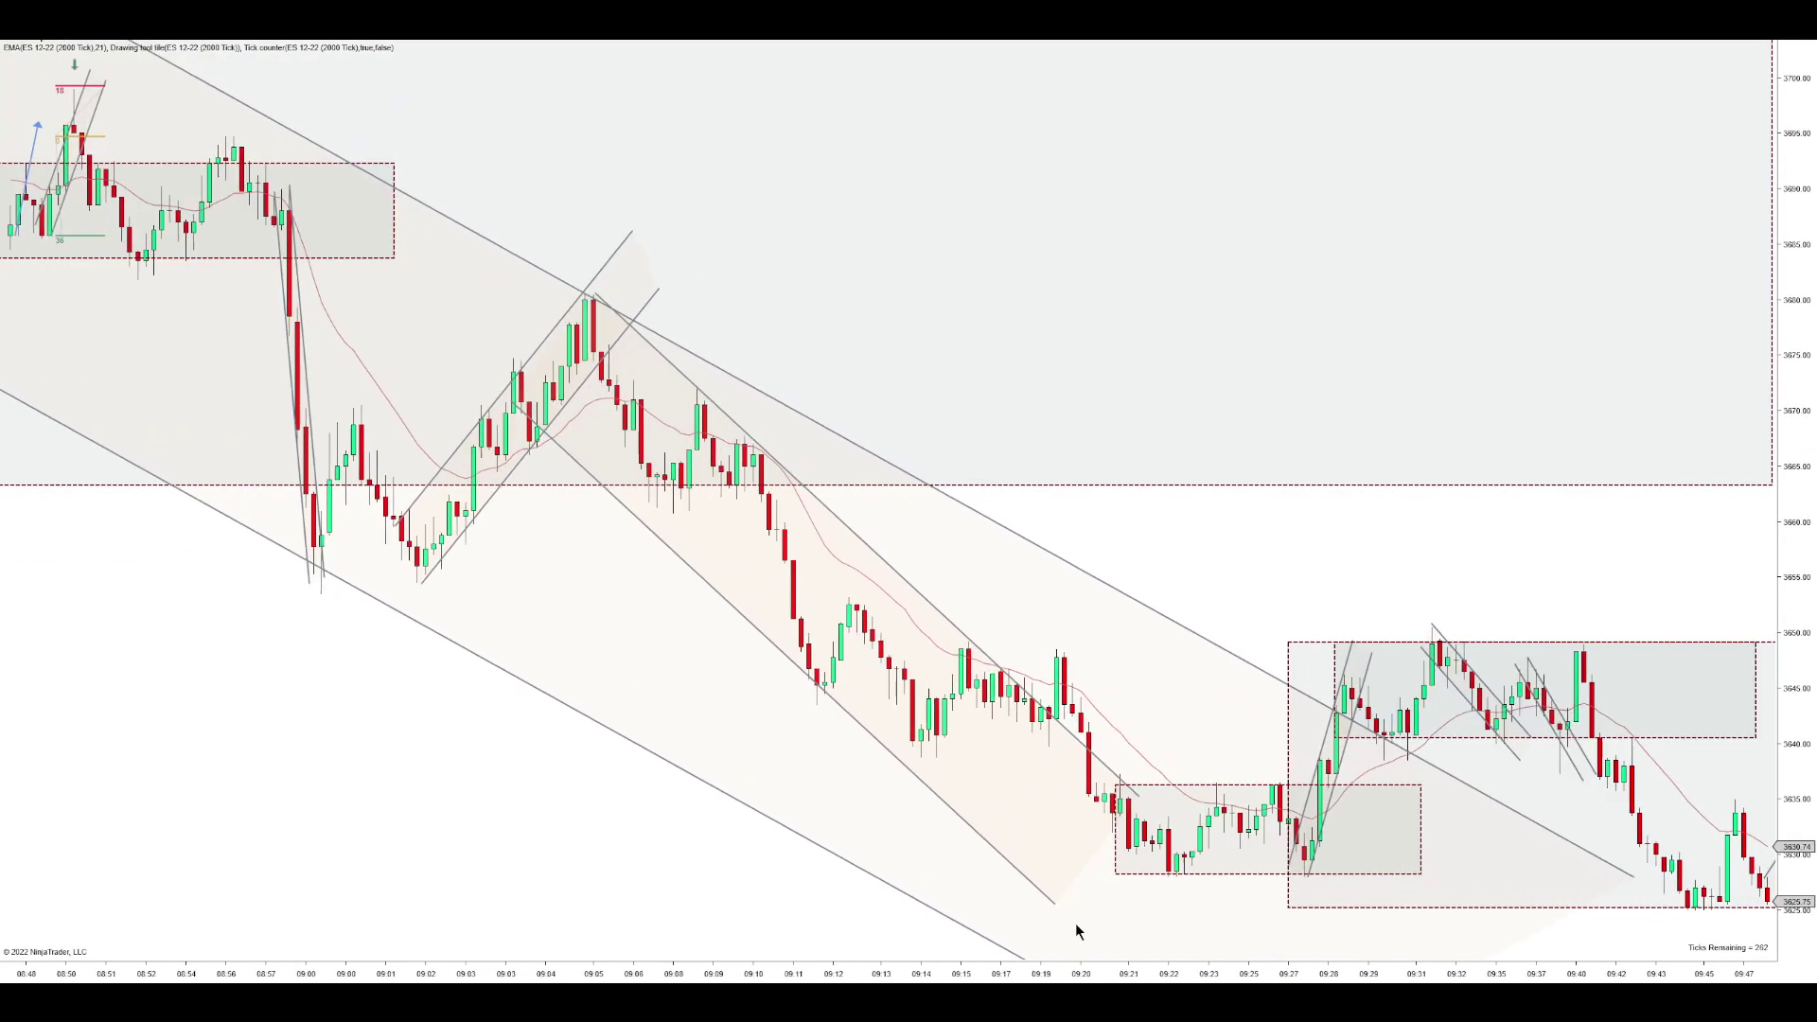
pyautogui.scroll(-2, 1030, 810)
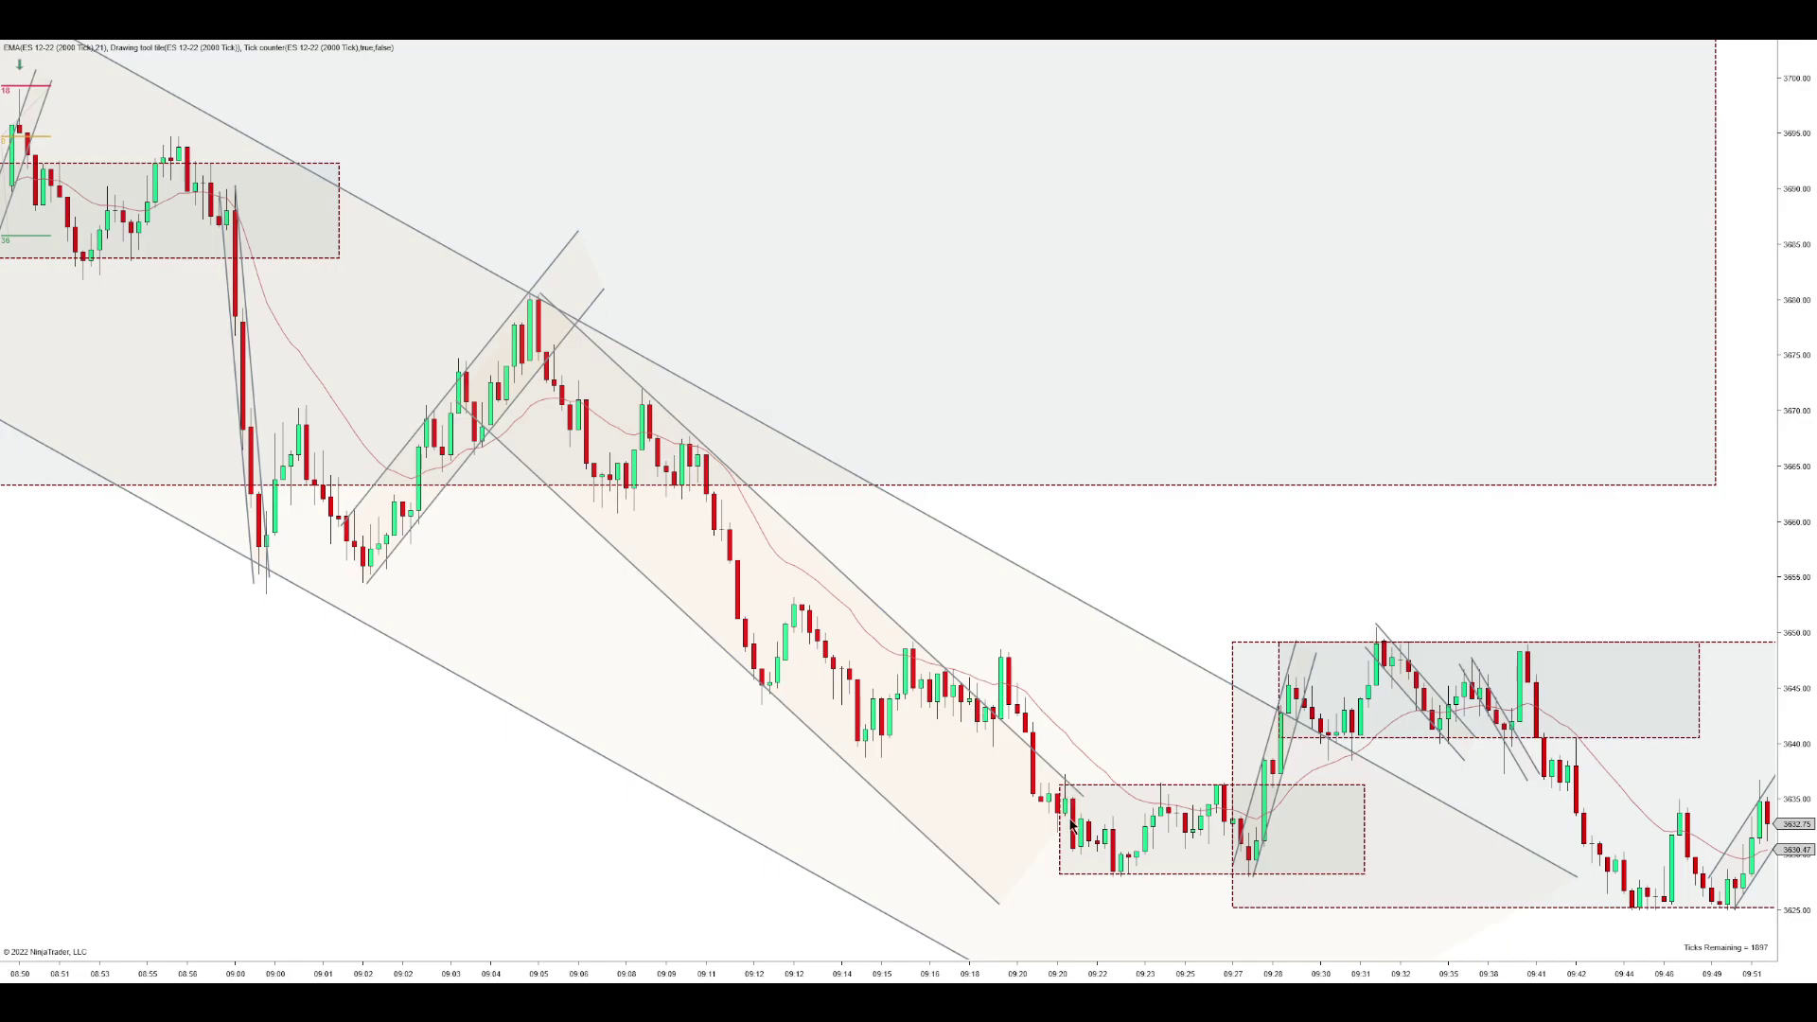
pyautogui.scroll(-5, 1199, 973)
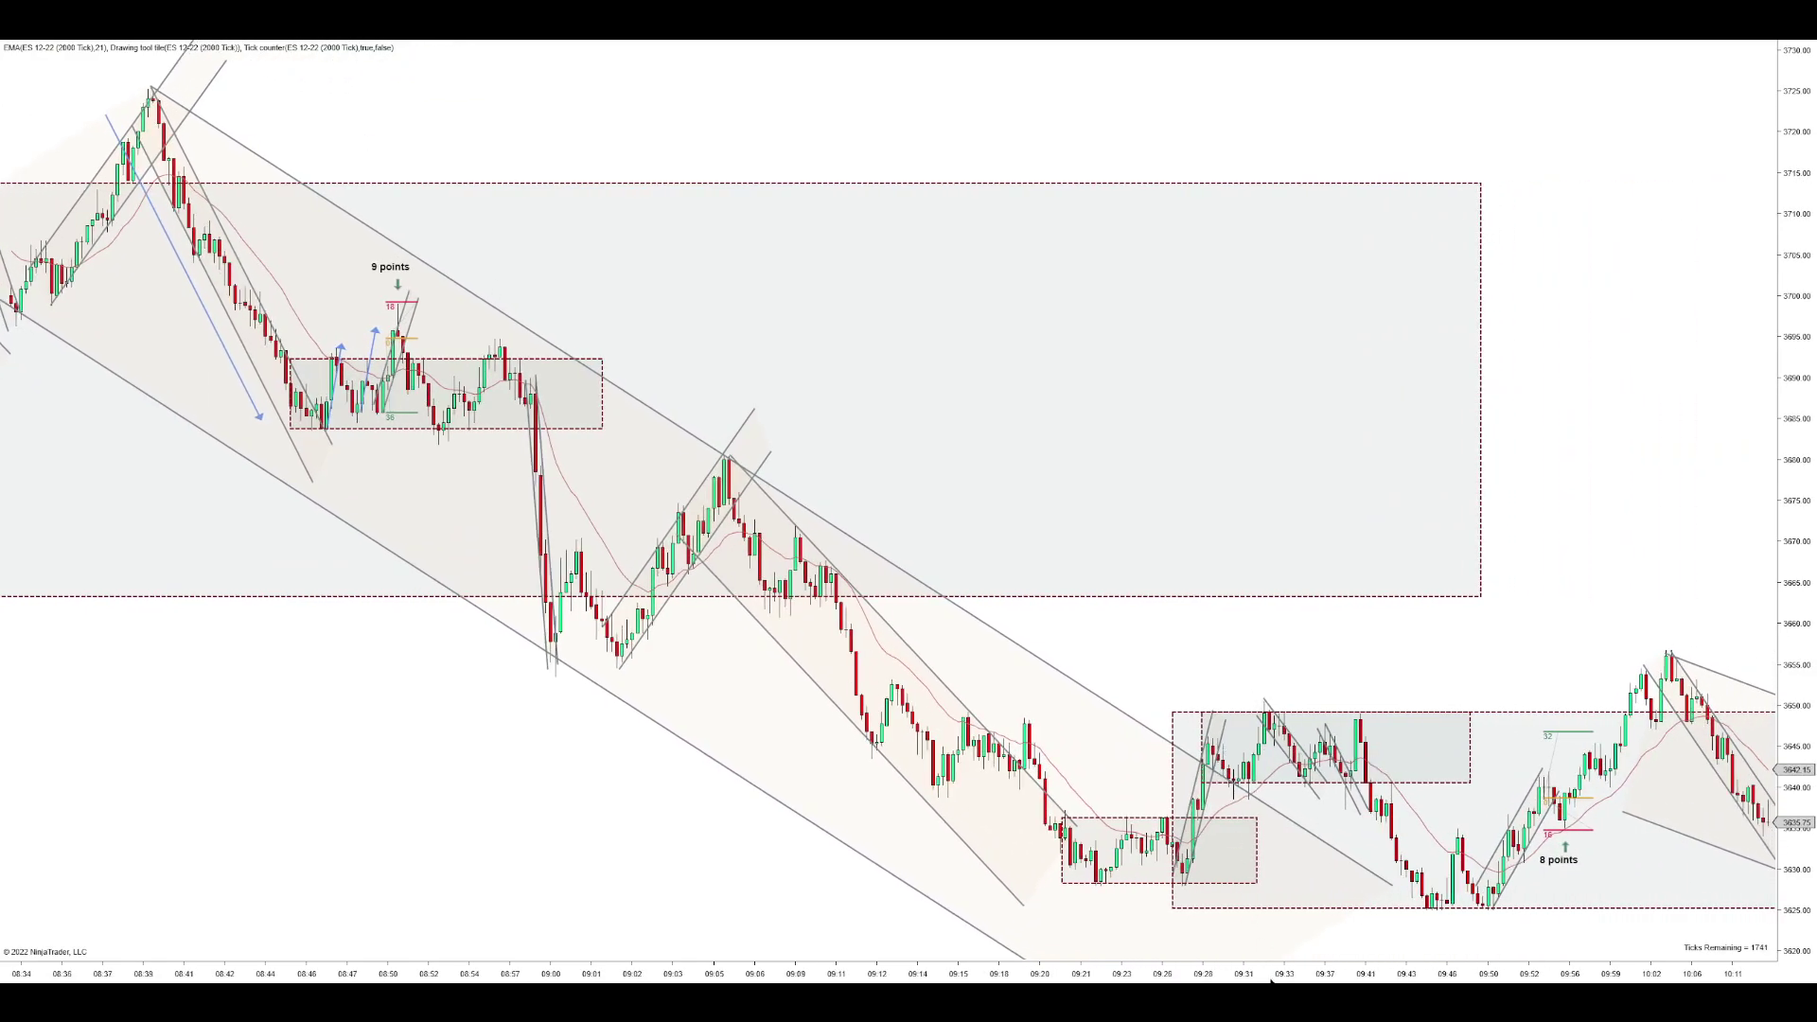
pyautogui.moveTo(1271, 979); pyautogui.dragTo(1079, 855)
pyautogui.moveTo(448, 359); pyautogui.dragTo(587, 359)
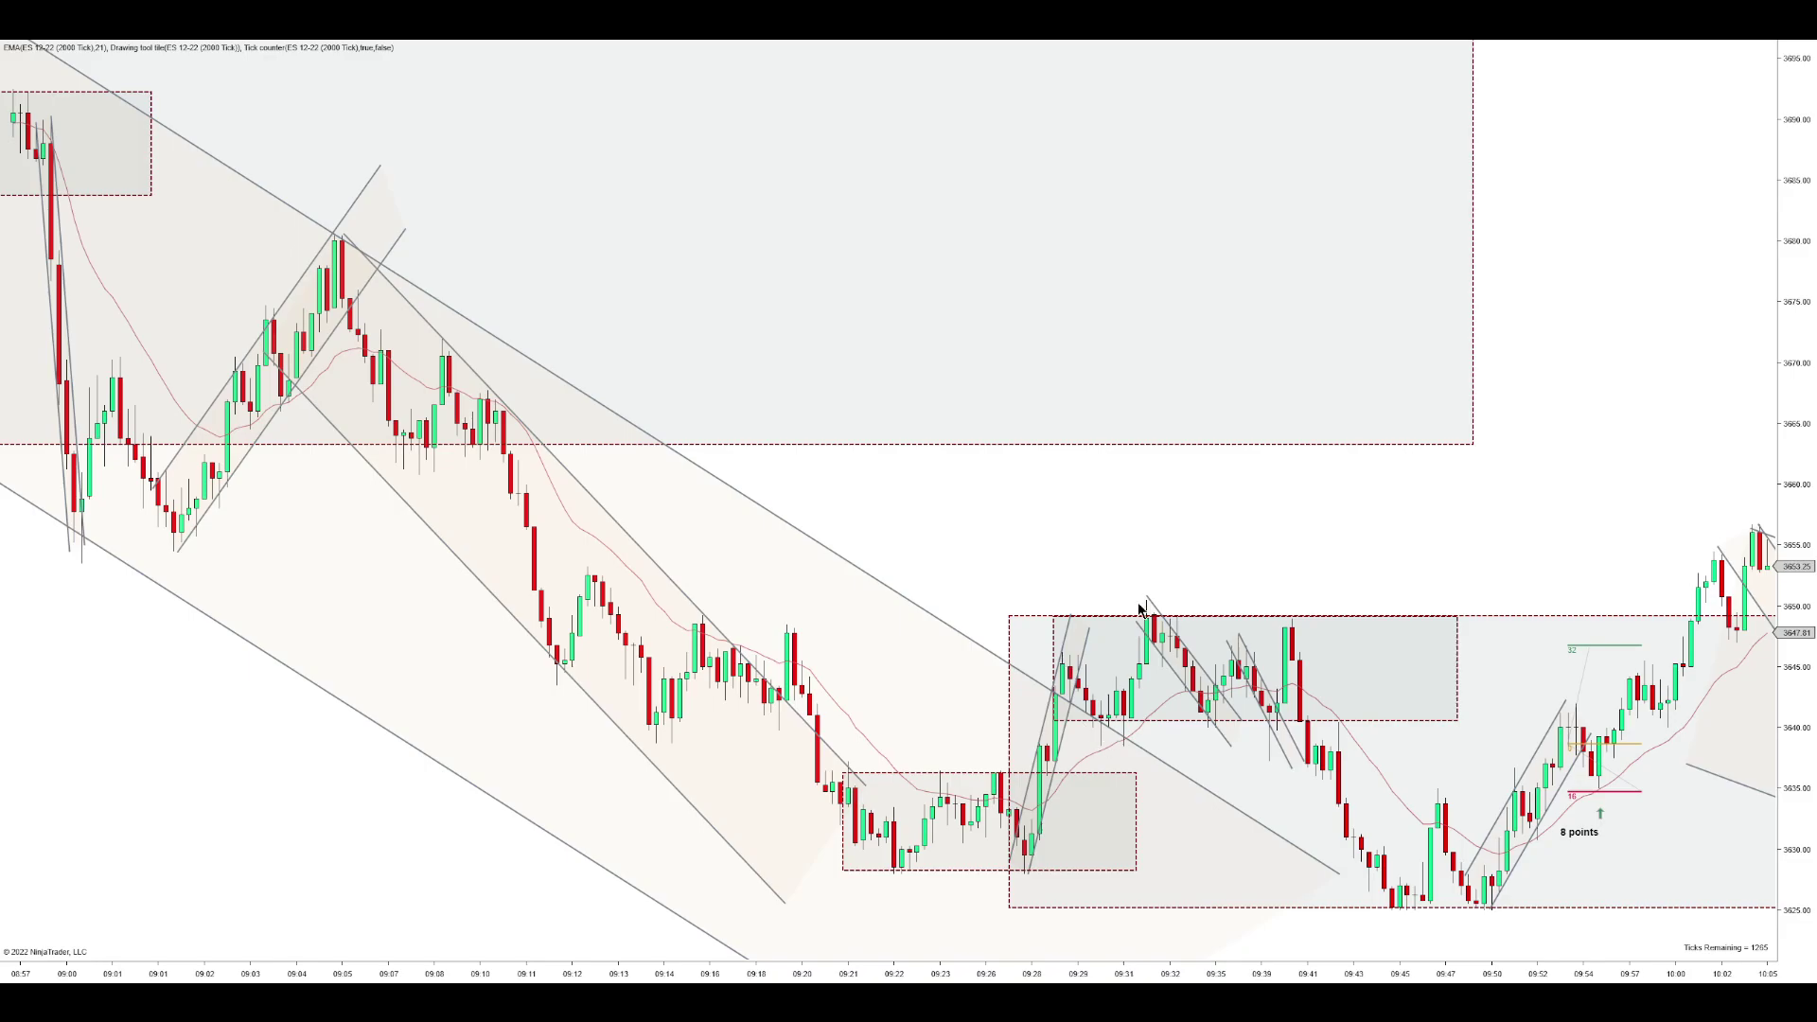
# - Draw a trend channel along the sharp rise near 09:28
pyautogui.click(1126, 745)
pyautogui.click(1171, 592)
pyautogui.click(1118, 733)
pyautogui.moveTo(1116, 735); pyautogui.dragTo(1112, 730)
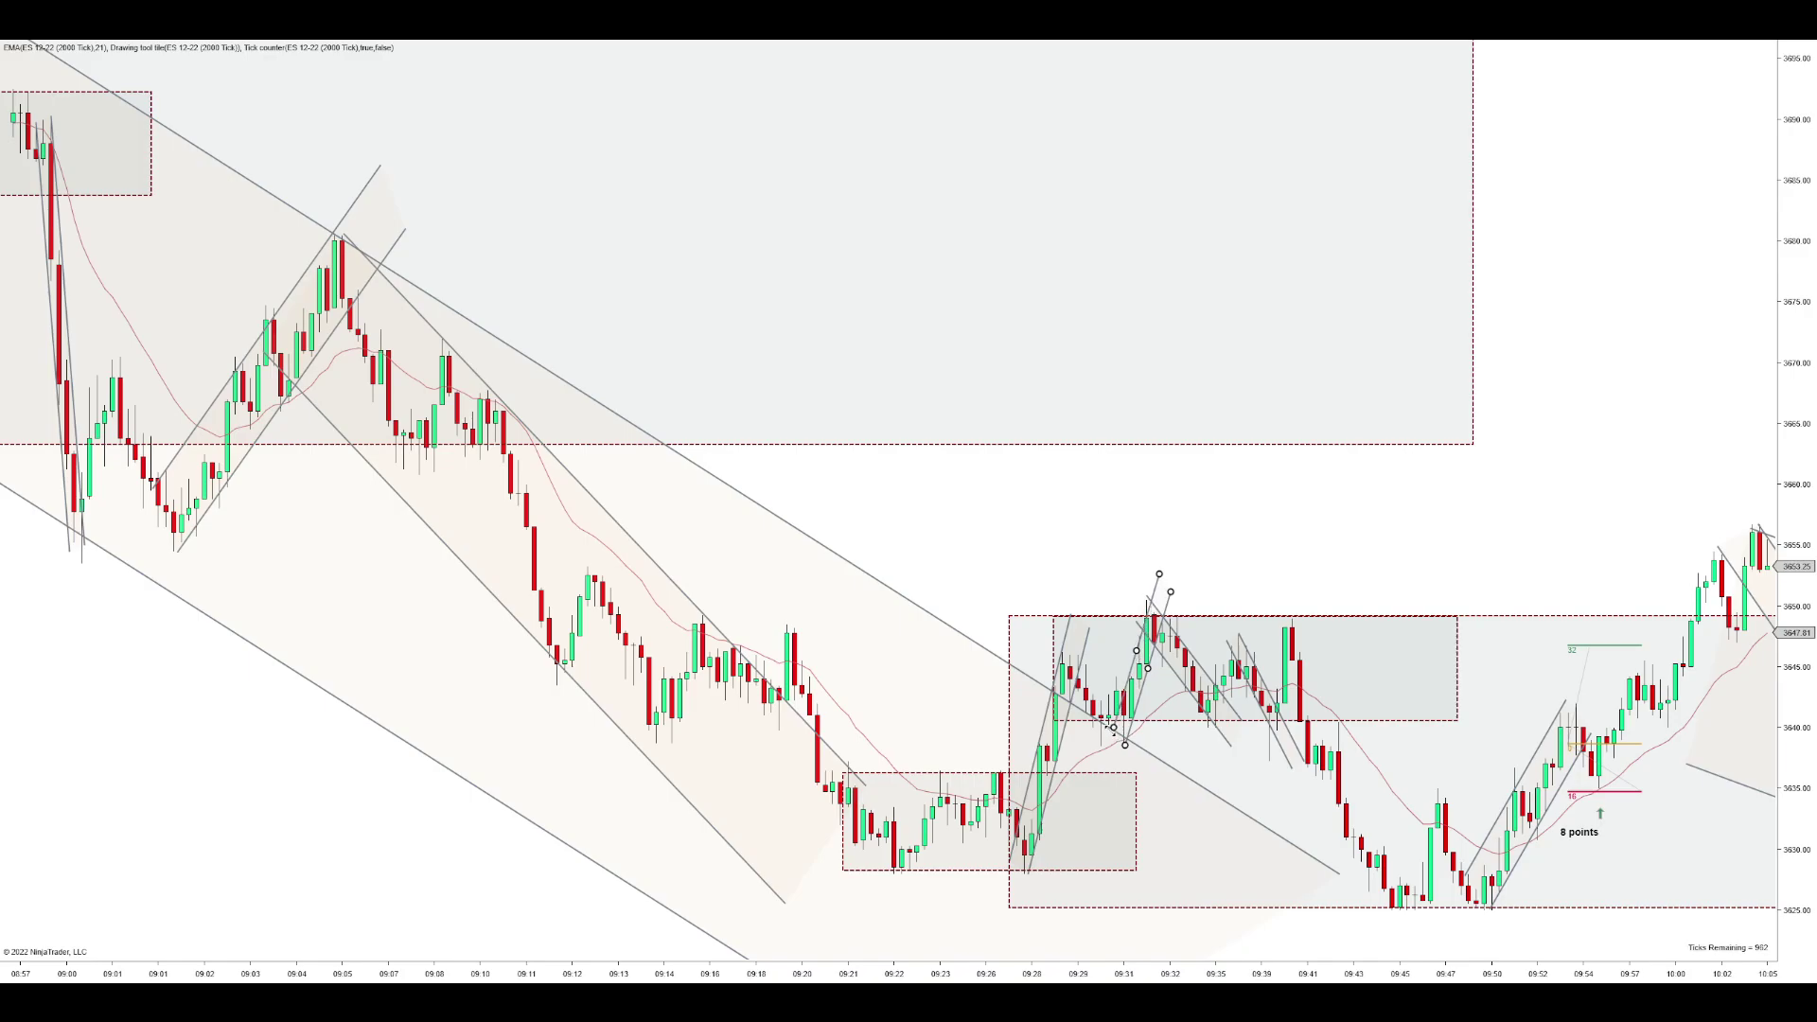
pyautogui.click(1194, 559)
# - Place a short risk/reward marker at the 09:32 high with a 22-tick target
pyautogui.click(1163, 658)
pyautogui.click(1200, 613)
pyautogui.click(1164, 704)
pyautogui.click(1104, 661)
pyautogui.moveTo(1161, 971); pyautogui.dragTo(1291, 939)
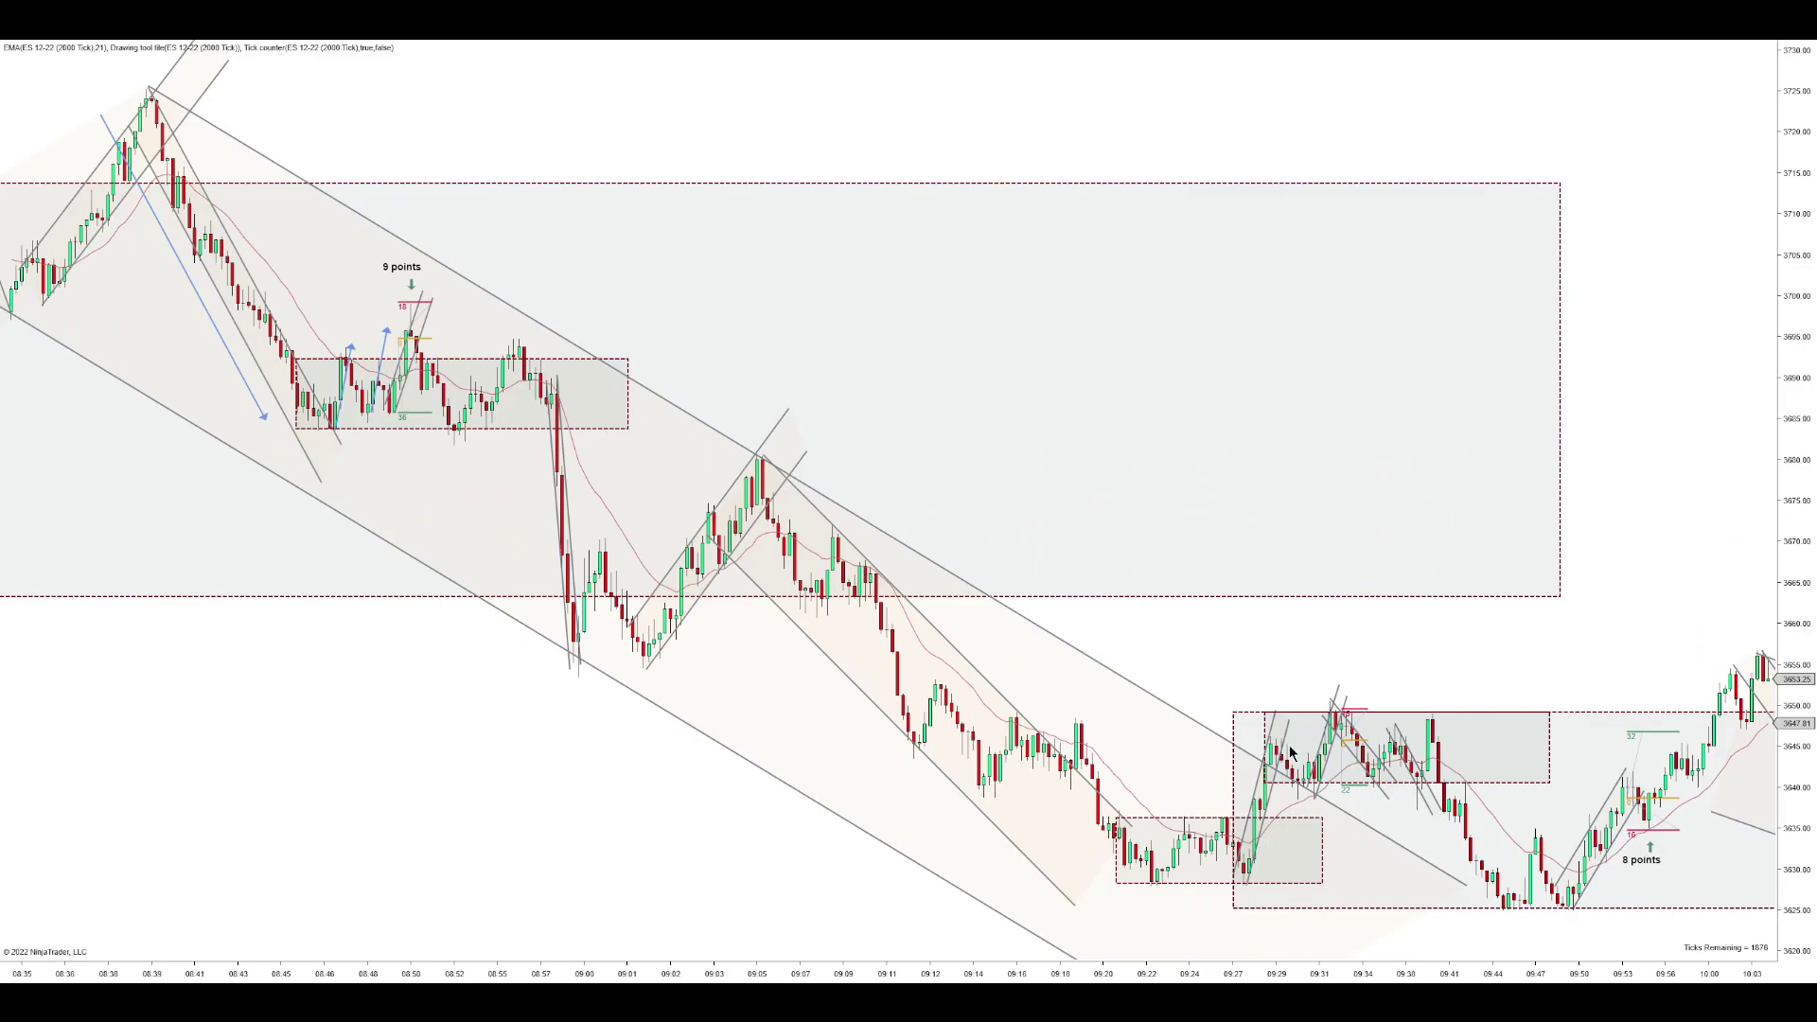
pyautogui.moveTo(1416, 973); pyautogui.dragTo(1219, 871)
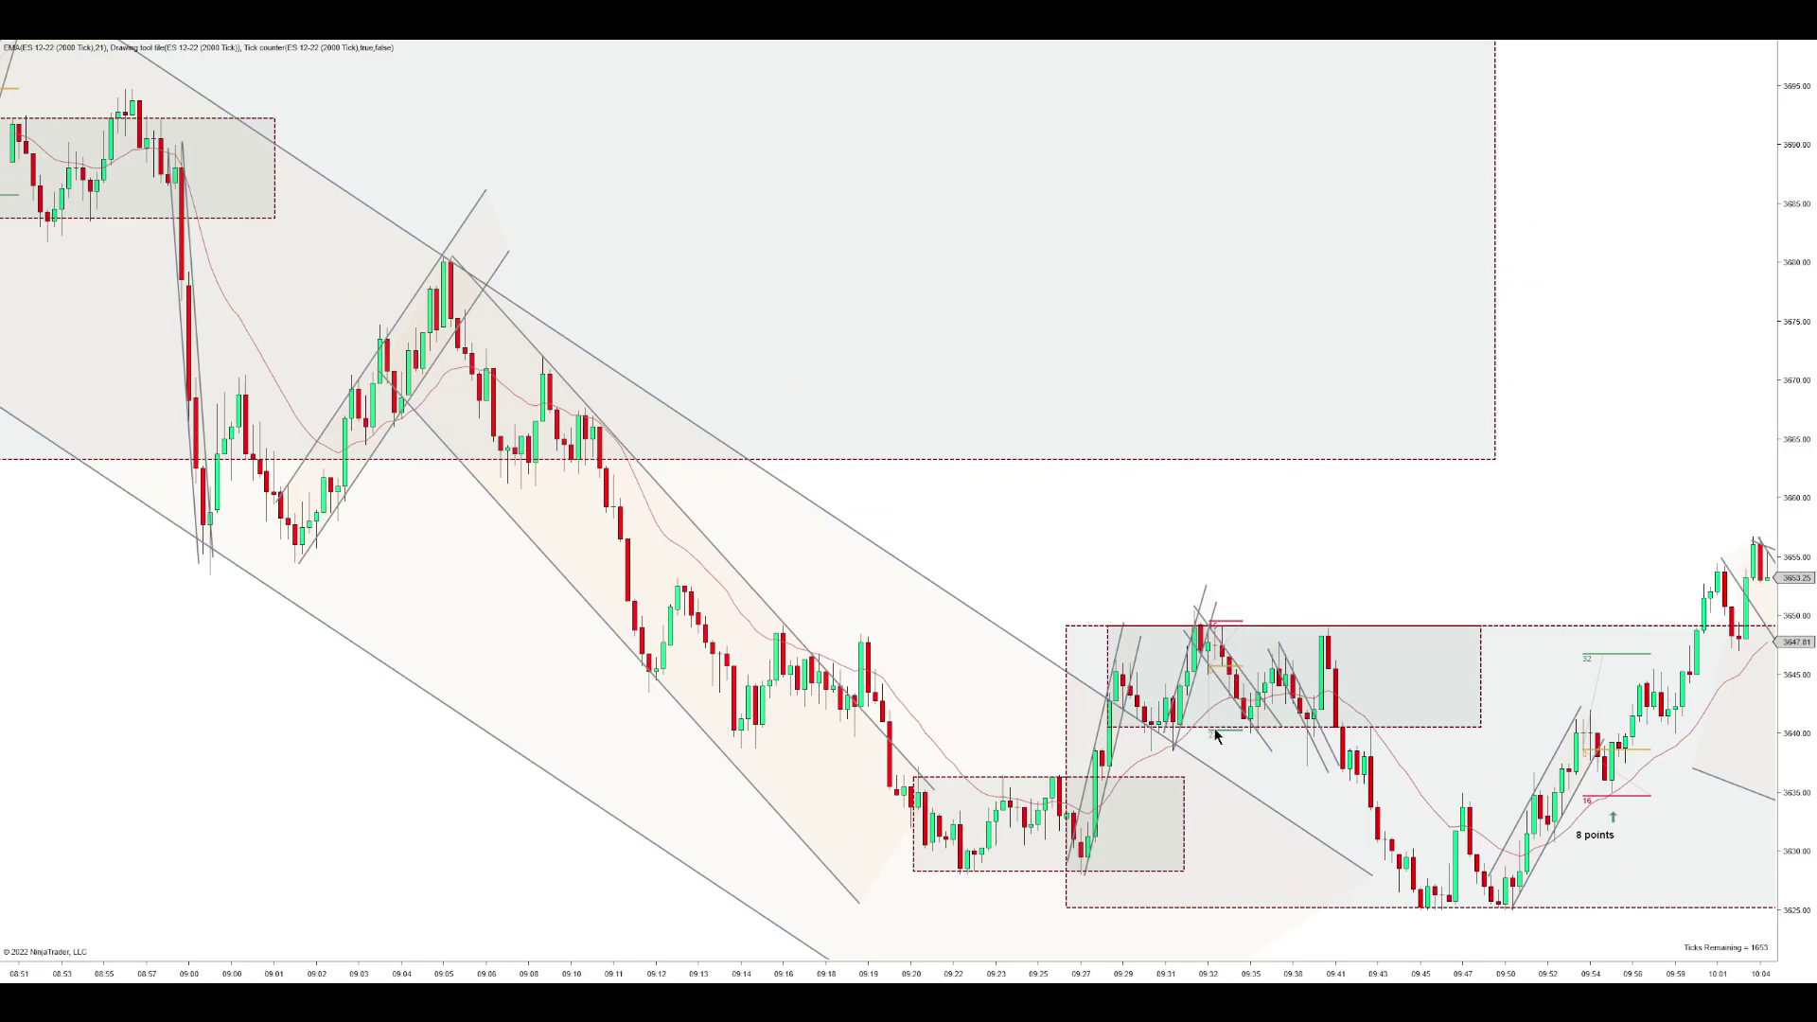
# - Readjust the trend channel's end and finish the dashed grey rectangle across the range's lower edge
pyautogui.moveTo(1280, 729); pyautogui.dragTo(1271, 482)
pyautogui.click(1257, 579)
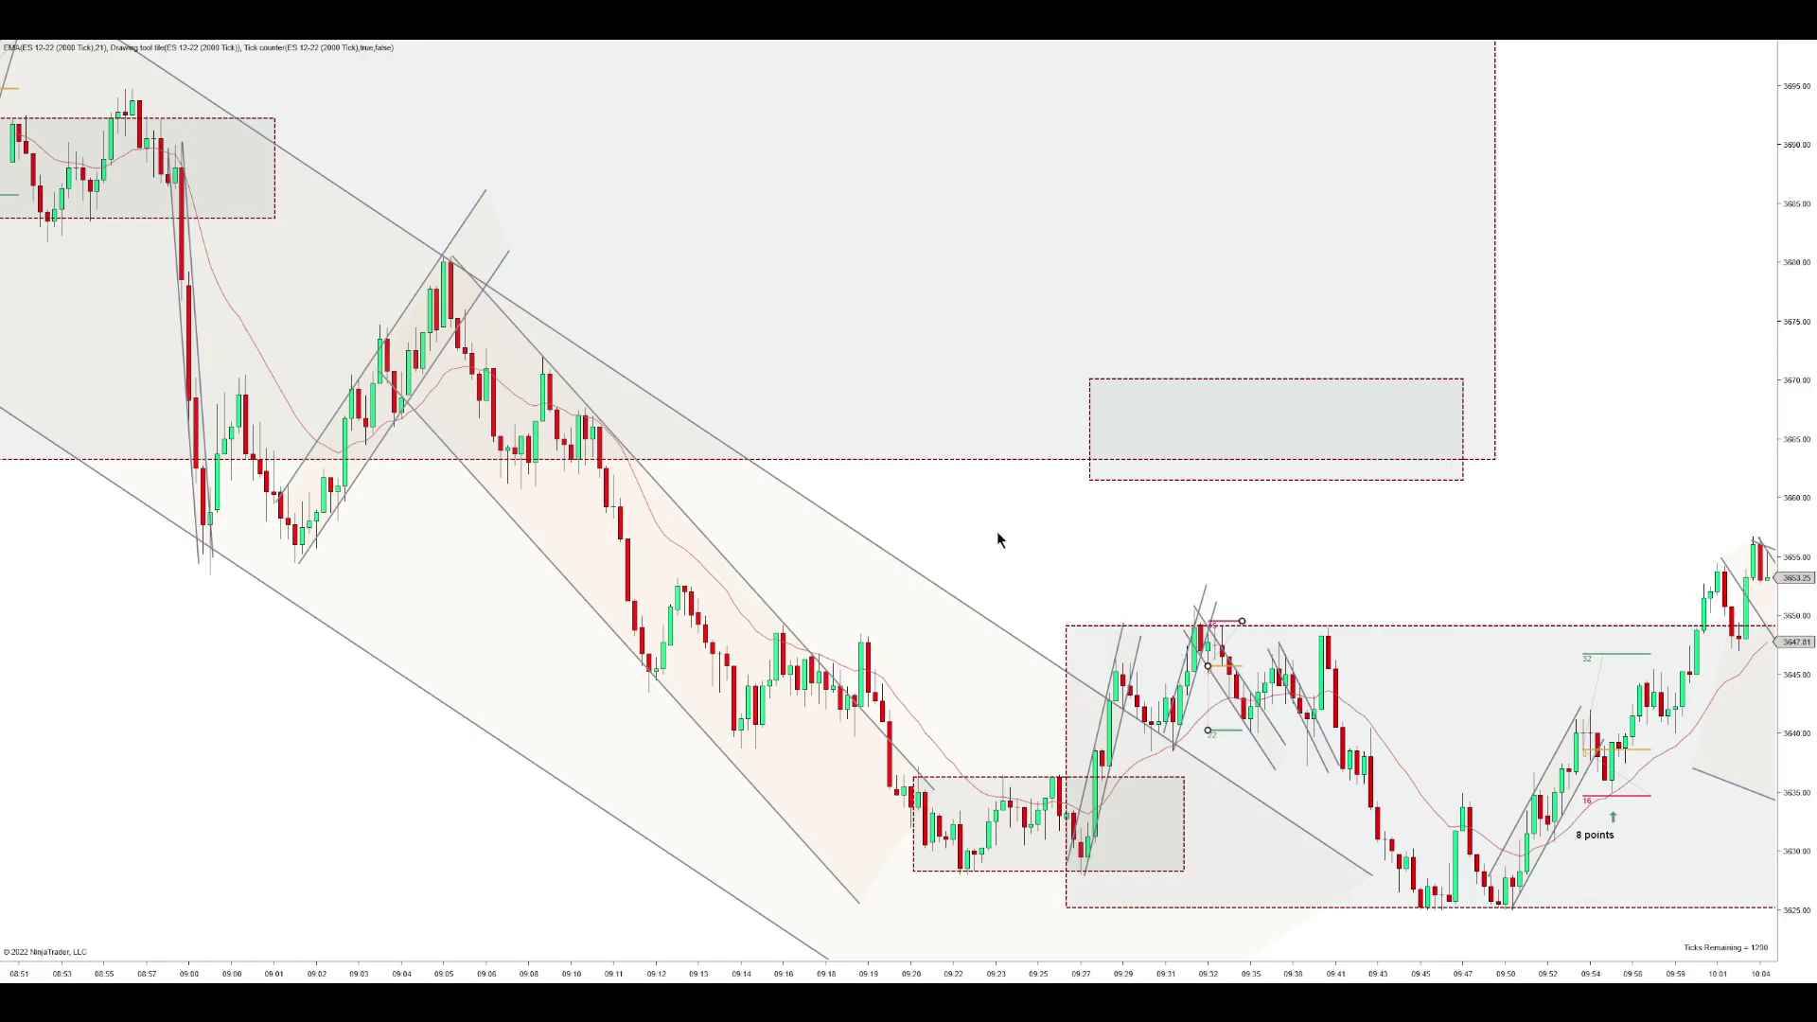
pyautogui.click(998, 503)
pyautogui.moveTo(1243, 973); pyautogui.dragTo(1357, 968)
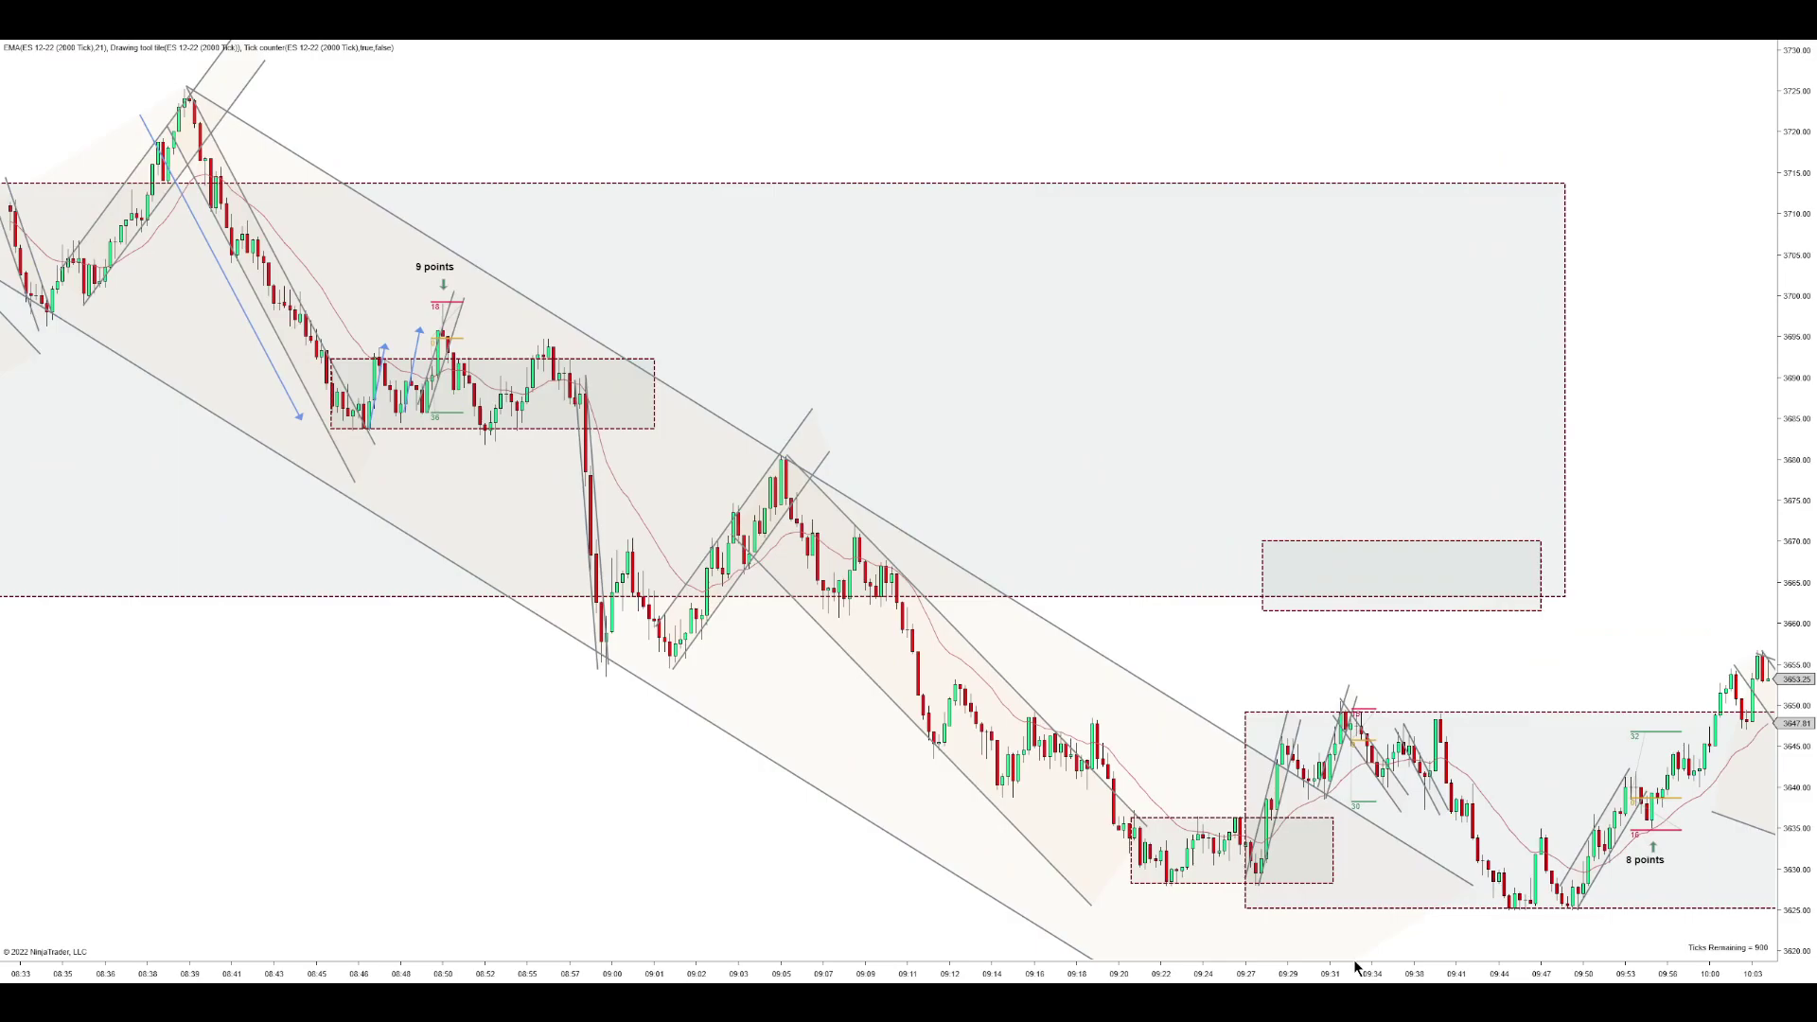
pyautogui.moveTo(1355, 967)
pyautogui.mouseDown()
pyautogui.moveTo(1431, 962)
pyautogui.moveTo(1236, 950)
pyautogui.moveTo(1341, 964)
pyautogui.mouseUp()
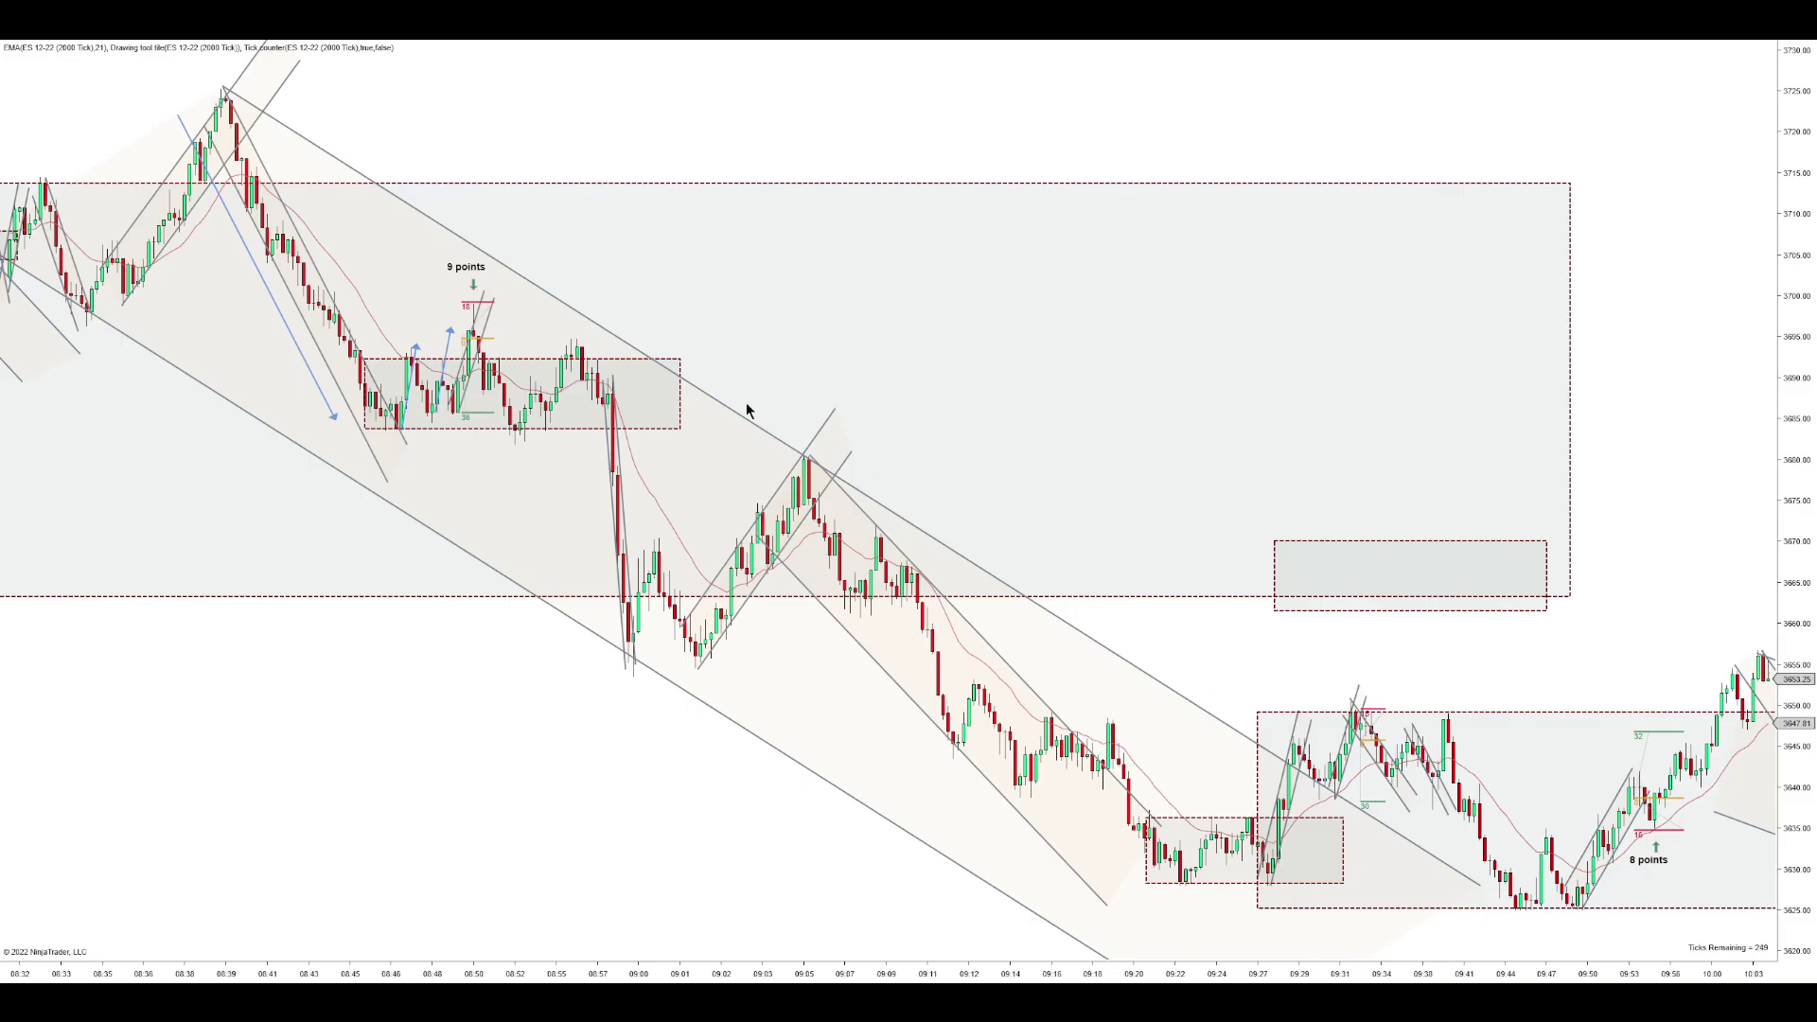
pyautogui.scroll(3, 1200, 956)
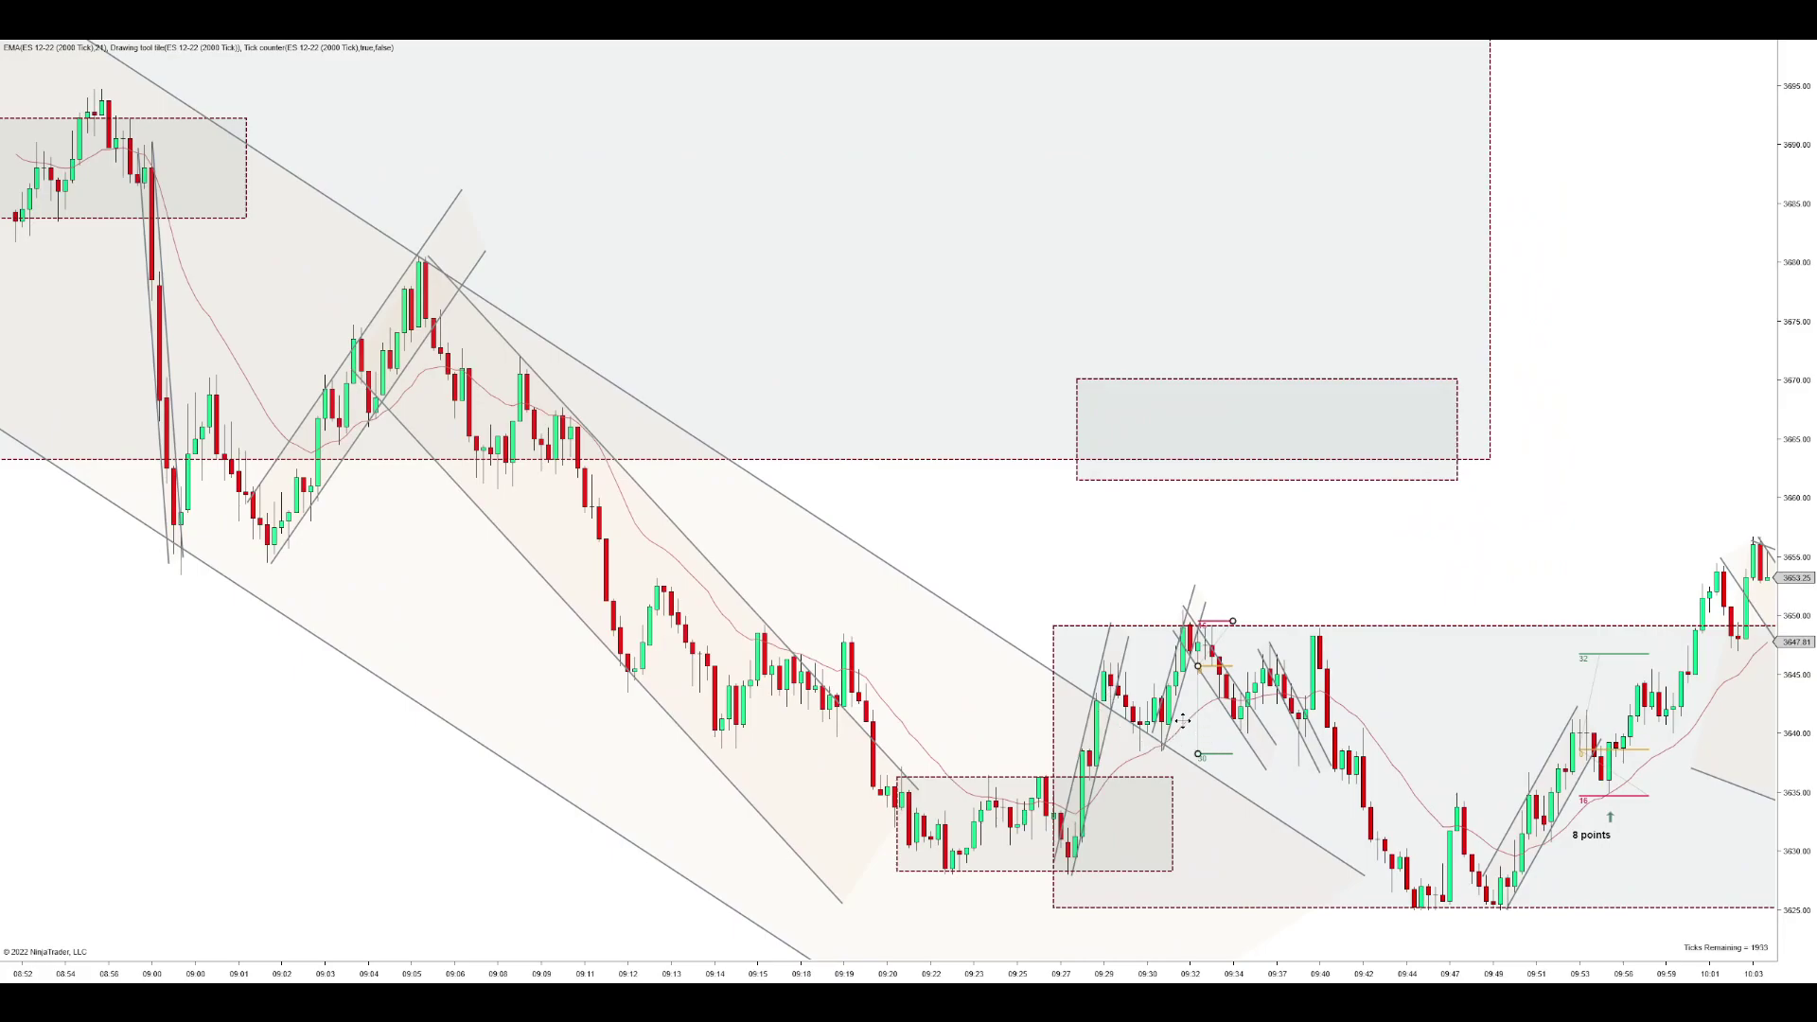
# - Pull the profit target in to 22 ticks and move the grey rectangle onto the lower box
pyautogui.click(954, 503)
pyautogui.moveTo(1207, 752); pyautogui.dragTo(1212, 730)
pyautogui.moveTo(1236, 485); pyautogui.dragTo(1232, 736)
pyautogui.moveTo(1256, 626); pyautogui.dragTo(1255, 622)
# - Fine-tune the rectangle's position and rescale the bars to show 08:52 through 10:25
pyautogui.click(1285, 542)
pyautogui.moveTo(1098, 728); pyautogui.dragTo(1097, 725)
pyautogui.click(1100, 581)
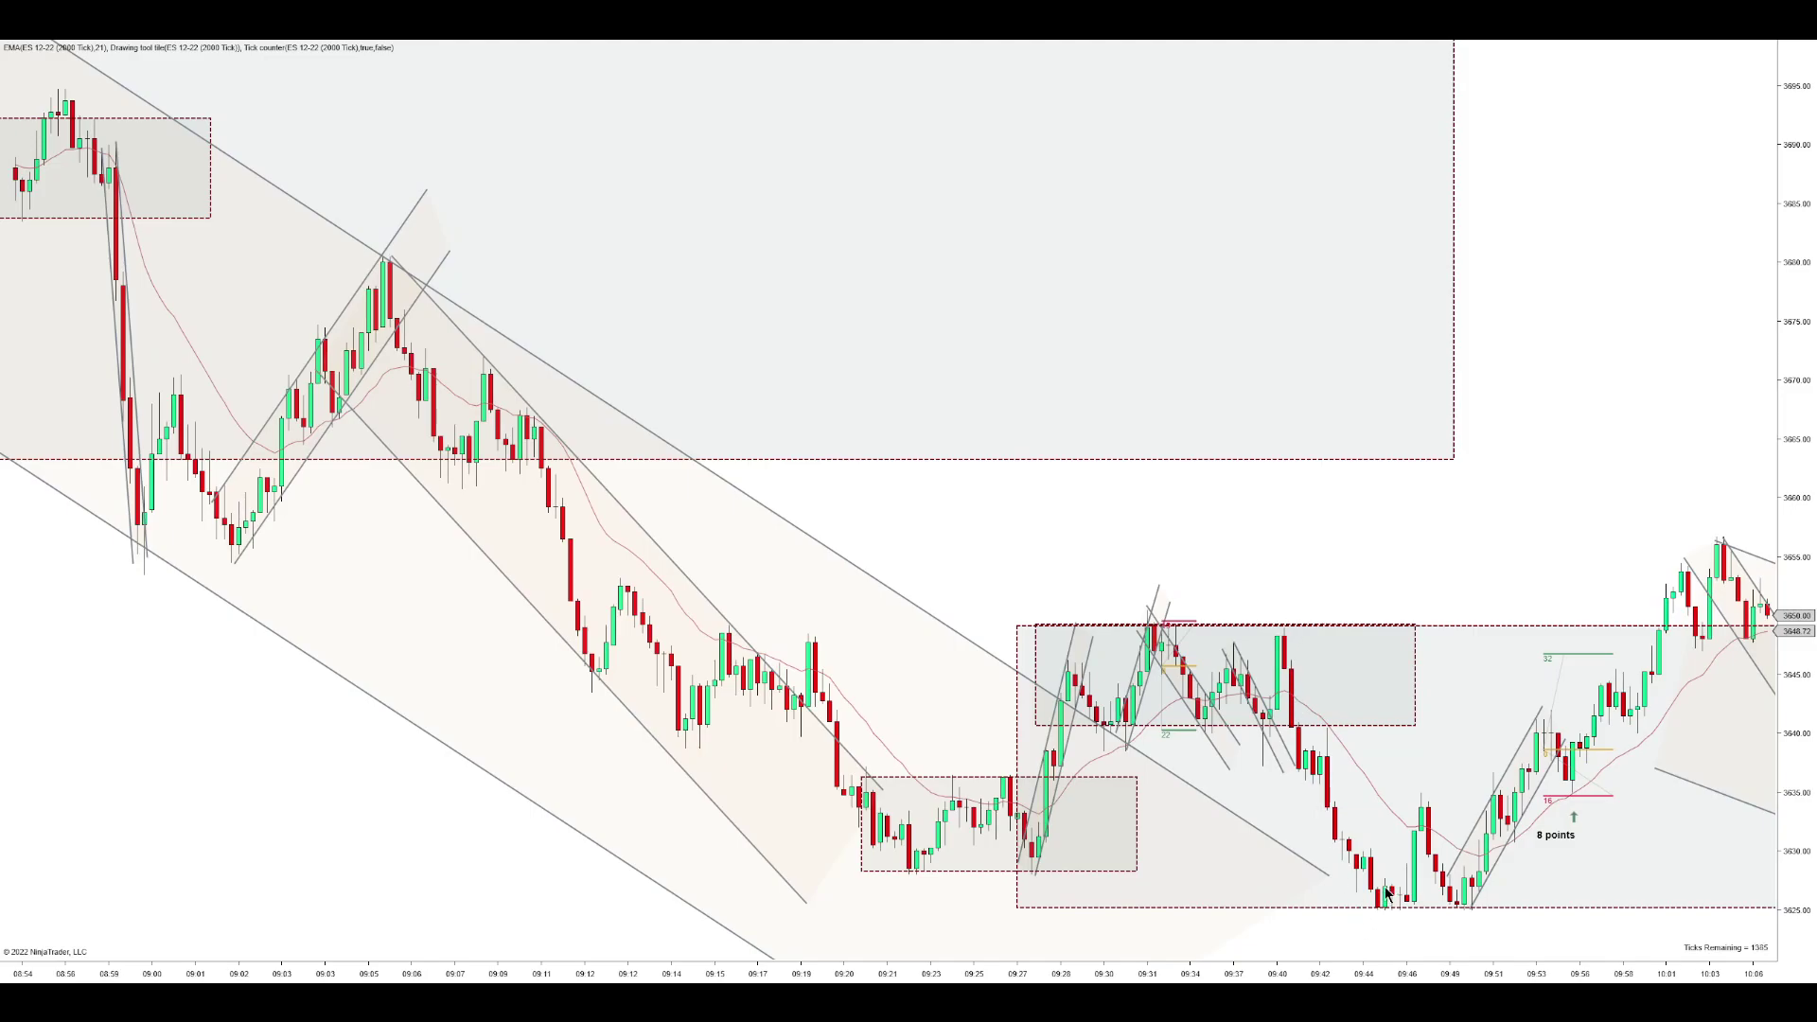
pyautogui.moveTo(1296, 971); pyautogui.dragTo(1417, 833)
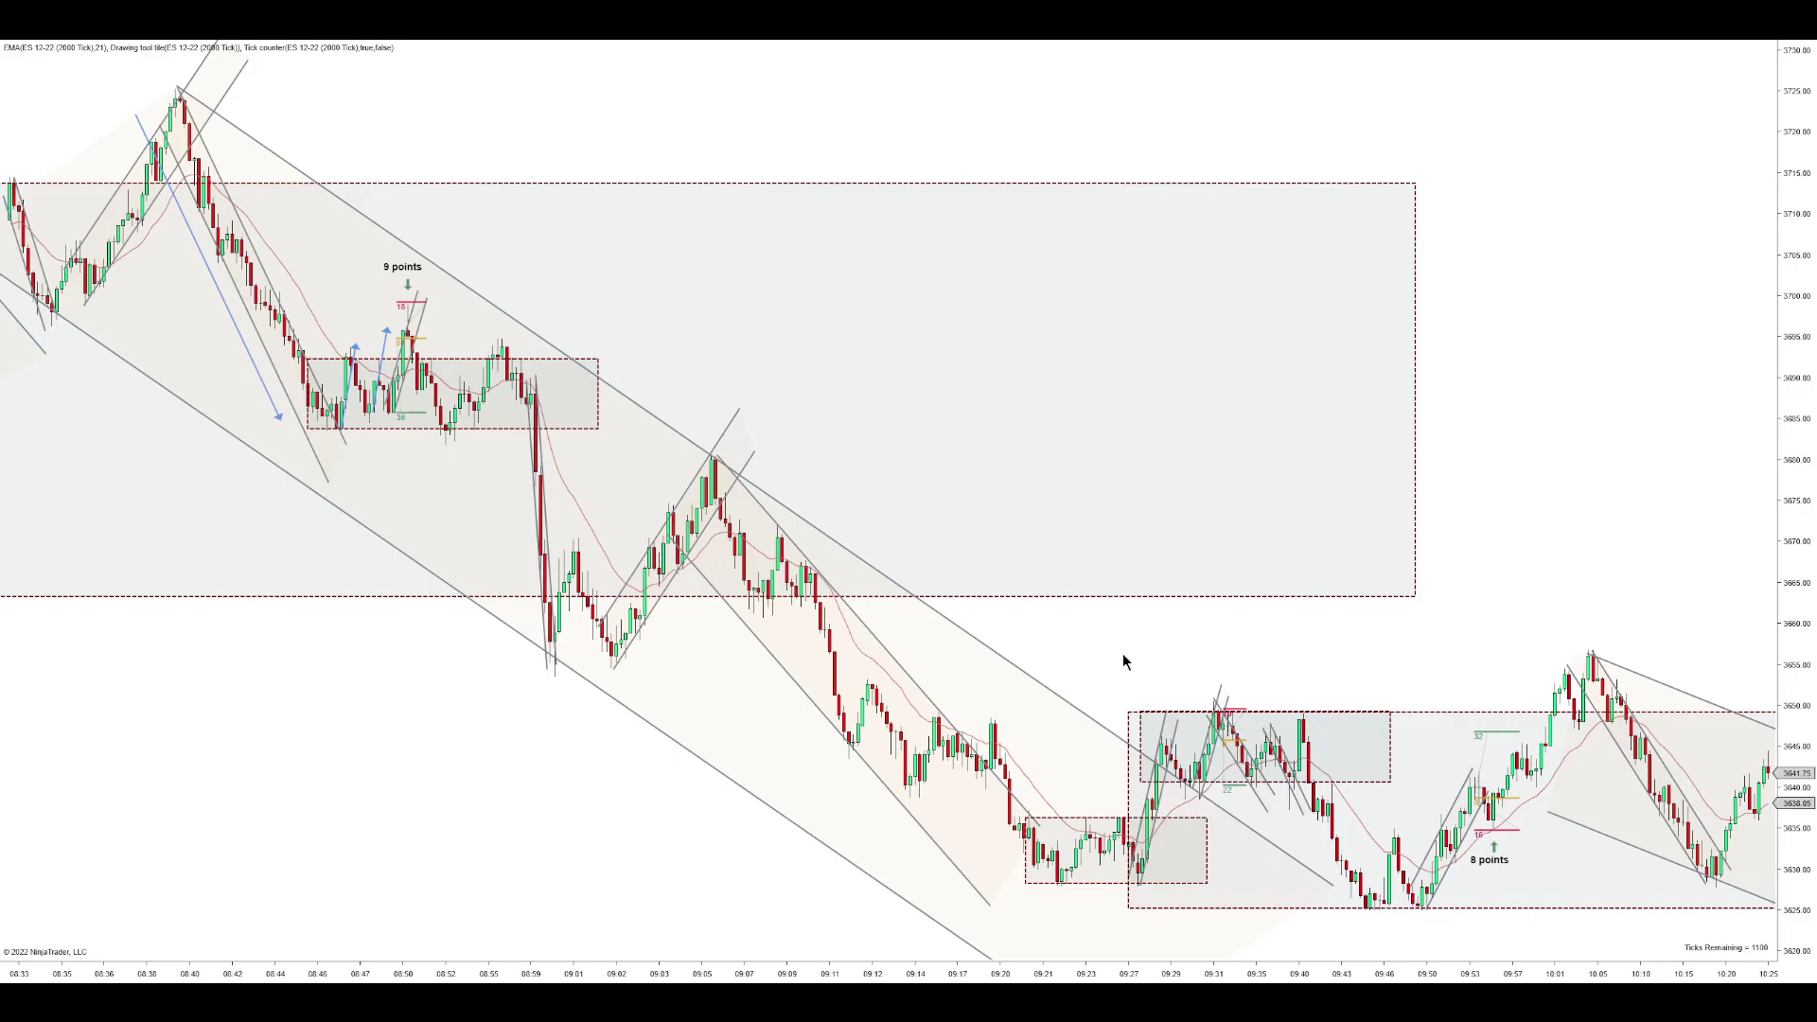
pyautogui.moveTo(1407, 973); pyautogui.dragTo(1241, 971)
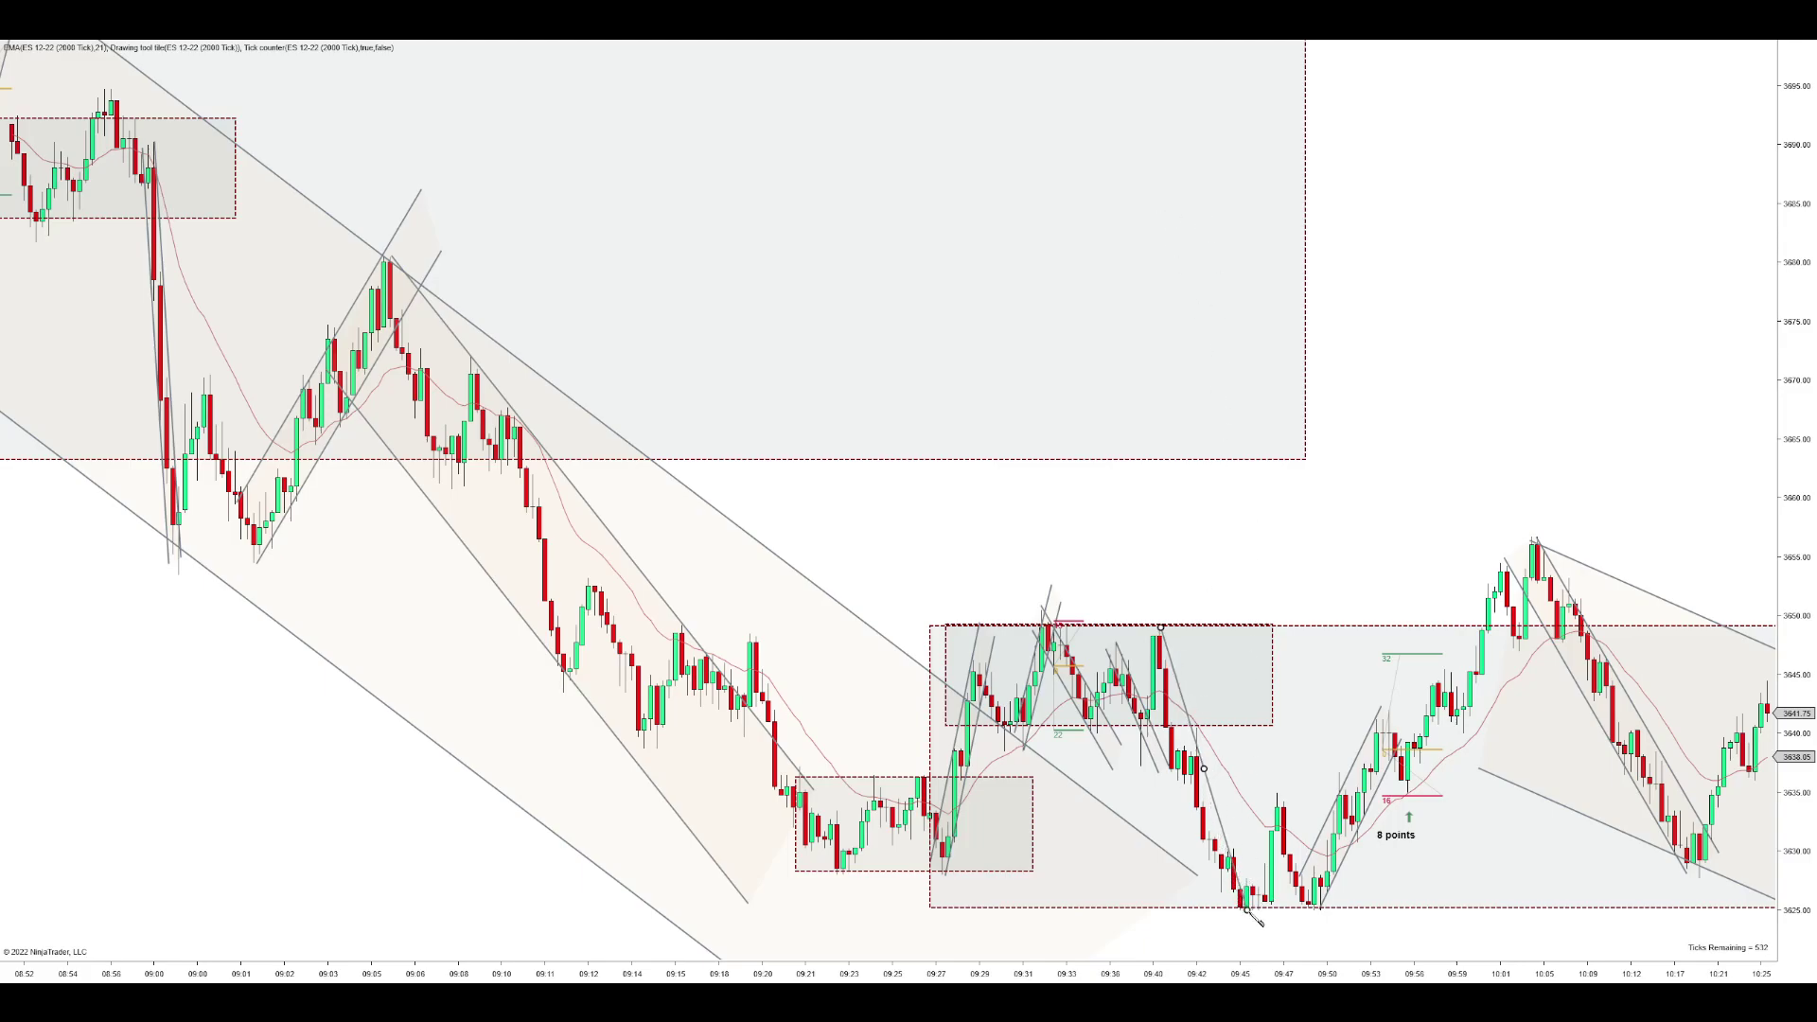
# - Draw a downward trend channel from the 09:40 high to the 09:45 low
pyautogui.click(1212, 915)
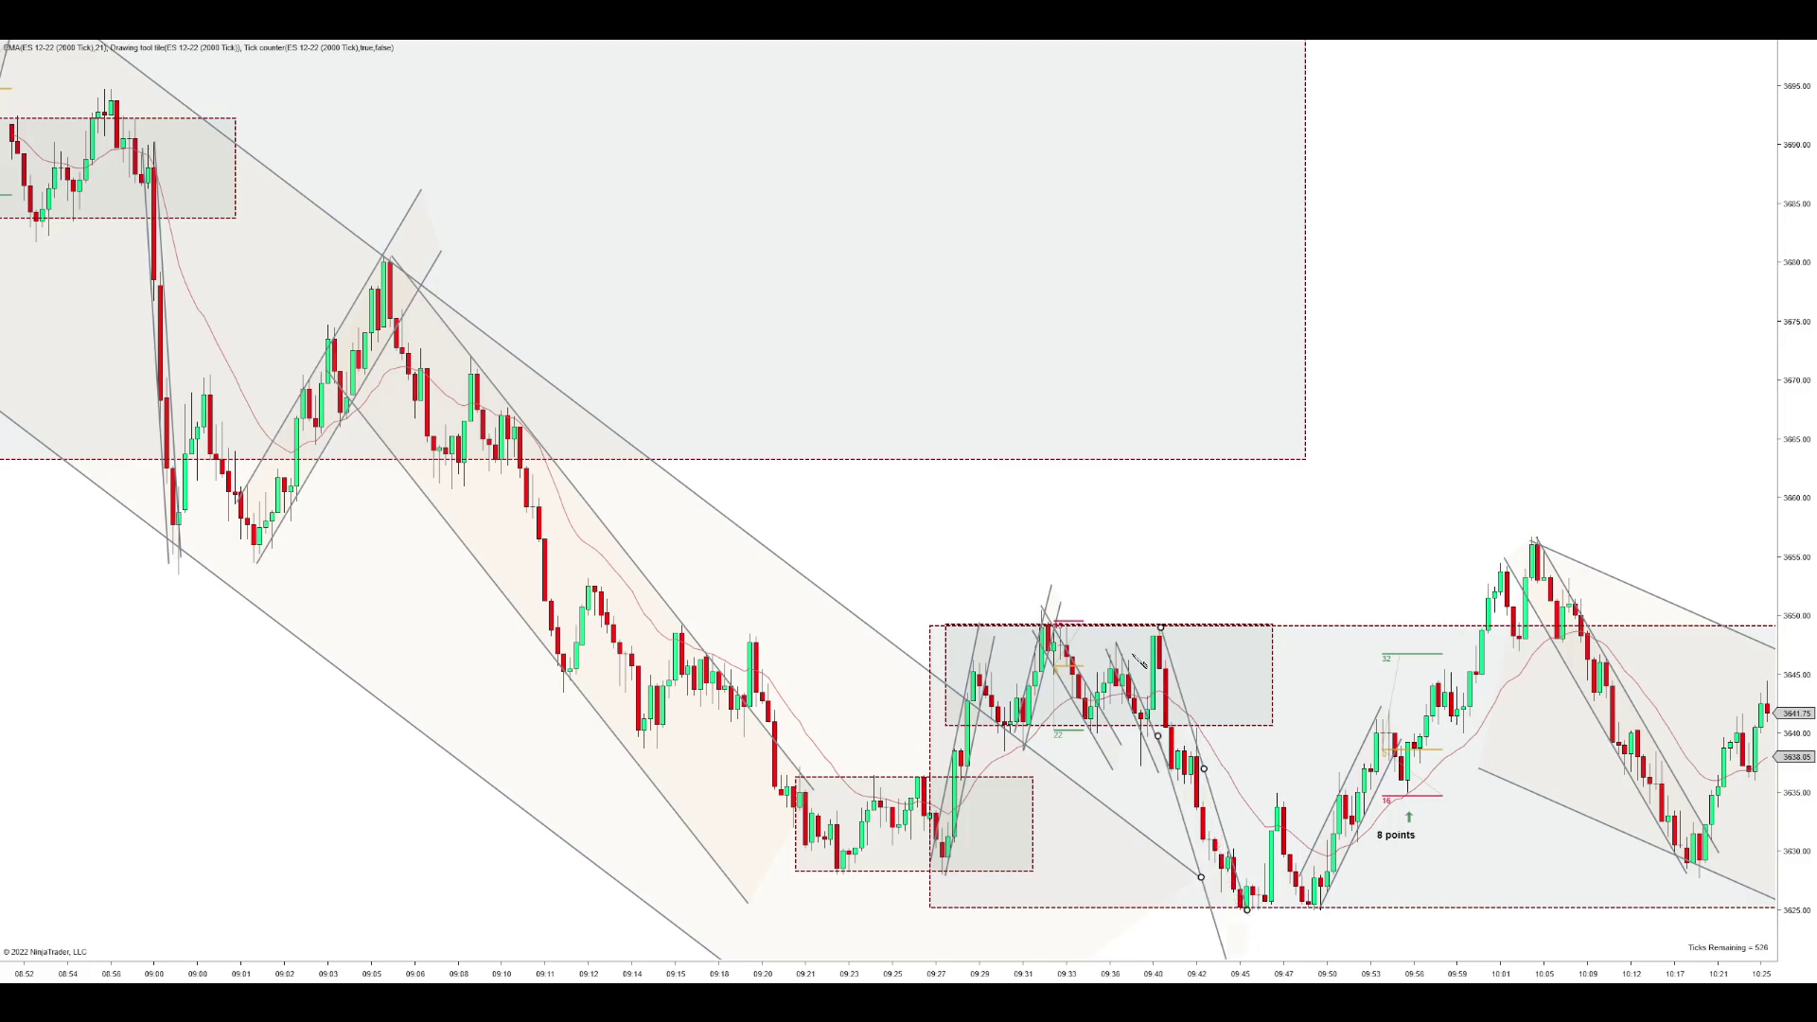
pyautogui.click(1245, 891)
pyautogui.moveTo(1213, 916); pyautogui.dragTo(1222, 925)
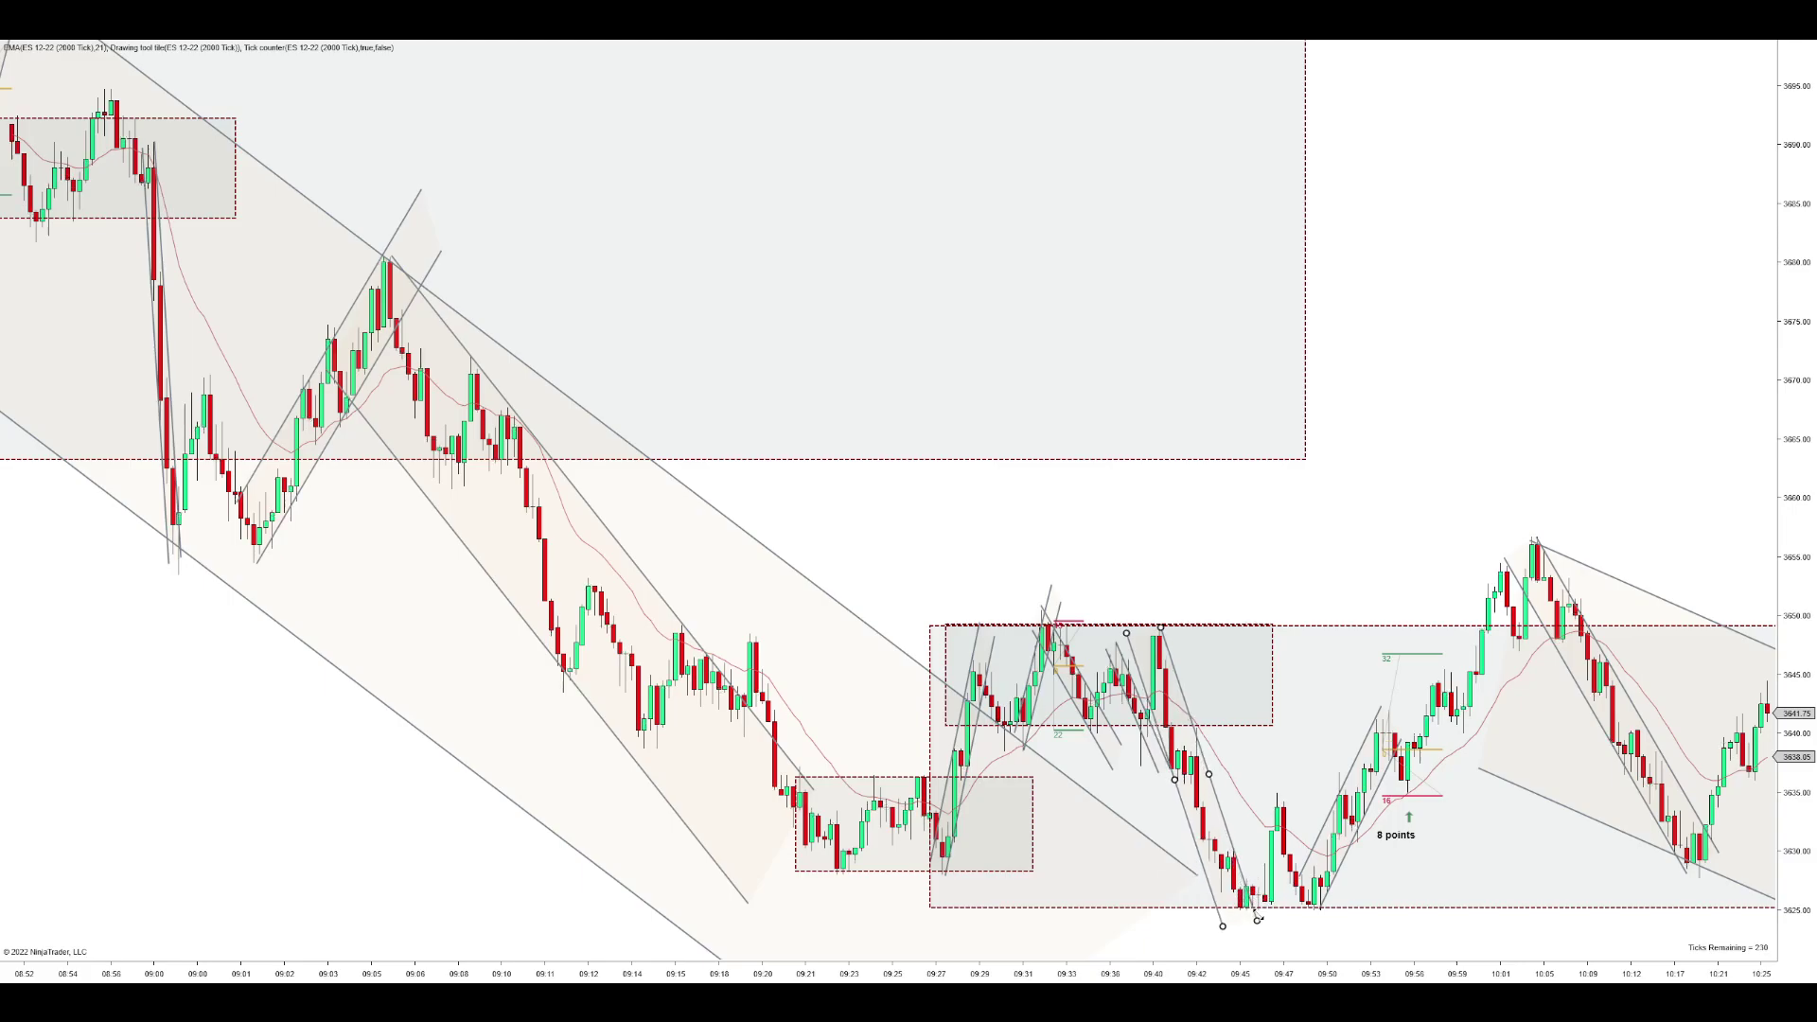
pyautogui.click(1271, 855)
pyautogui.moveTo(1254, 972); pyautogui.dragTo(1332, 963)
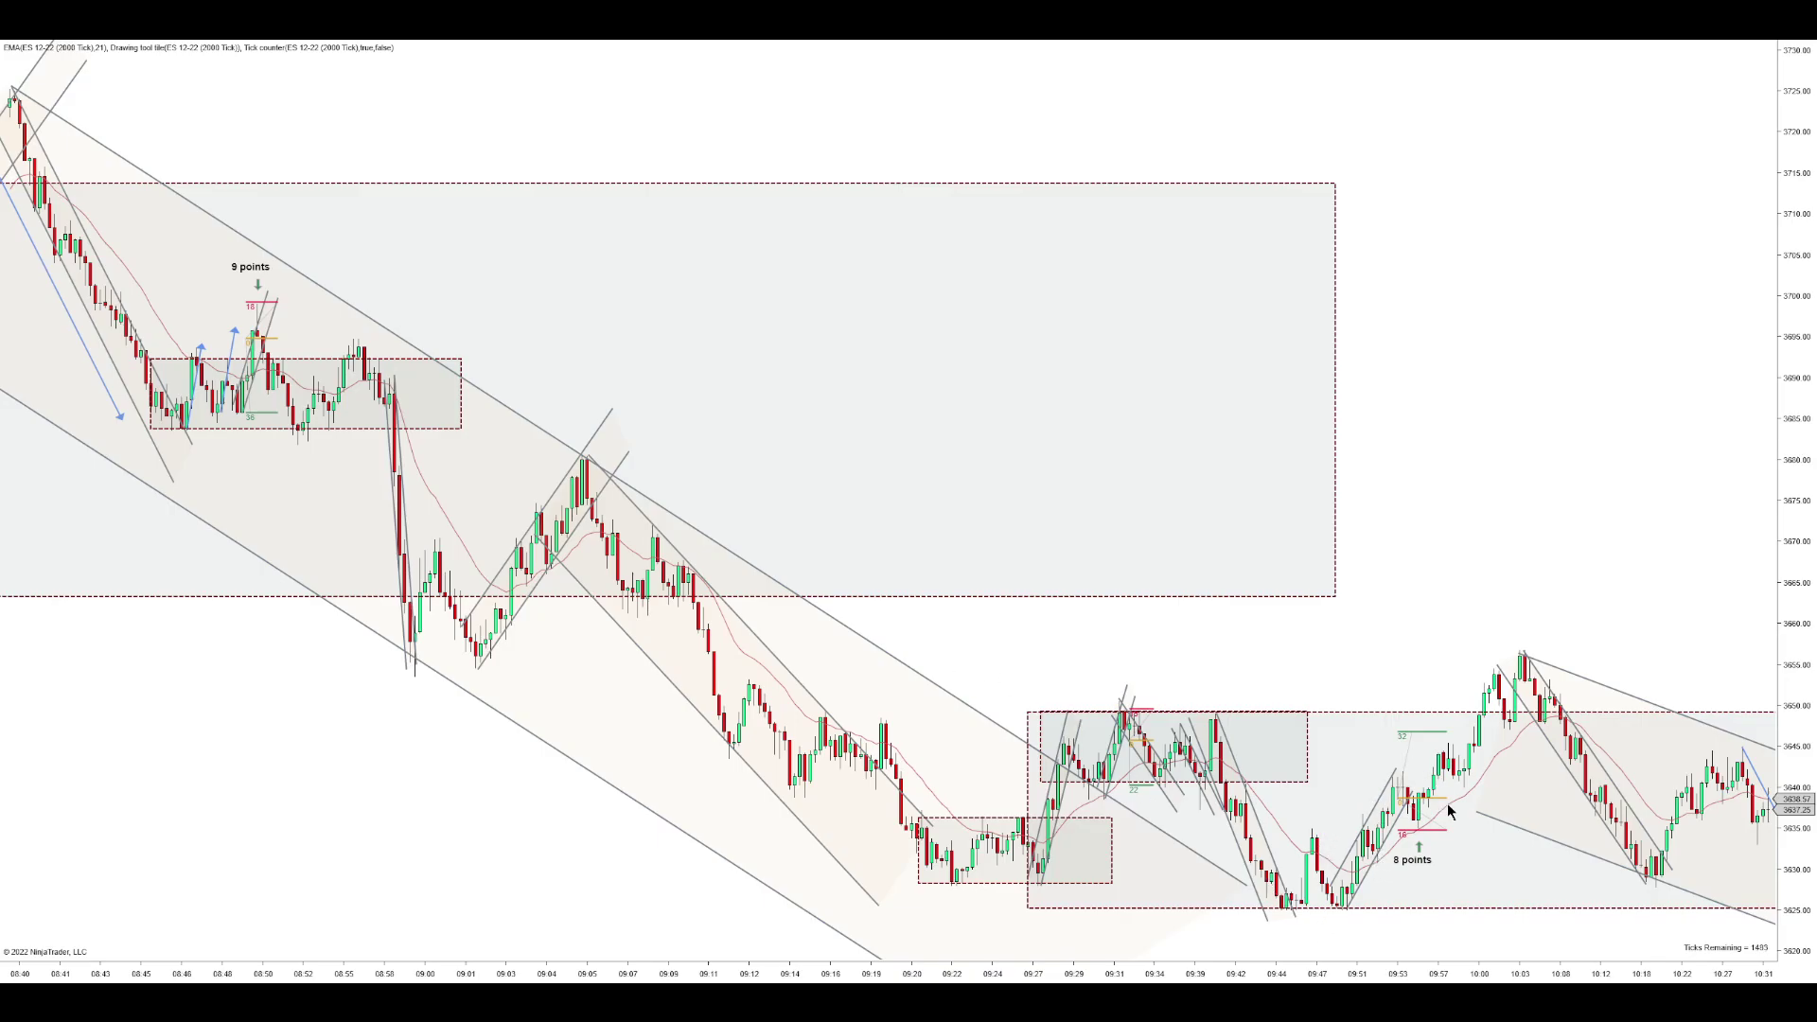
# - Zoom out and pan to show the whole move from the previous afternoon through about 10:38
pyautogui.scroll(3, 1305, 786)
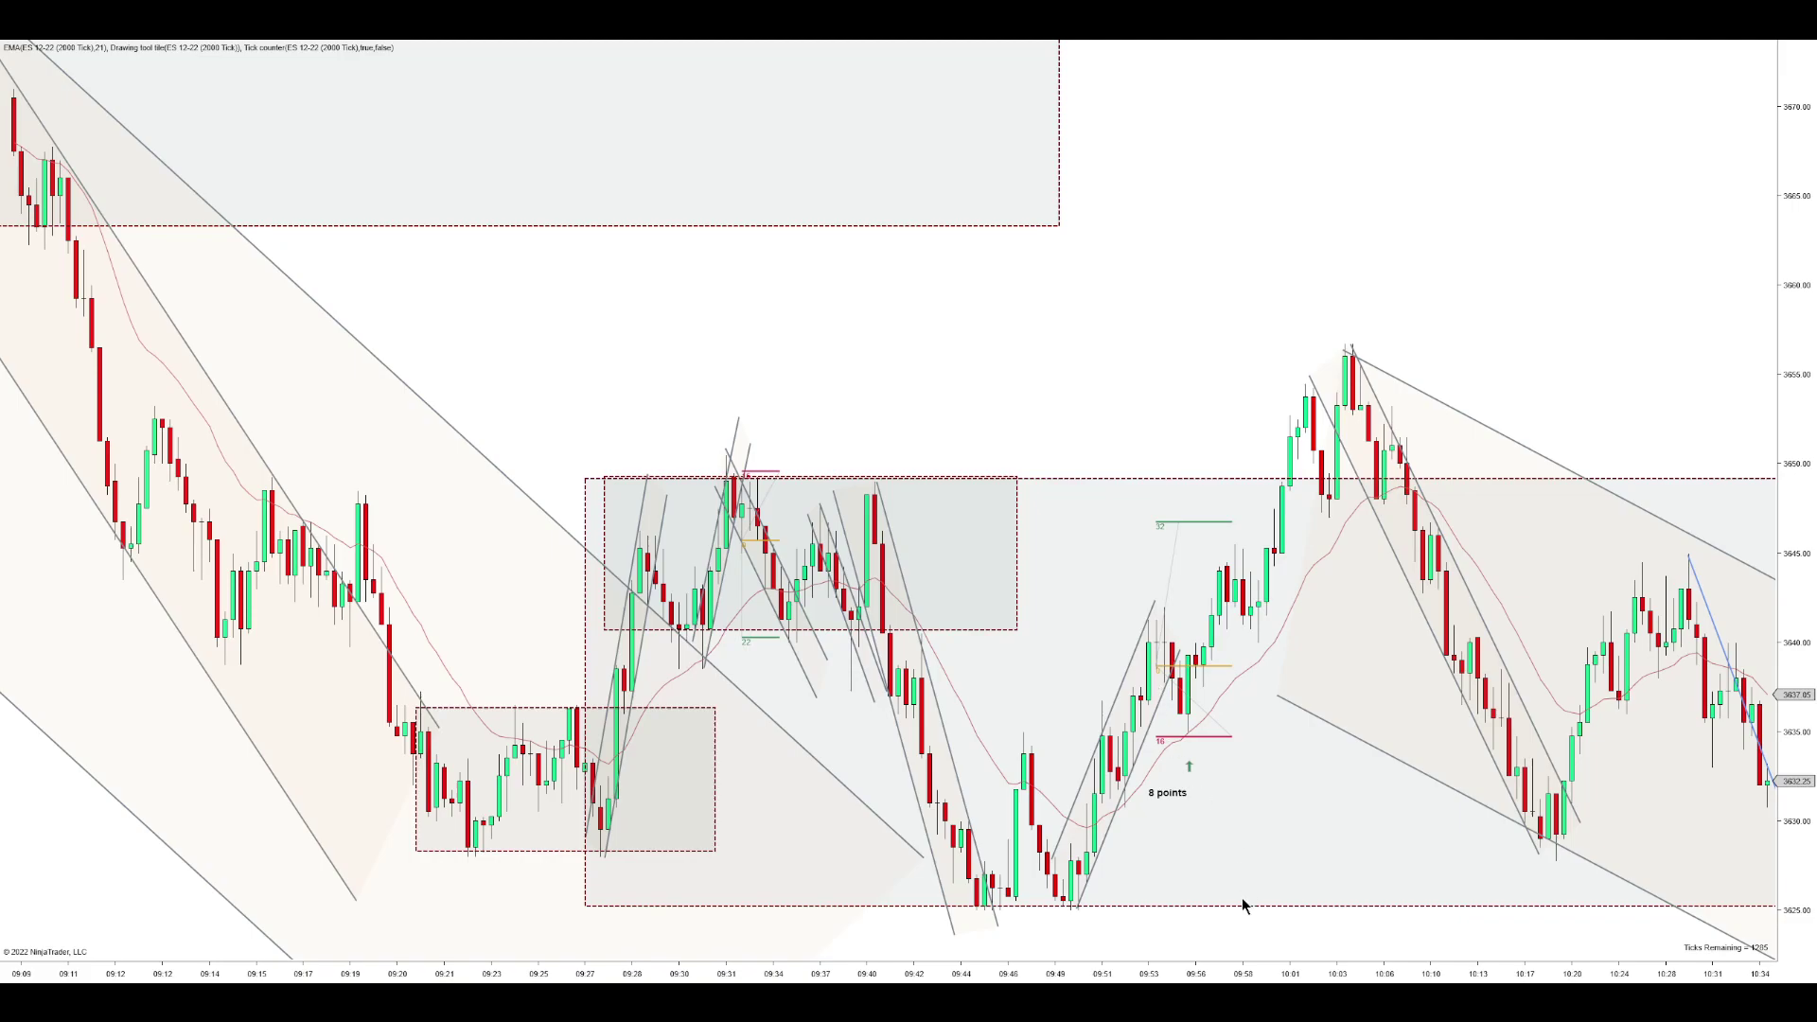
pyautogui.moveTo(1232, 973); pyautogui.dragTo(1311, 973)
pyautogui.moveTo(1354, 837); pyautogui.dragTo(1266, 835)
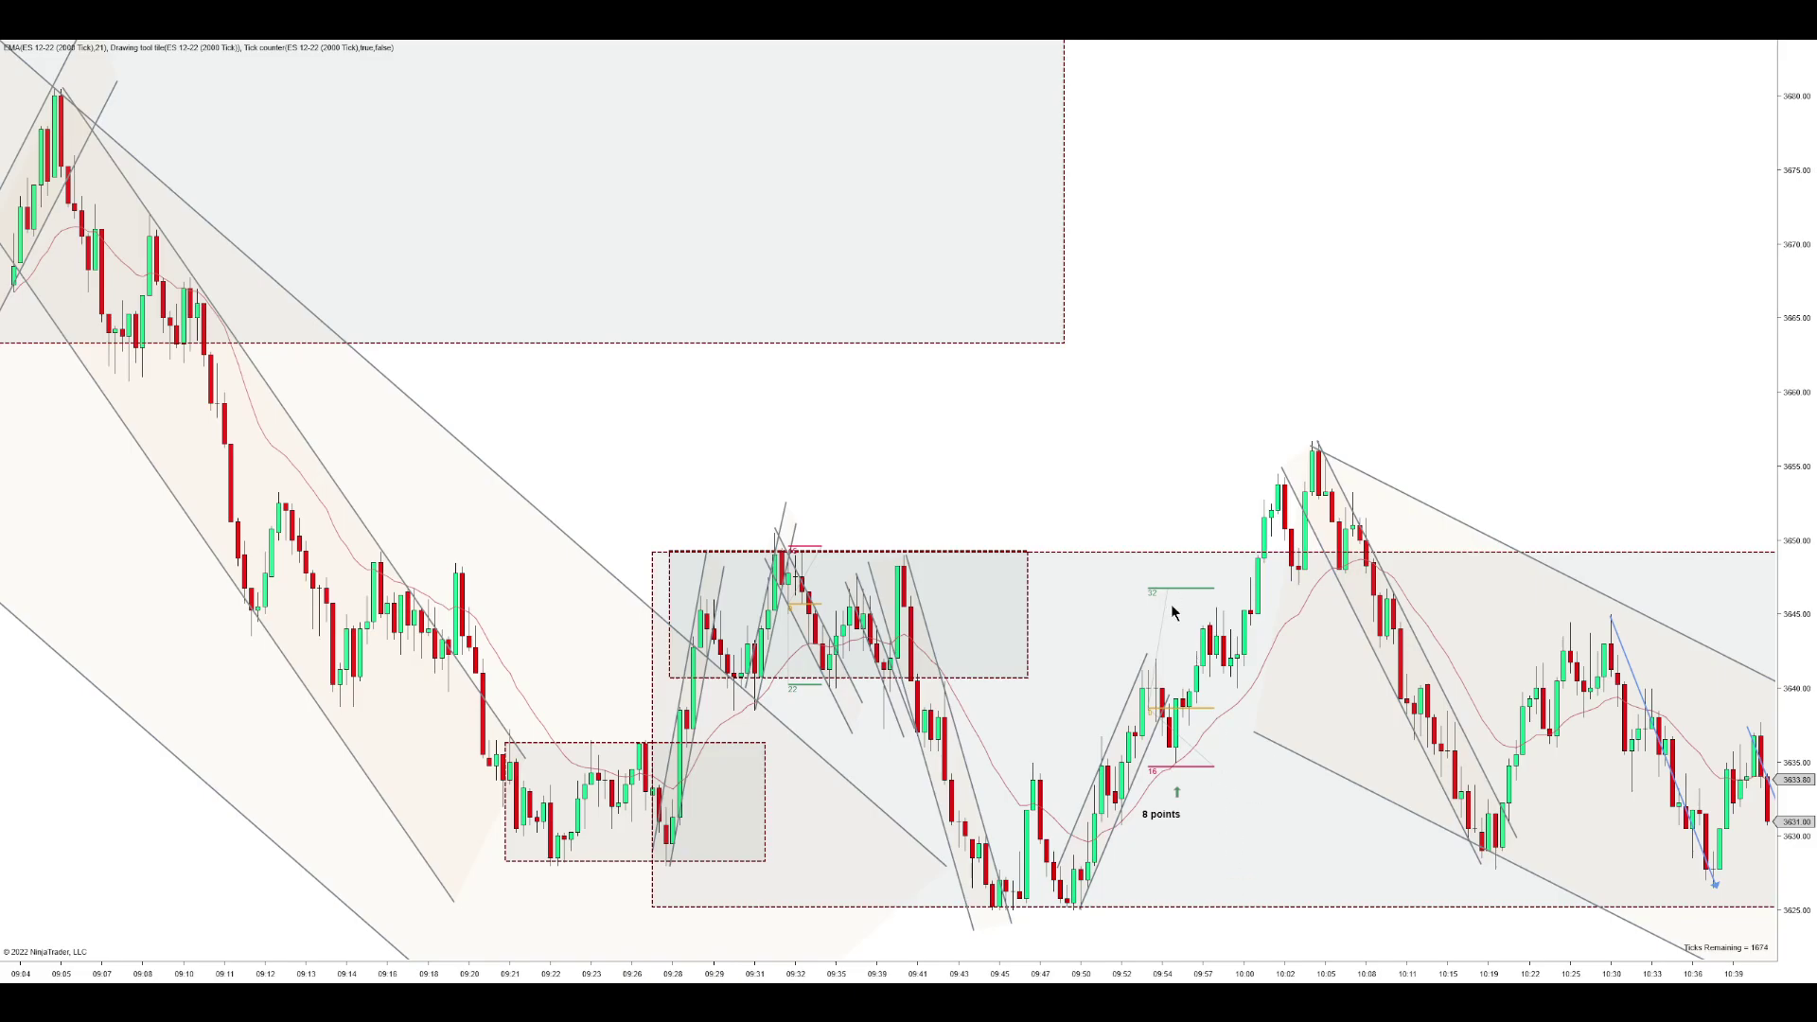
pyautogui.moveTo(1228, 969); pyautogui.dragTo(1424, 942)
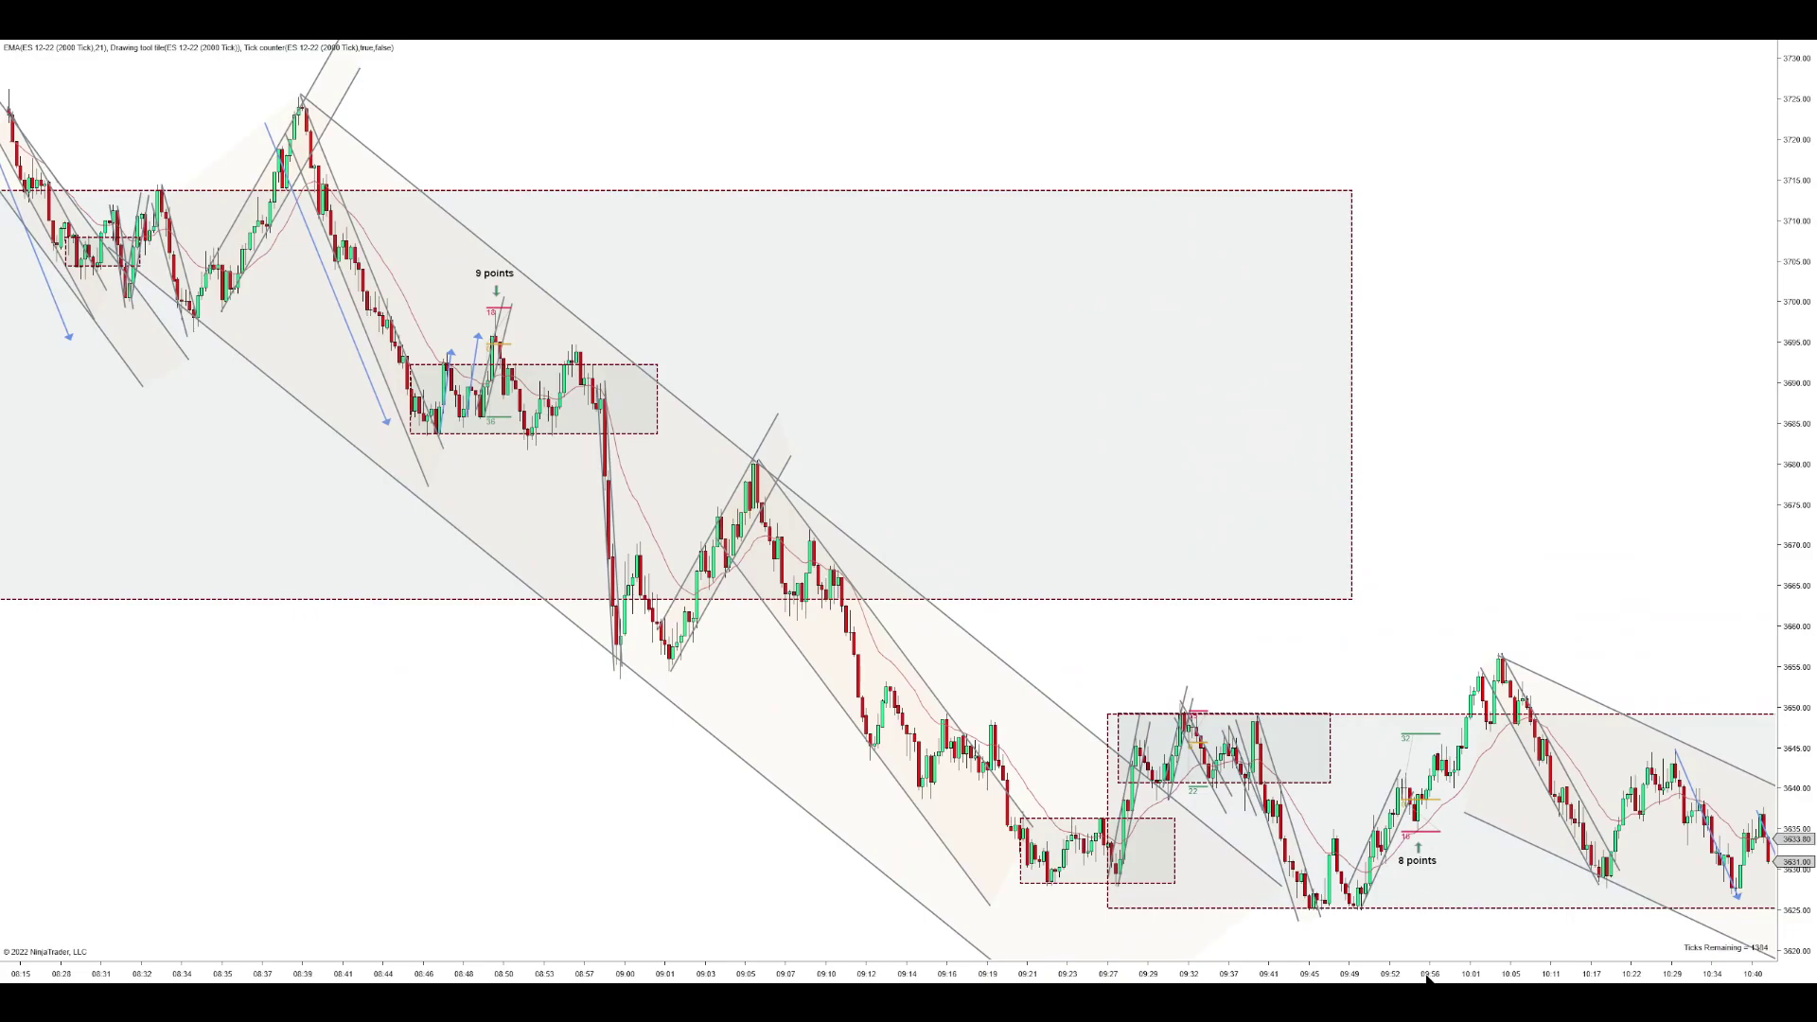
pyautogui.scroll(-5, 1515, 961)
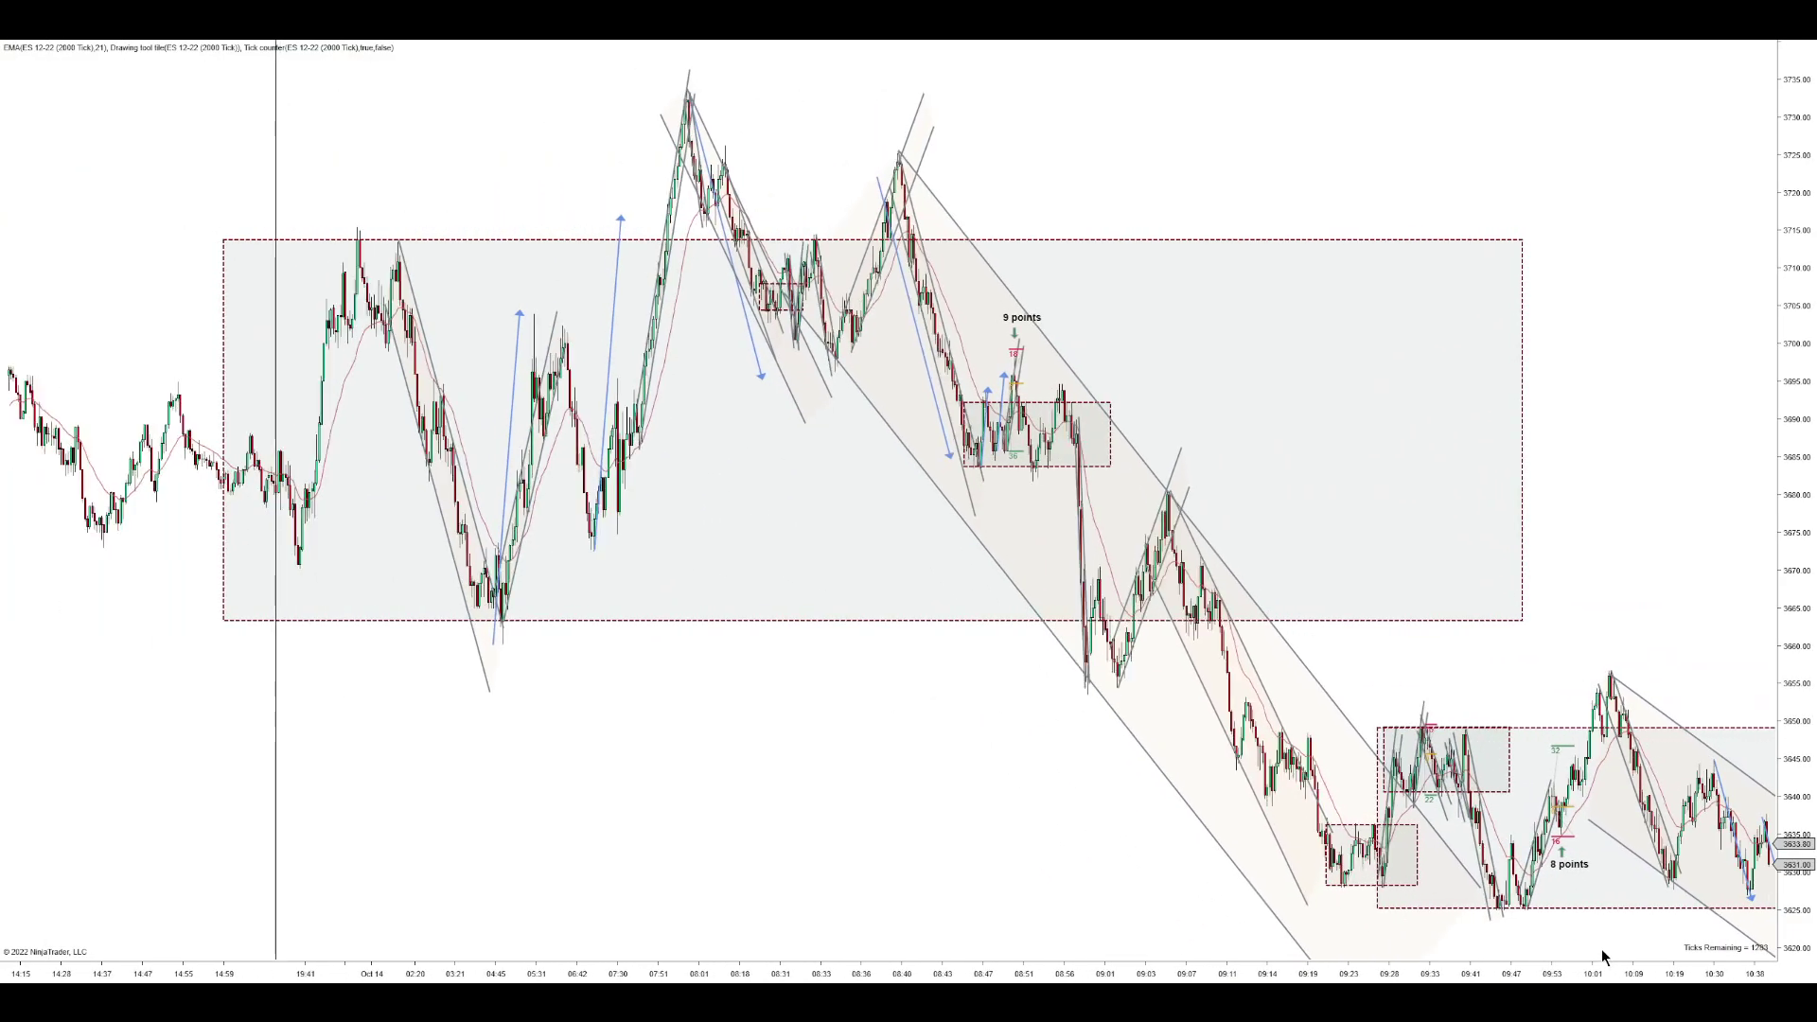
# - Zoom back in on the recent bars around the 10:48 lows as replay advances toward 11:05
pyautogui.scroll(5, 1590, 948)
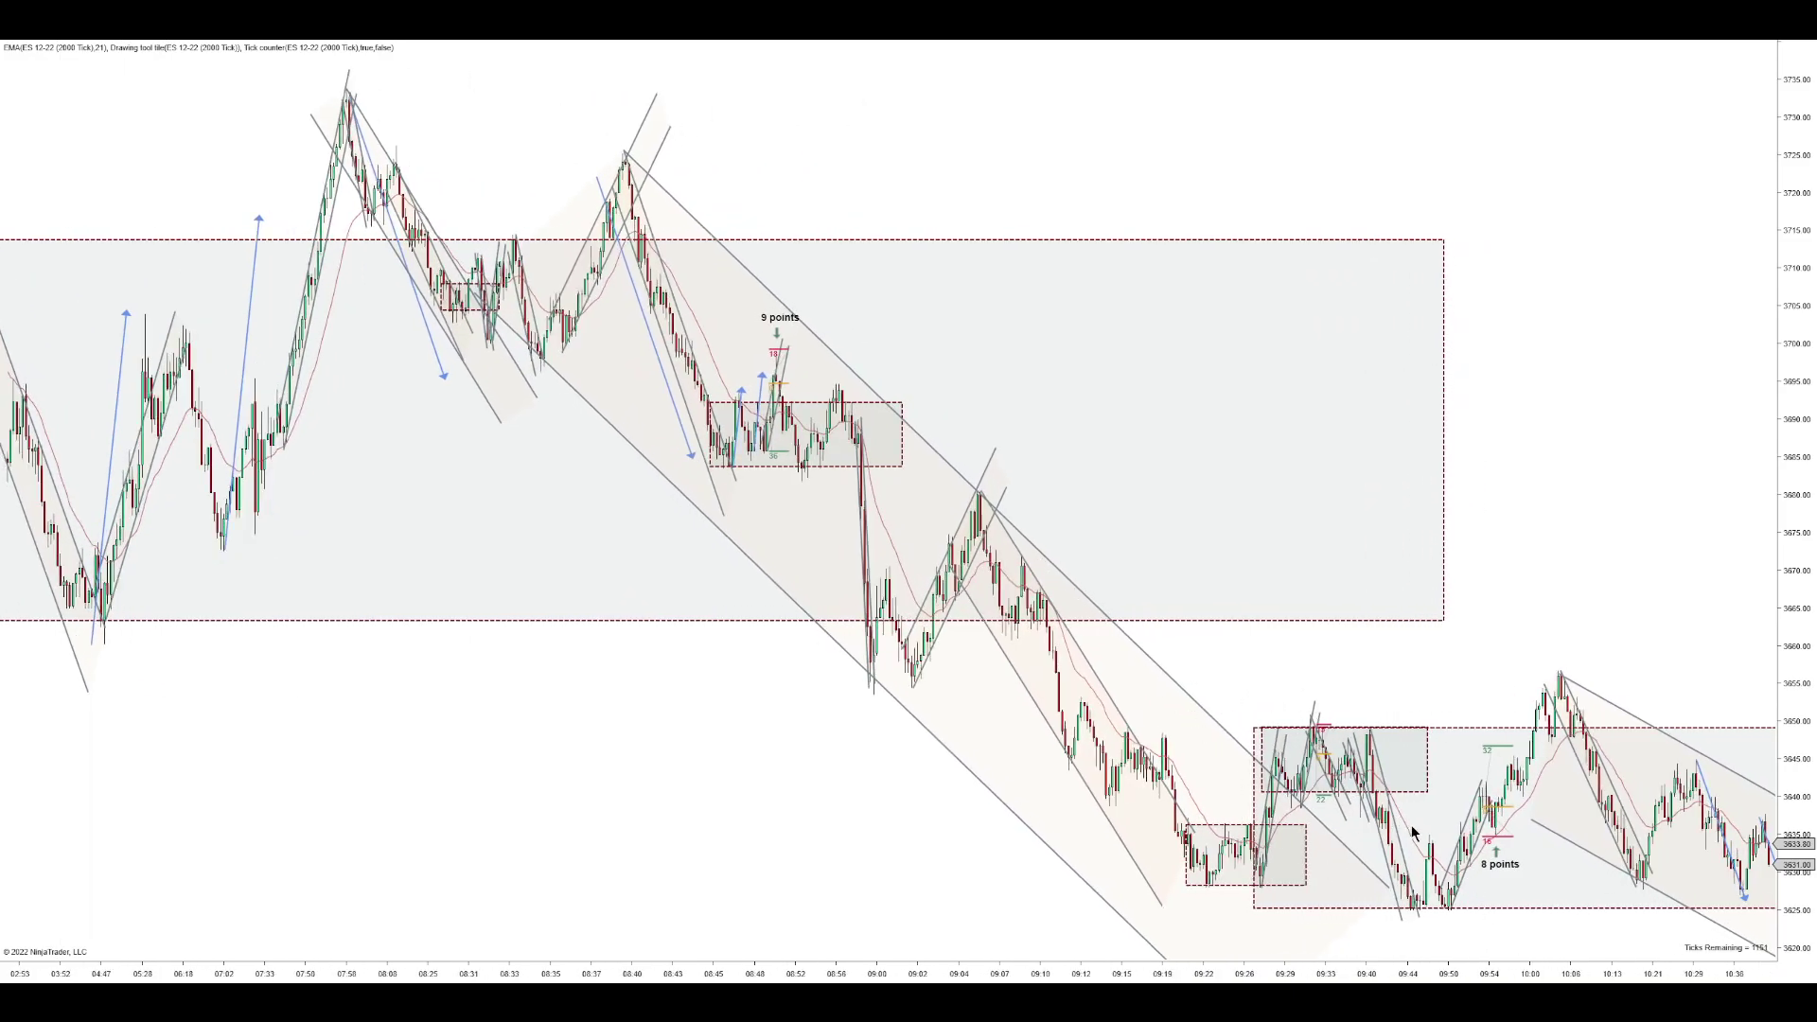
pyautogui.scroll(3, 1321, 964)
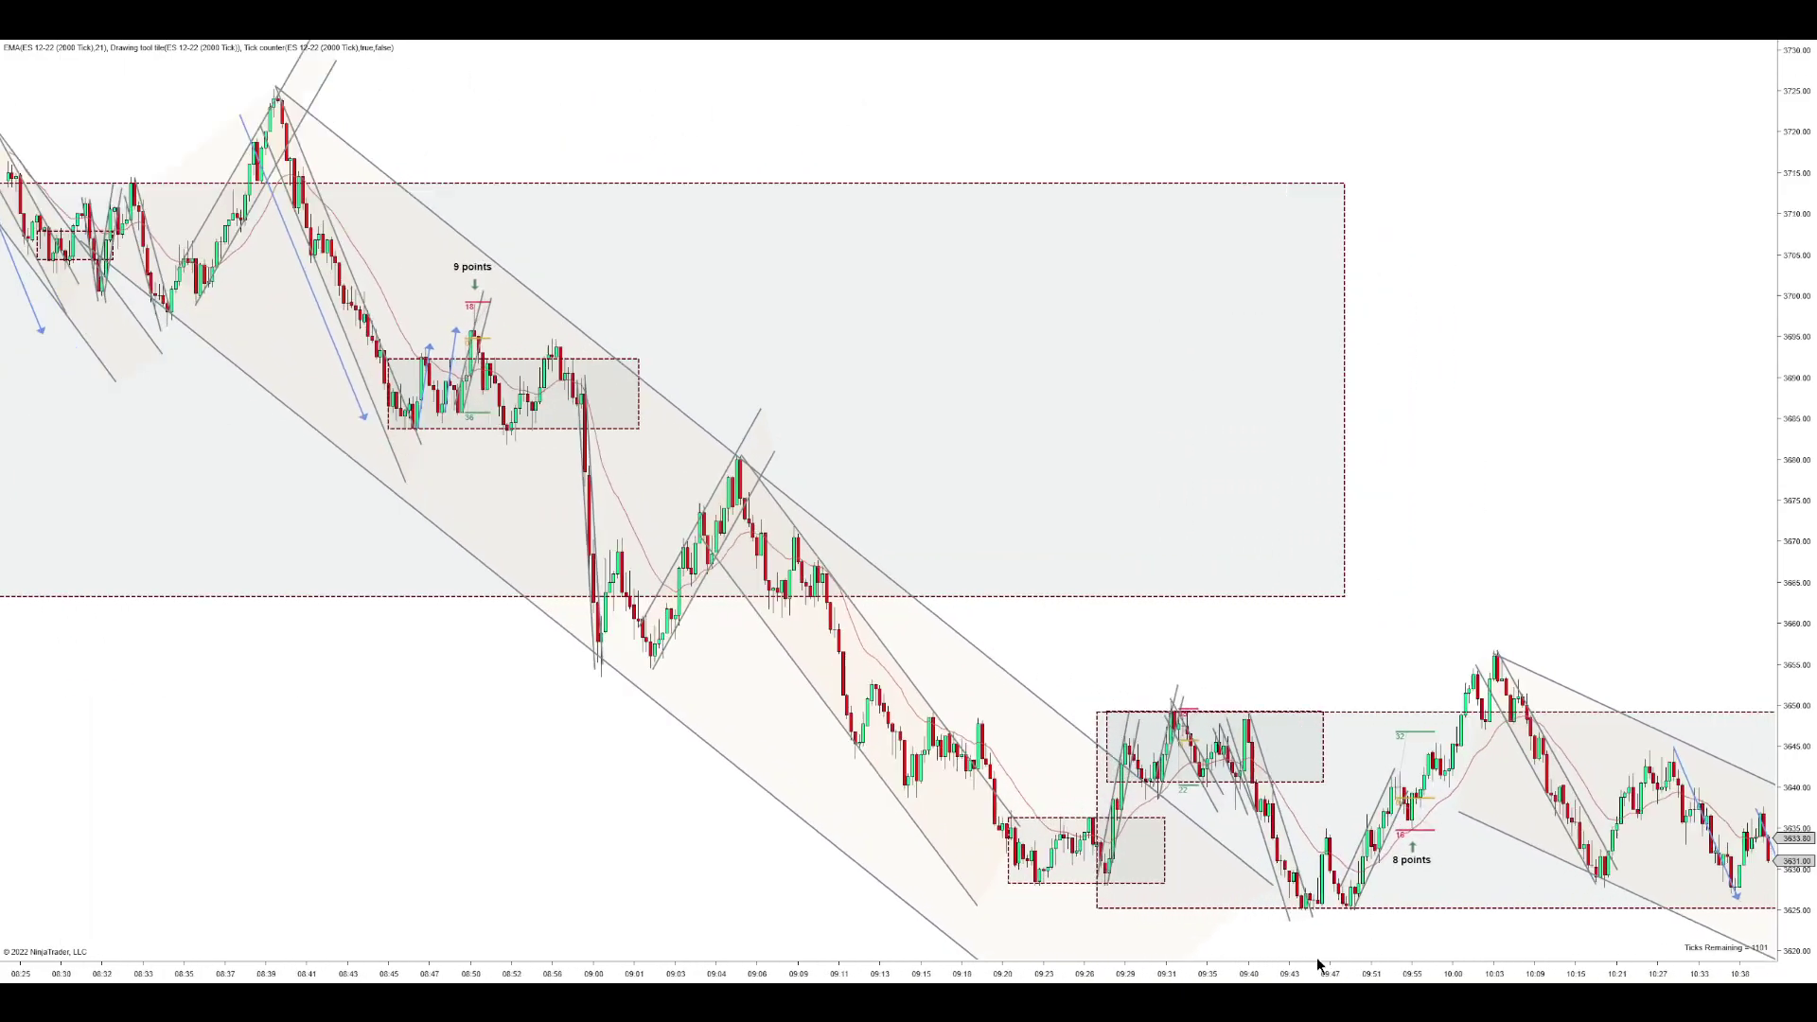
pyautogui.scroll(2, 1320, 964)
pyautogui.scroll(2, 1395, 982)
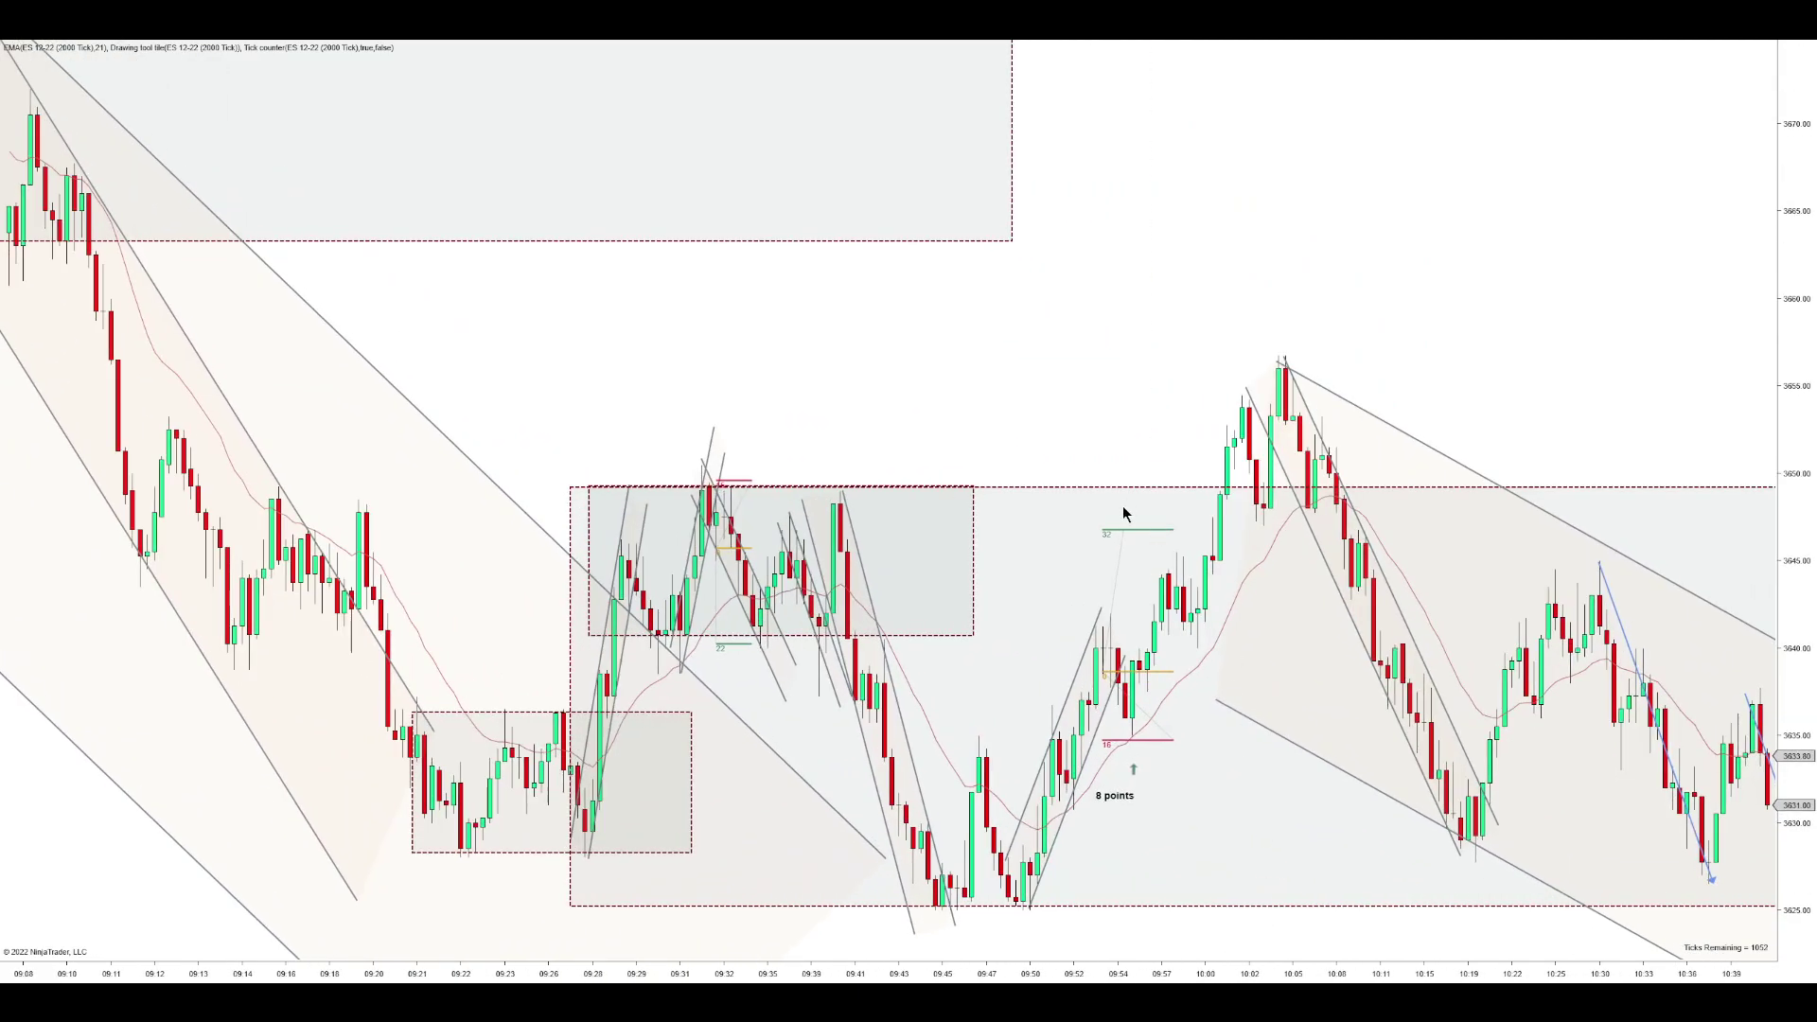
pyautogui.scroll(1, 1134, 587)
pyautogui.scroll(-3, 1231, 833)
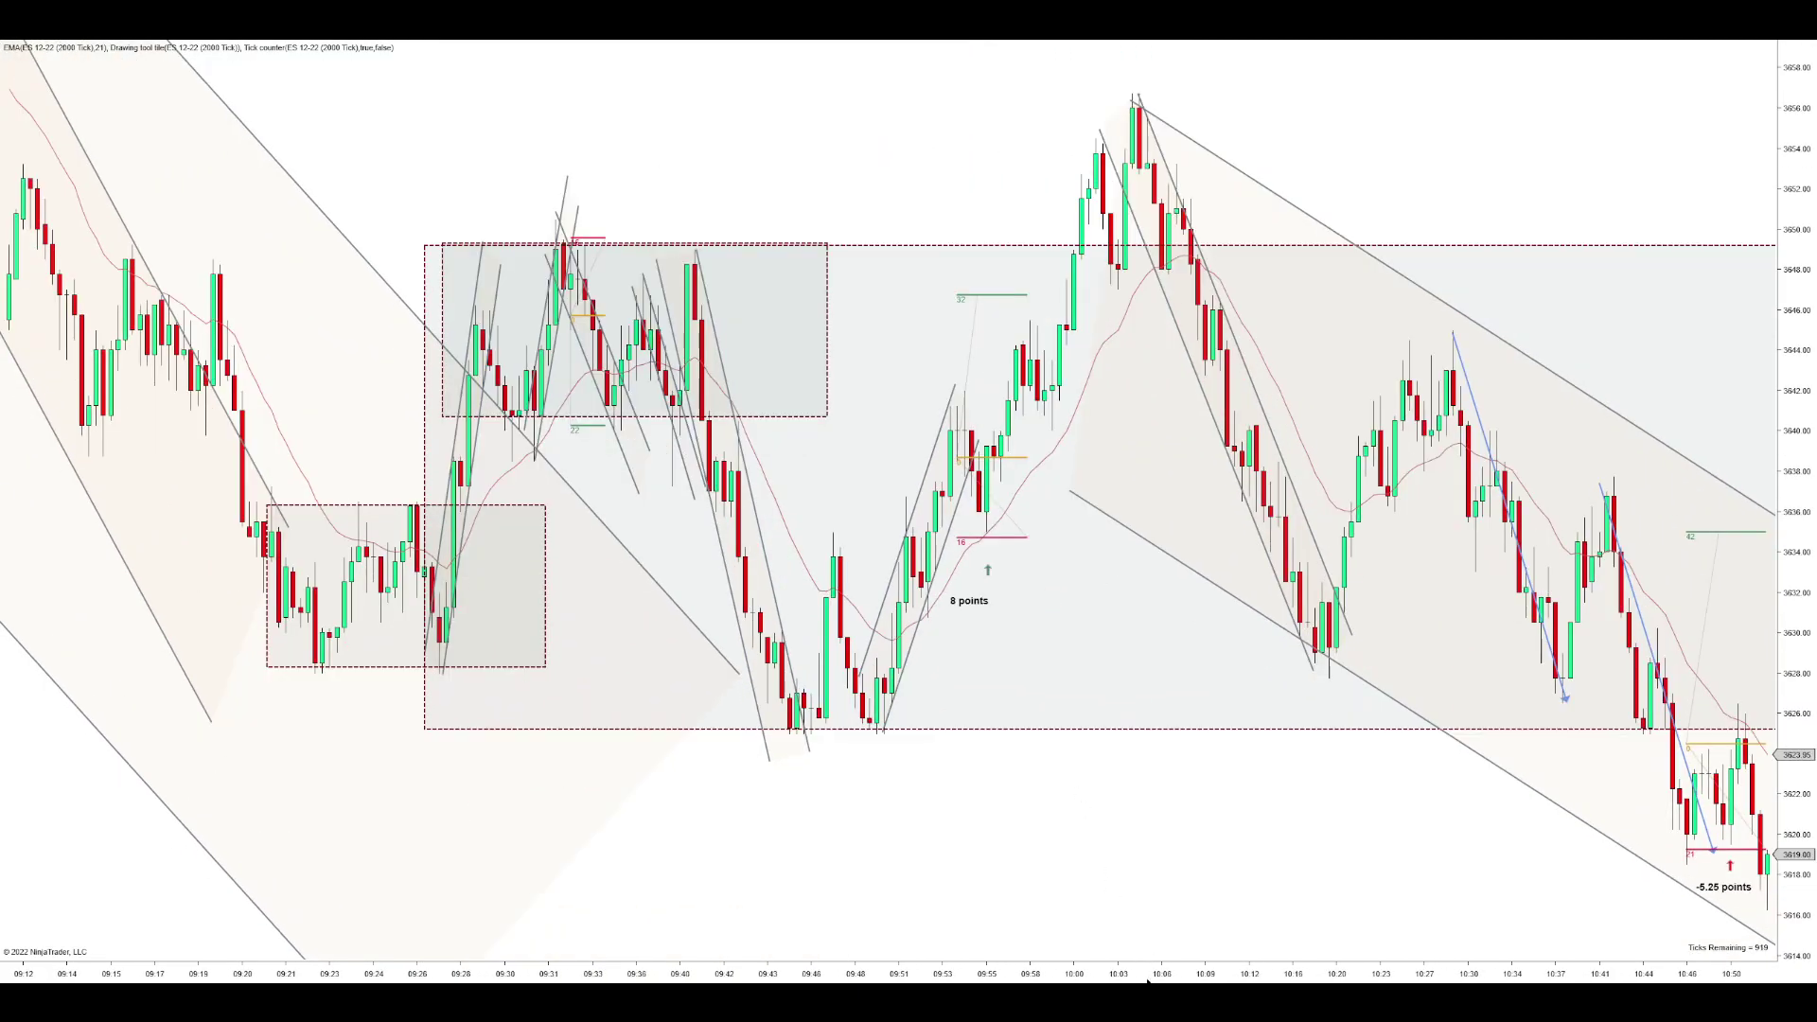
pyautogui.scroll(-1, 1300, 961)
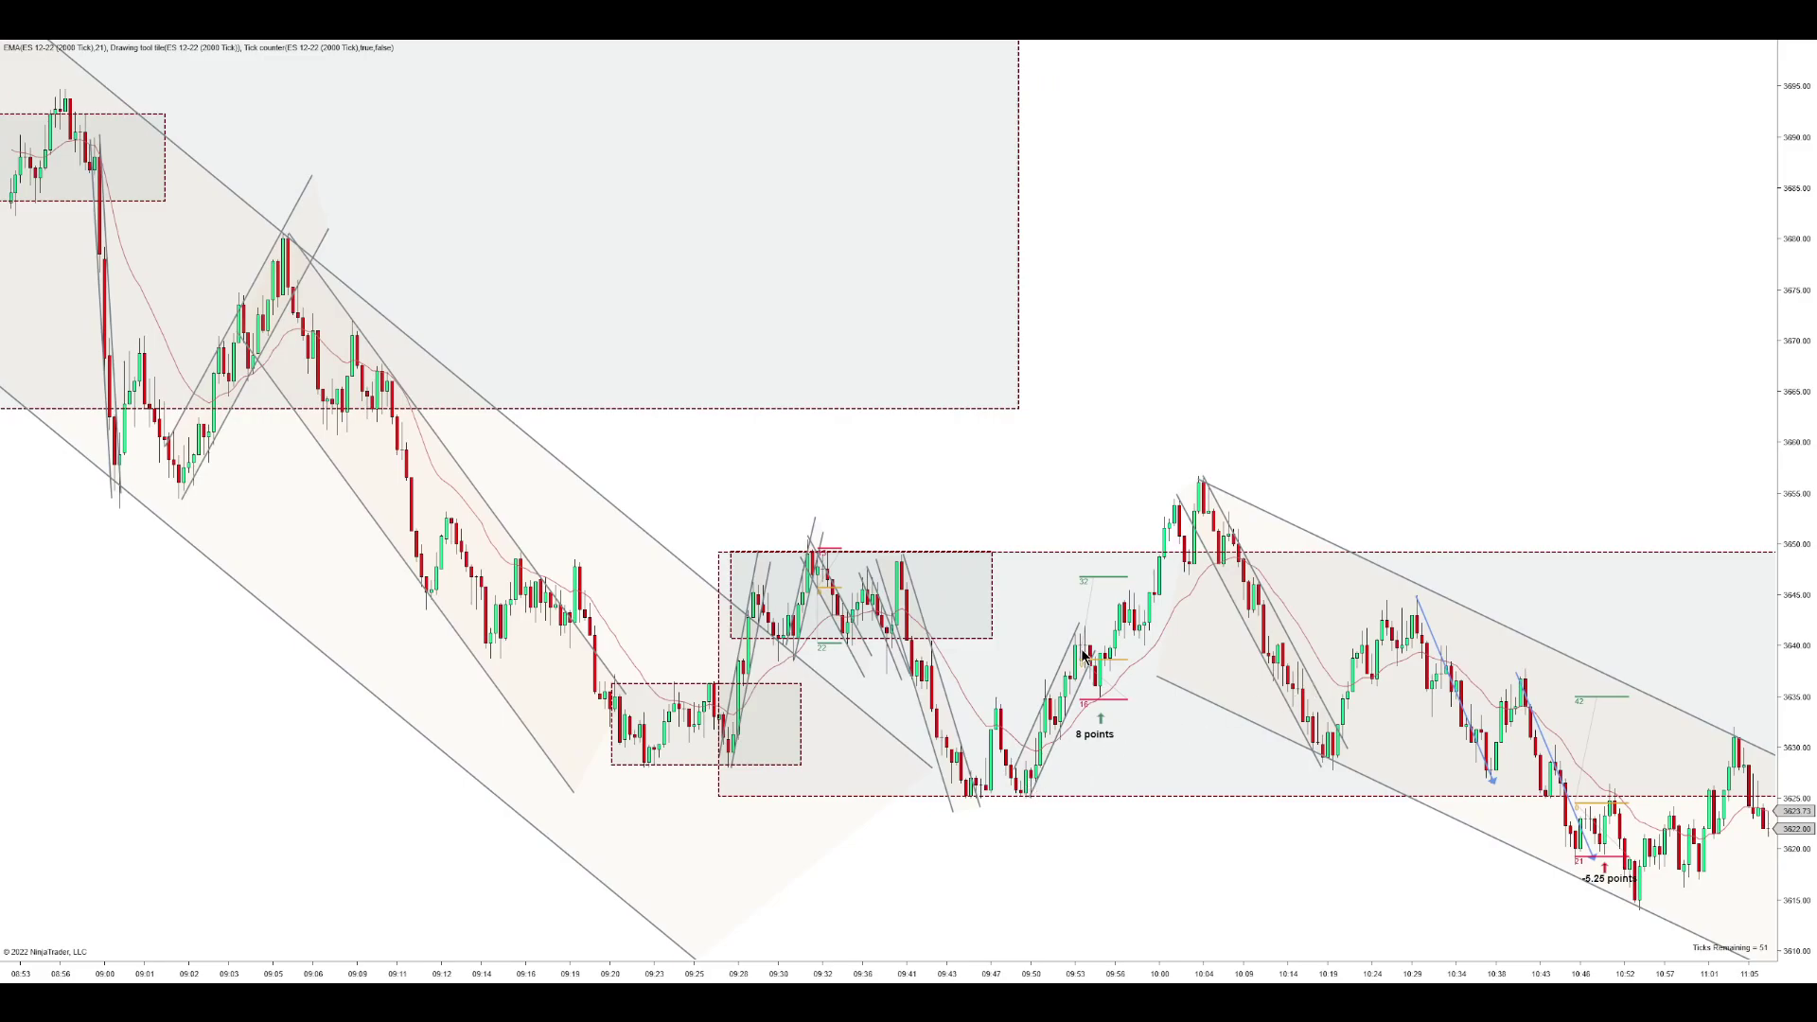
# - Draw a rising trend channel from the 09:50 low up to the 10:04 high
pyautogui.click(1029, 795)
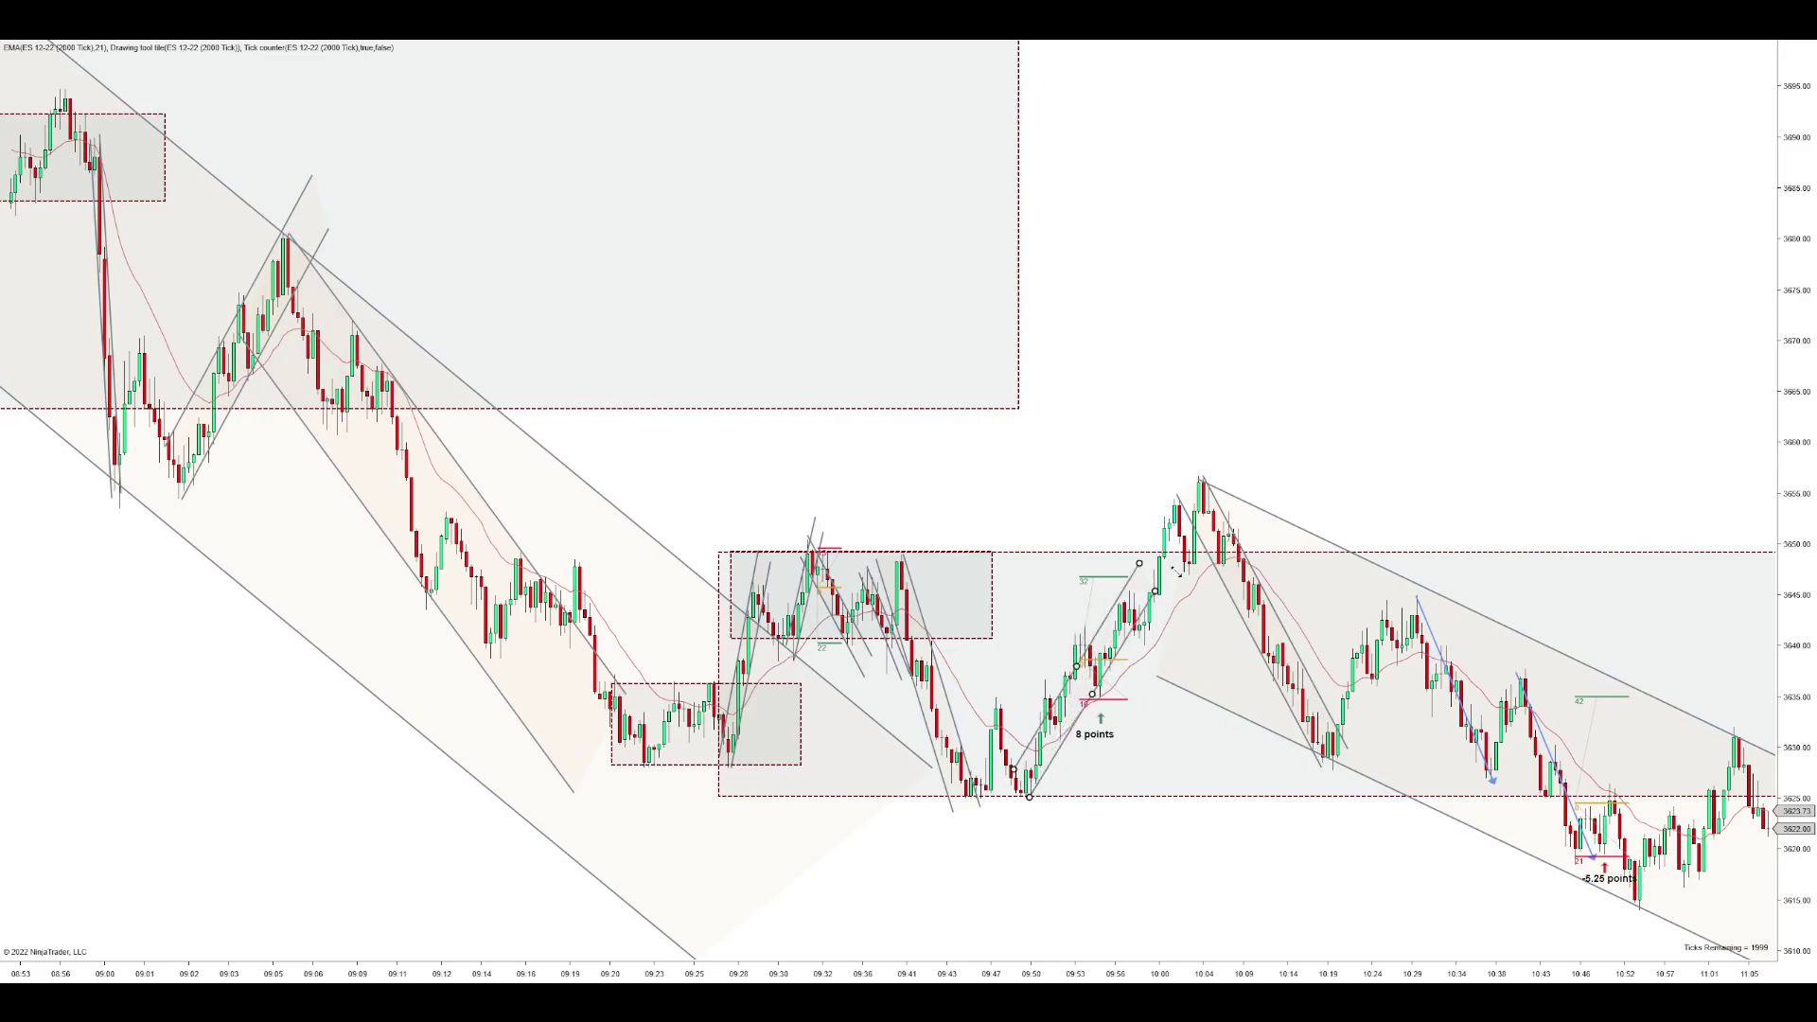
pyautogui.click(1222, 459)
pyautogui.moveTo(1014, 770); pyautogui.dragTo(1000, 760)
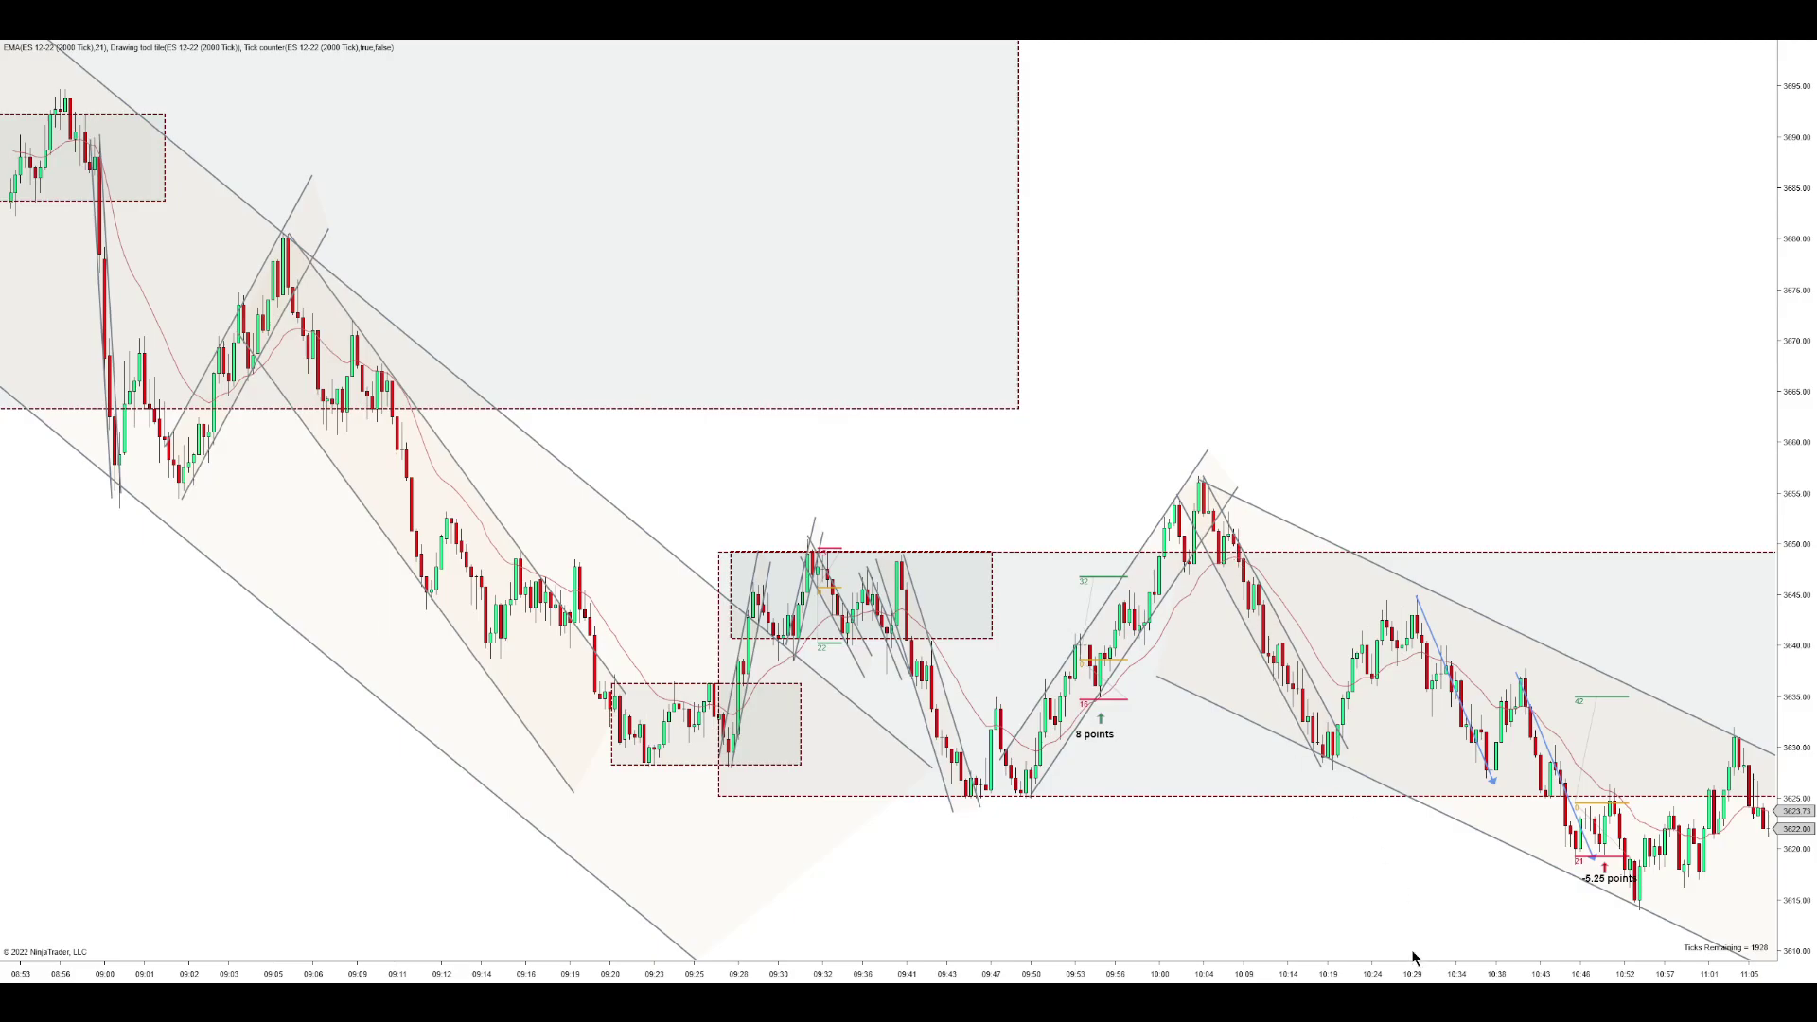
pyautogui.moveTo(1410, 972); pyautogui.dragTo(1268, 972)
pyautogui.moveTo(1174, 349); pyautogui.dragTo(1294, 351)
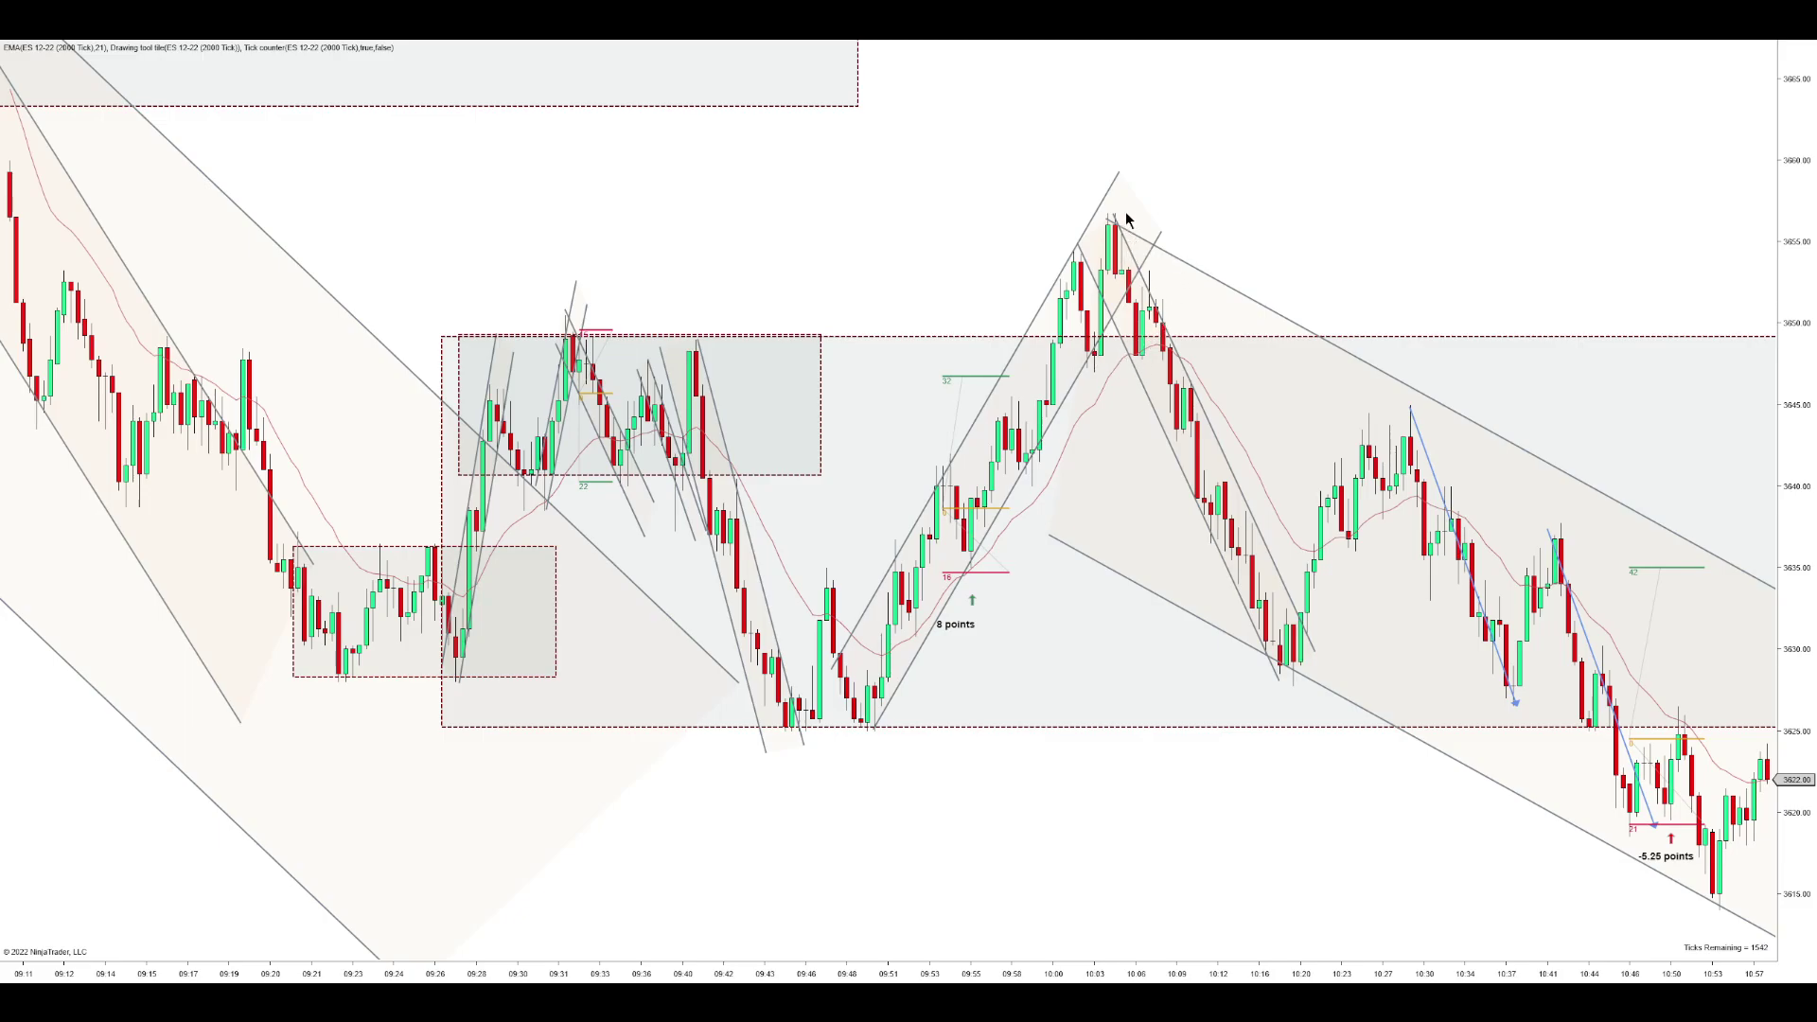
# - Draw a short downward trend channel from the 10:04 high along the first decline leg
pyautogui.press('F2')
pyautogui.click(1115, 212)
pyautogui.click(1153, 347)
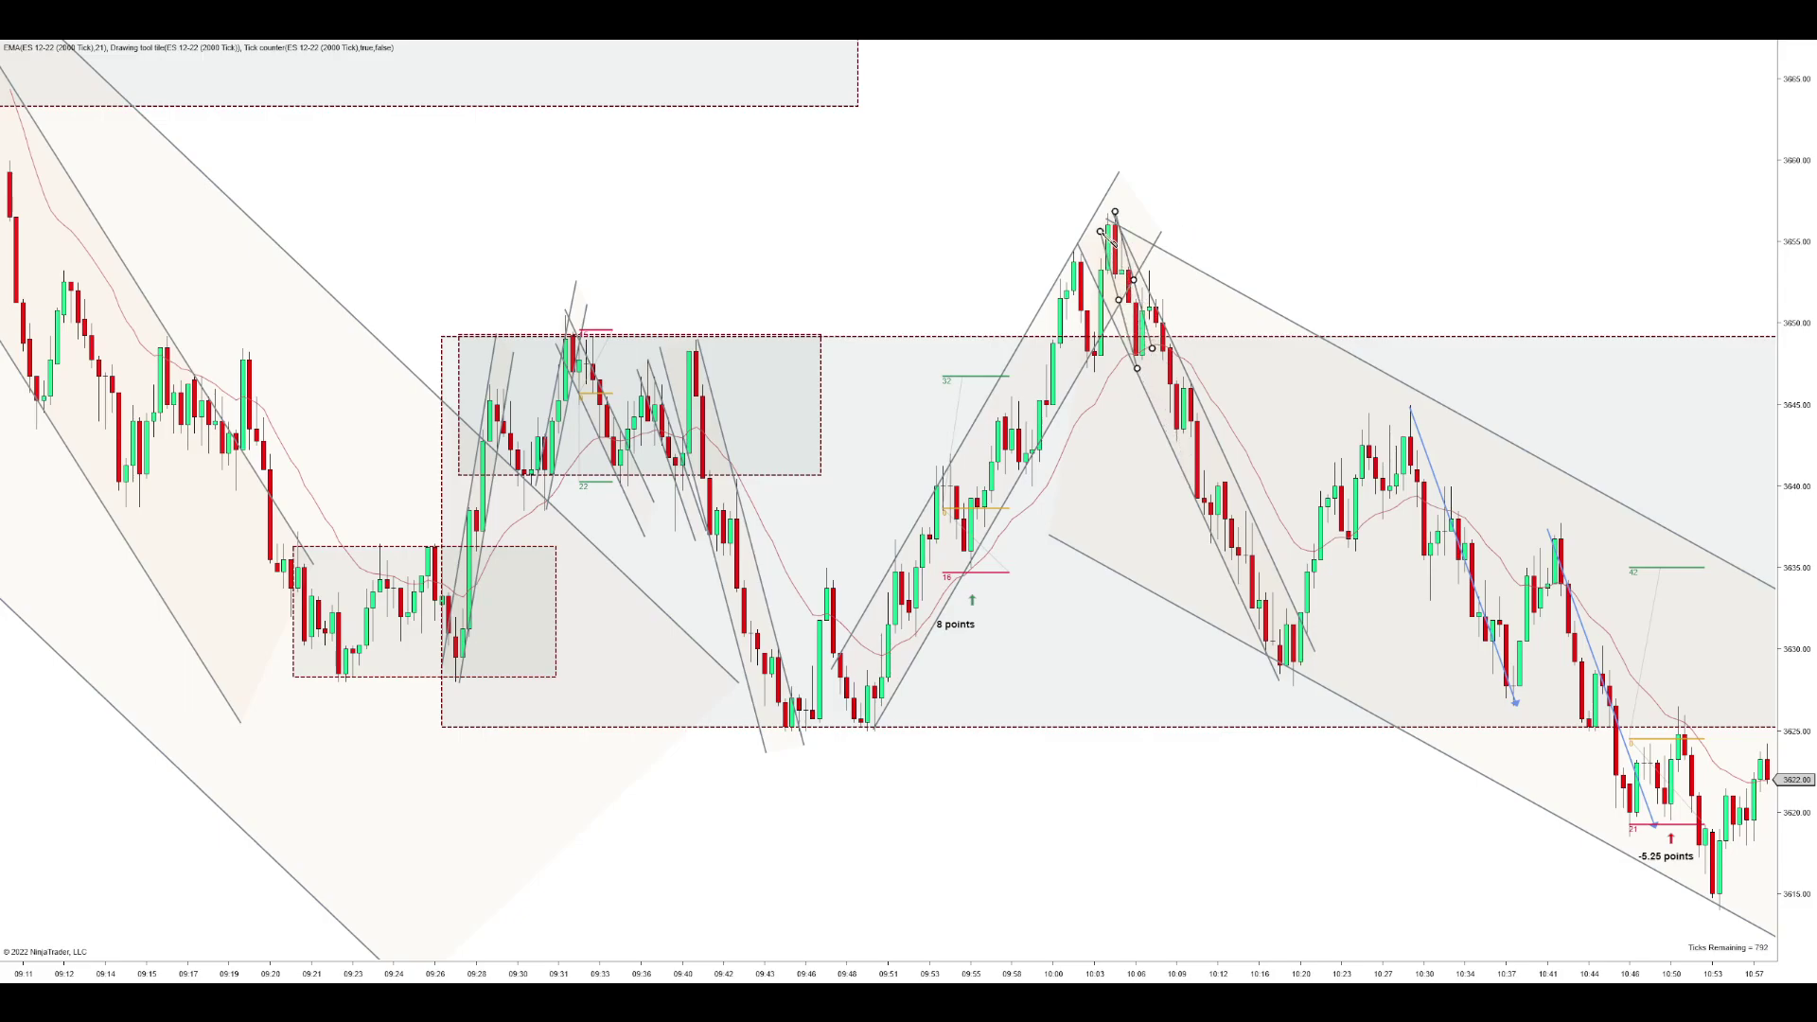
pyautogui.click(1102, 232)
# - Add another channel line near the rising channel from the 09:49 low, with its parallel to the left
pyautogui.click(959, 480)
pyautogui.click(972, 450)
pyautogui.click(846, 708)
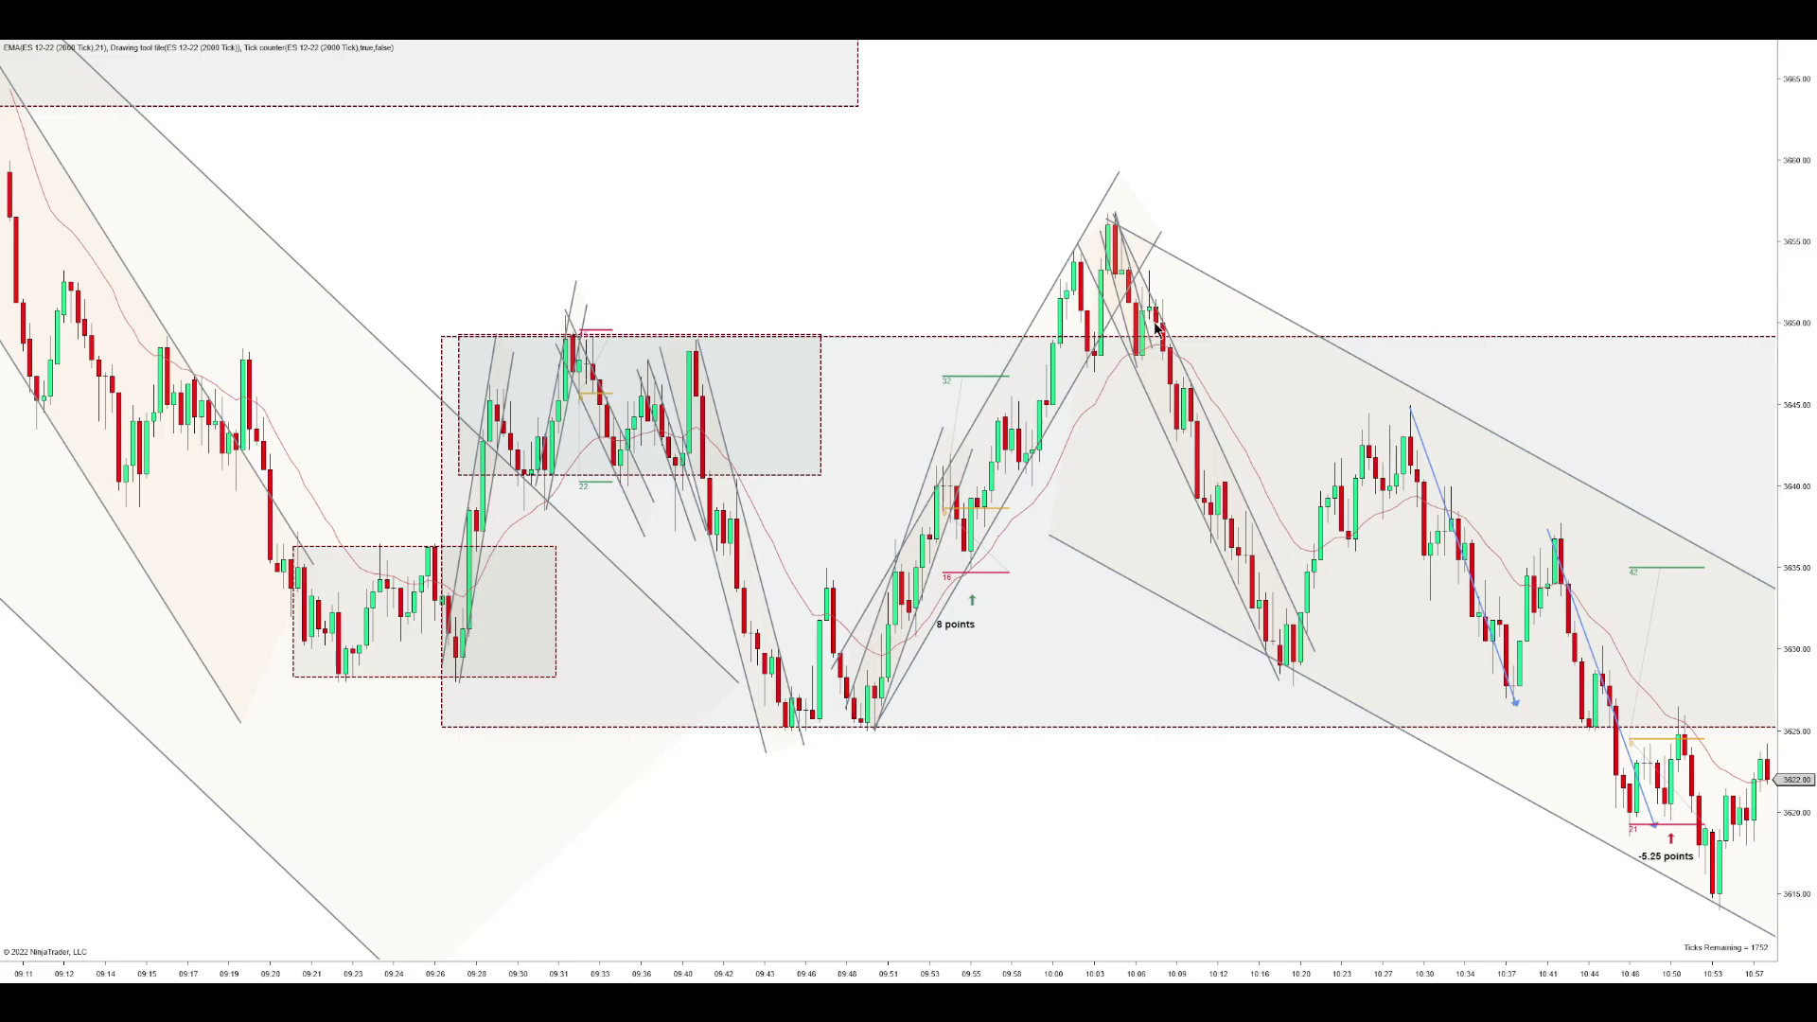
# - Rescale the time axis and zoom until roughly the 09:23–11:17 bars fill the chart
pyautogui.moveTo(1228, 968); pyautogui.dragTo(1115, 967)
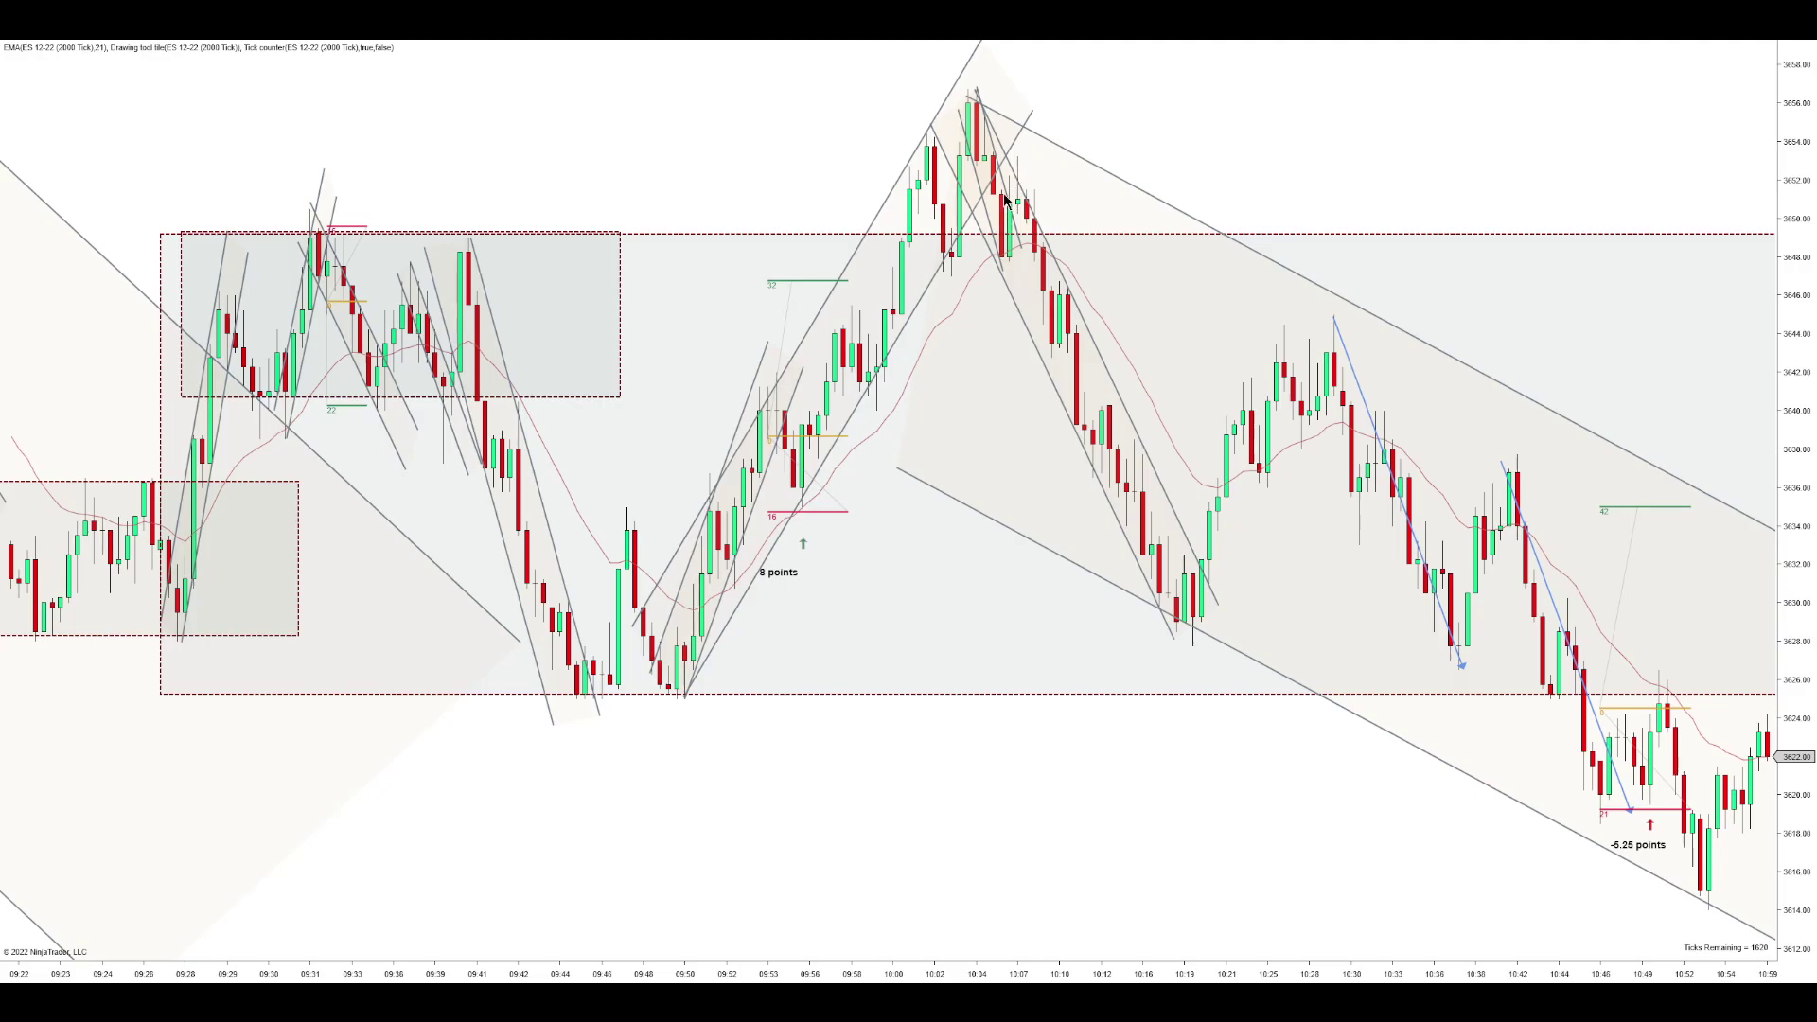
pyautogui.moveTo(1041, 194); pyautogui.dragTo(1141, 248)
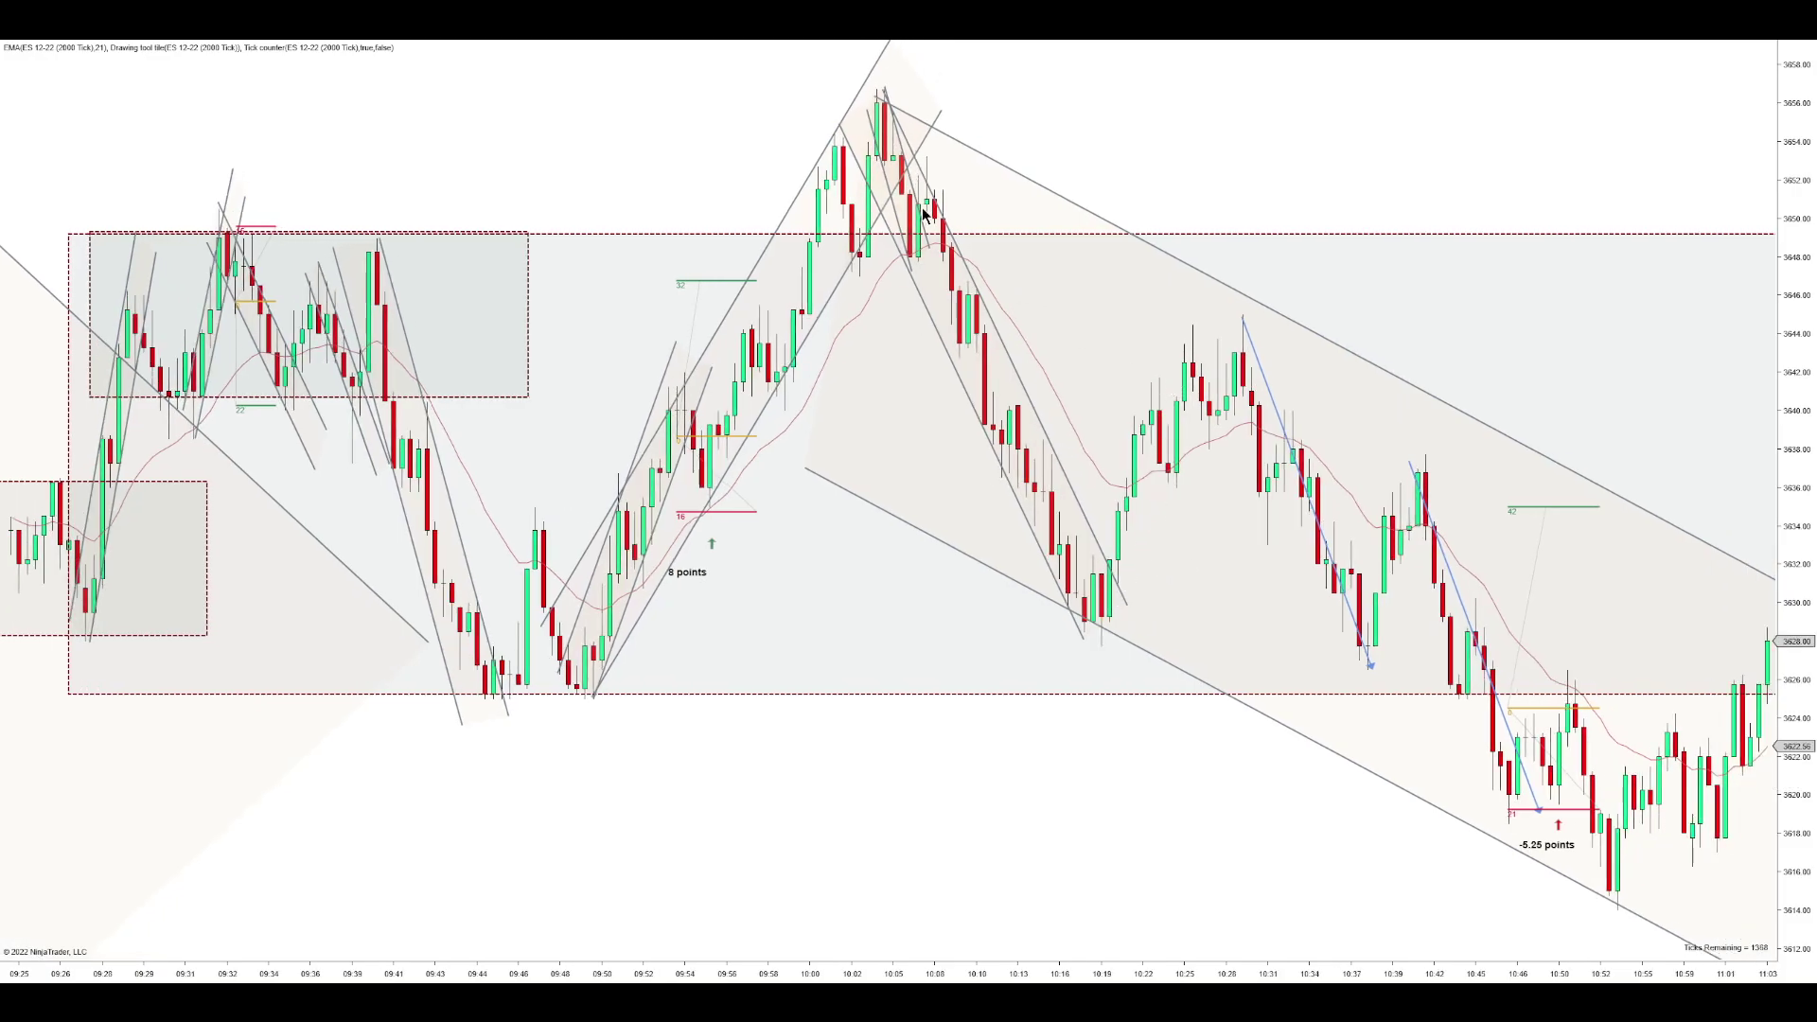
pyautogui.moveTo(1035, 975); pyautogui.dragTo(1098, 973)
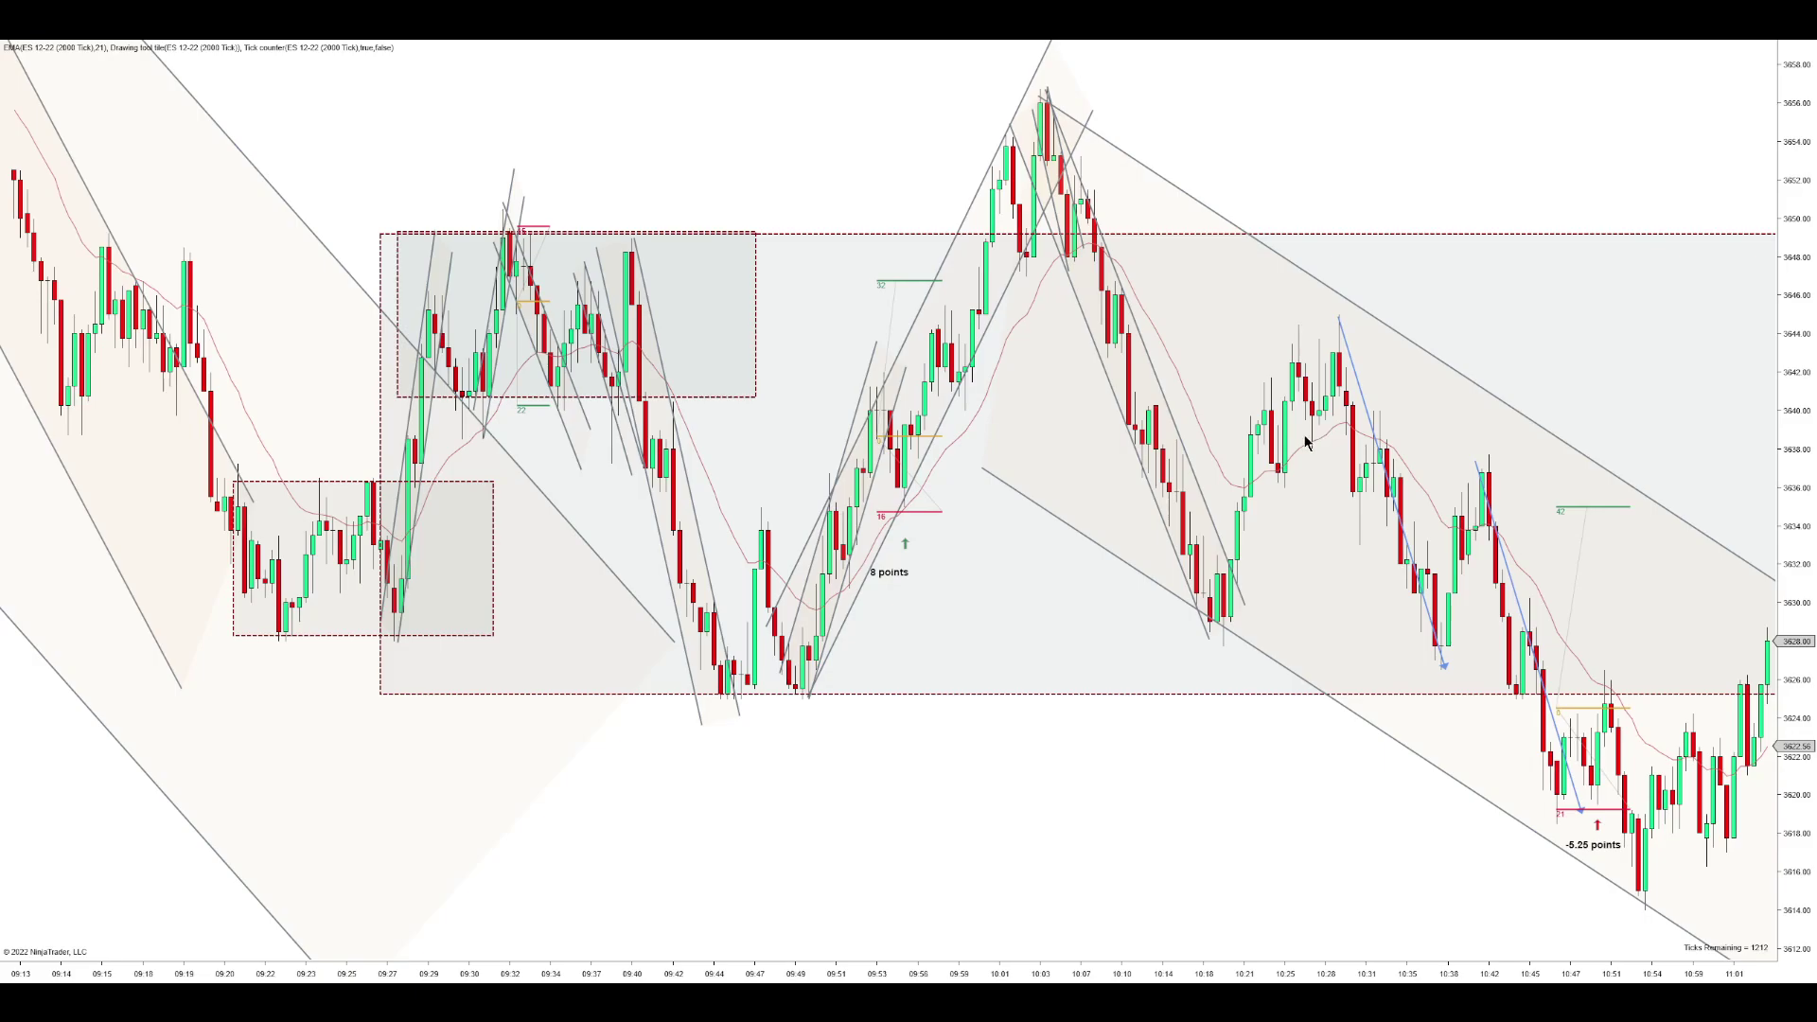
pyautogui.moveTo(1308, 966); pyautogui.dragTo(1438, 963)
pyautogui.scroll(-5, 1319, 896)
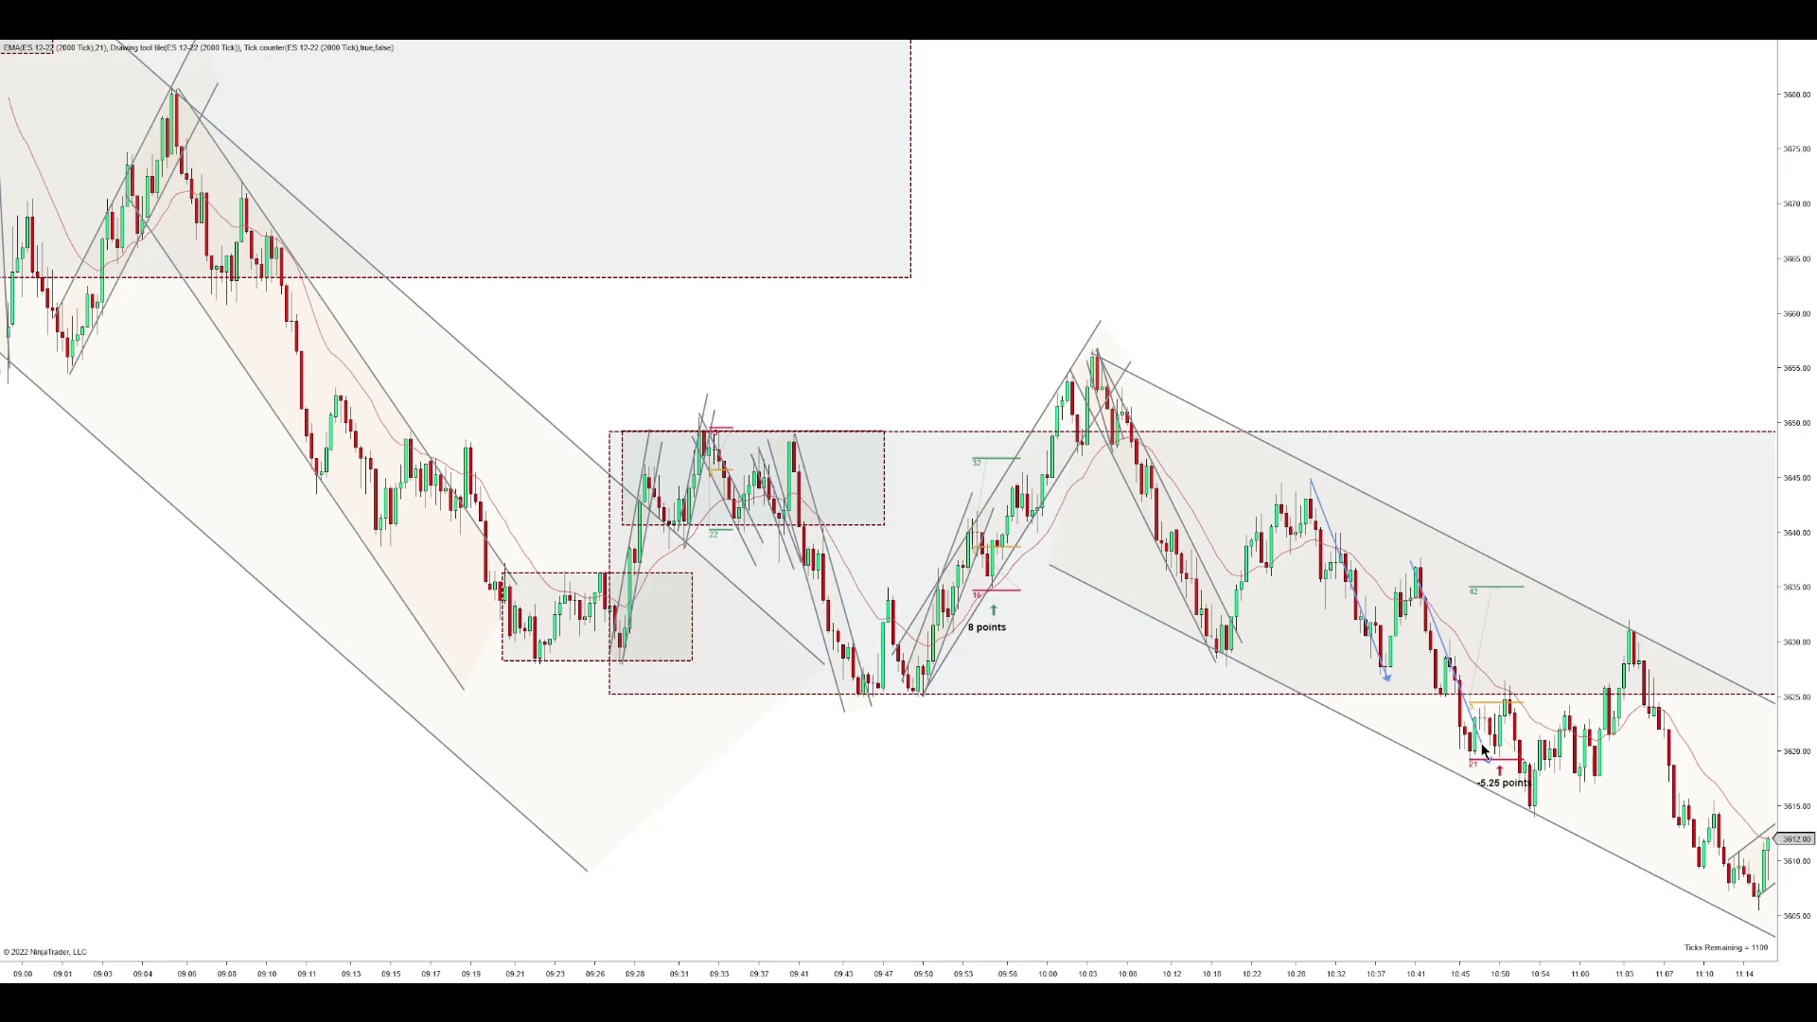
pyautogui.scroll(3, 1400, 963)
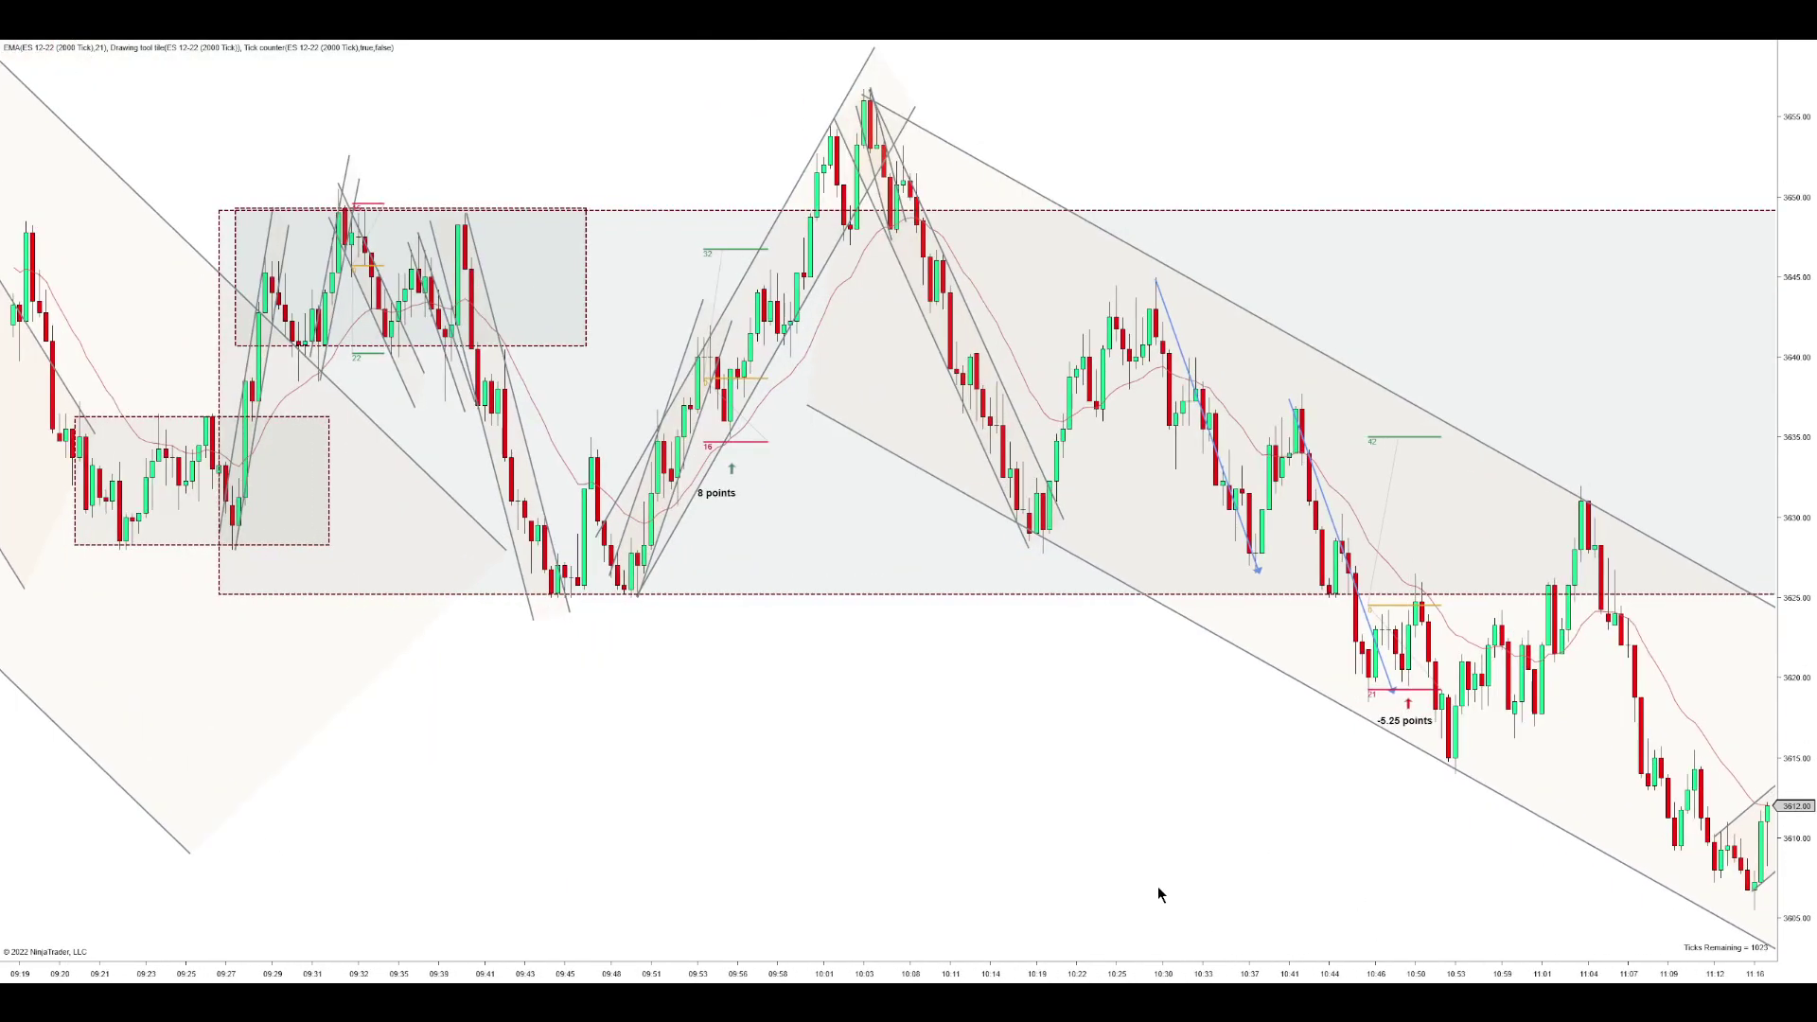
pyautogui.scroll(1, 1160, 895)
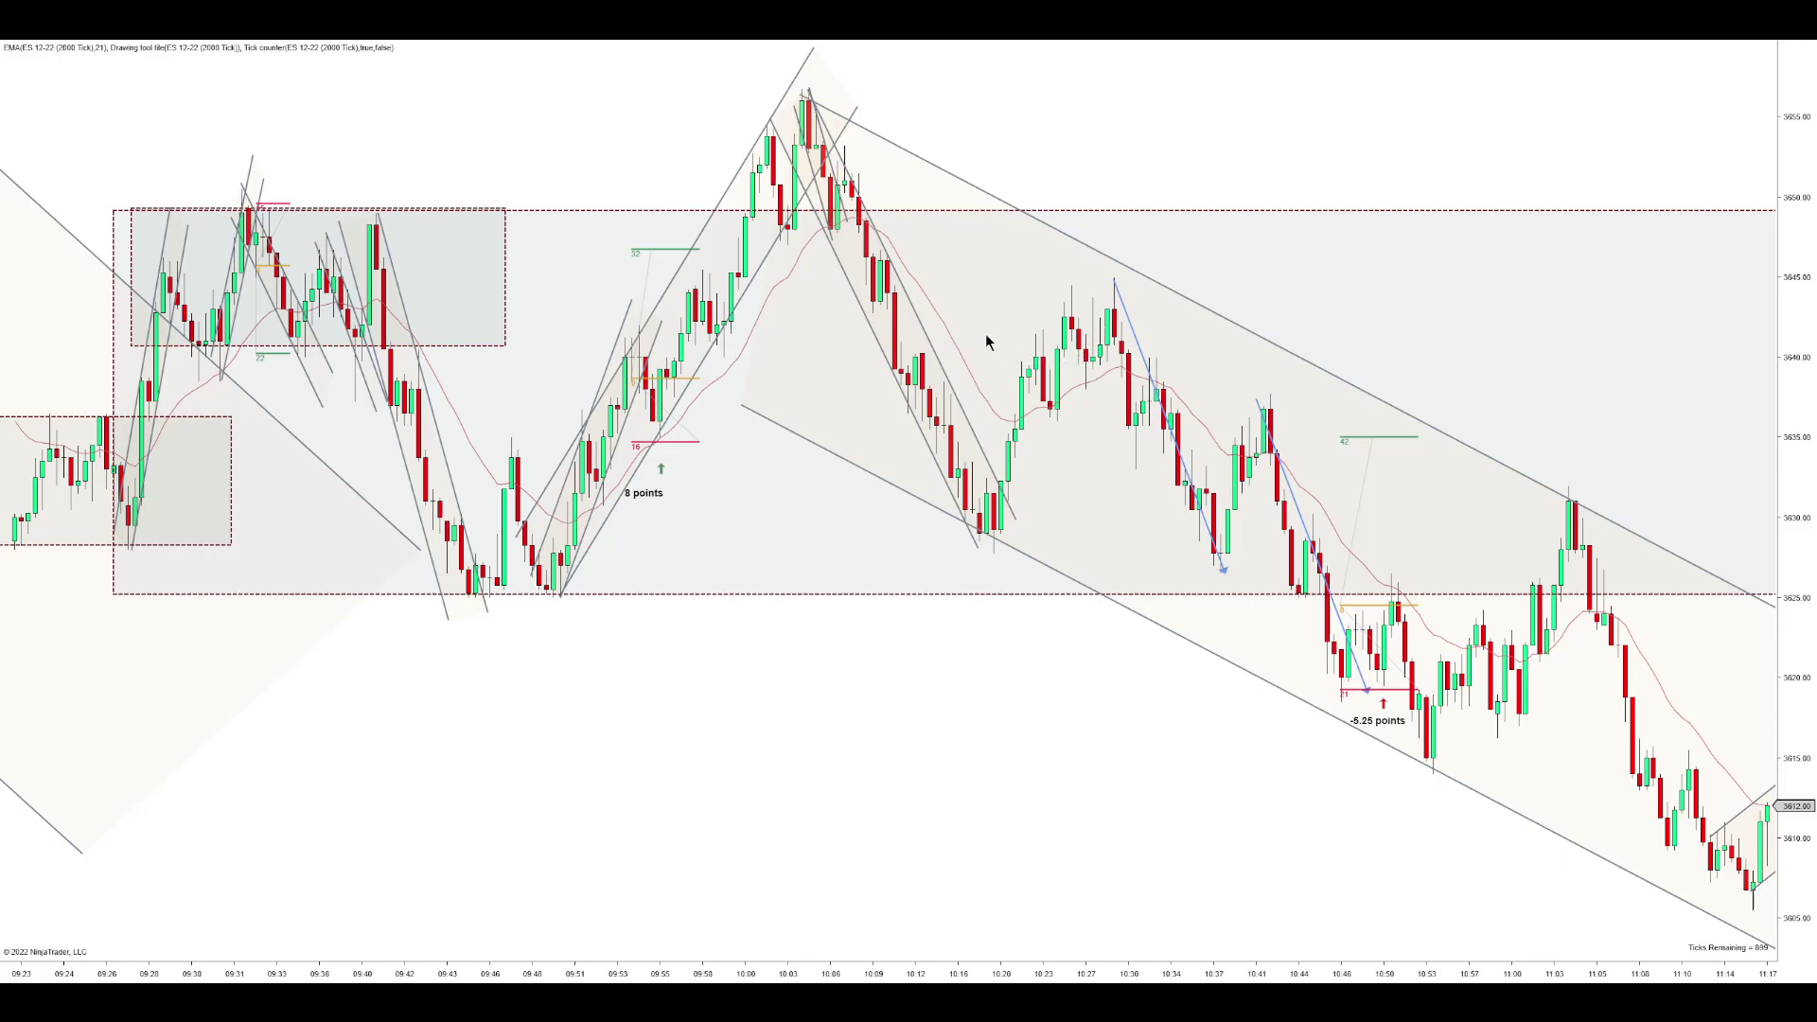
# - Select the small rising channel and the blue 10:30s line, then zoom out to show bars from 08:41
pyautogui.click(978, 540)
pyautogui.click(1039, 302)
pyautogui.click(996, 554)
pyautogui.click(1142, 358)
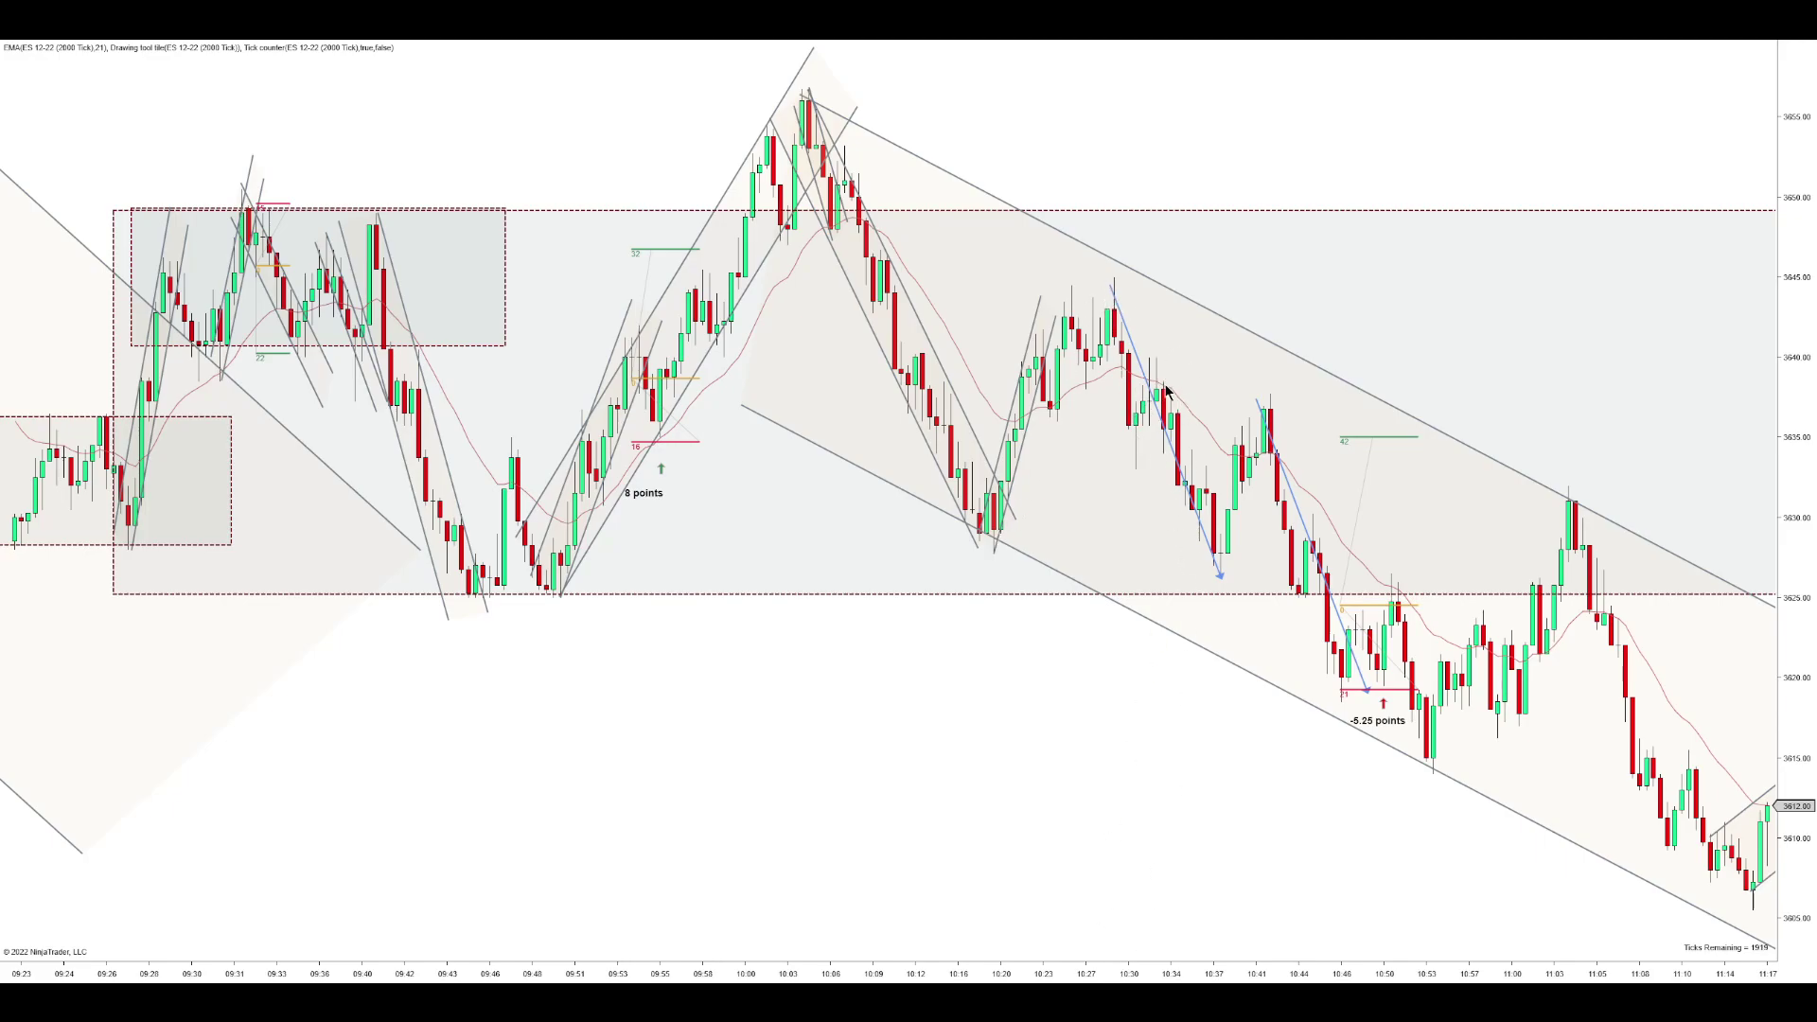
pyautogui.moveTo(1268, 966); pyautogui.dragTo(1314, 947)
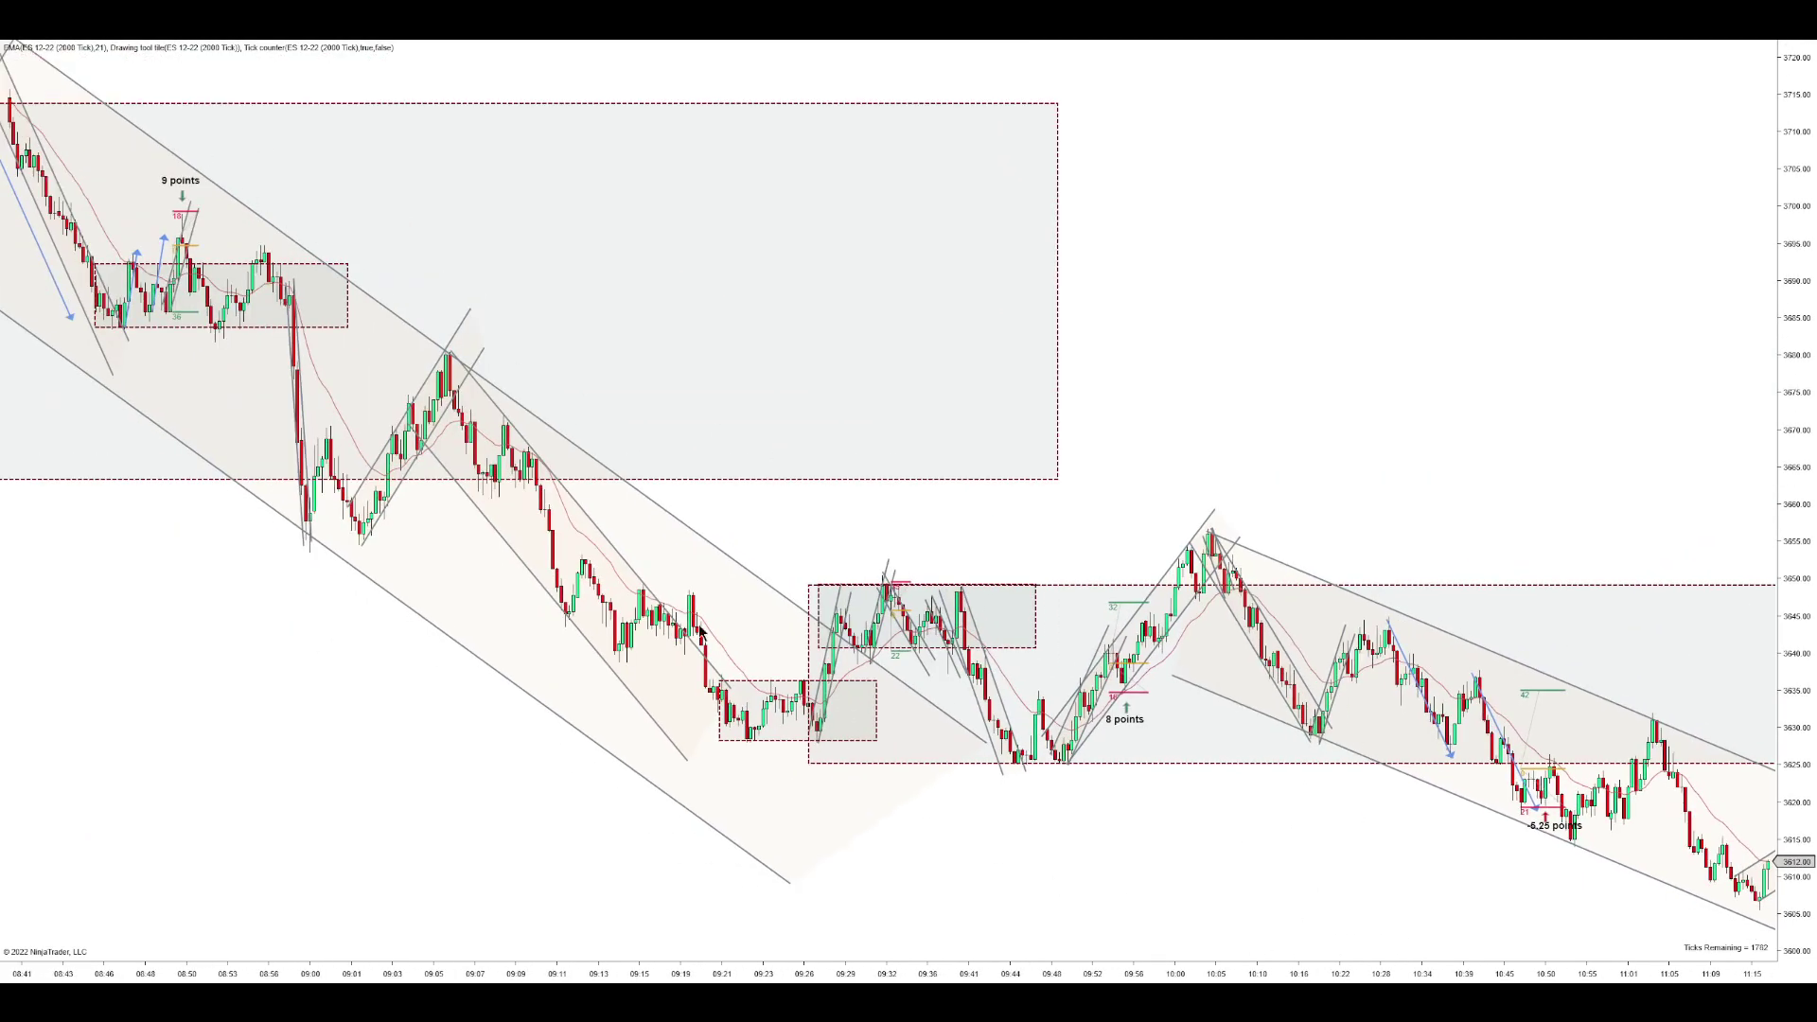
# - Zoom and pan to frame roughly 09:41–11:20 around the falling channel and the -5.25 points trade
pyautogui.scroll(3, 1482, 975)
pyautogui.scroll(1, 1171, 932)
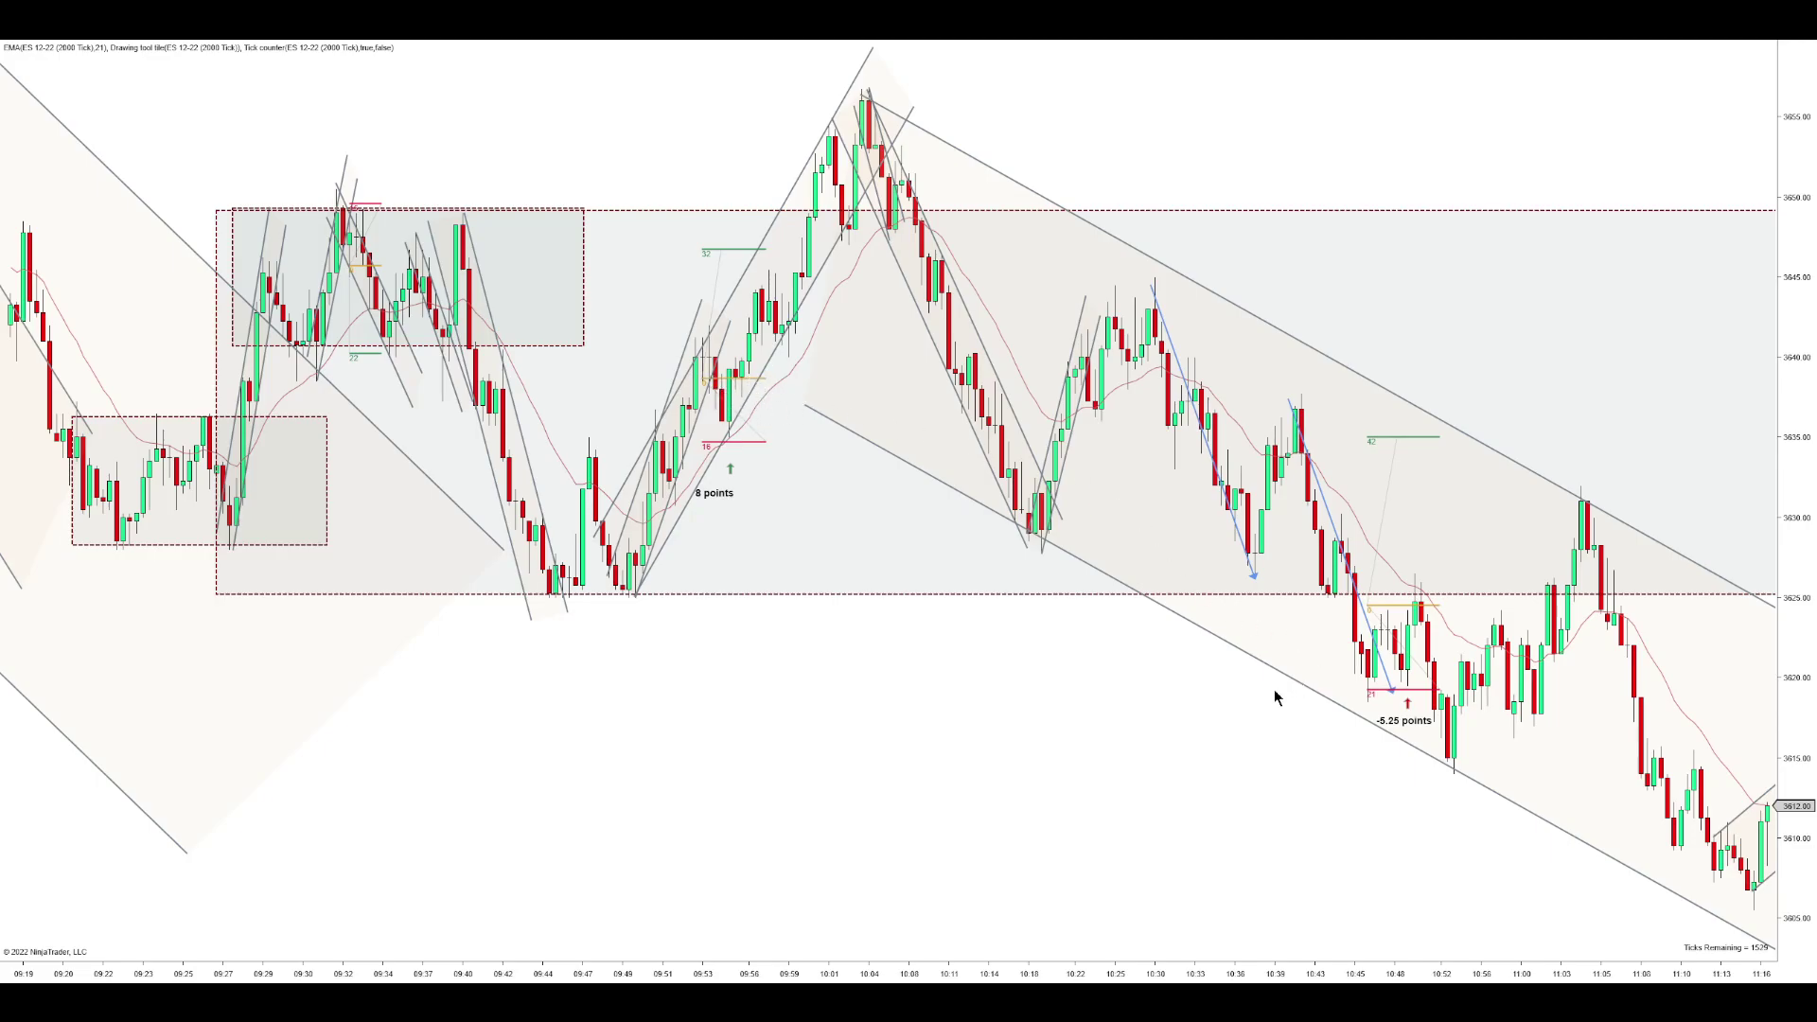
pyautogui.moveTo(1230, 706); pyautogui.dragTo(1172, 670)
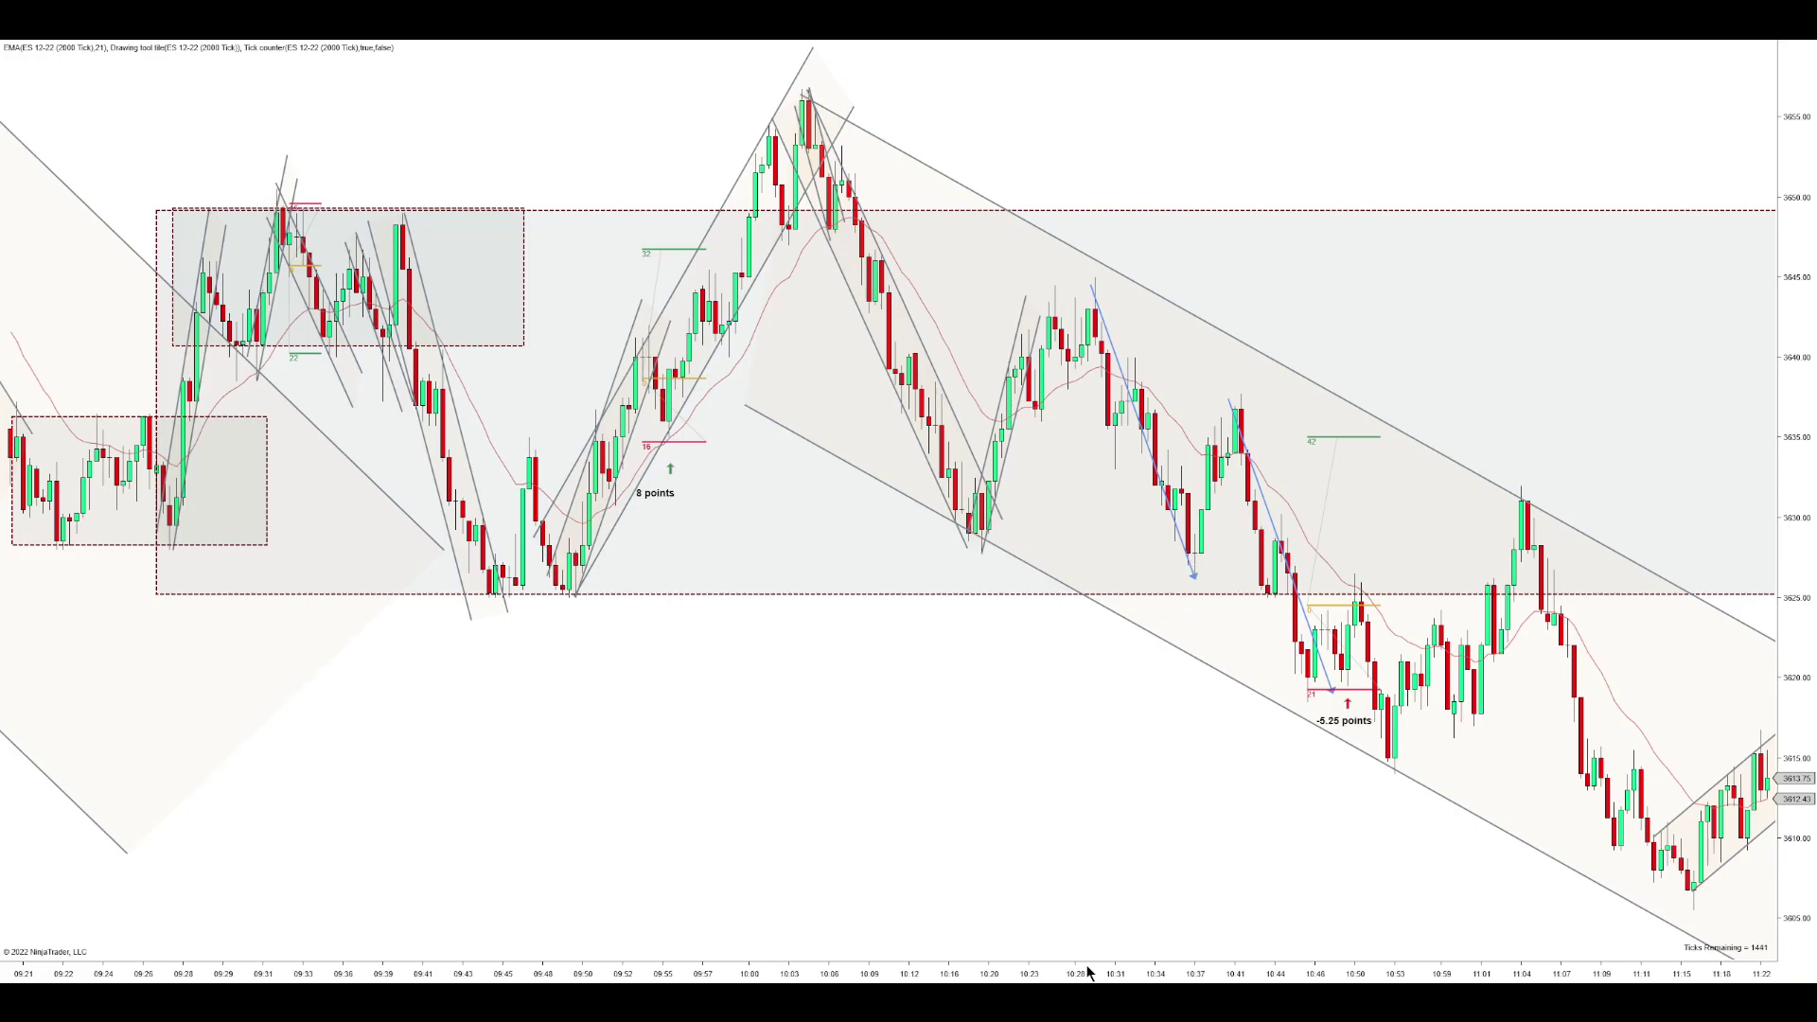
pyautogui.moveTo(1088, 970); pyautogui.dragTo(1405, 904)
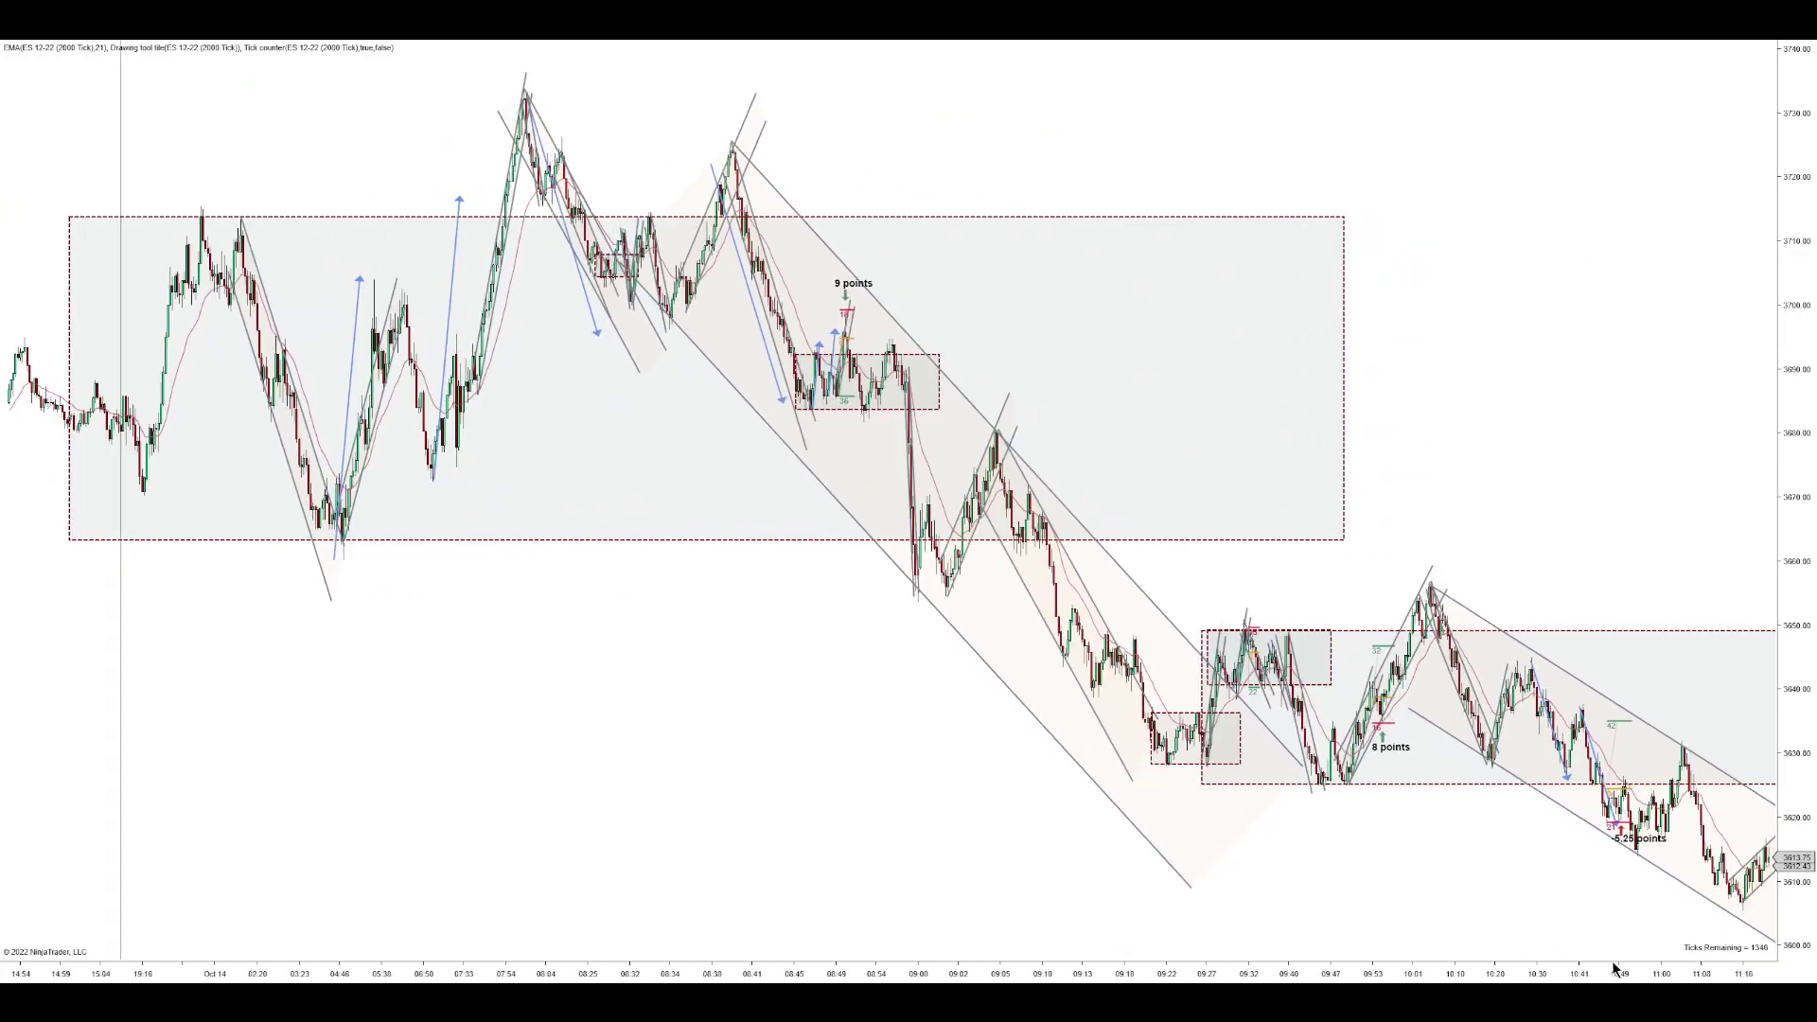
pyautogui.moveTo(1615, 969); pyautogui.dragTo(678, 909)
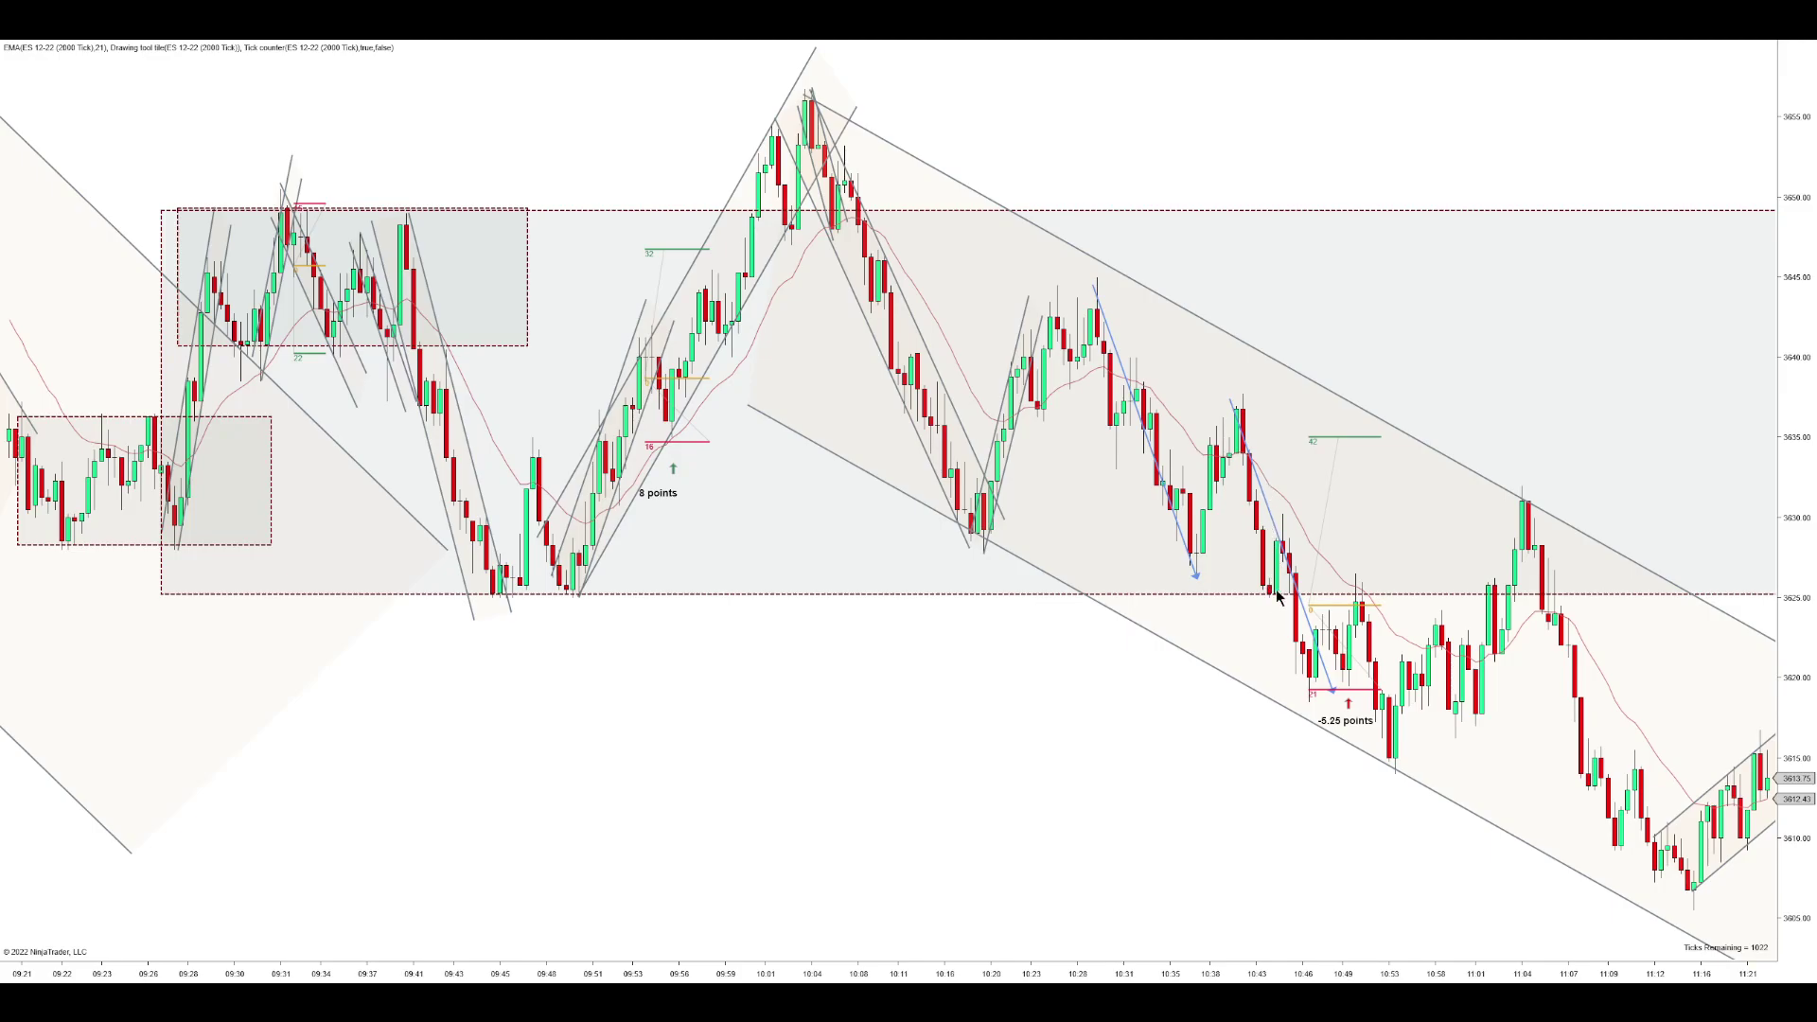
pyautogui.moveTo(1346, 971); pyautogui.dragTo(1150, 833)
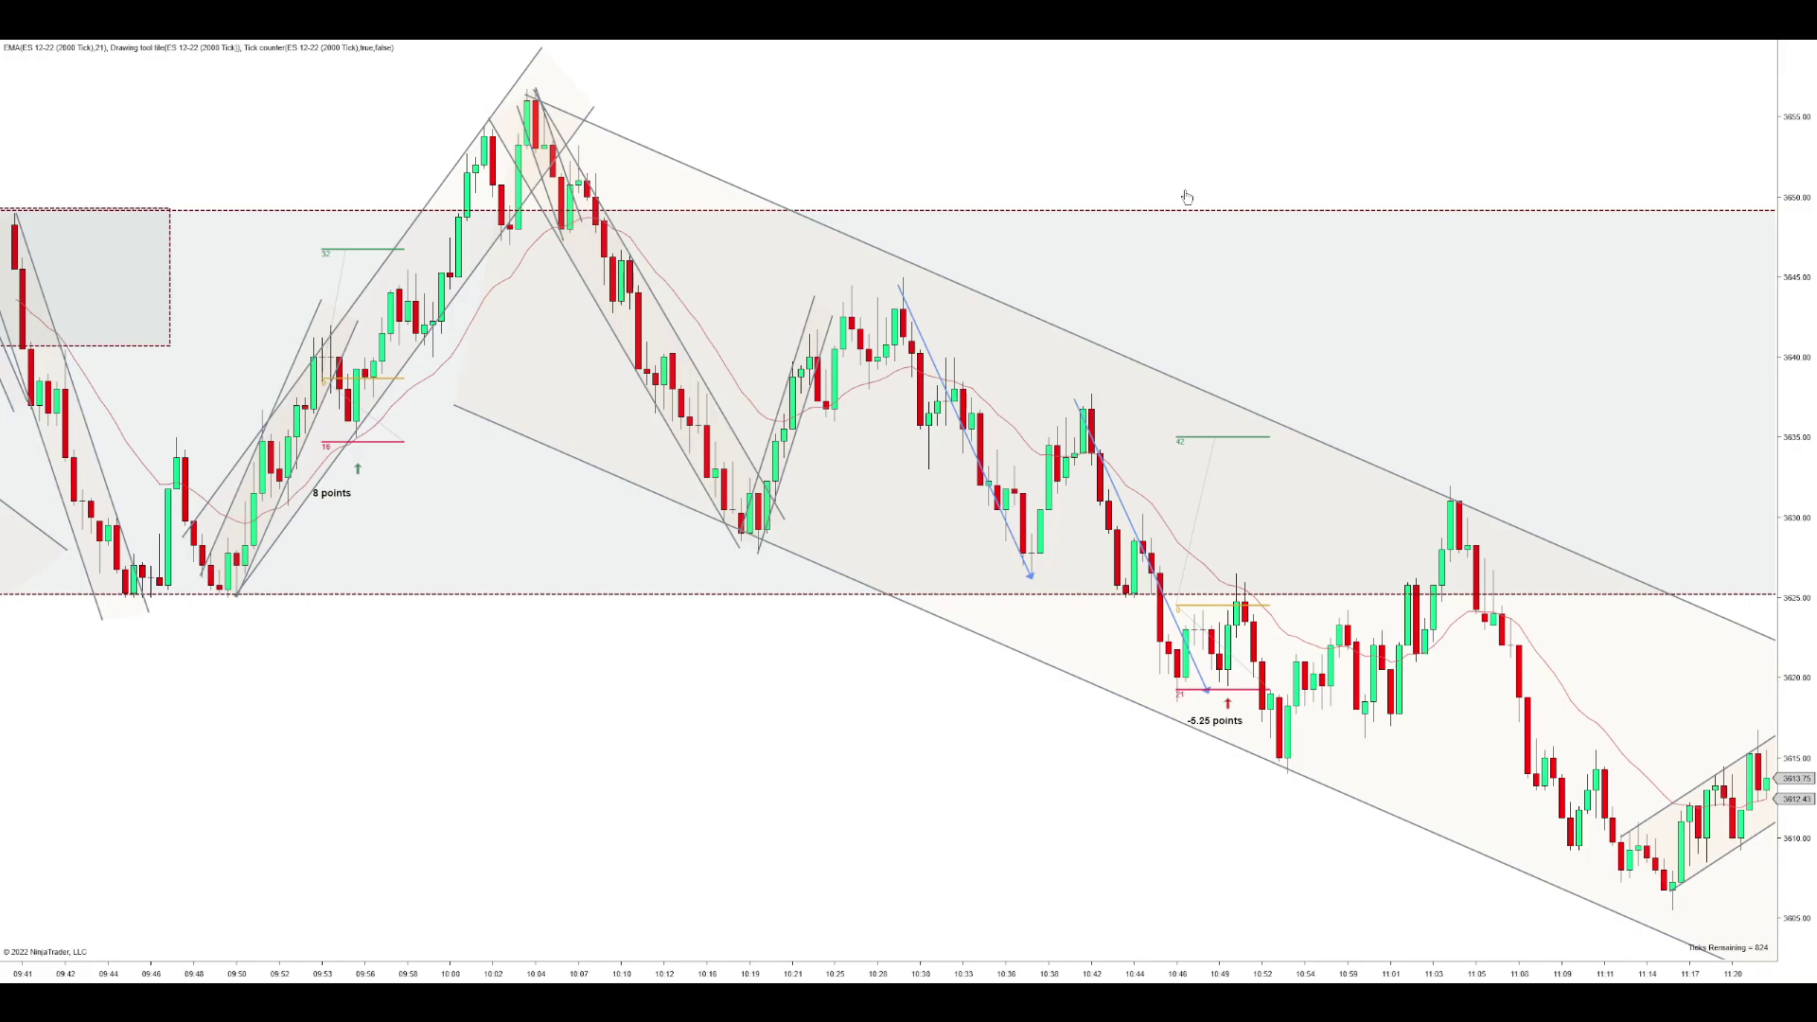
# - Draw a narrow trend channel from the 10:42 high down along the sharp drop
pyautogui.hotkey('ctrl', 'F11')
pyautogui.click(1093, 393)
pyautogui.click(1140, 615)
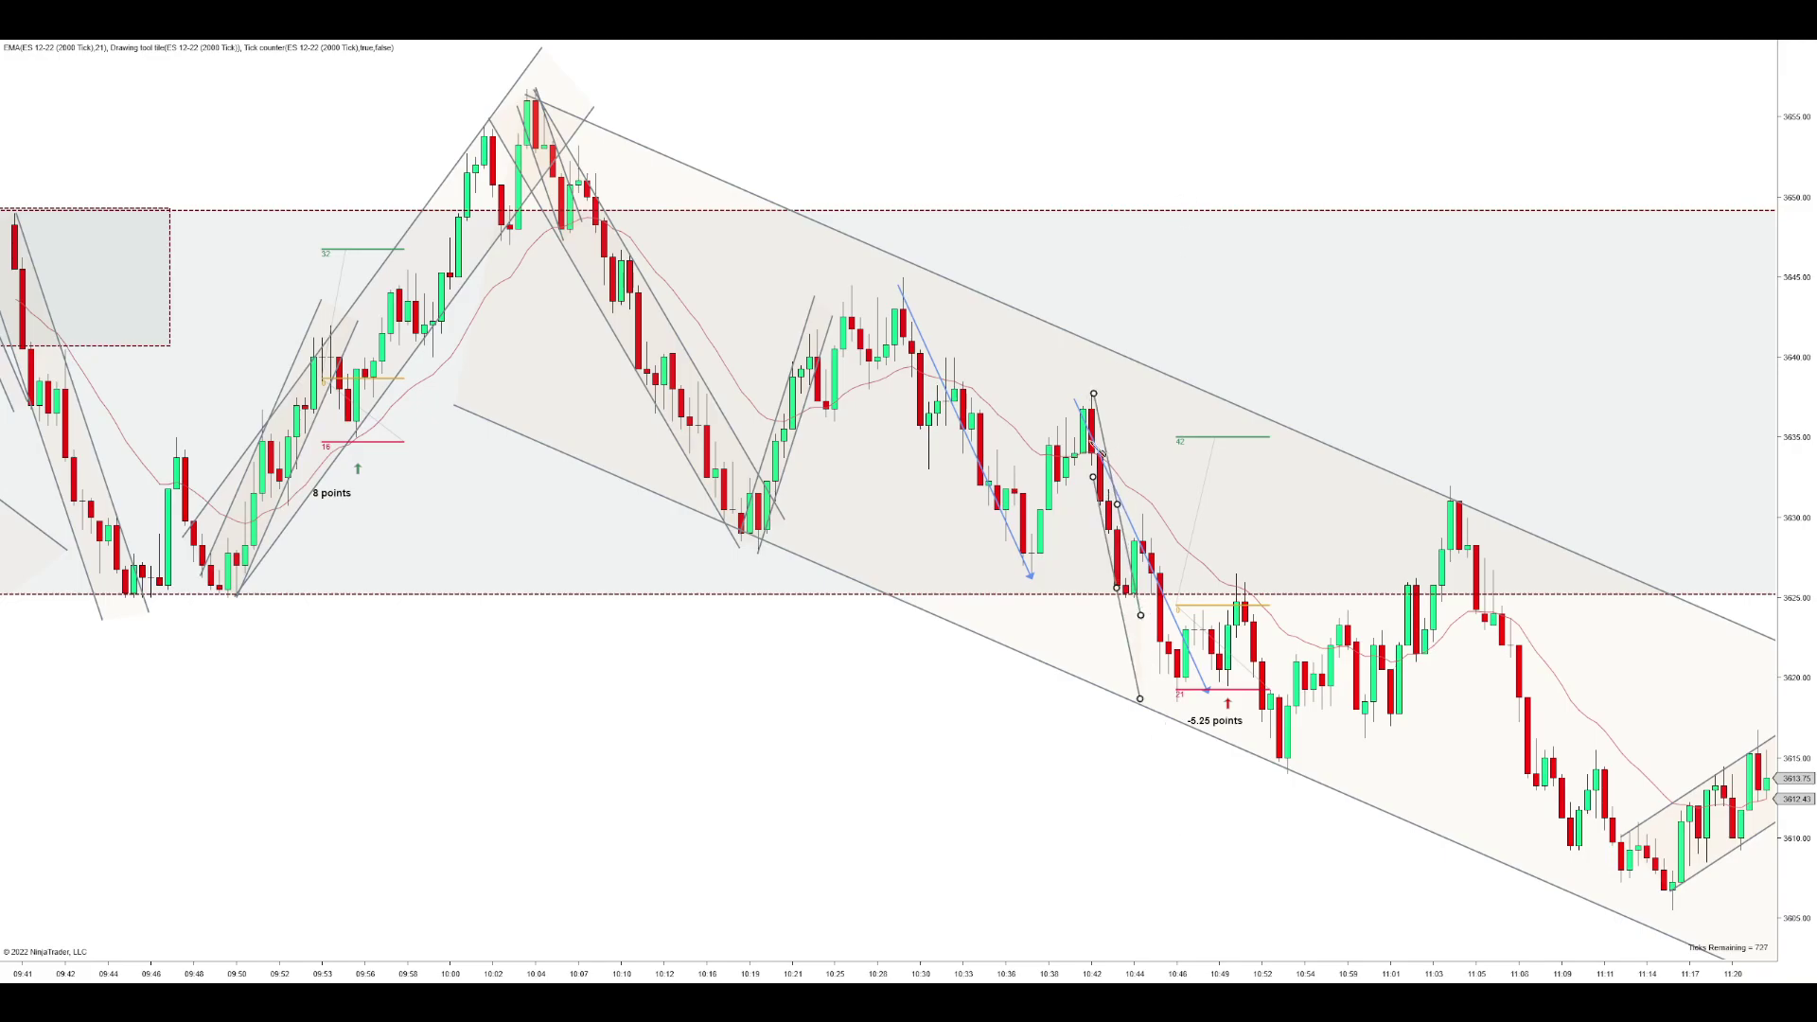
pyautogui.click(1074, 398)
# - Try stretching the narrow channel's lower anchor further down, then undo the reshape
pyautogui.scroll(-1, 1271, 521)
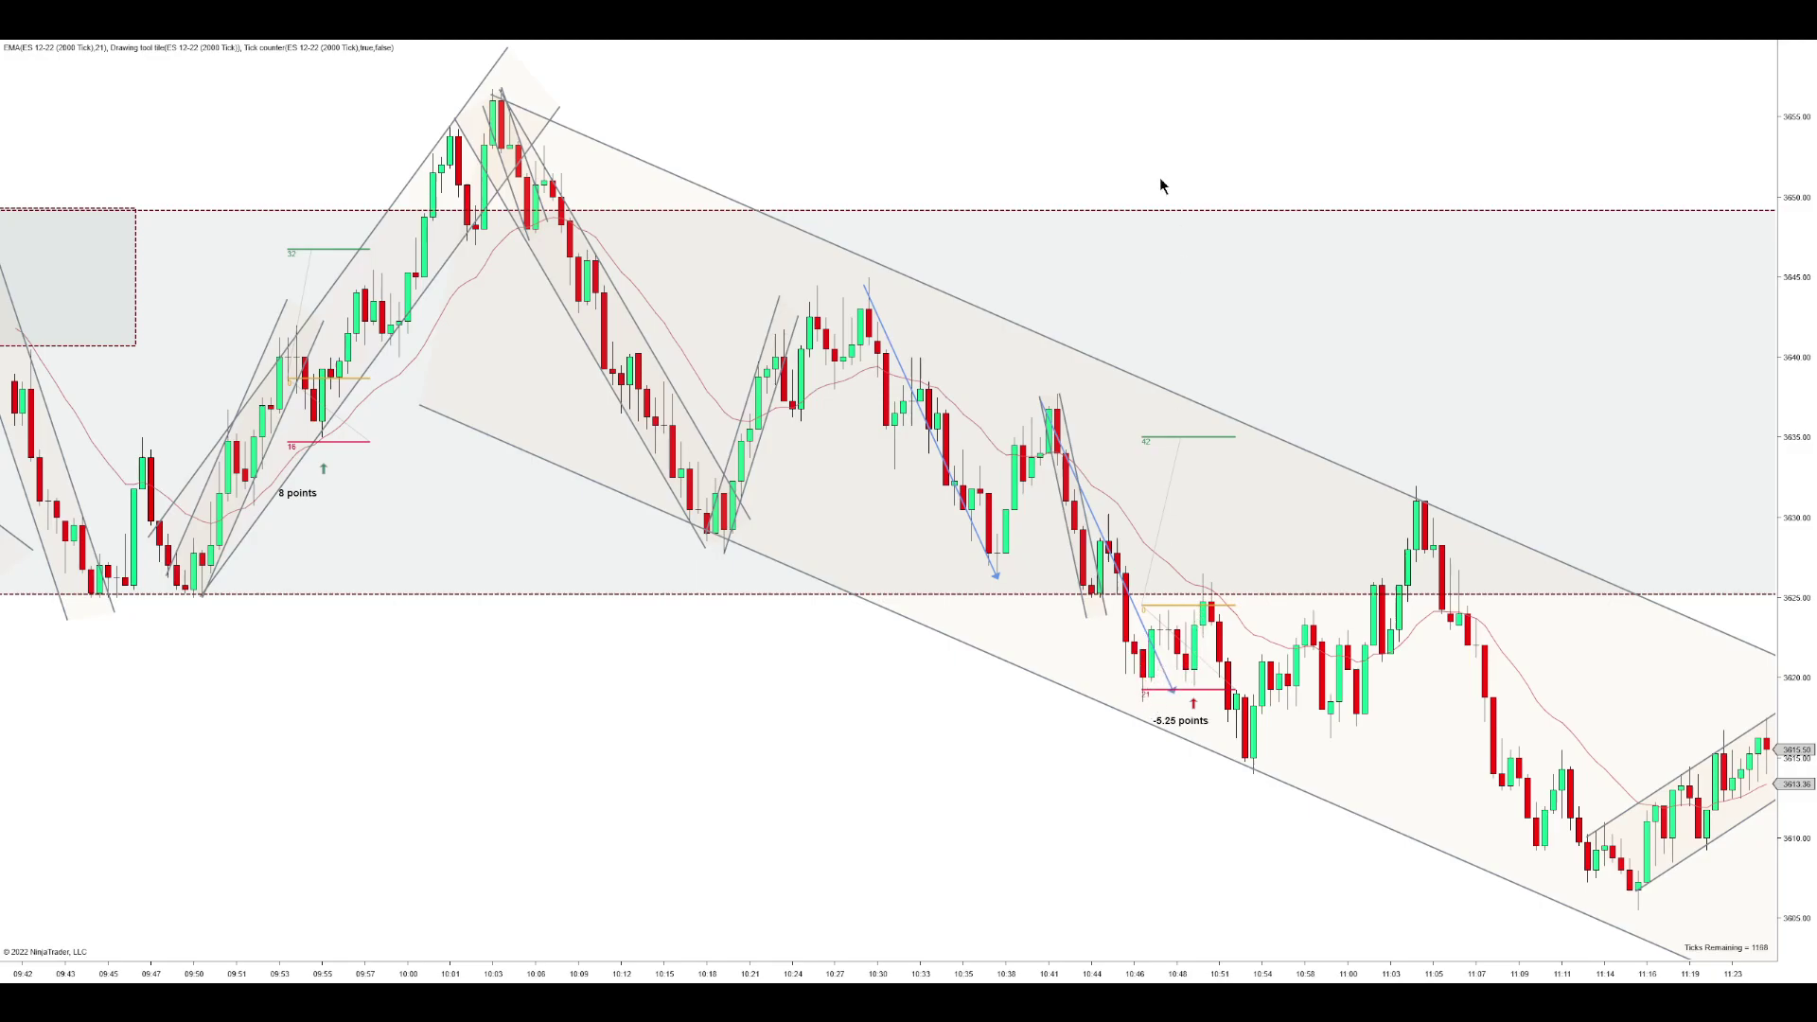
pyautogui.moveTo(1086, 618); pyautogui.dragTo(1169, 728)
pyautogui.hotkey('ctrl', 'z')
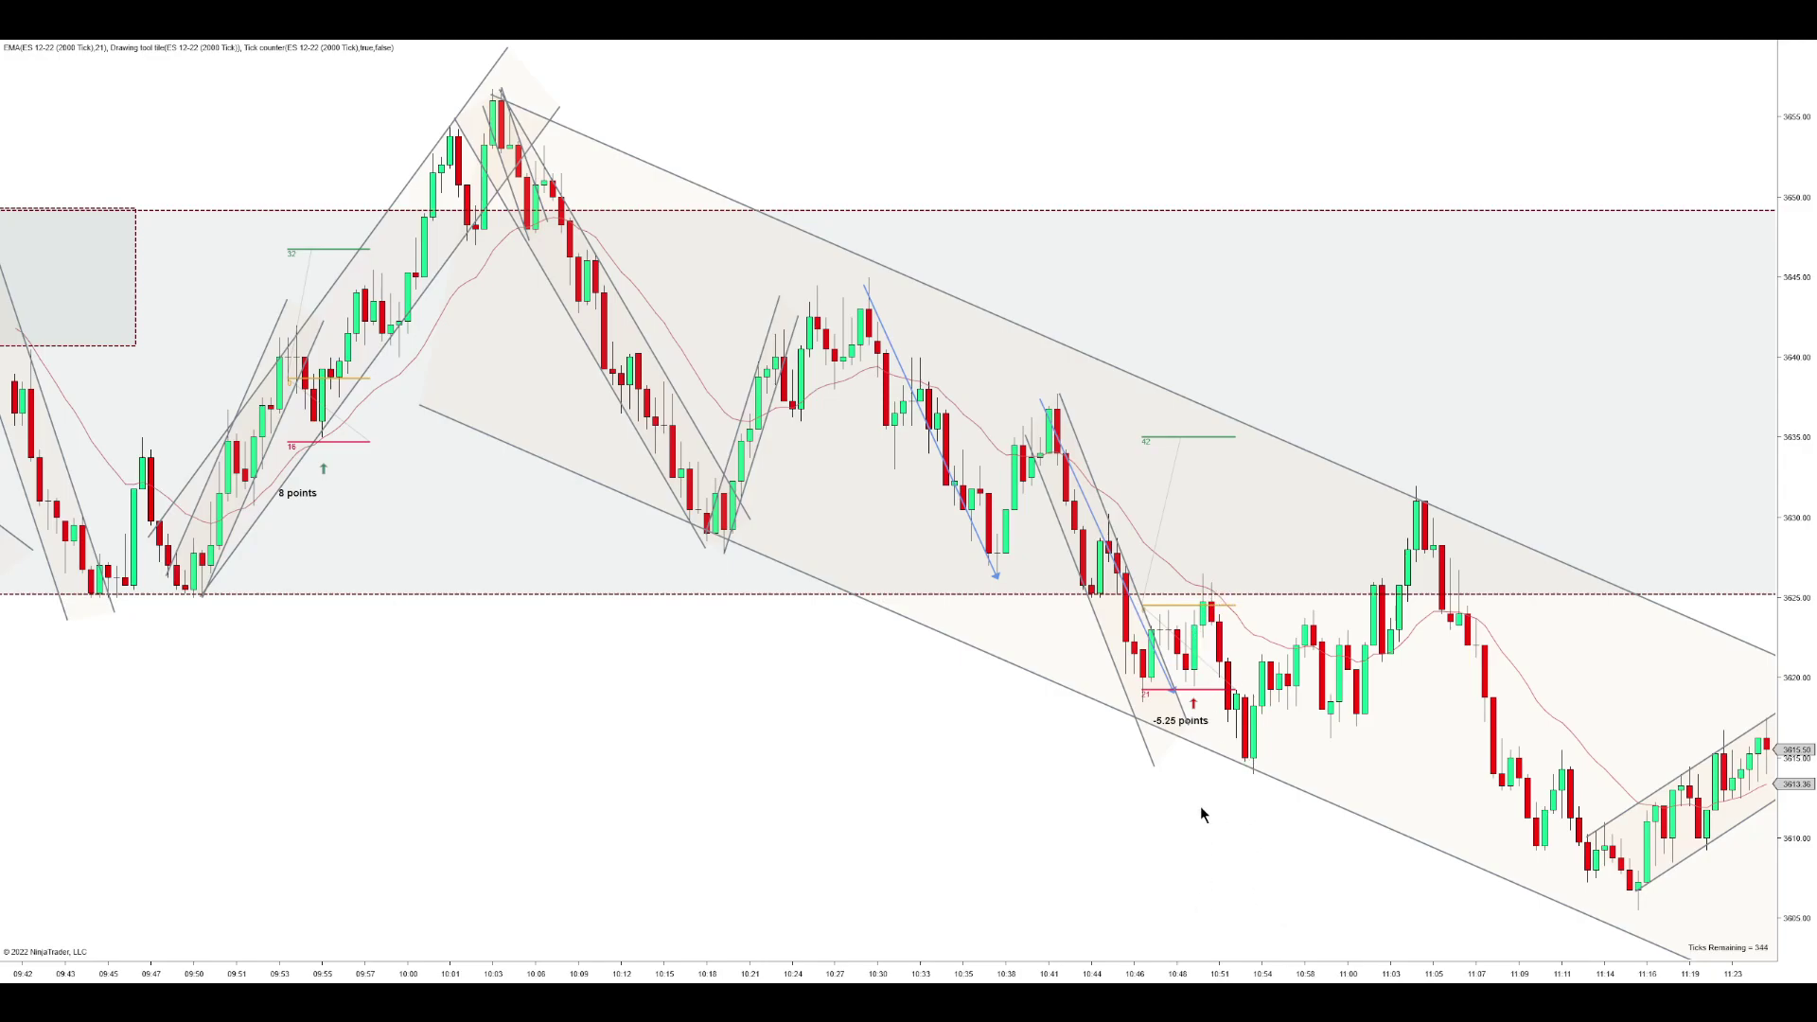
# - Delete the 42/21 target-and-stop marker at the -5.25 trade and bring newer bars into view
pyautogui.click(1163, 518)
pyautogui.press('Delete')
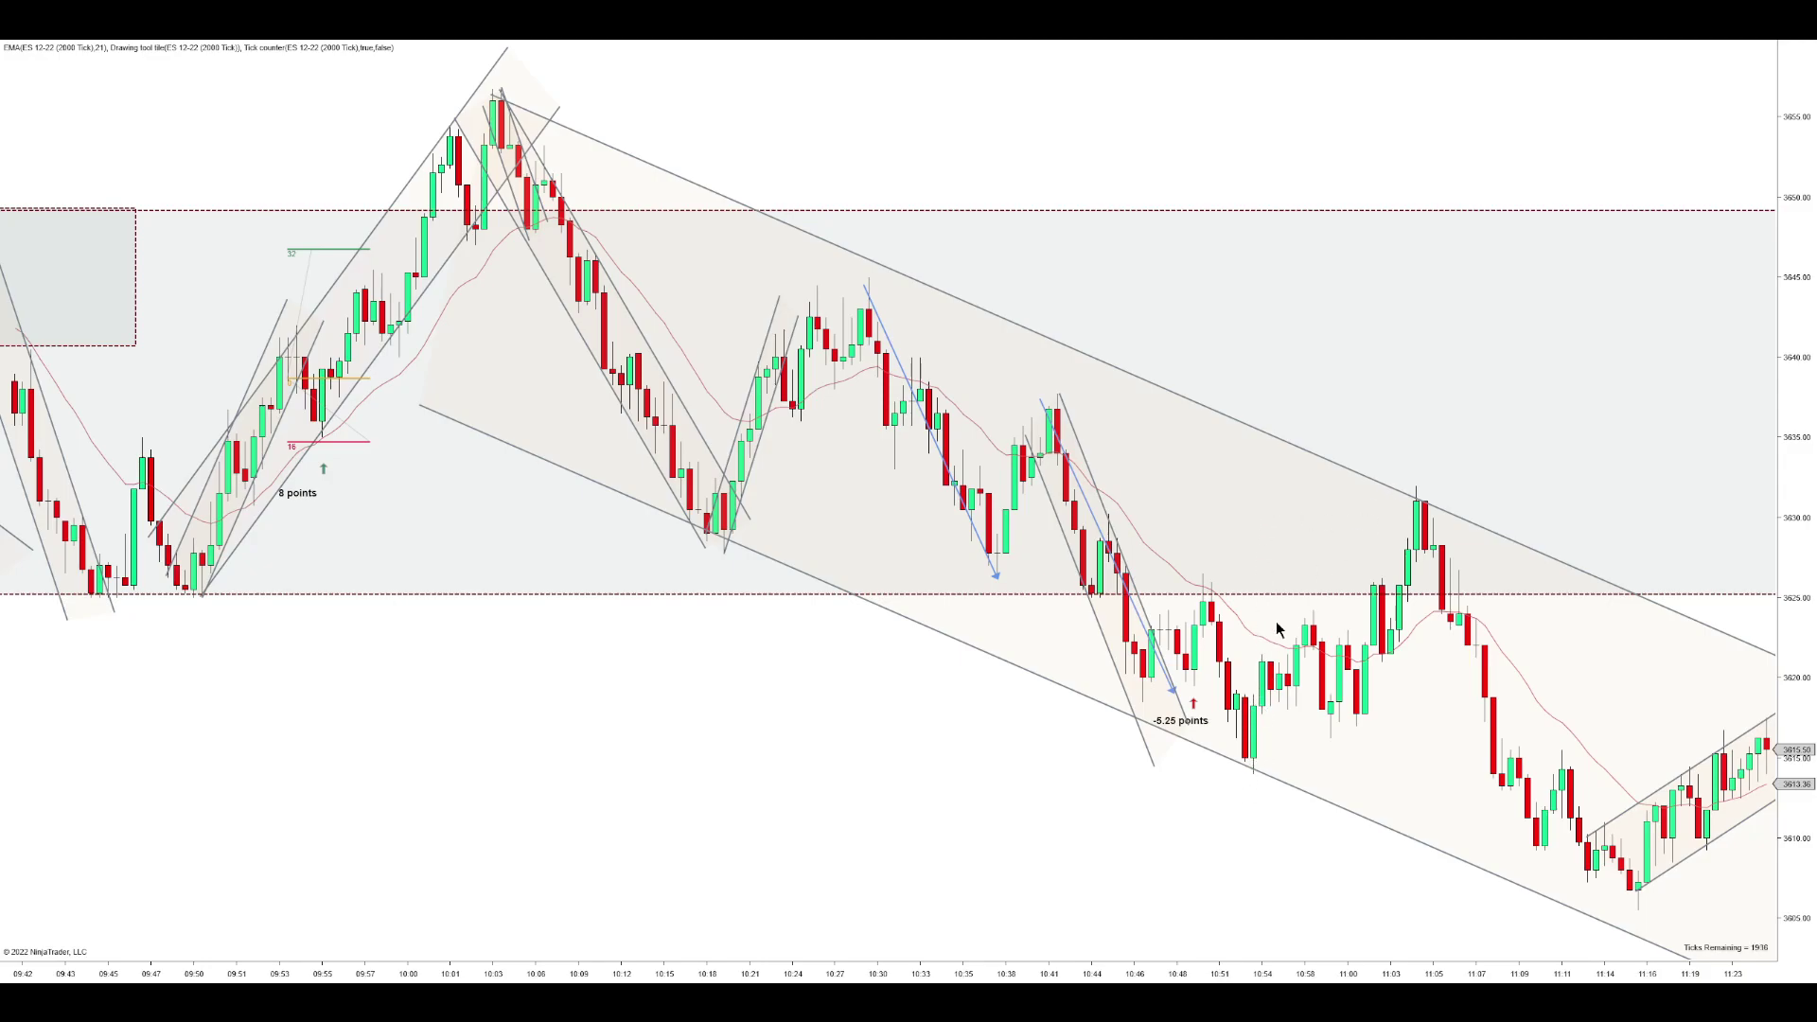
pyautogui.moveTo(1254, 972); pyautogui.dragTo(1339, 968)
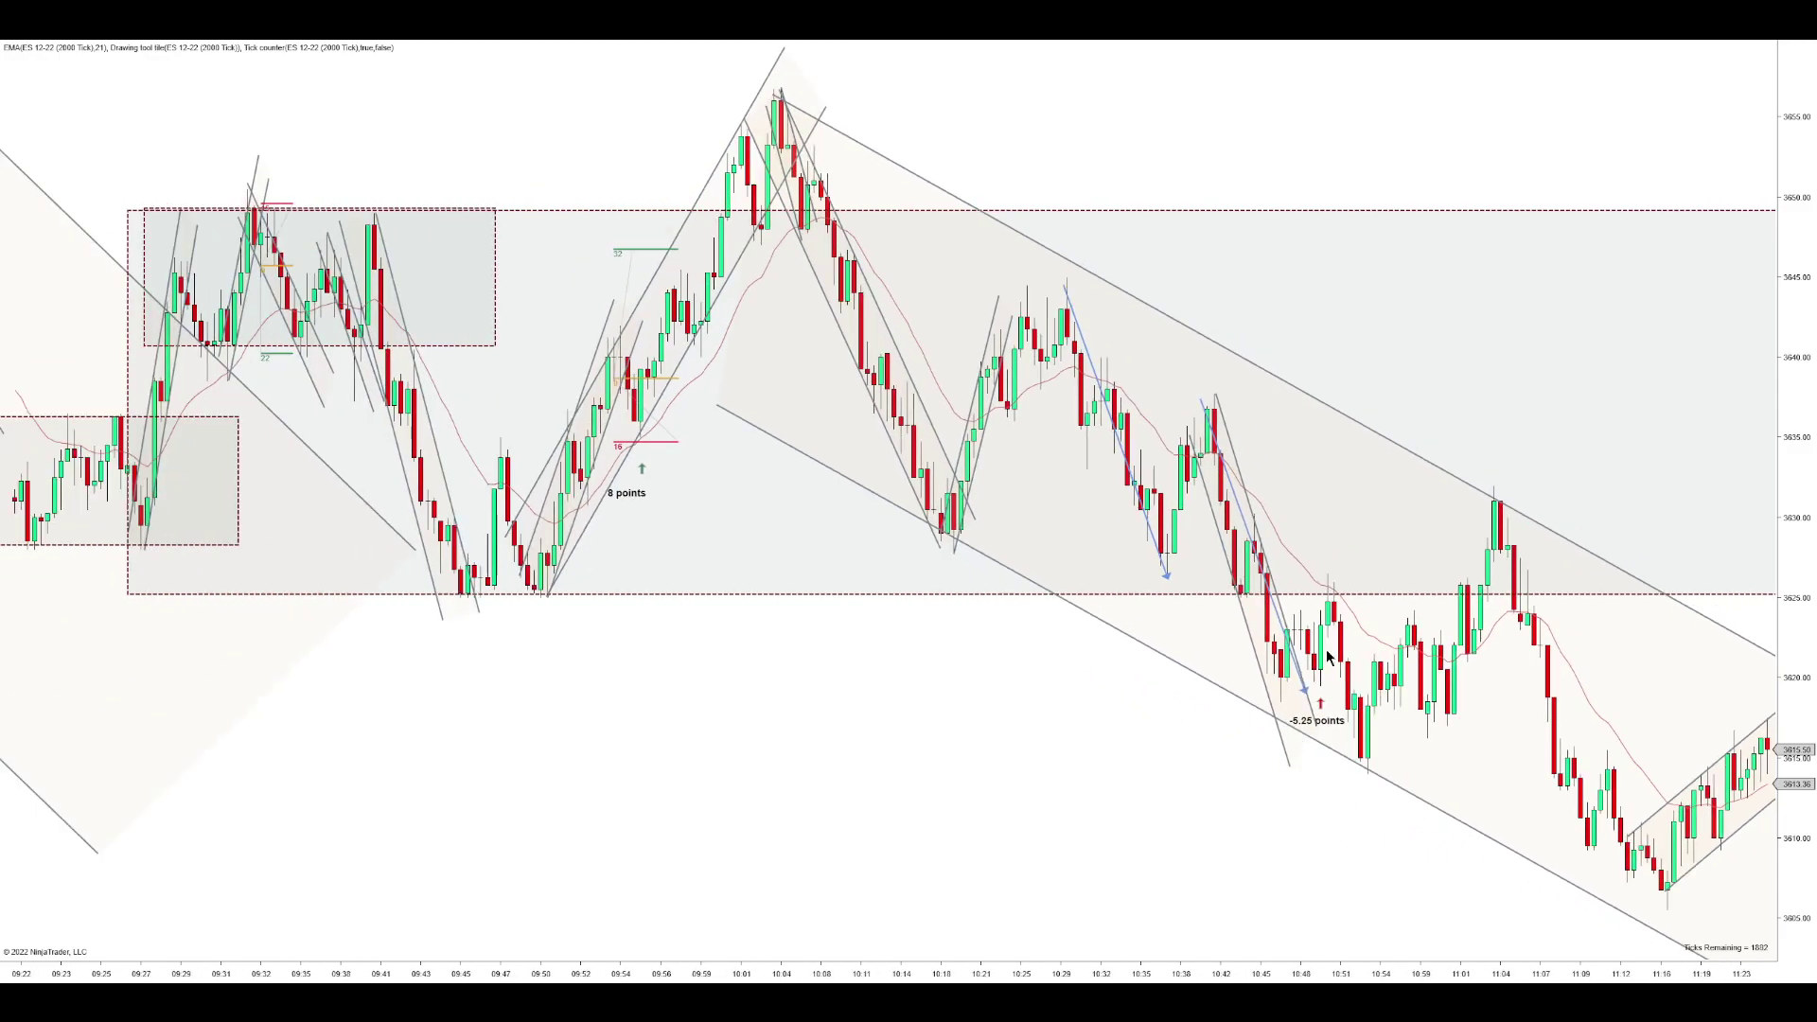
pyautogui.moveTo(1302, 840); pyautogui.dragTo(1255, 823)
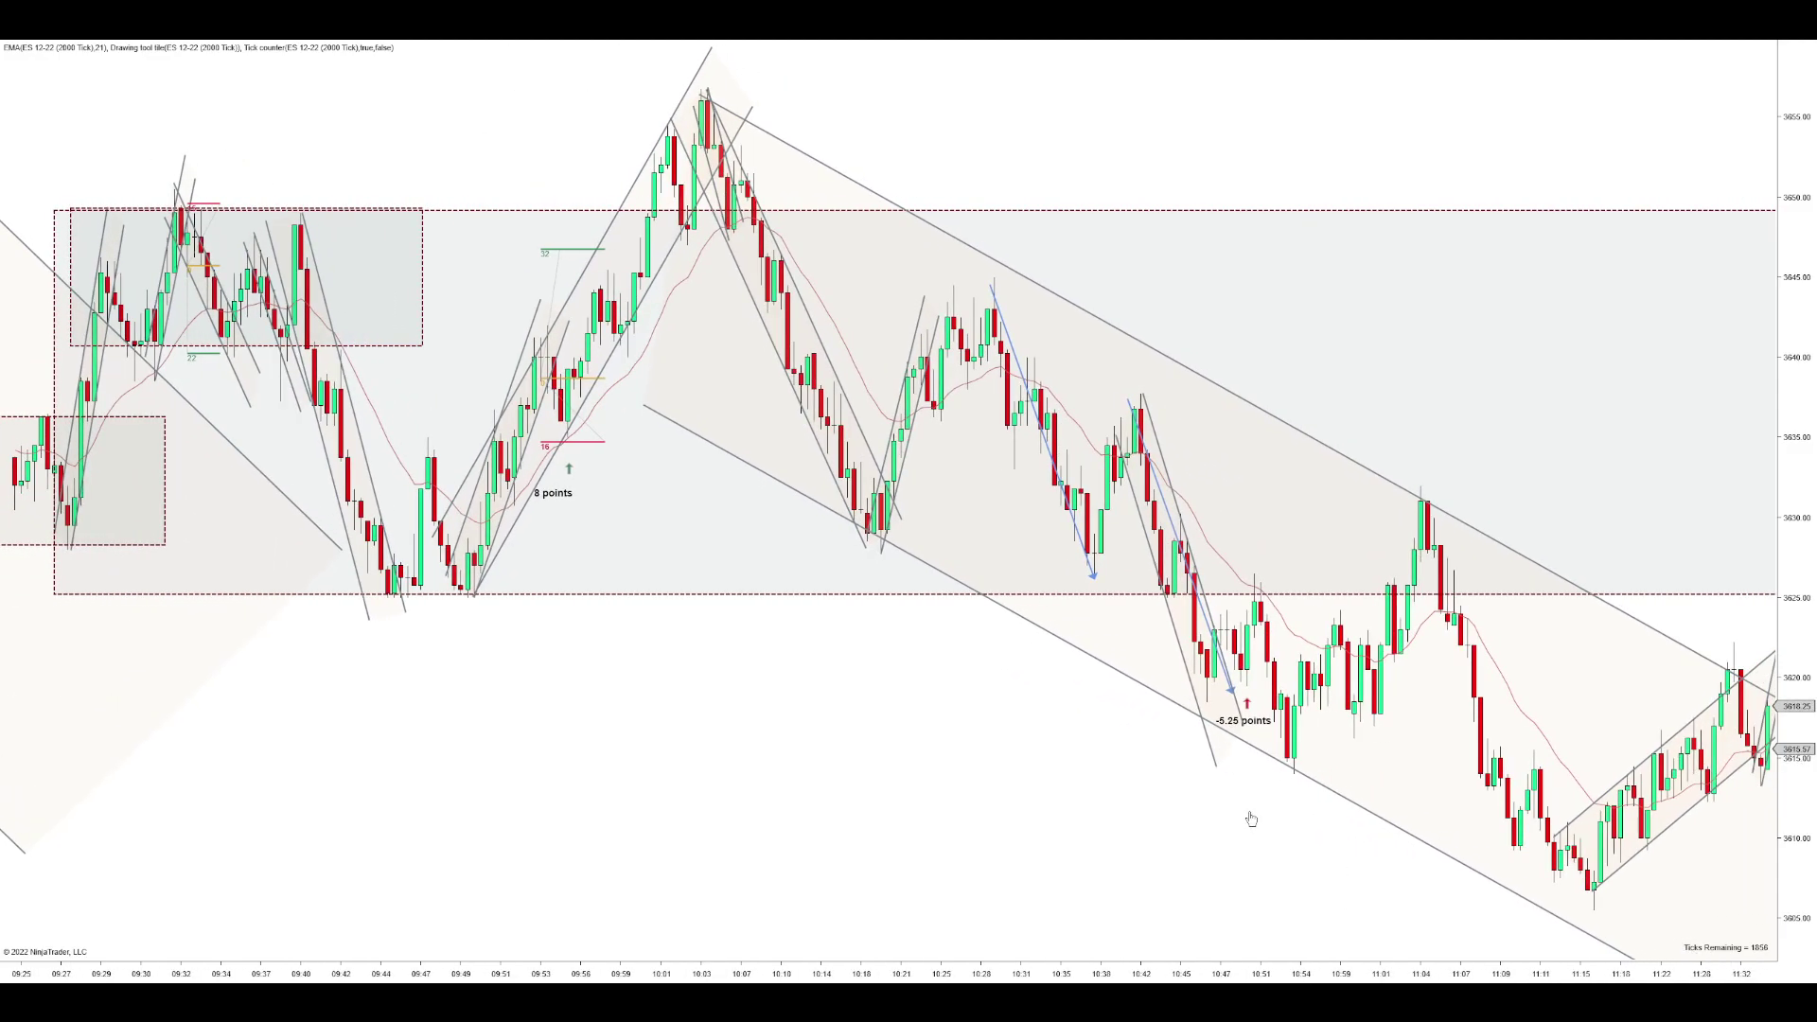
pyautogui.scroll(-1, 1250, 818)
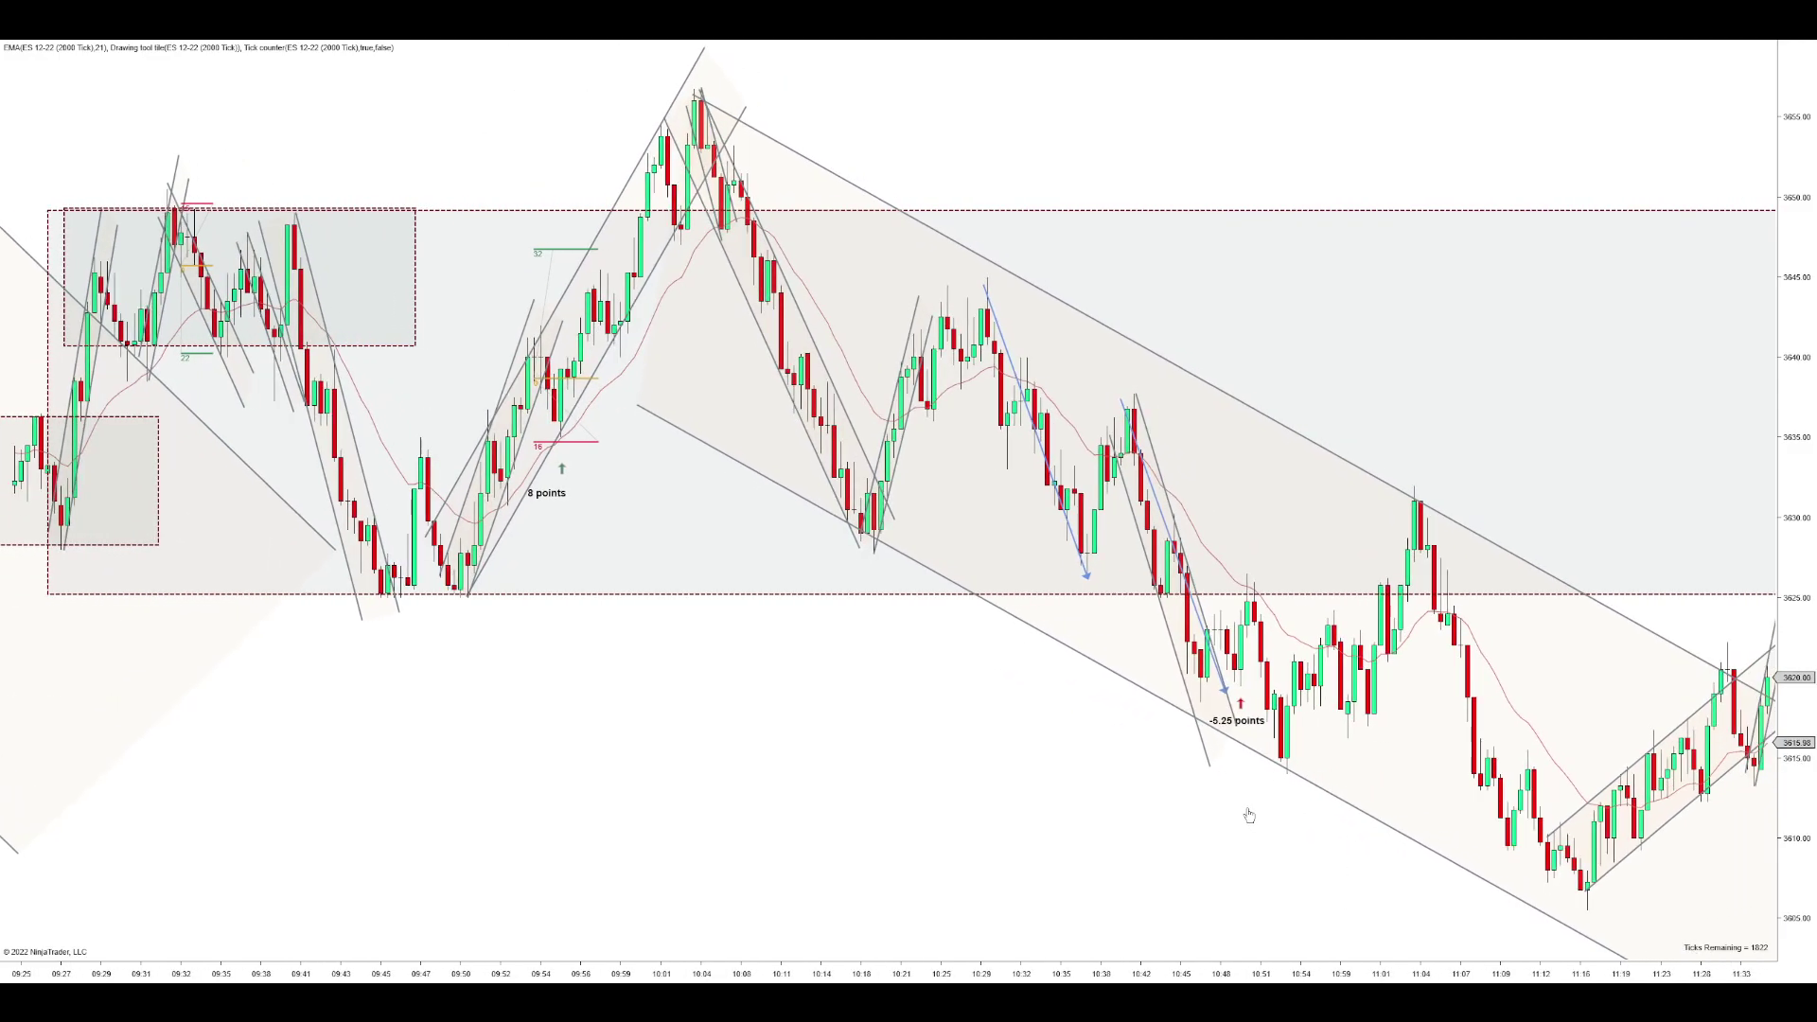
pyautogui.scroll(-5, 1211, 916)
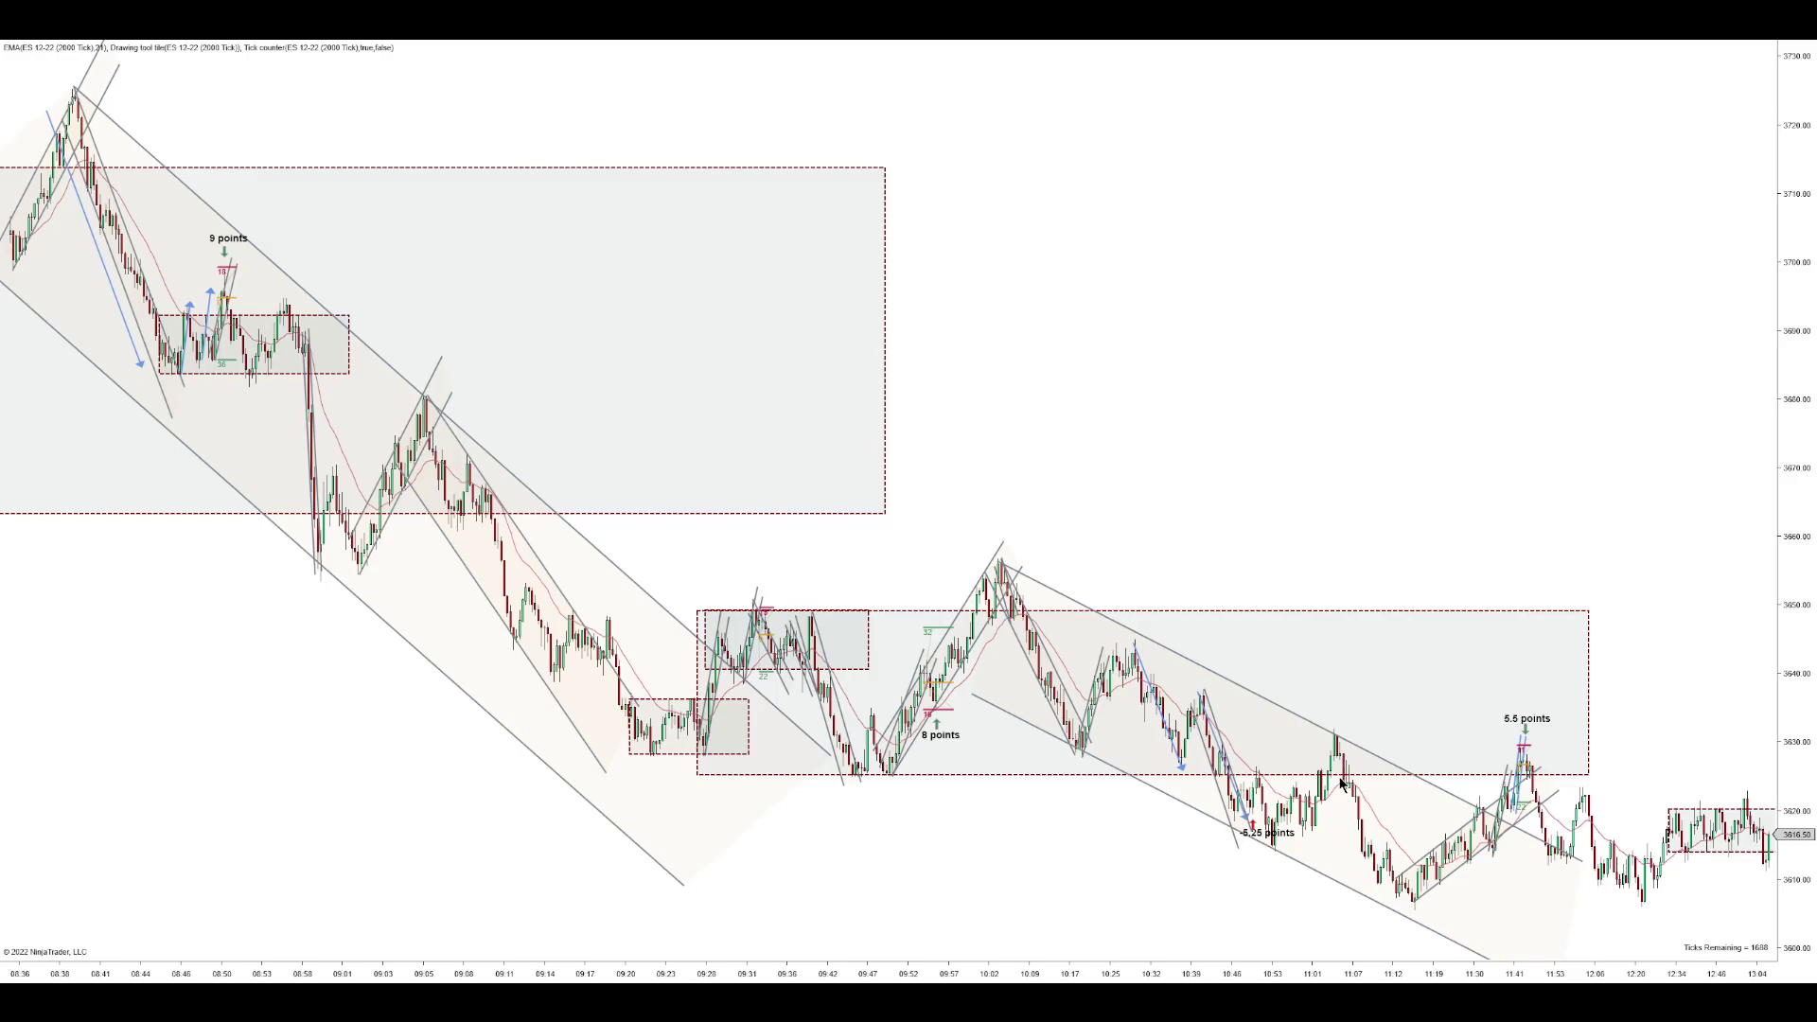
# - Widen the large upper dashed range box to the right and zoom in on 09:15–11:53
pyautogui.scroll(-4, 1117, 975)
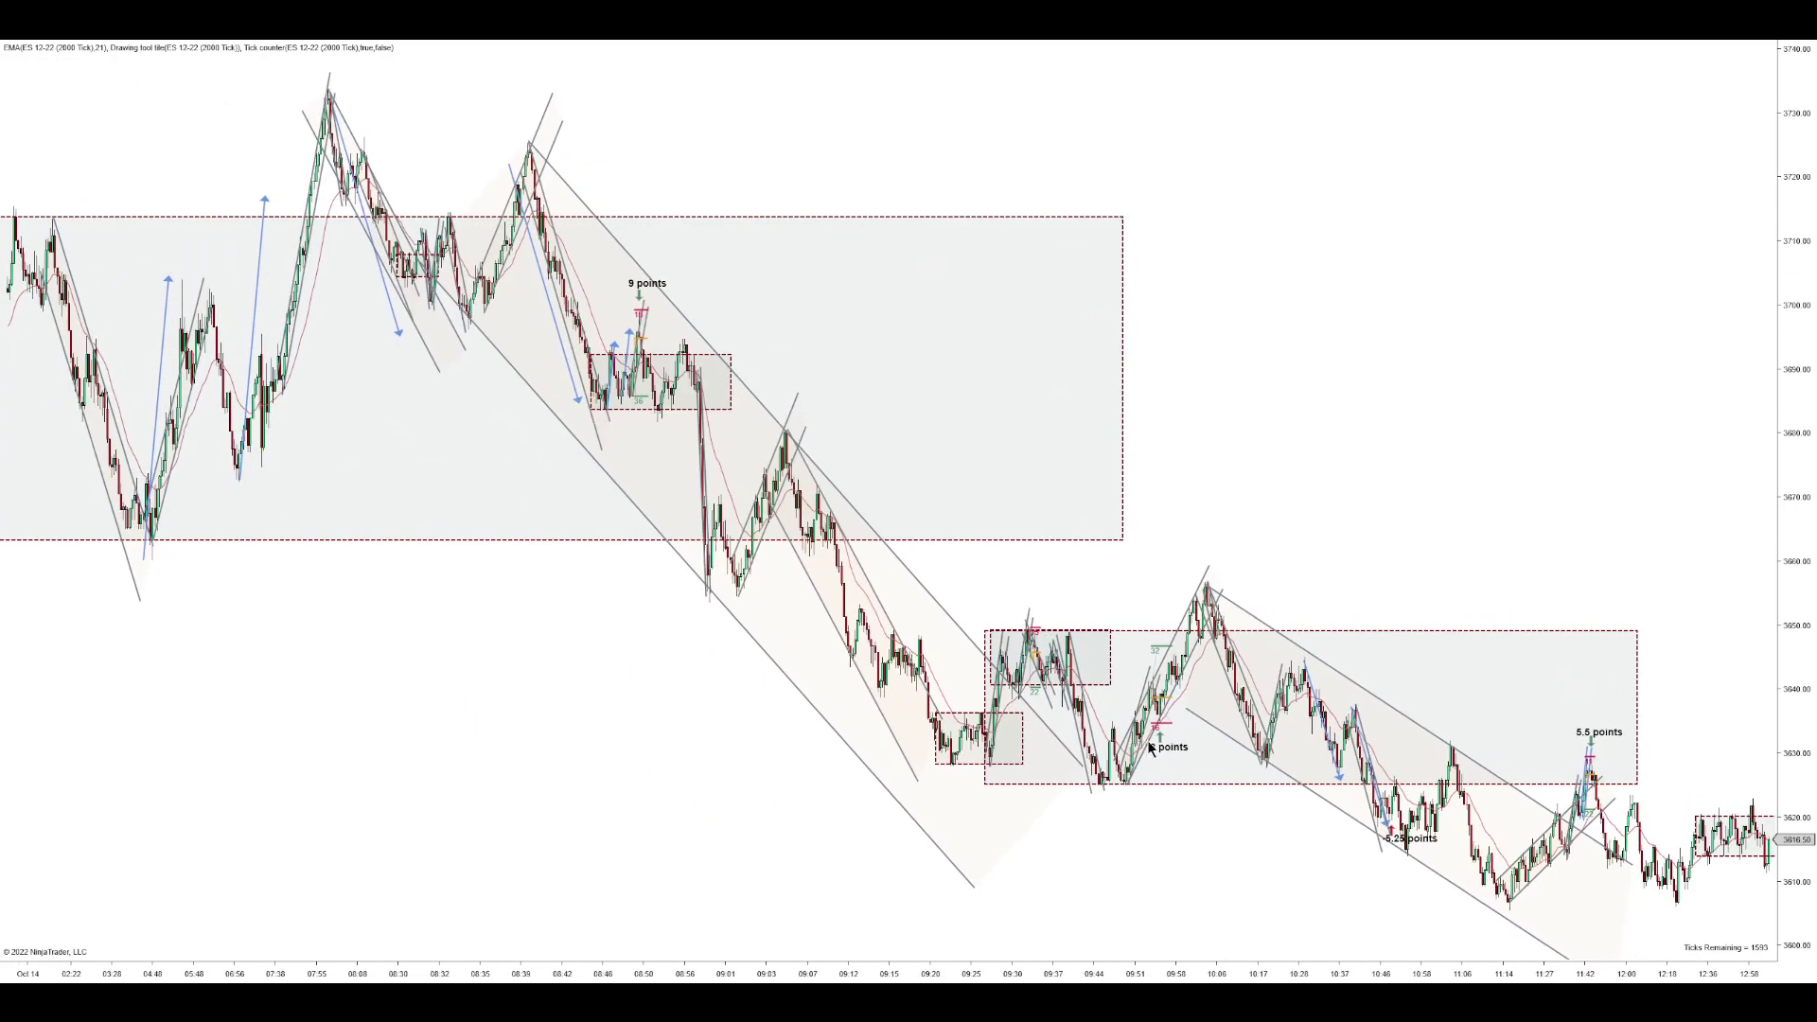
pyautogui.scroll(3, 1280, 771)
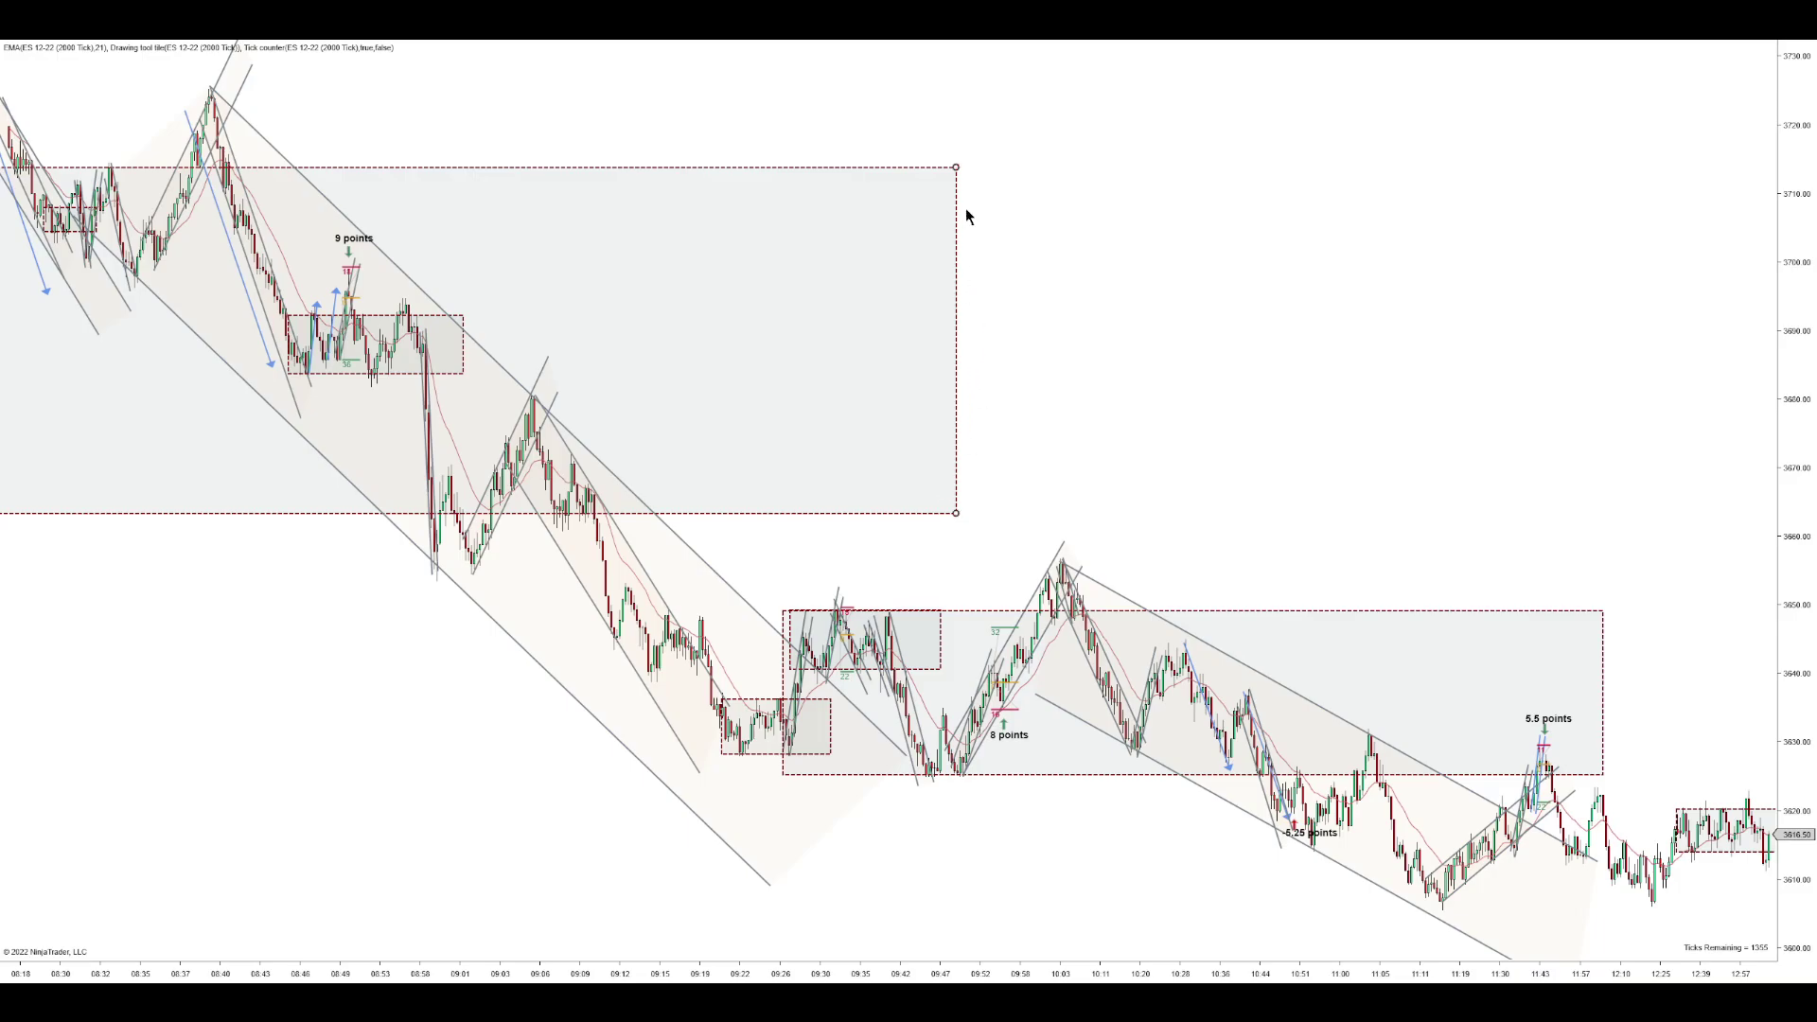
pyautogui.moveTo(957, 167); pyautogui.dragTo(1066, 162)
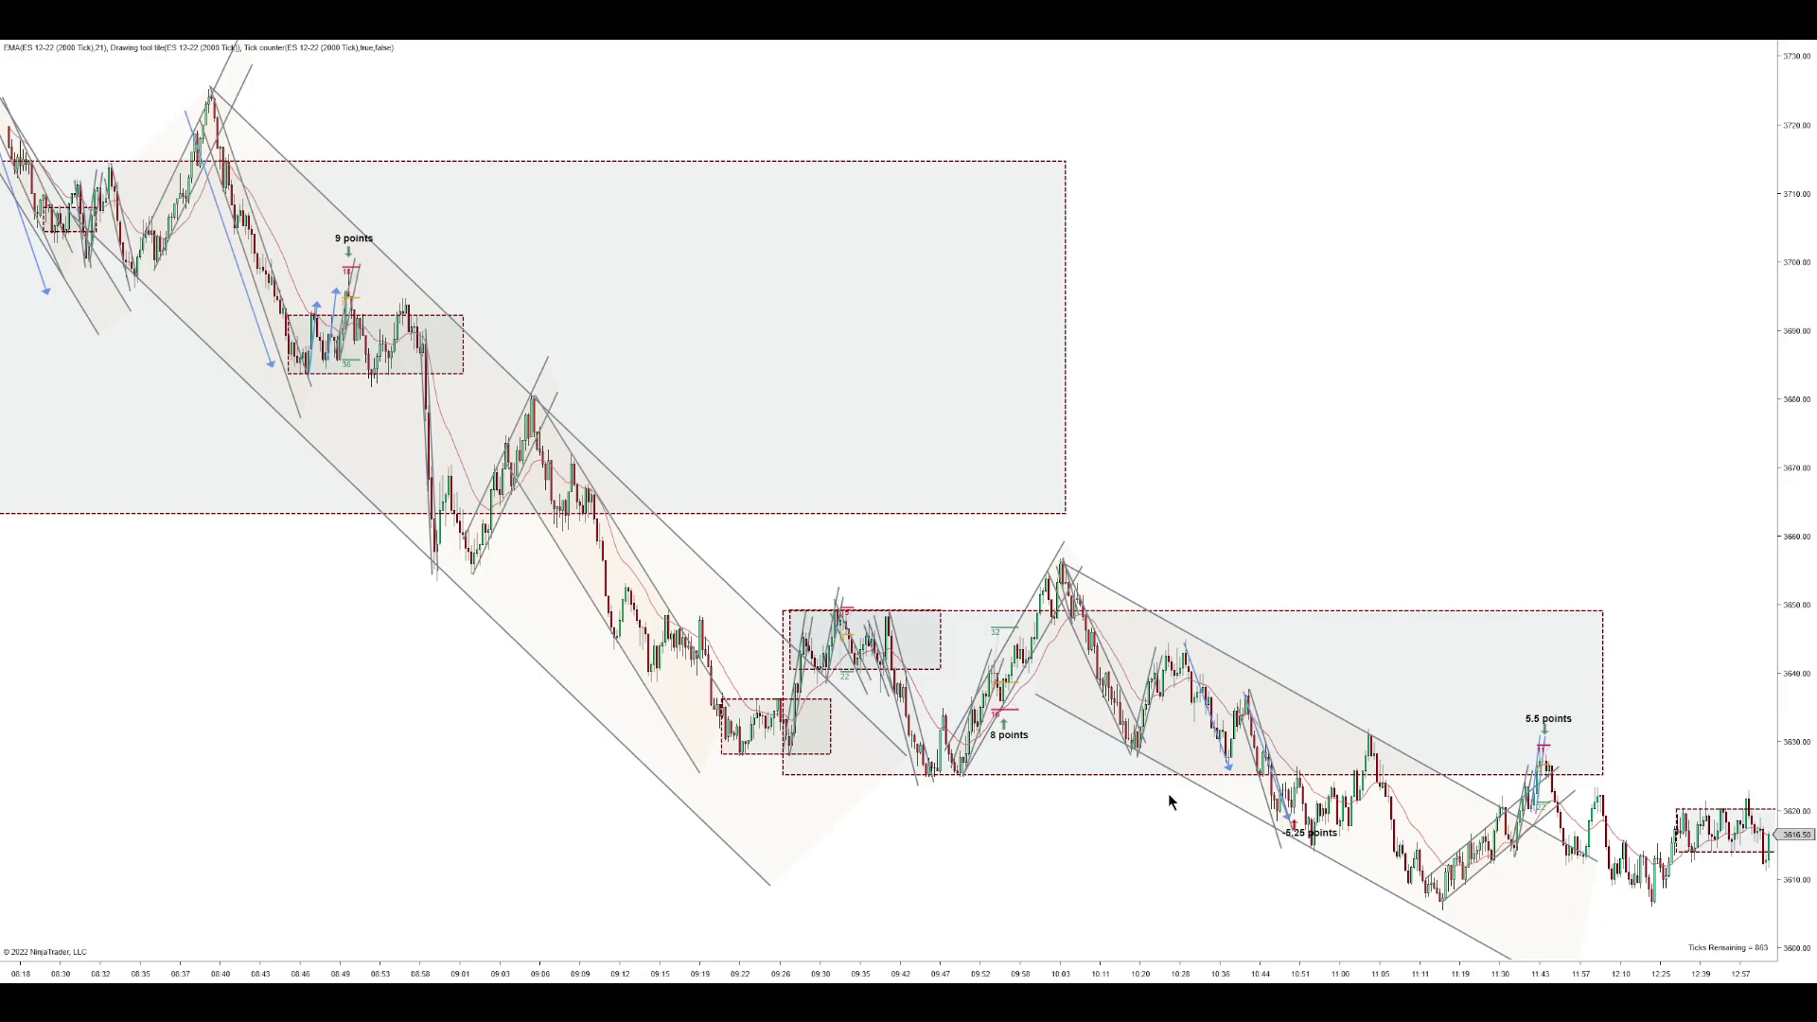
pyautogui.moveTo(1311, 969); pyautogui.dragTo(1222, 894)
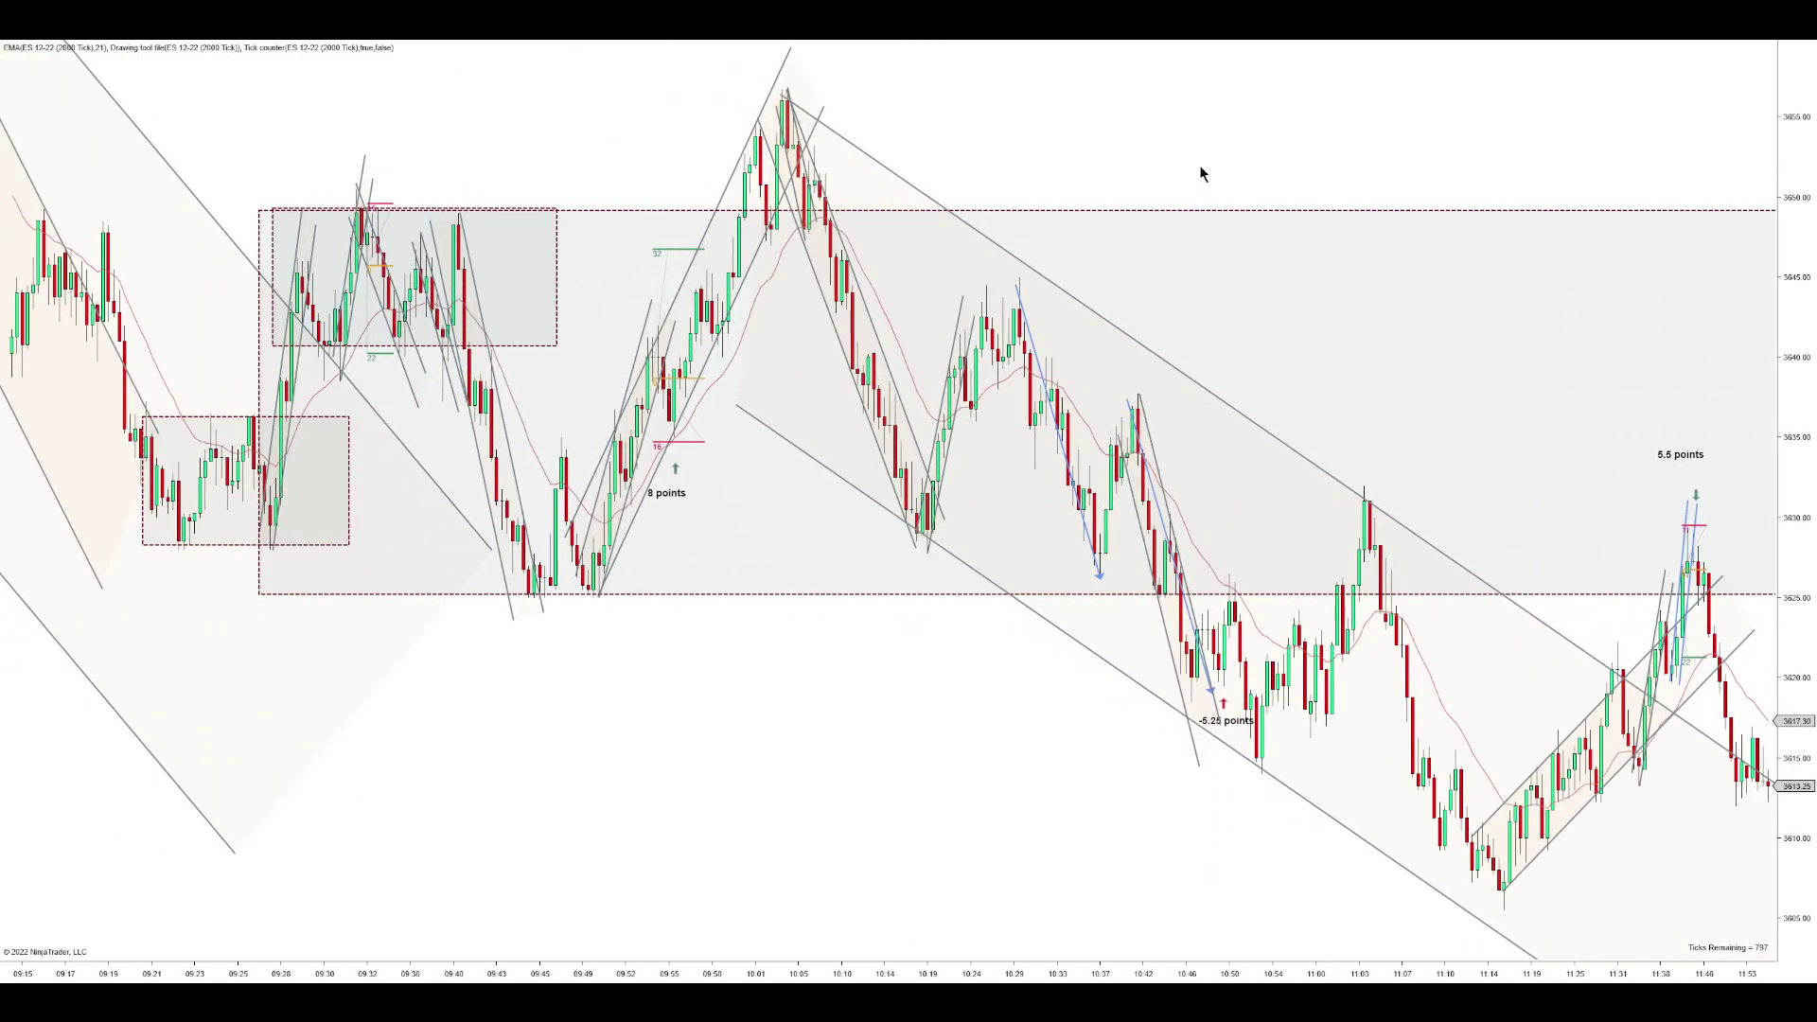
# - Place a Risk Reward marker at the -5.25 trade with its stop below and a 42 target
pyautogui.click(1213, 621)
pyautogui.click(1257, 689)
pyautogui.moveTo(1206, 610); pyautogui.dragTo(1205, 607)
pyautogui.click(1274, 527)
# - Lower the large falling channel's right end toward the 12:20 lows and widen the candles
pyautogui.moveTo(1286, 558); pyautogui.dragTo(1185, 533)
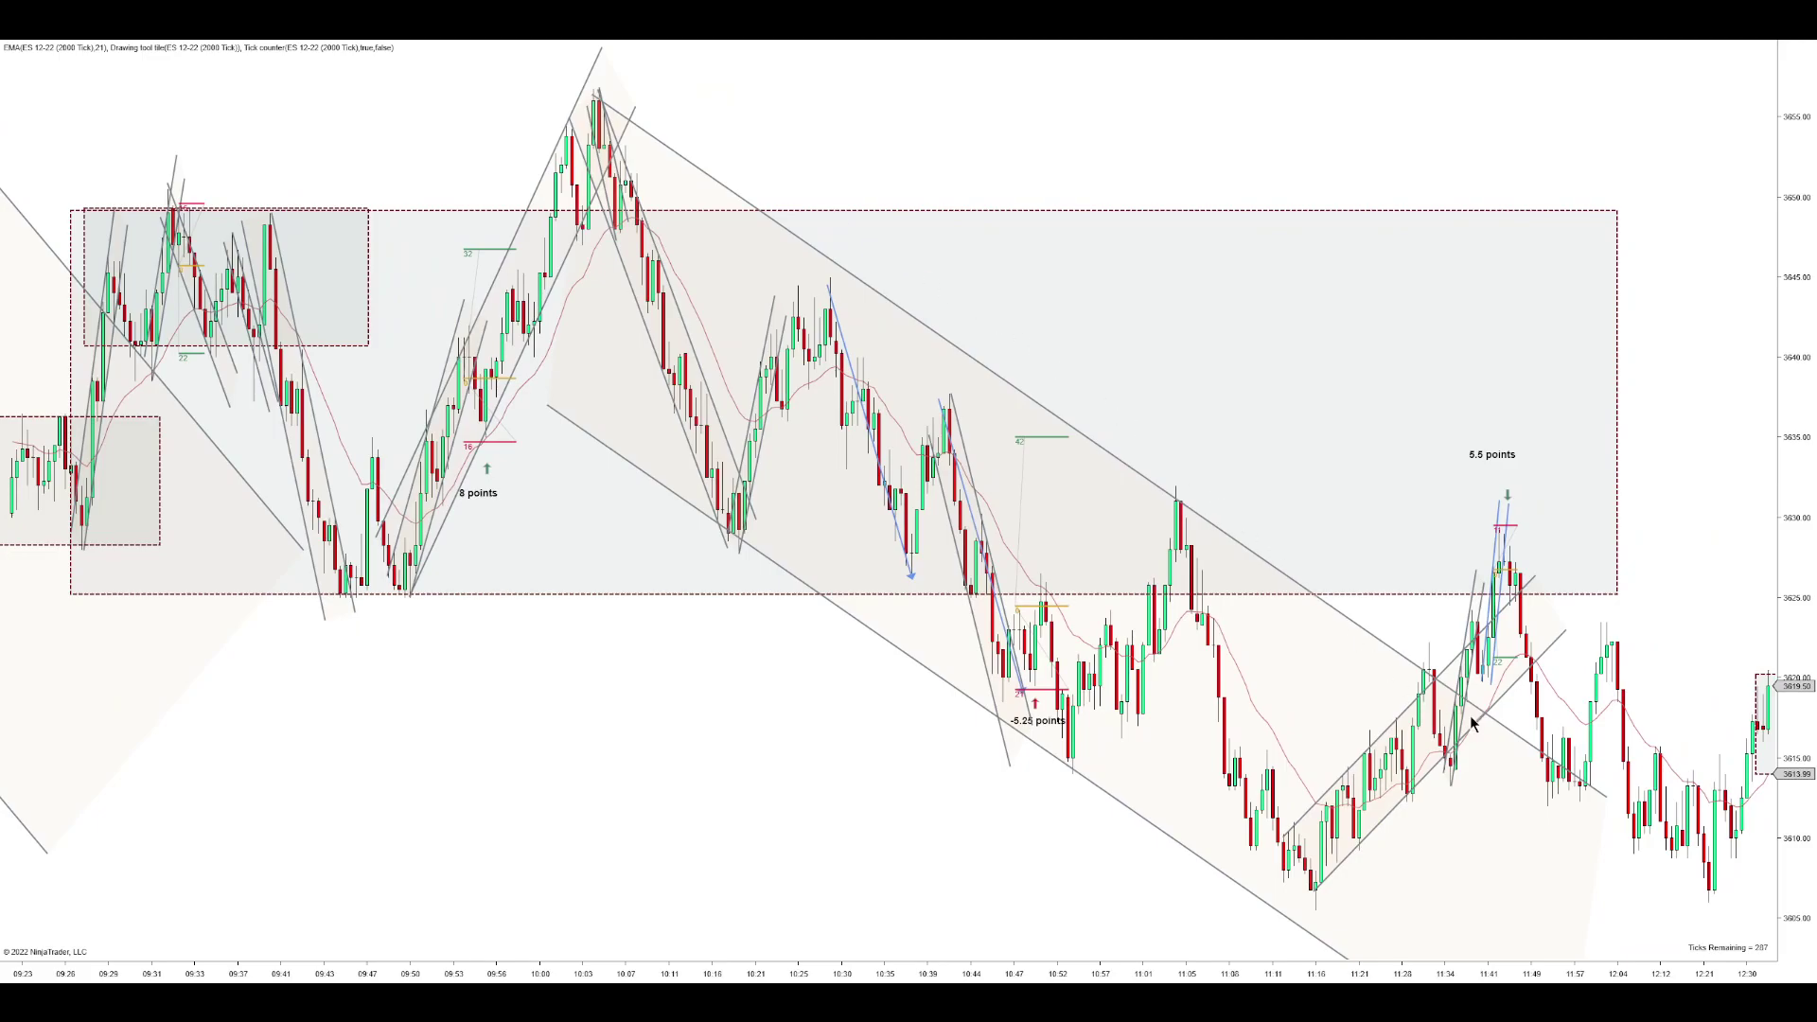
pyautogui.moveTo(1593, 791)
pyautogui.mouseDown()
pyautogui.moveTo(1542, 824)
pyautogui.moveTo(1521, 927)
pyautogui.moveTo(1593, 859)
pyautogui.moveTo(1694, 863)
pyautogui.mouseUp()
pyautogui.click(1431, 612)
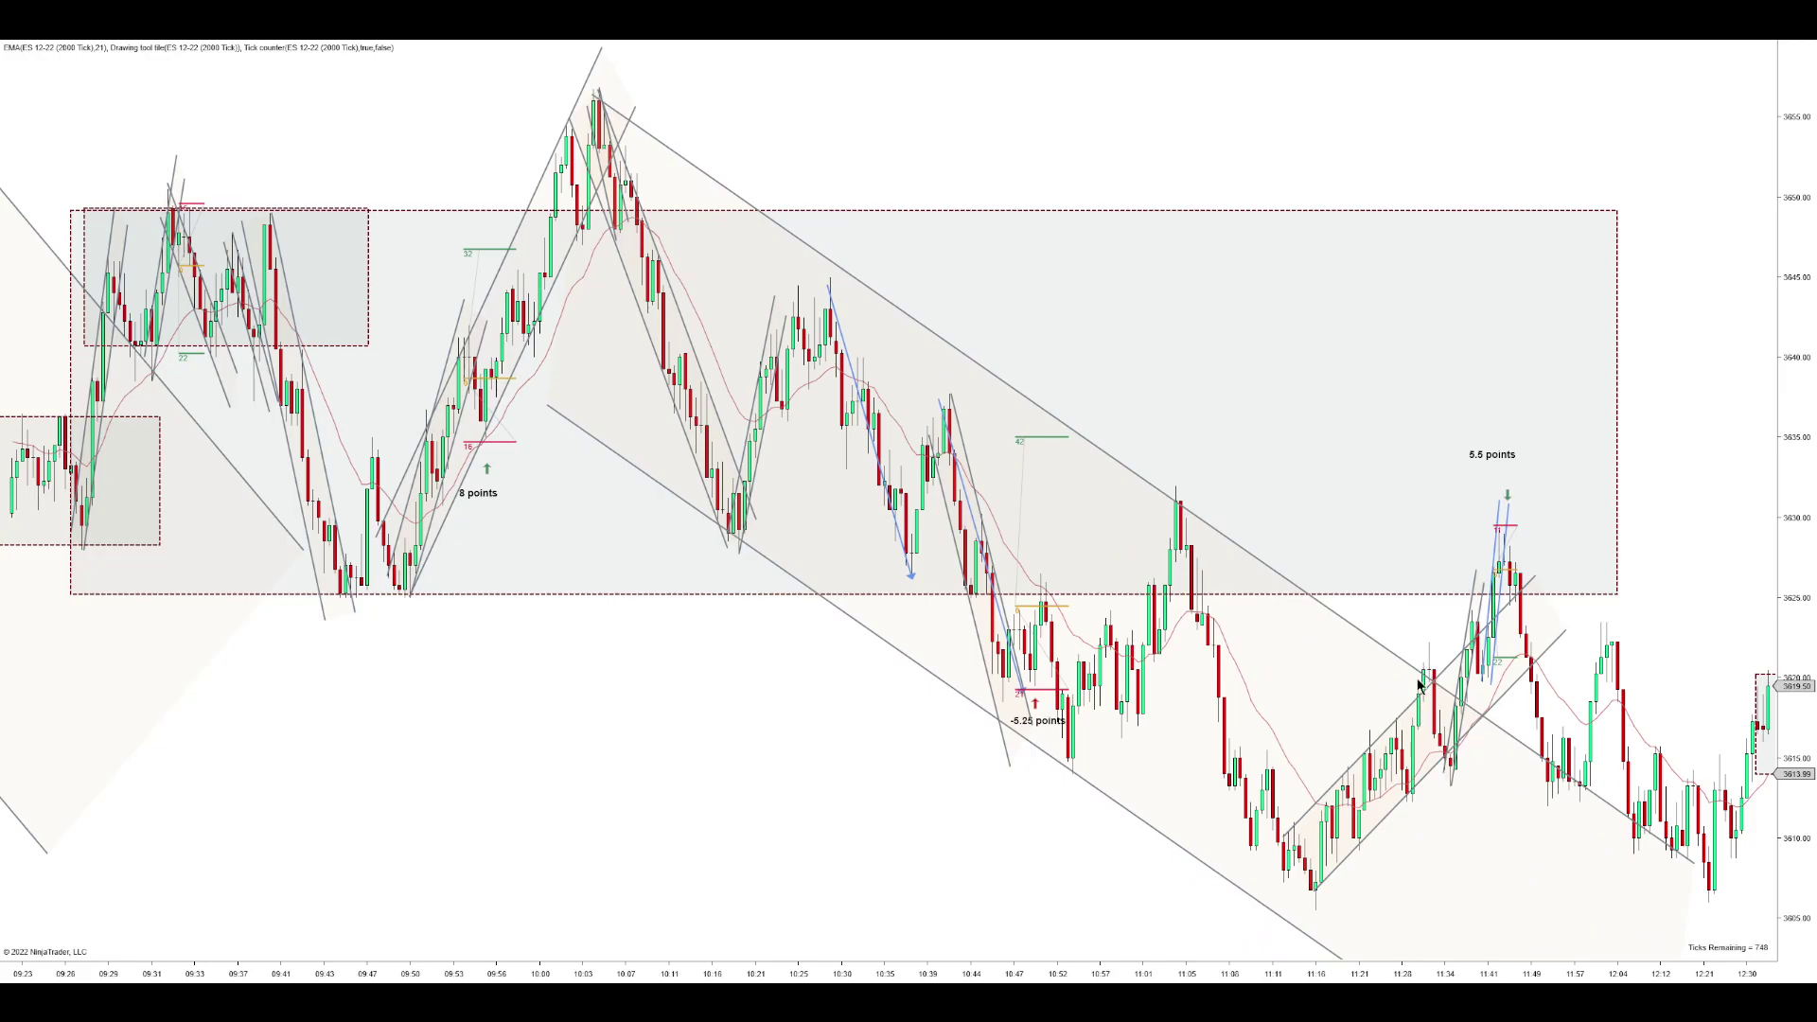
pyautogui.moveTo(1388, 976); pyautogui.dragTo(1221, 805)
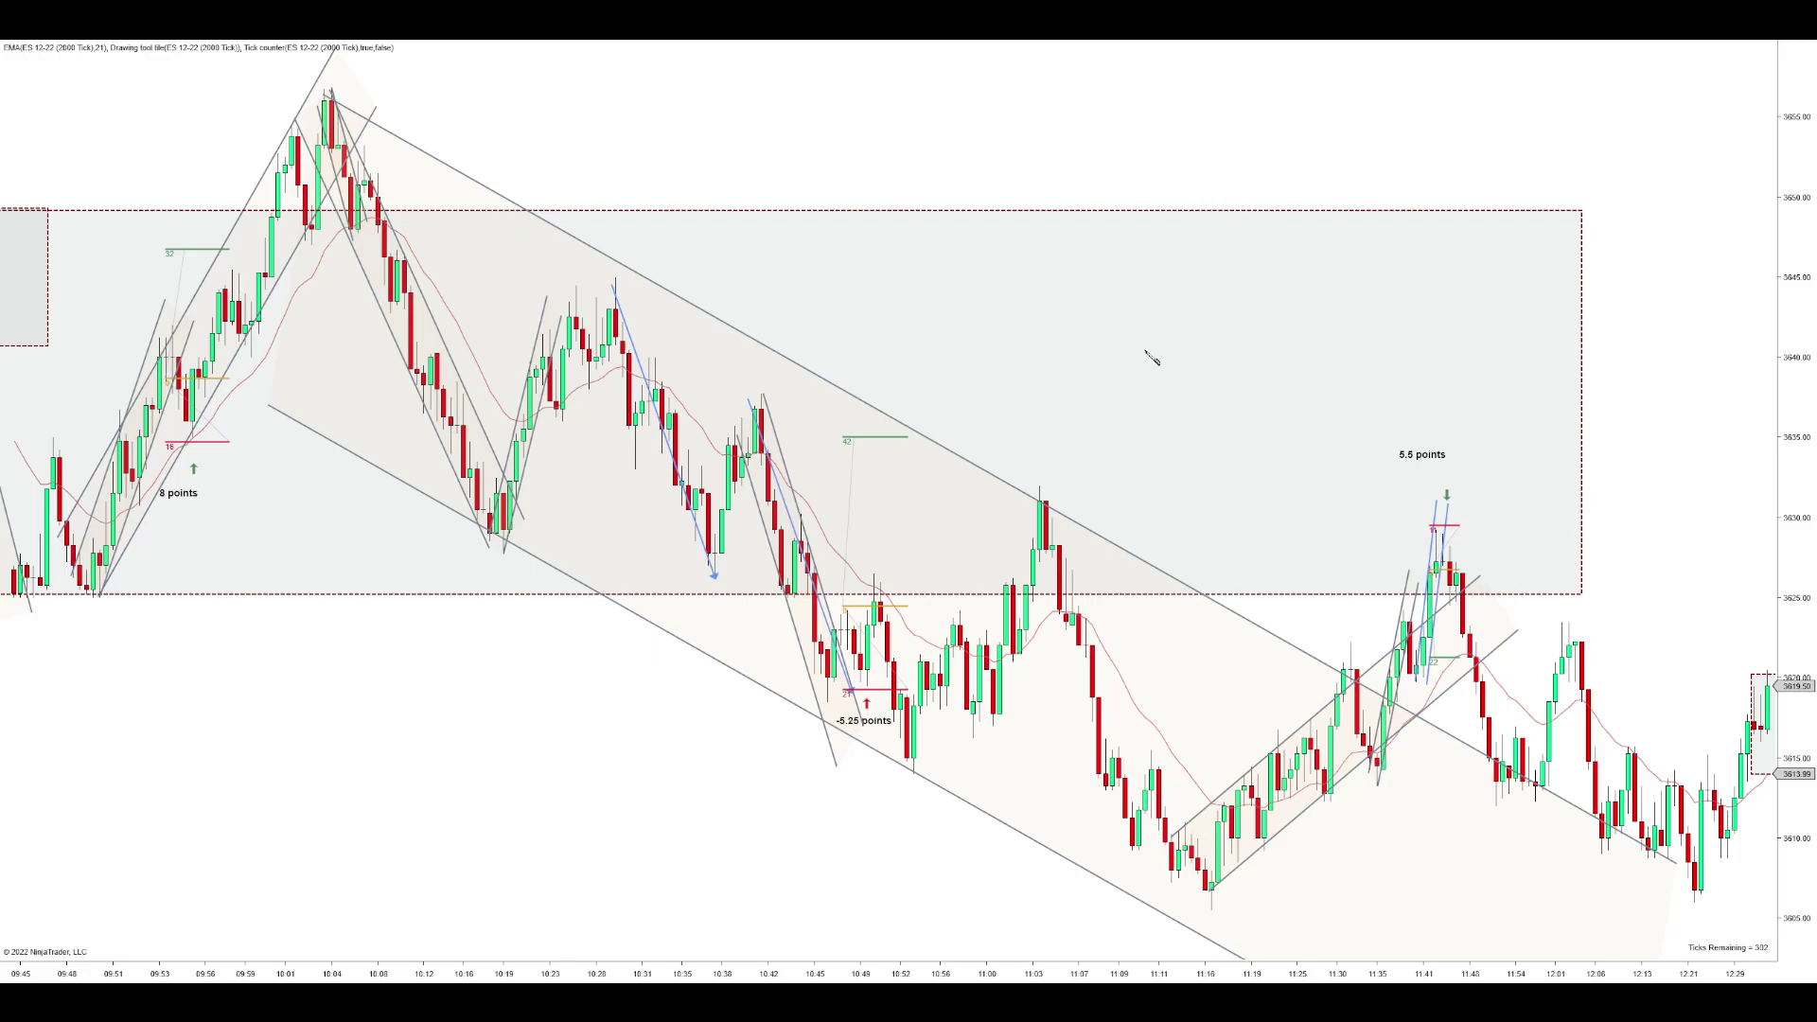
# - Draw a steep falling trend channel from the 11:03 high to the following low
pyautogui.click(1046, 497)
pyautogui.click(1158, 835)
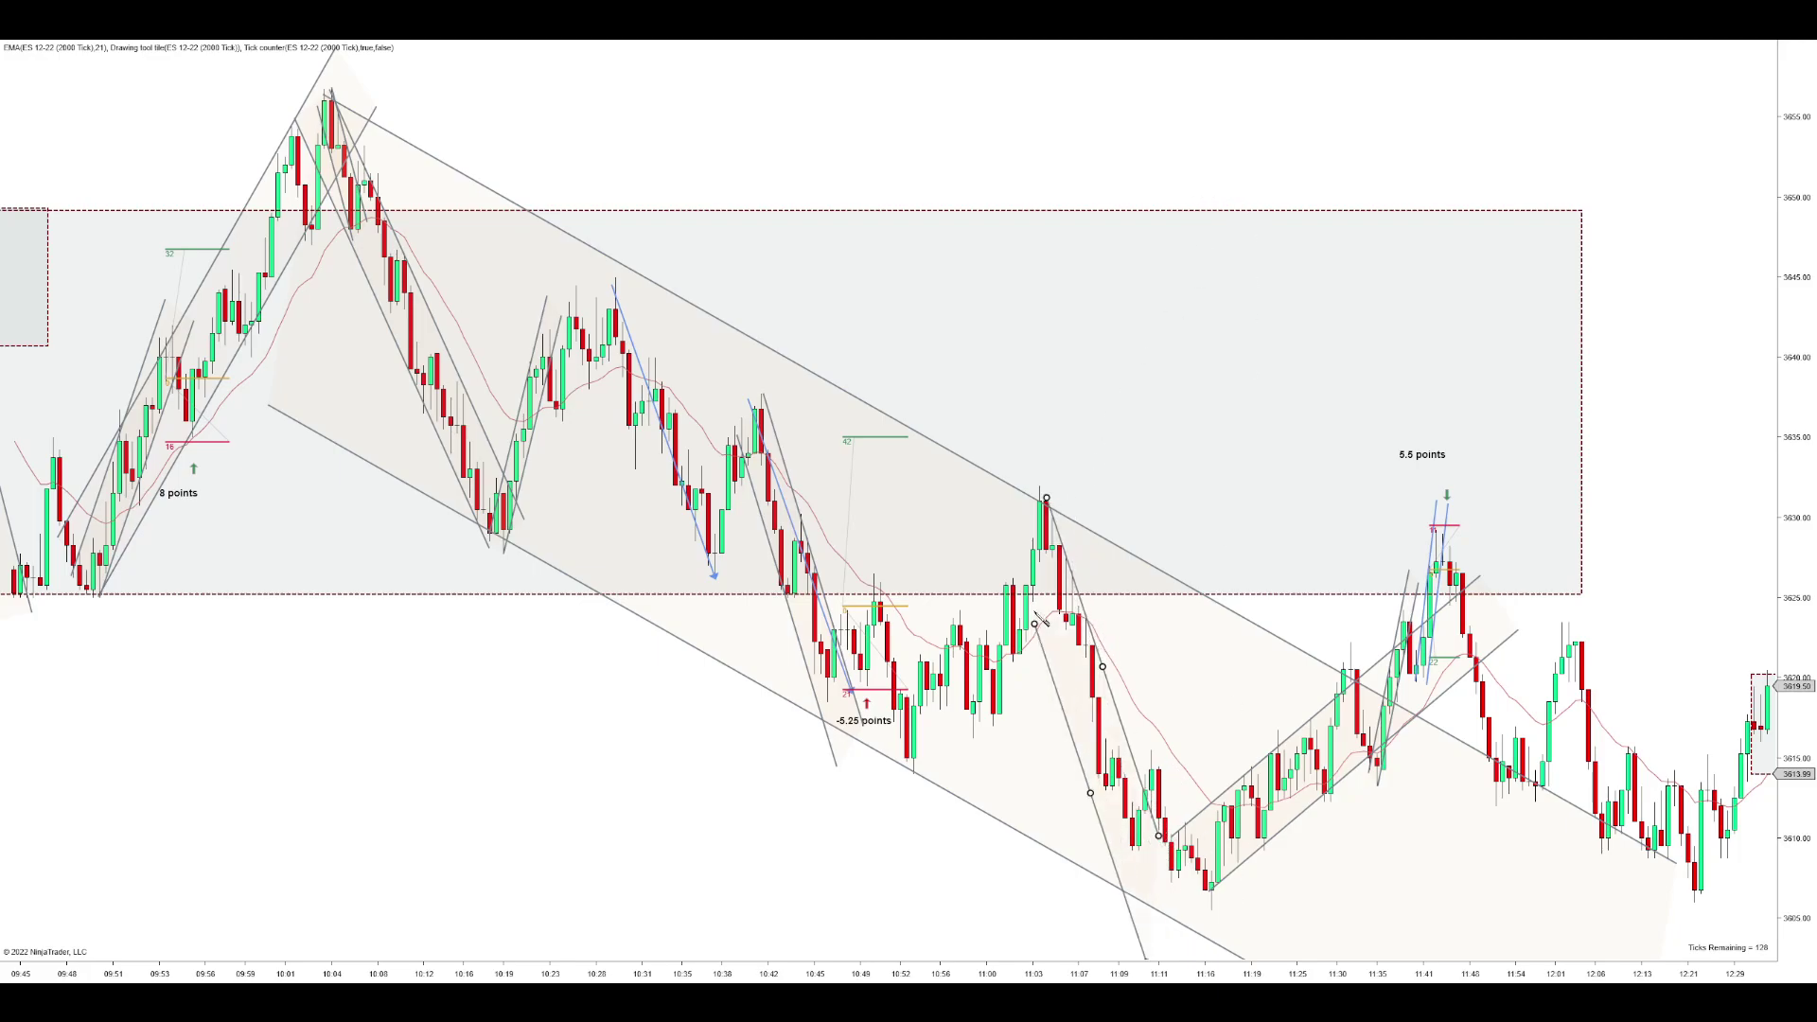
pyautogui.click(1031, 540)
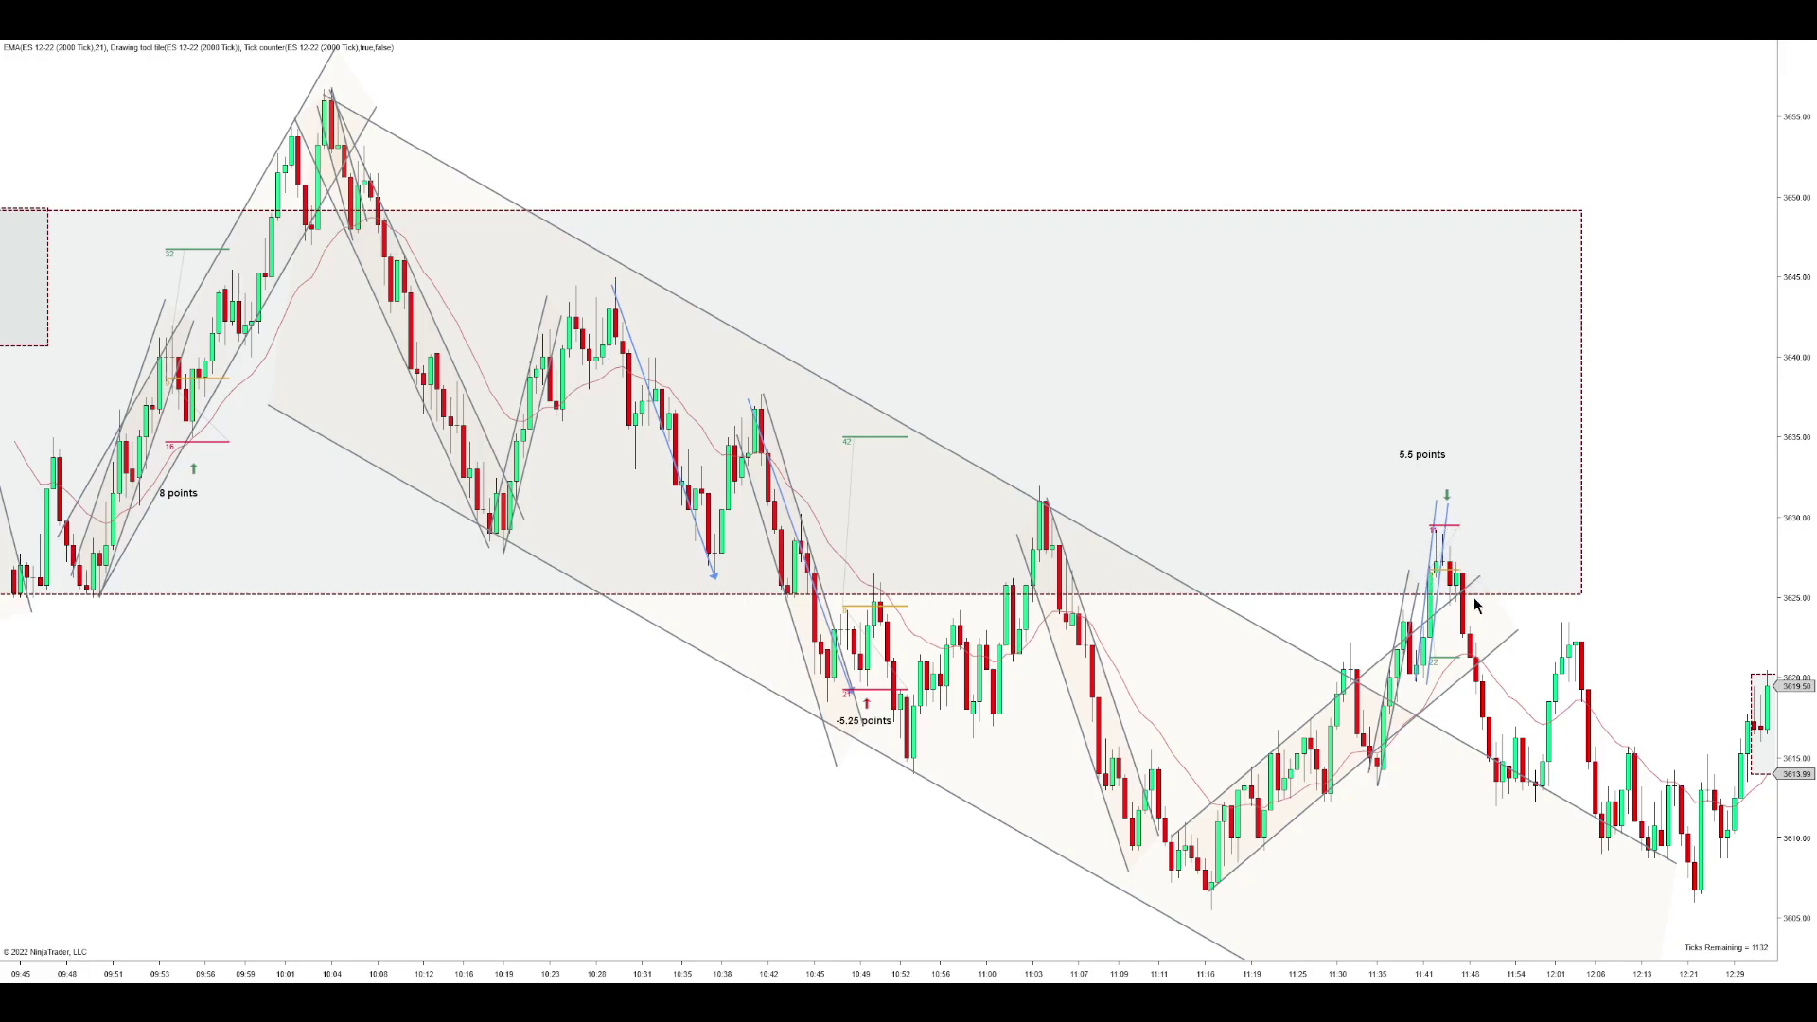
# - Make the small rising channel near 11:35 longer and steeper by dragging its lower handle
pyautogui.click(1399, 744)
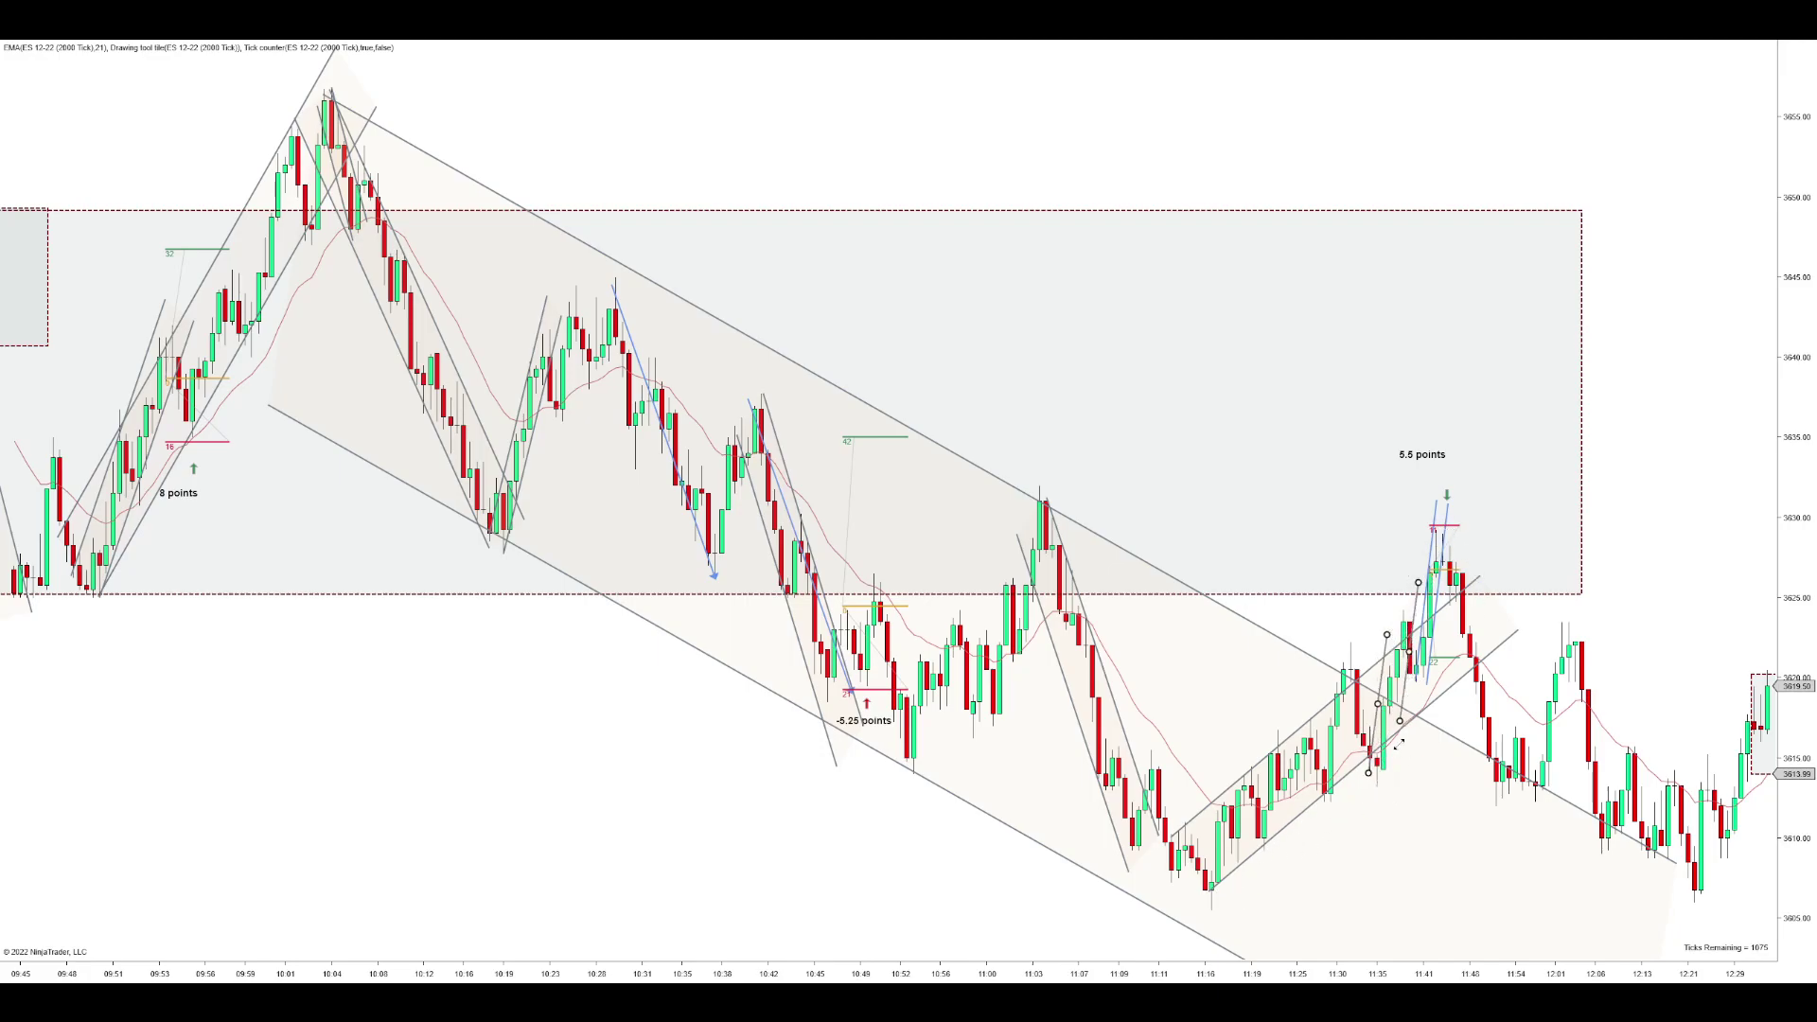
pyautogui.moveTo(1399, 744); pyautogui.dragTo(1382, 782)
pyautogui.click(1392, 808)
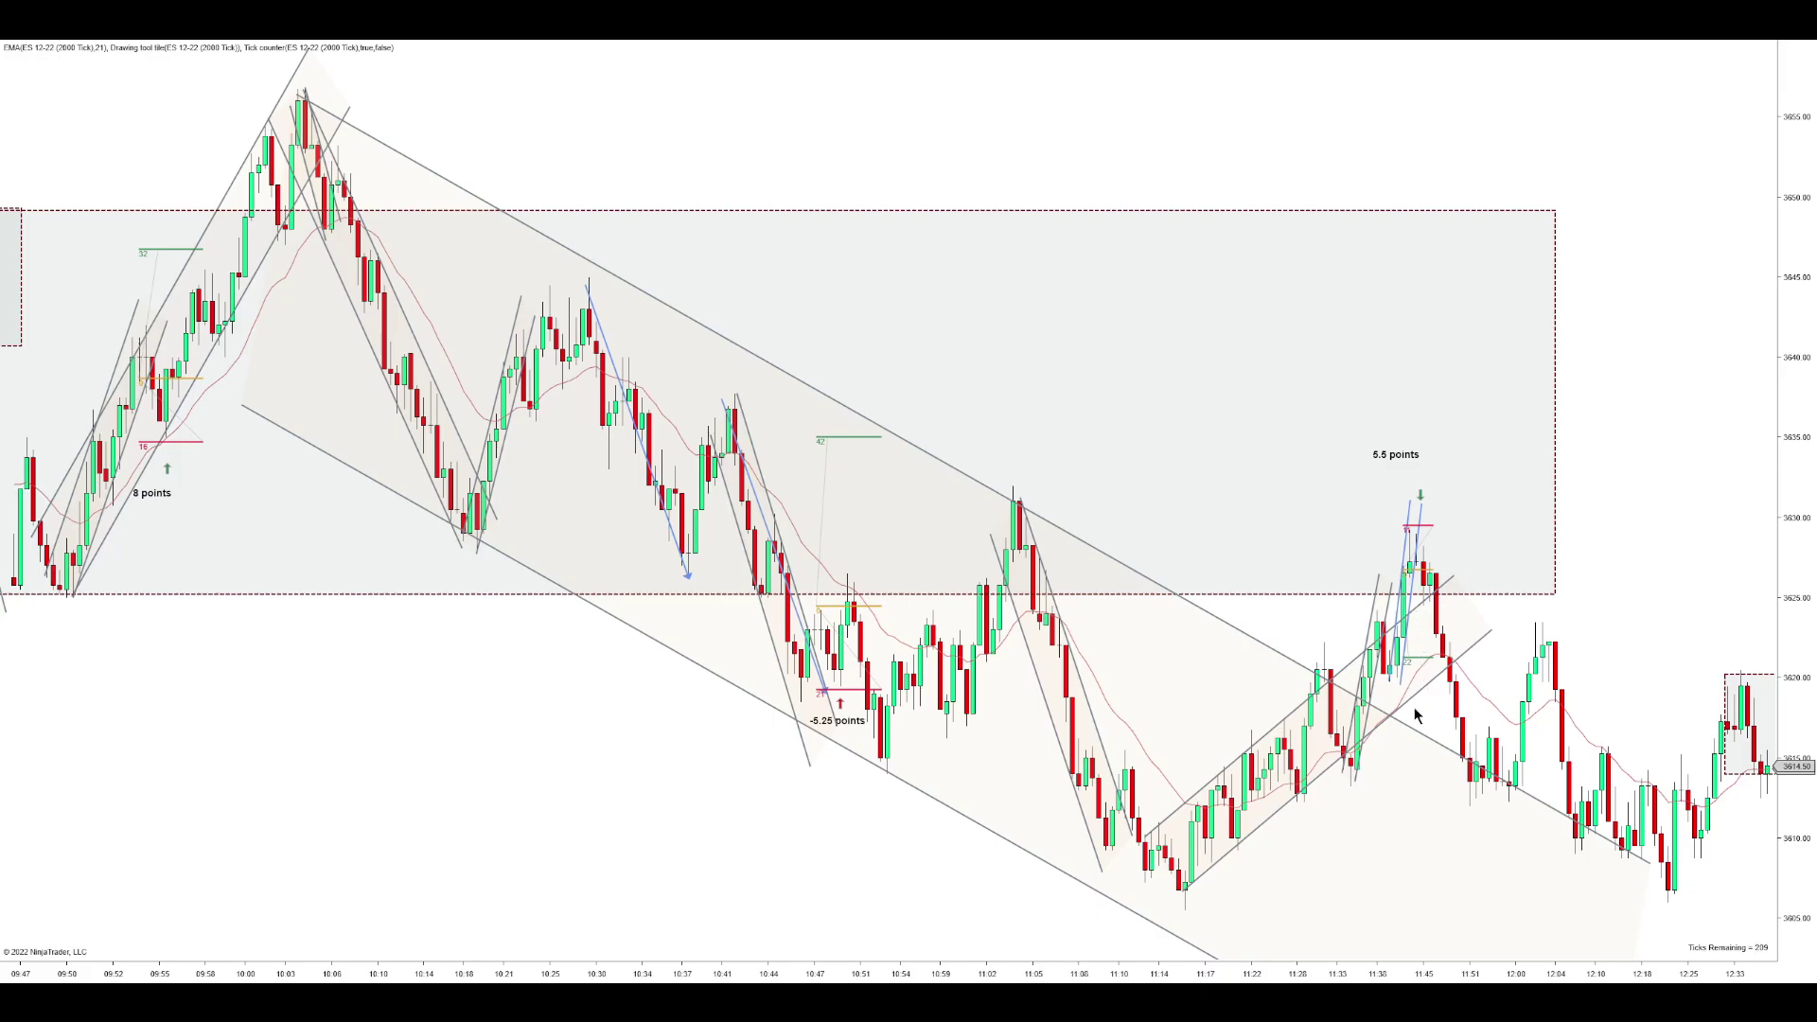
# - Pan and zoom the chart to the latest bars, about 10:14 to 13:40
pyautogui.moveTo(1331, 978); pyautogui.dragTo(1499, 951)
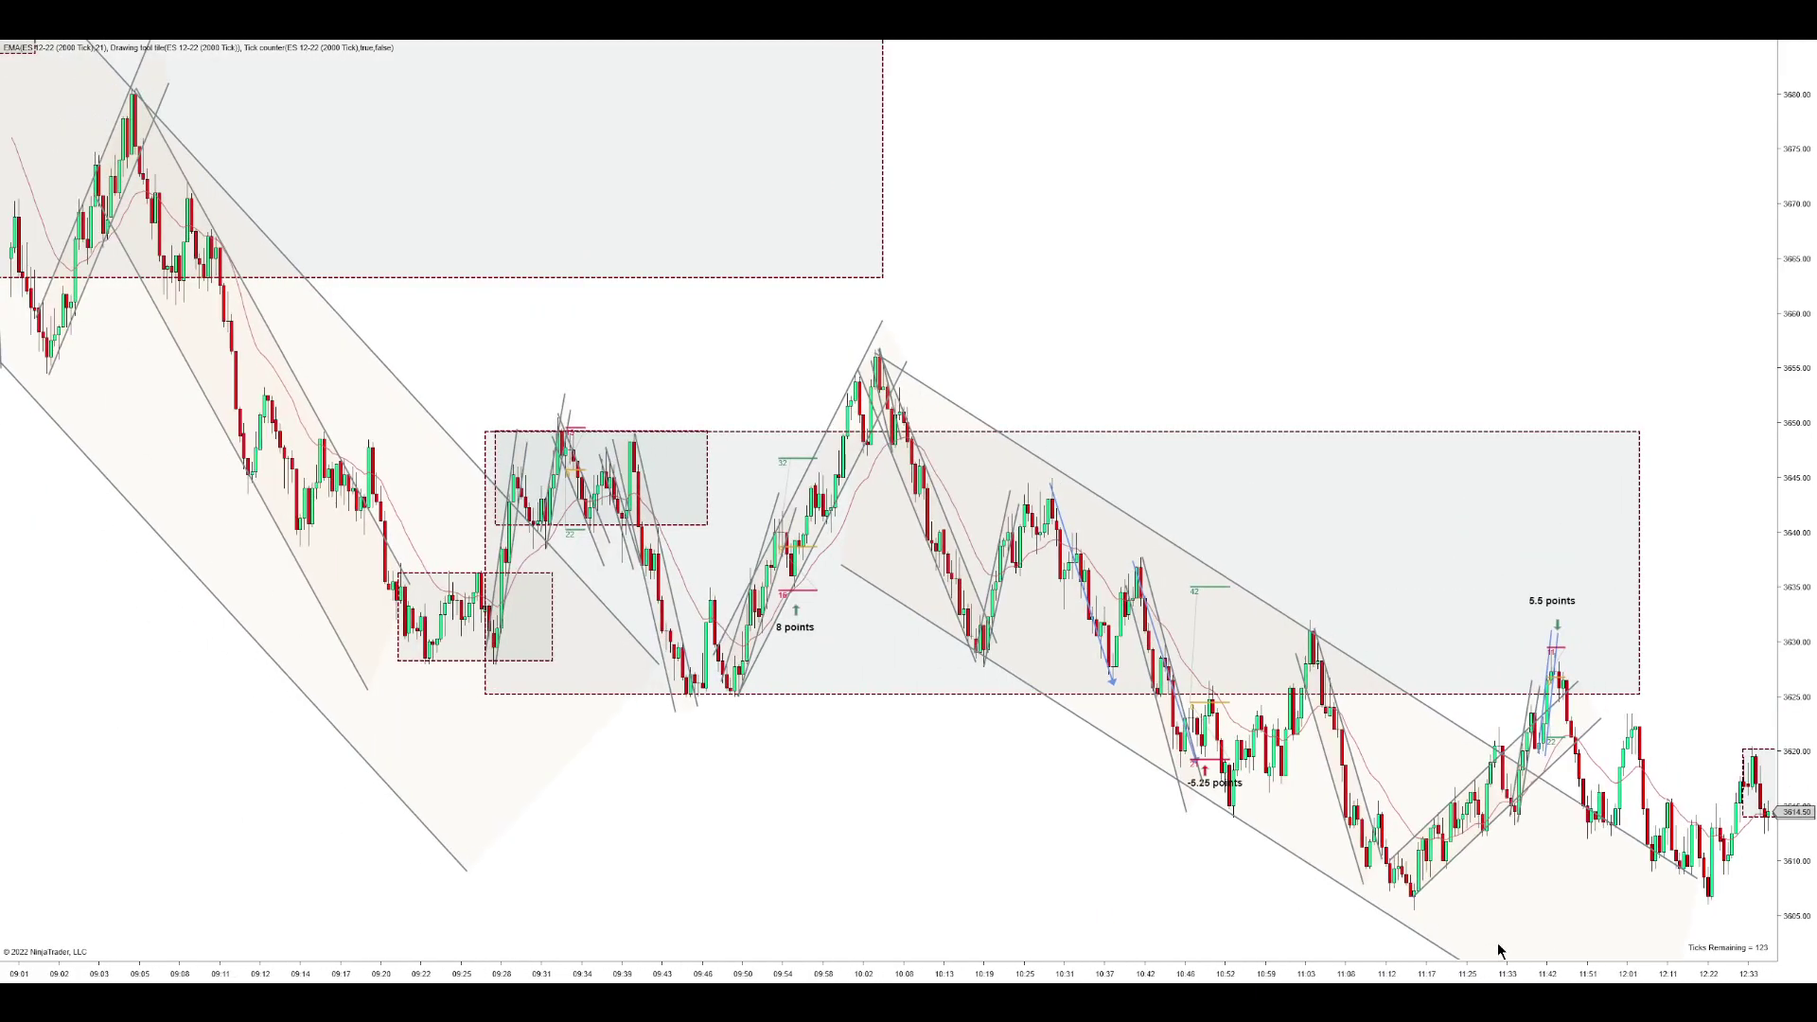
pyautogui.moveTo(1003, 841); pyautogui.dragTo(1523, 842)
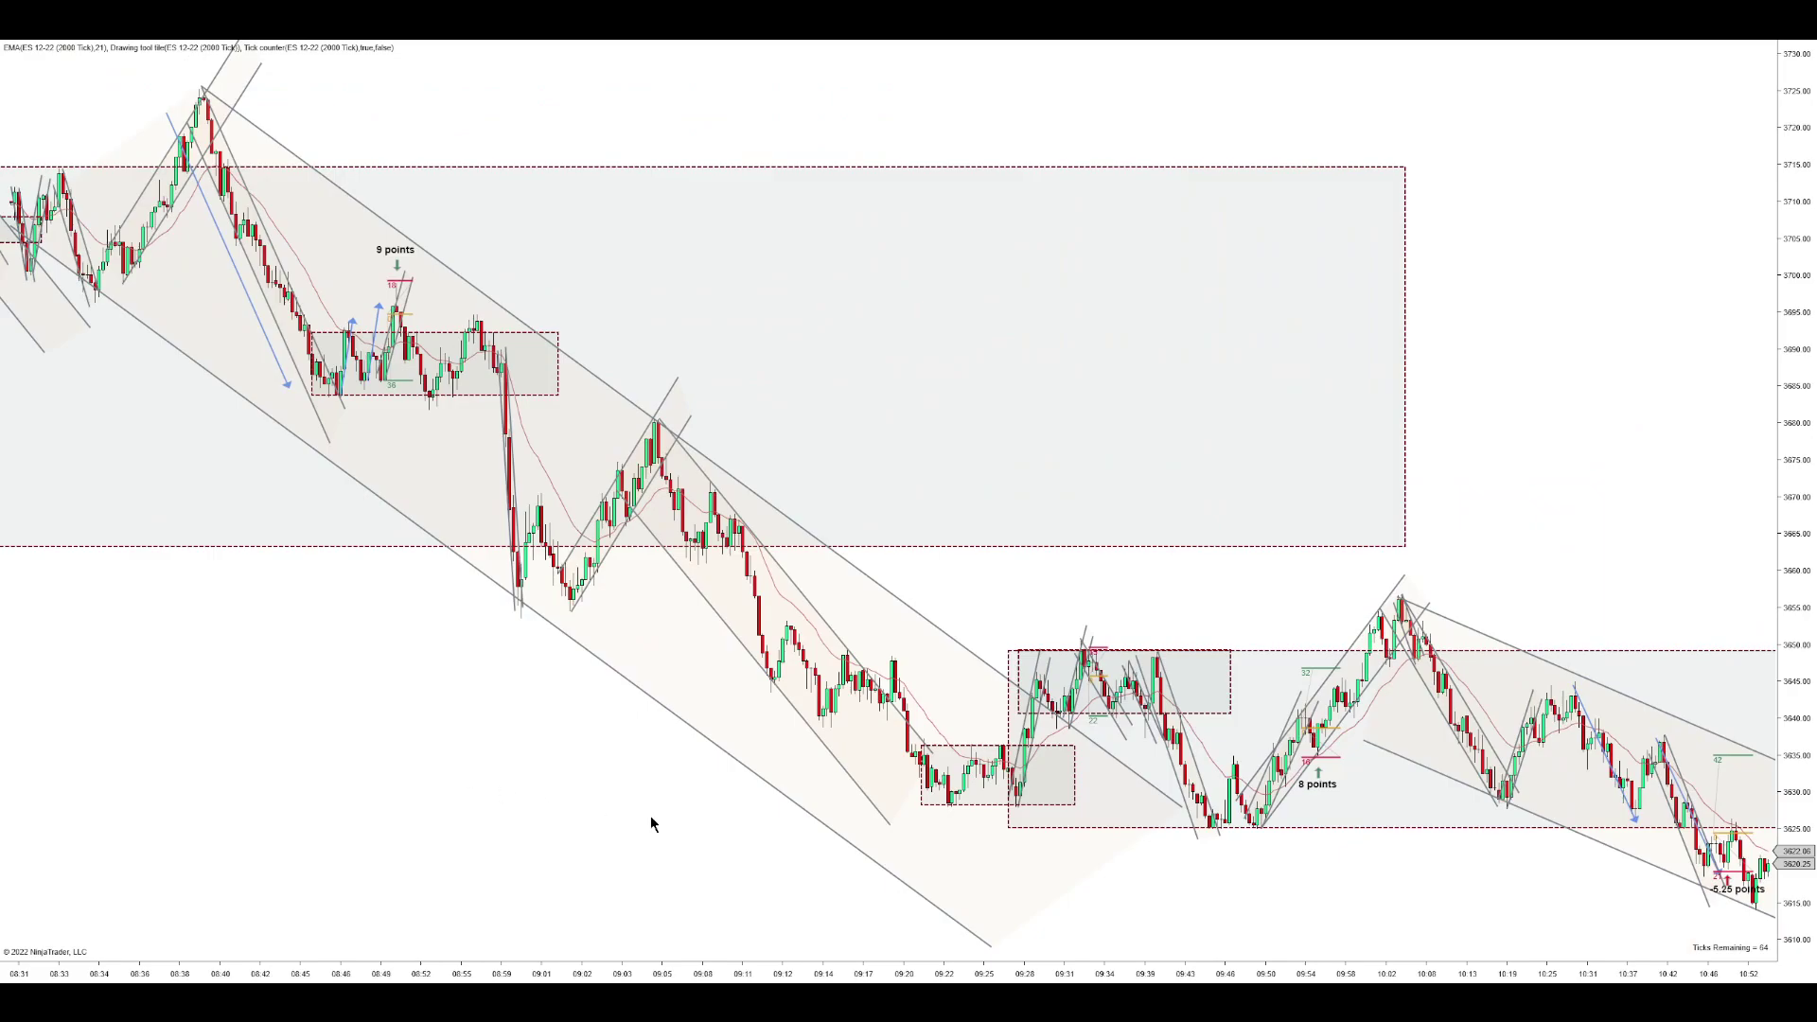
pyautogui.moveTo(445, 876); pyautogui.dragTo(909, 421)
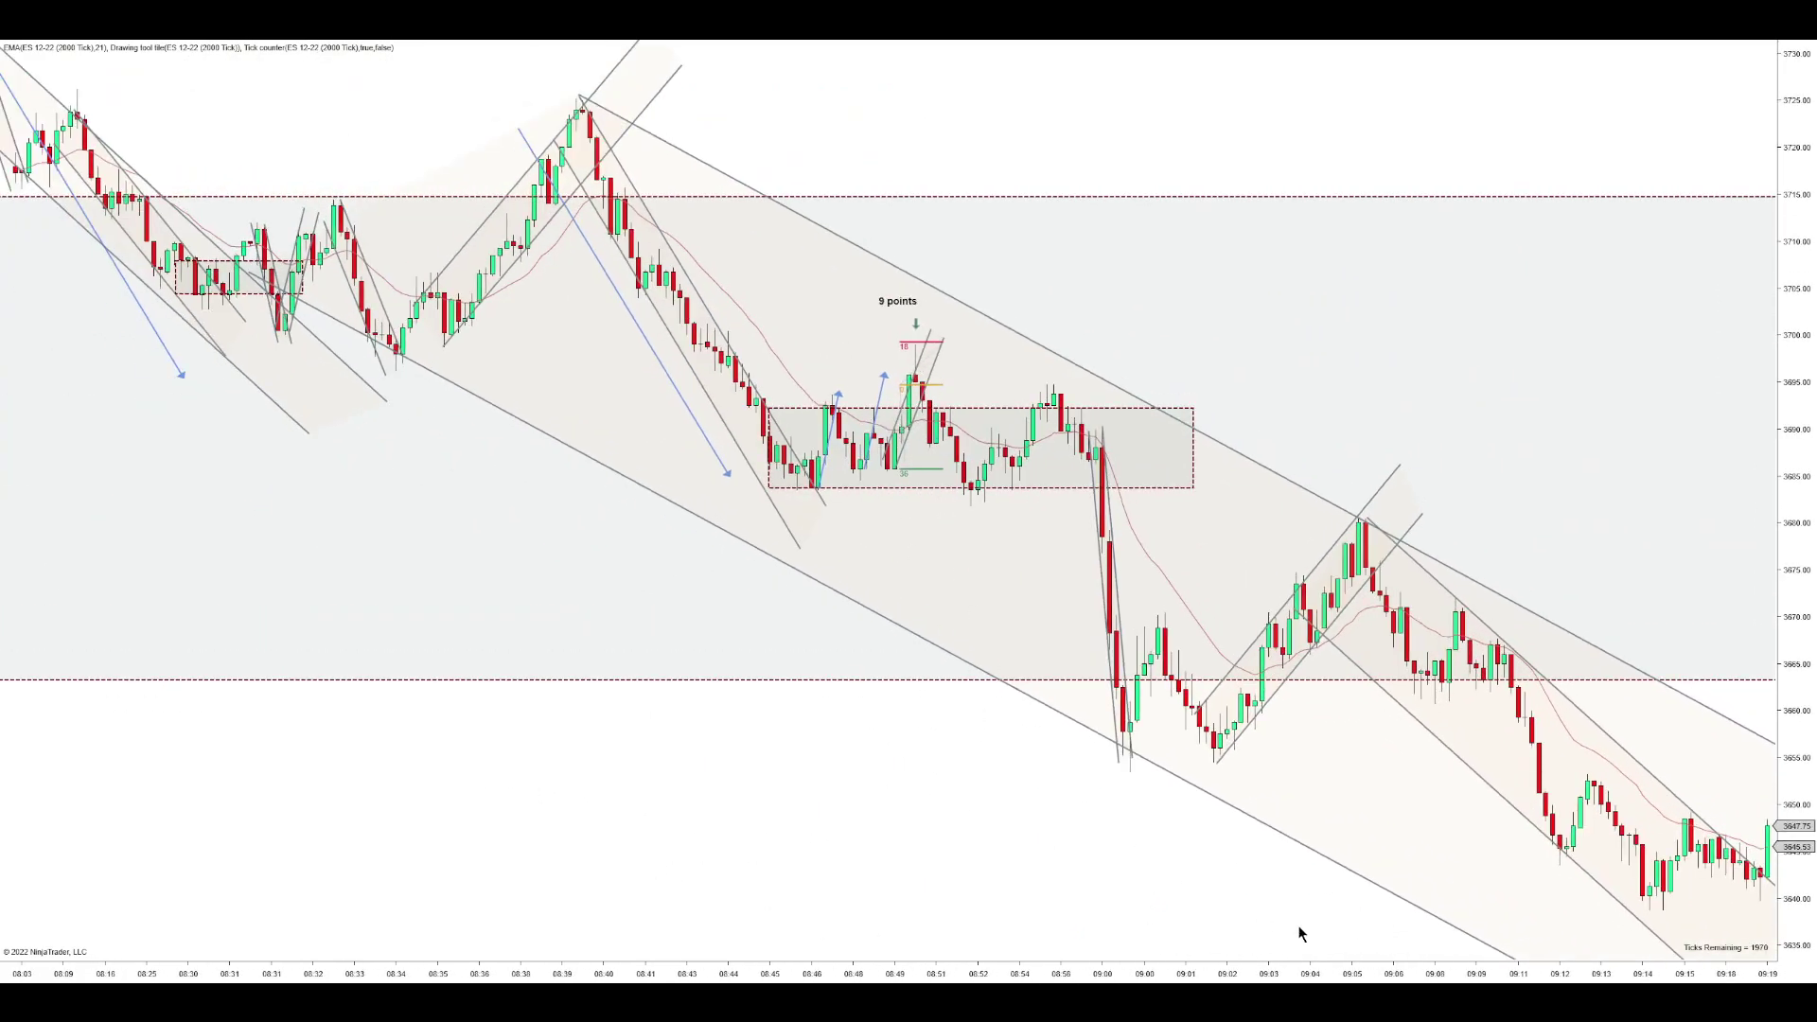
pyautogui.moveTo(1300, 924); pyautogui.dragTo(326, 681)
pyautogui.moveTo(1293, 540); pyautogui.dragTo(480, 632)
pyautogui.scroll(-10, 1360, 634)
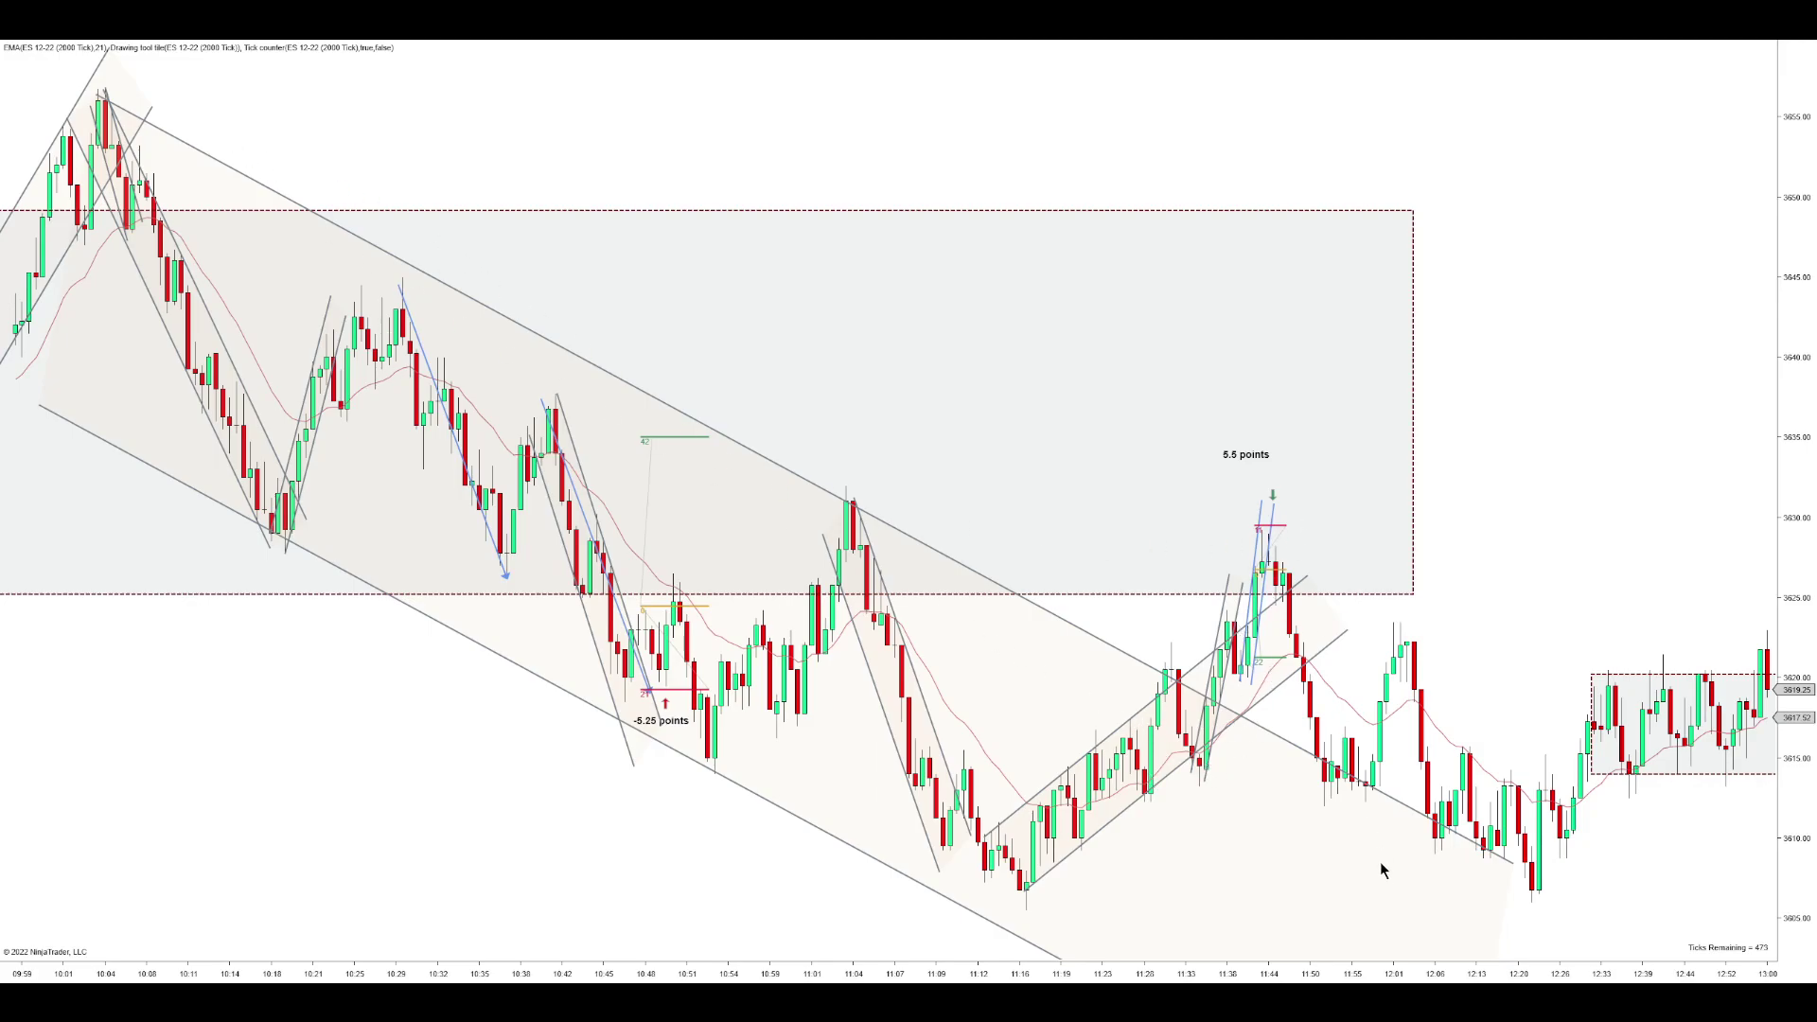
pyautogui.scroll(-5, 1542, 823)
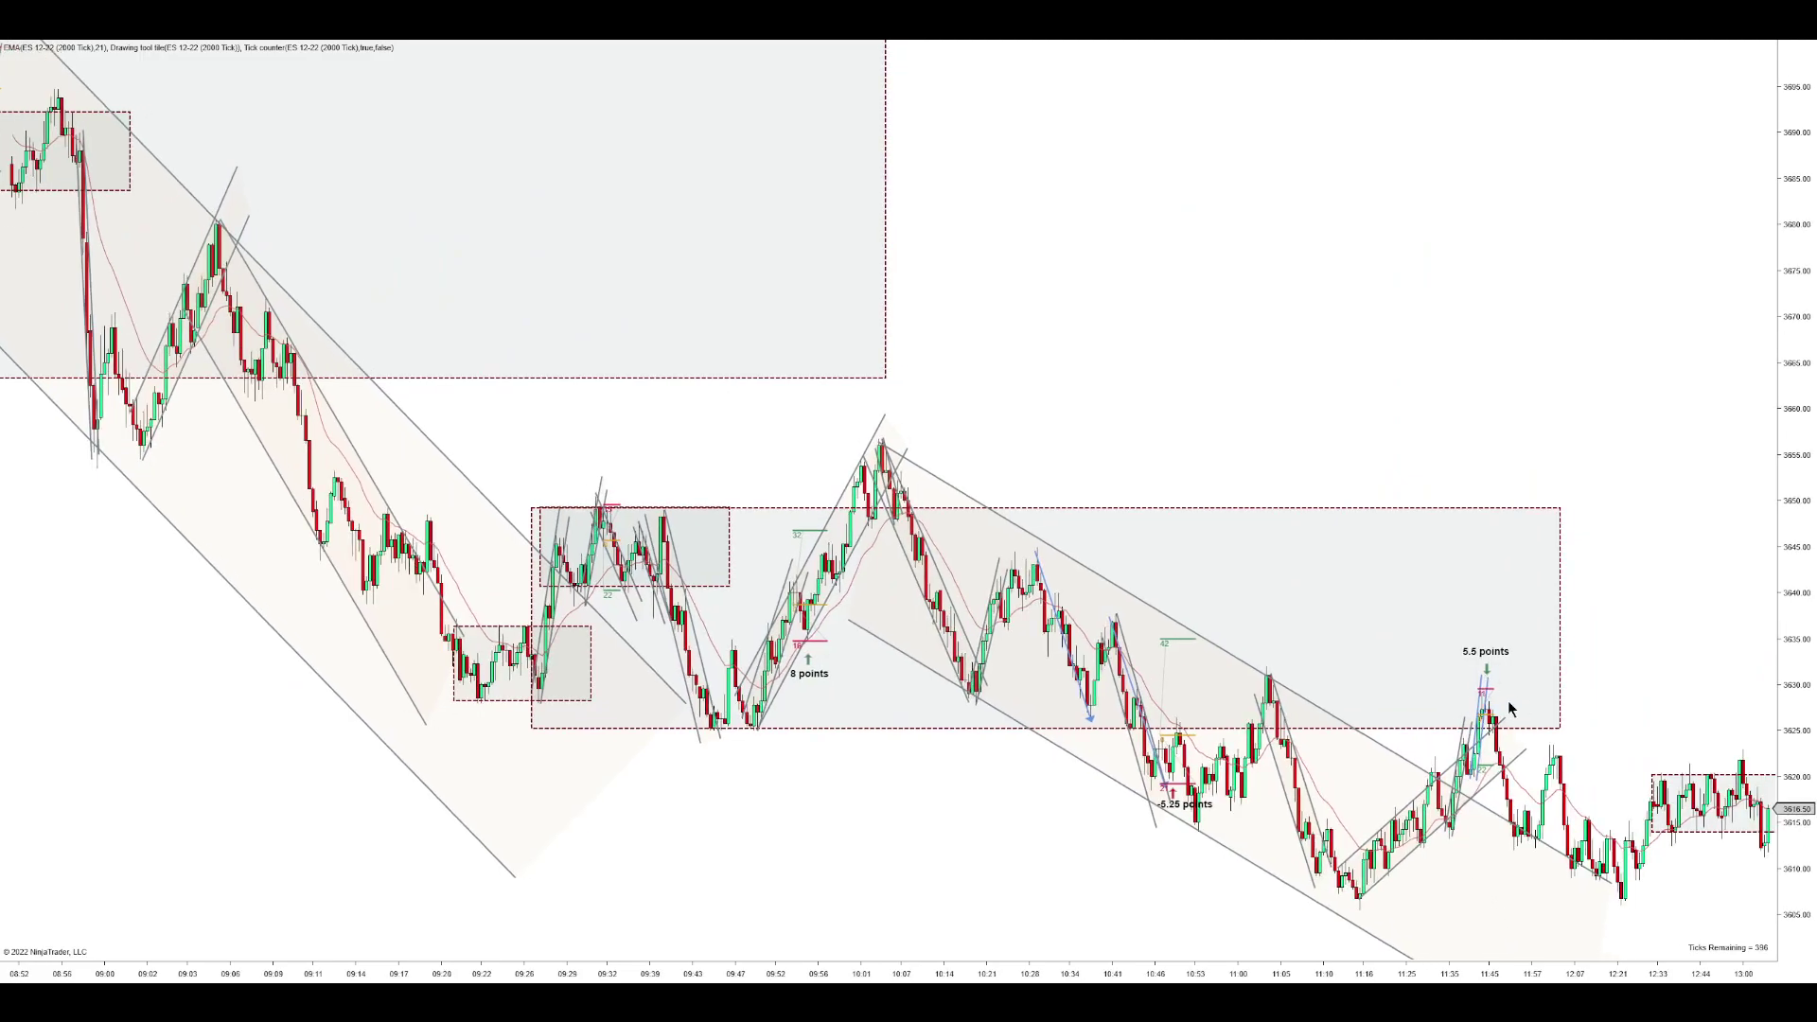
pyautogui.scroll(5, 1131, 830)
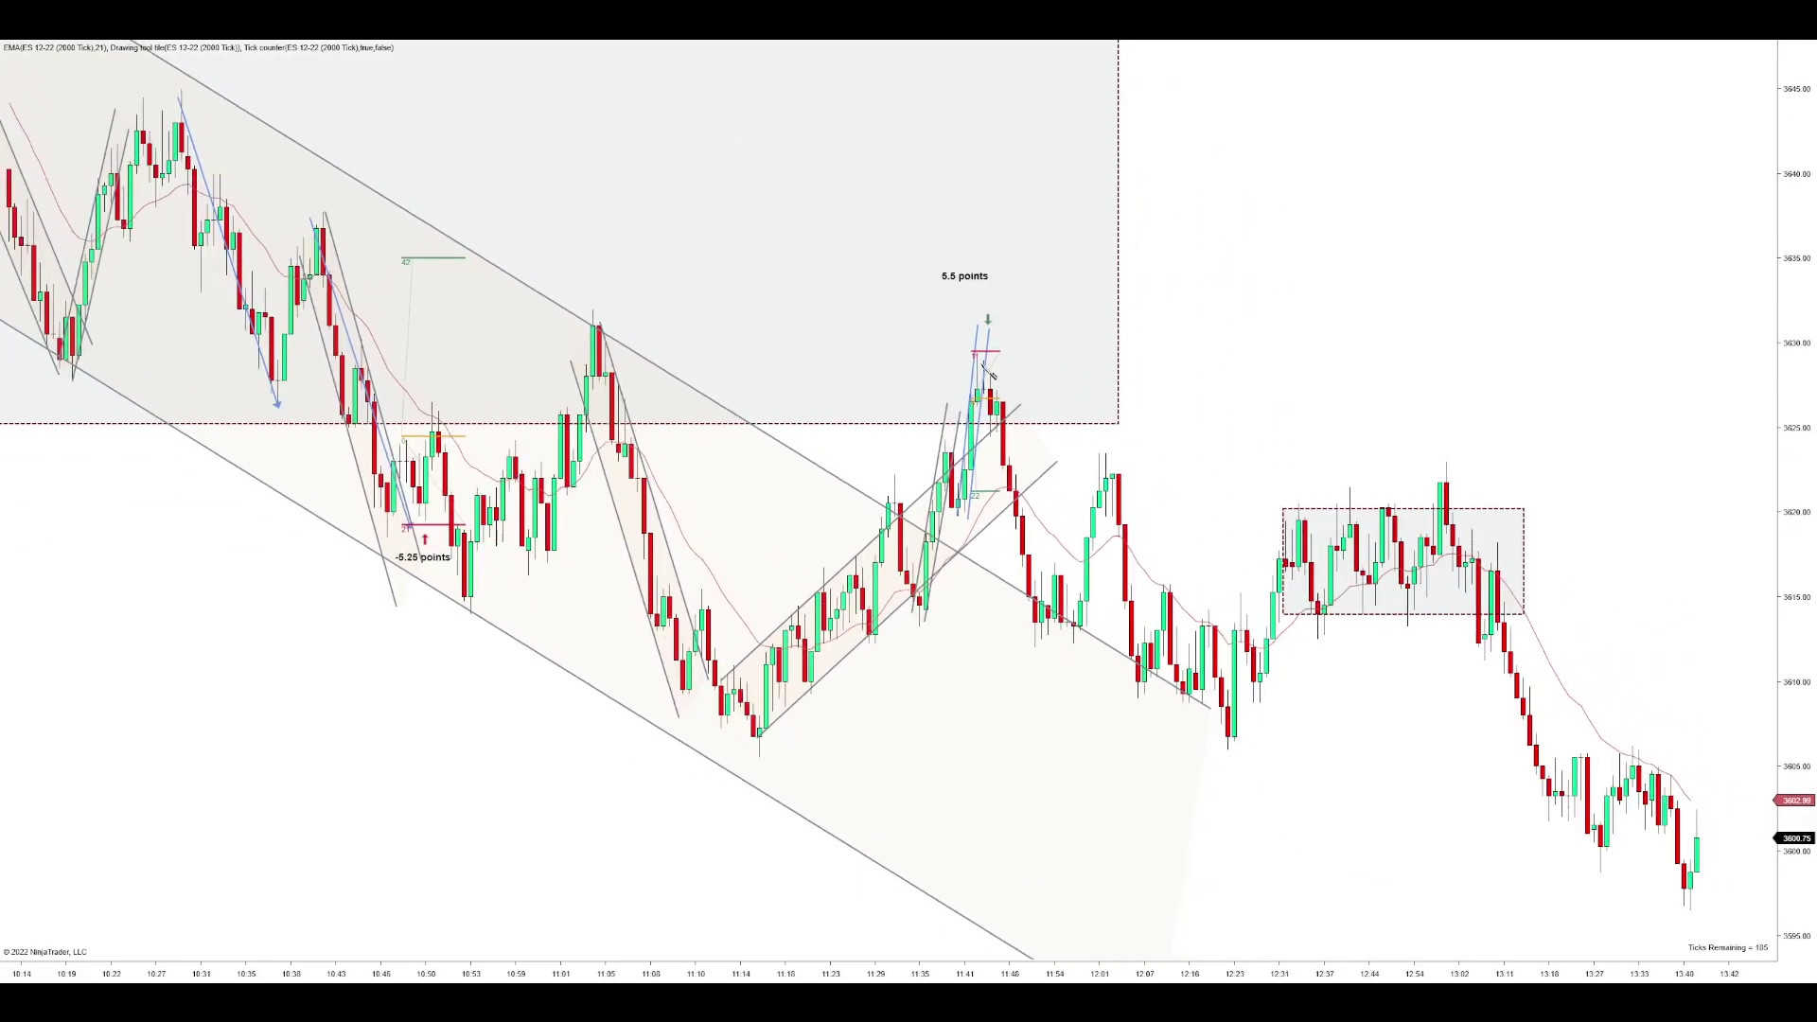
# - Draw two blue arrows down the declines after the 5.5-point peak, then rescale the time axis
pyautogui.click(982, 363)
pyautogui.click(1048, 649)
pyautogui.click(1049, 650)
pyautogui.moveTo(1105, 455); pyautogui.dragTo(1175, 739)
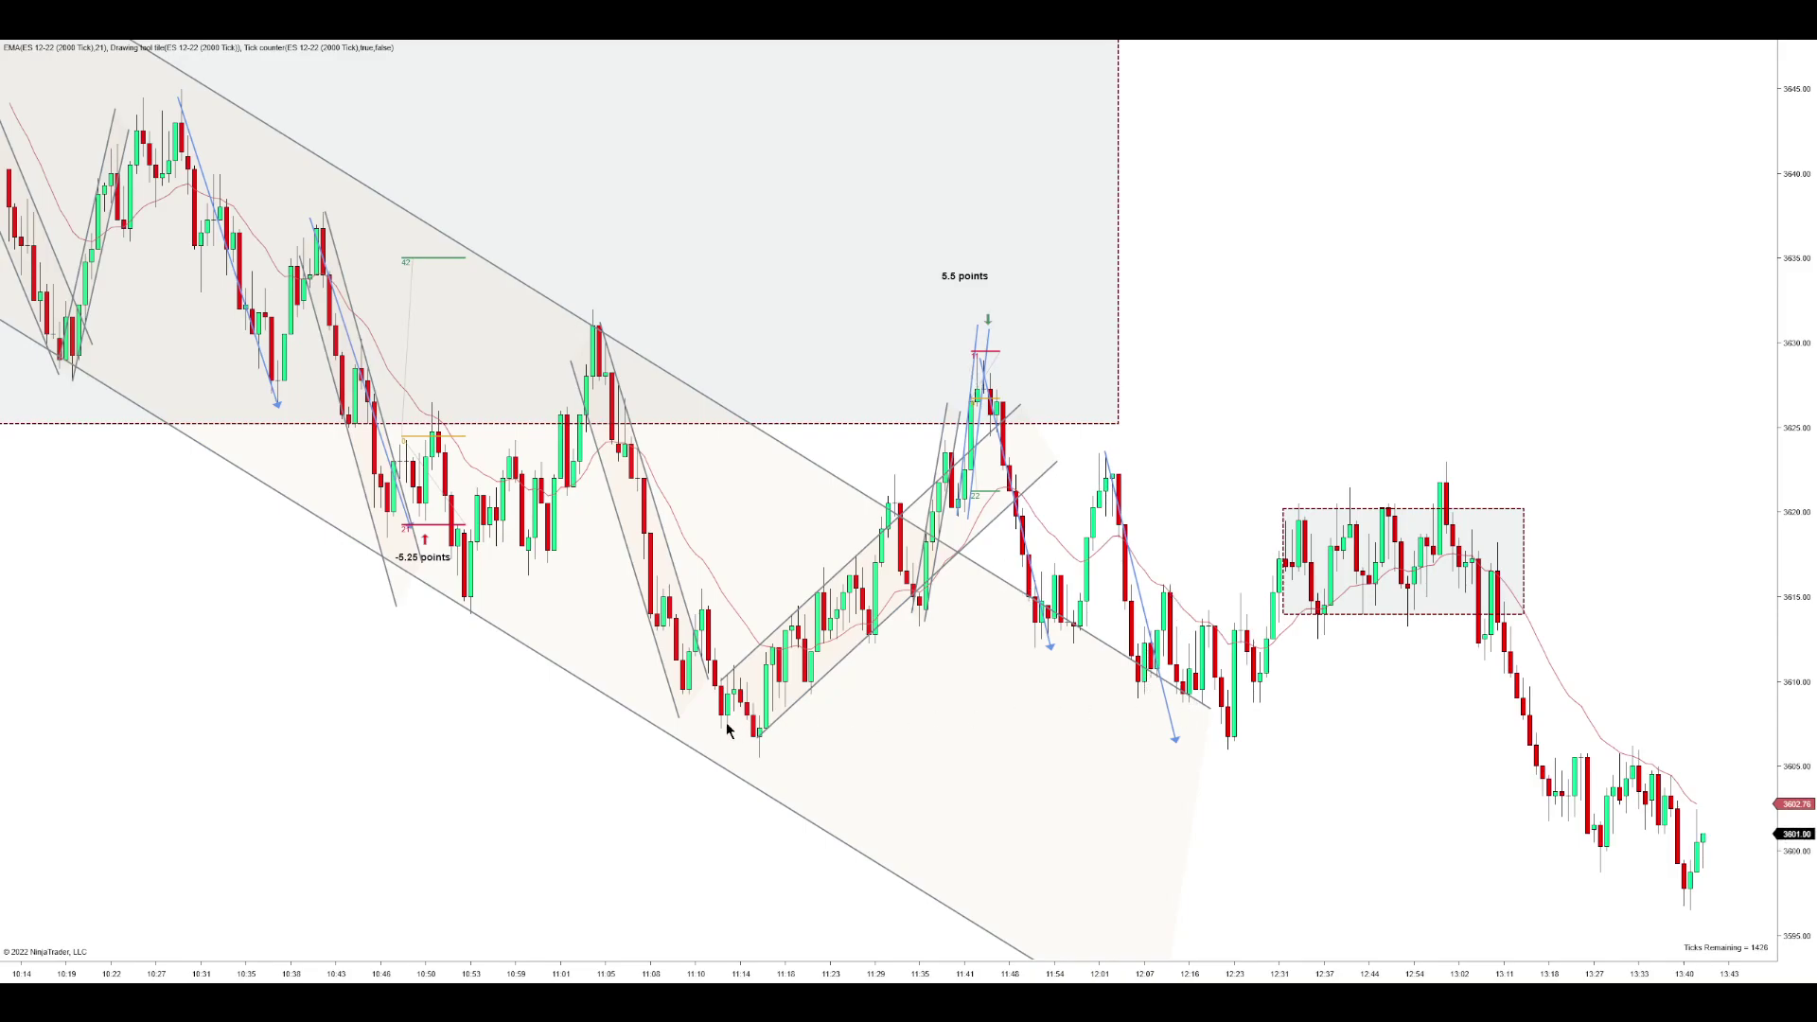
pyautogui.moveTo(958, 966); pyautogui.dragTo(920, 842)
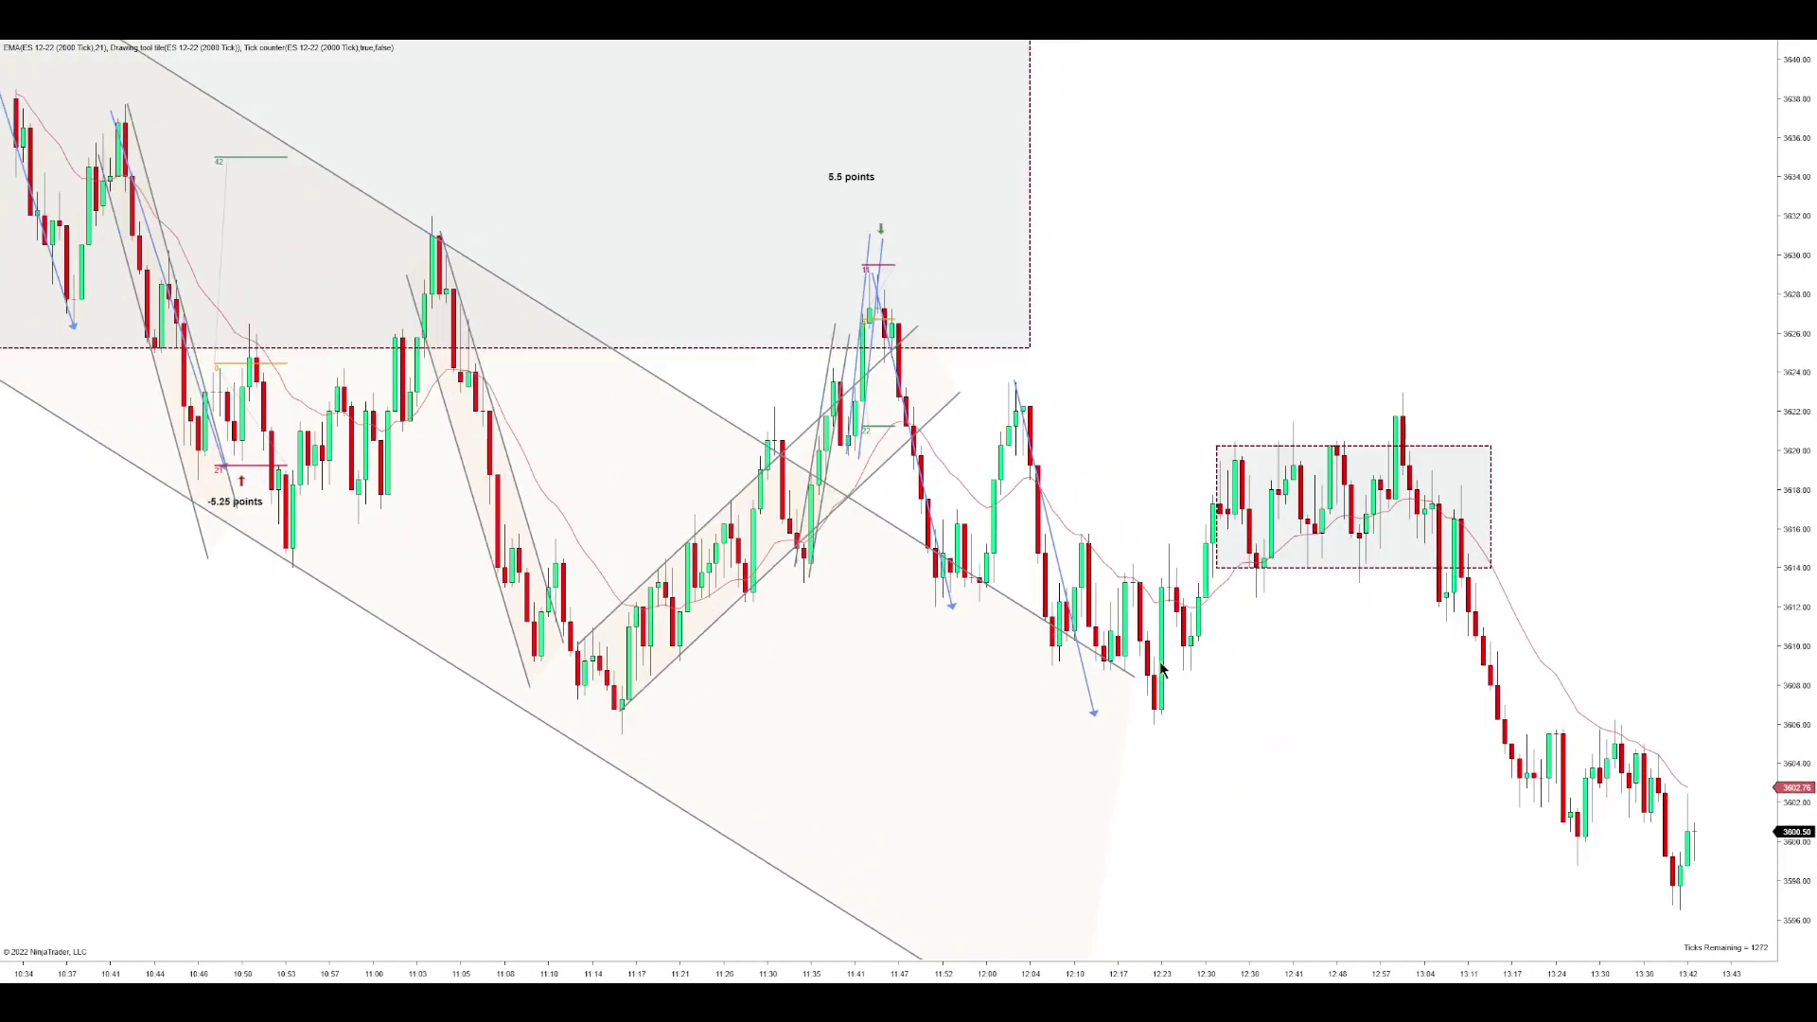
pyautogui.moveTo(1189, 973); pyautogui.dragTo(1250, 958)
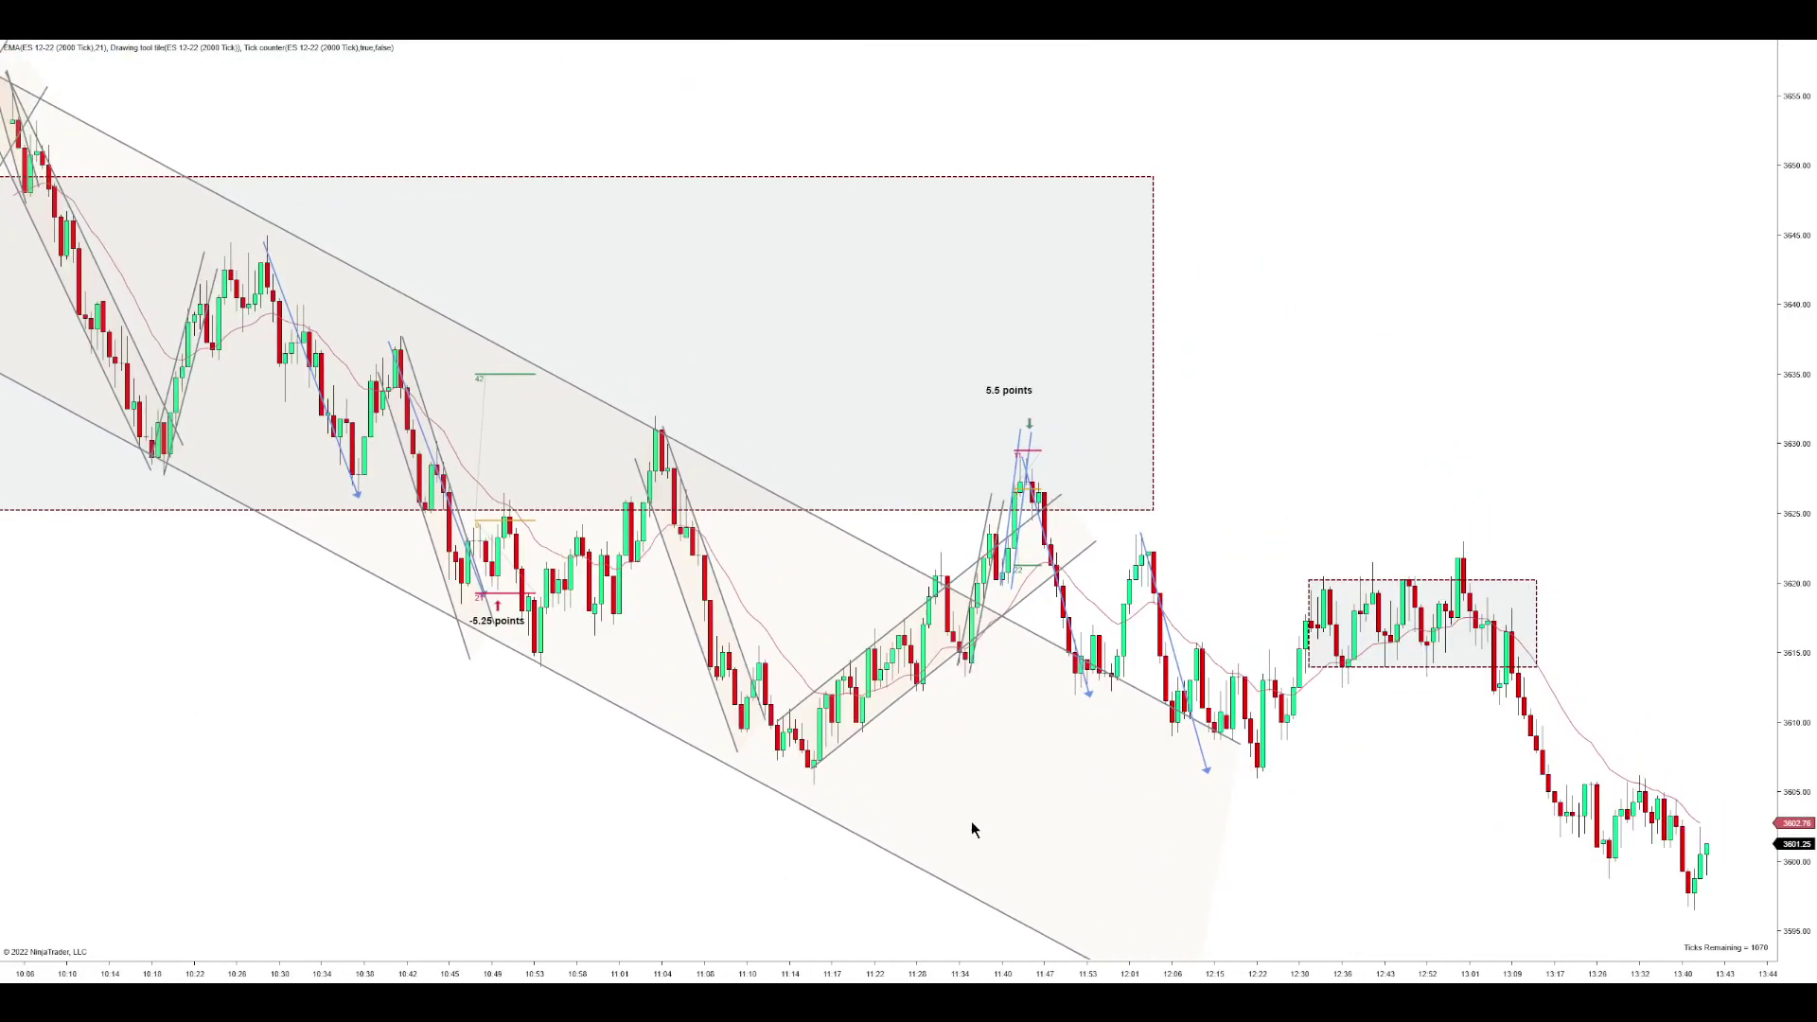
pyautogui.scroll(2, 972, 831)
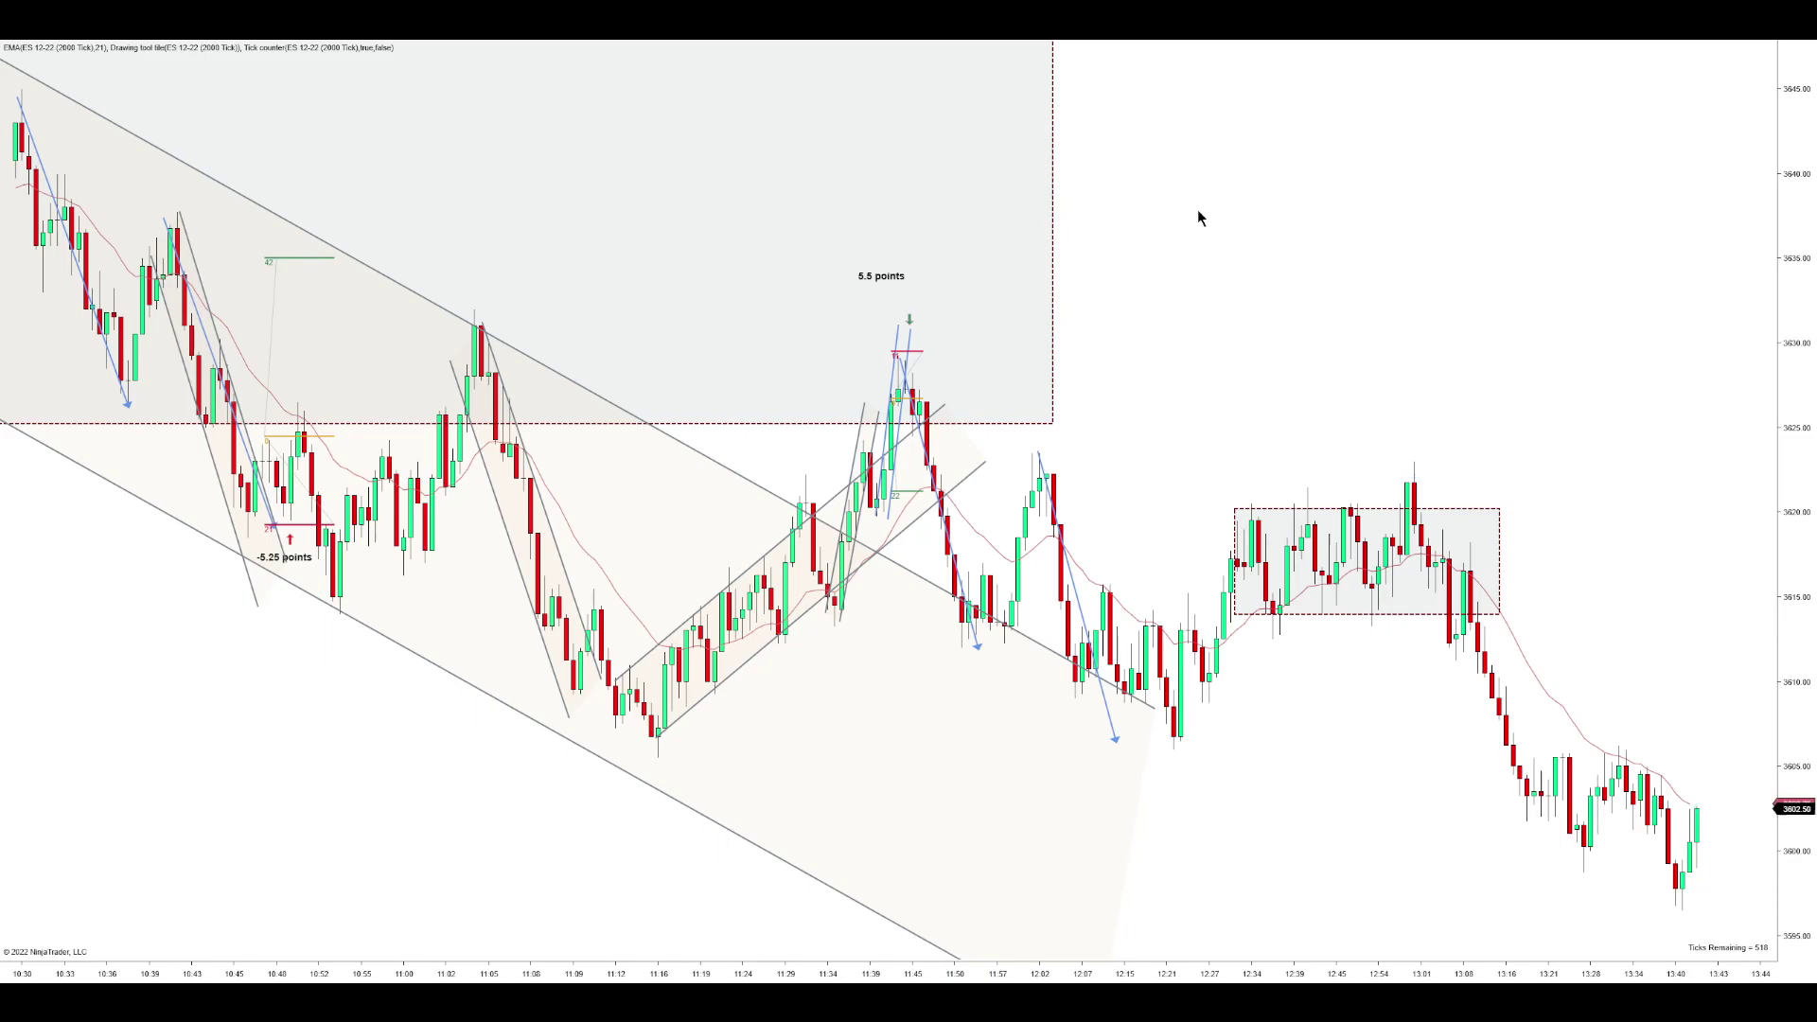
# - Draw a short rising trend channel across the late range box and nudge it into place
pyautogui.hotkey('ctrl', 'F11')
pyautogui.click(1371, 626)
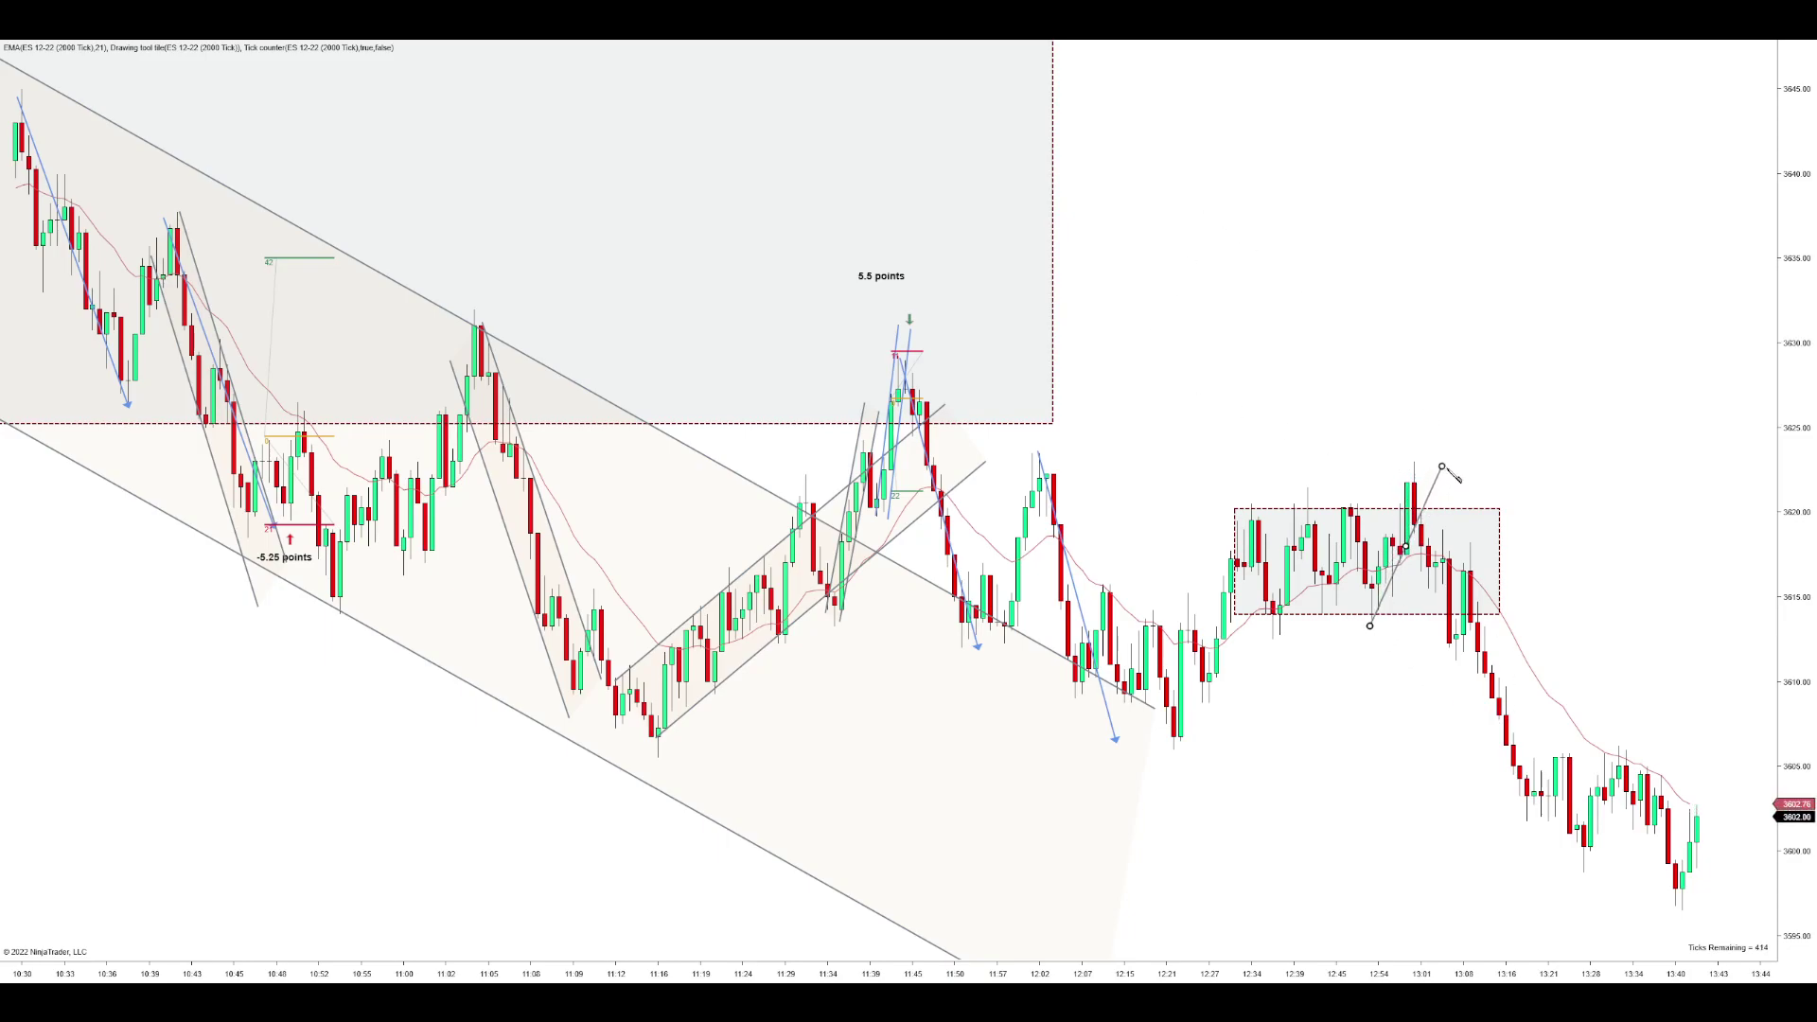
pyautogui.click(1443, 468)
pyautogui.click(1420, 485)
pyautogui.click(1395, 536)
pyautogui.moveTo(1383, 604); pyautogui.dragTo(1387, 603)
pyautogui.moveTo(1446, 466); pyautogui.dragTo(1456, 460)
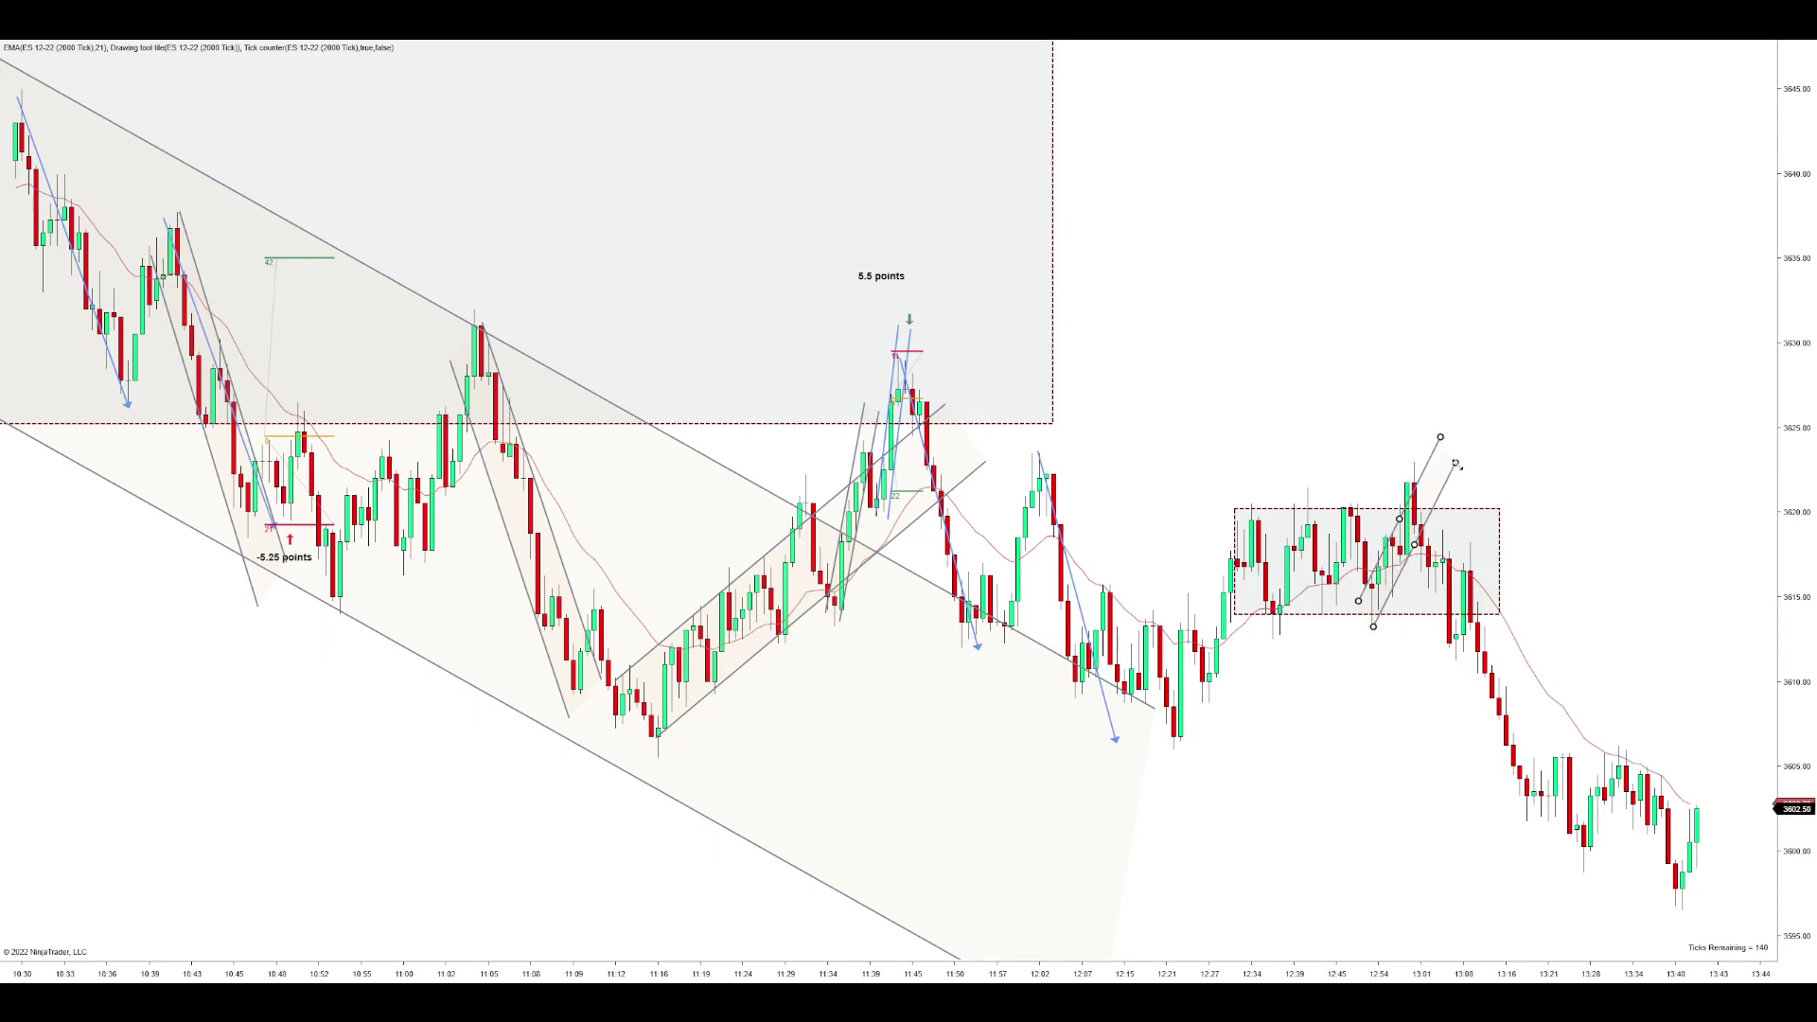
pyautogui.moveTo(1359, 603); pyautogui.dragTo(1354, 598)
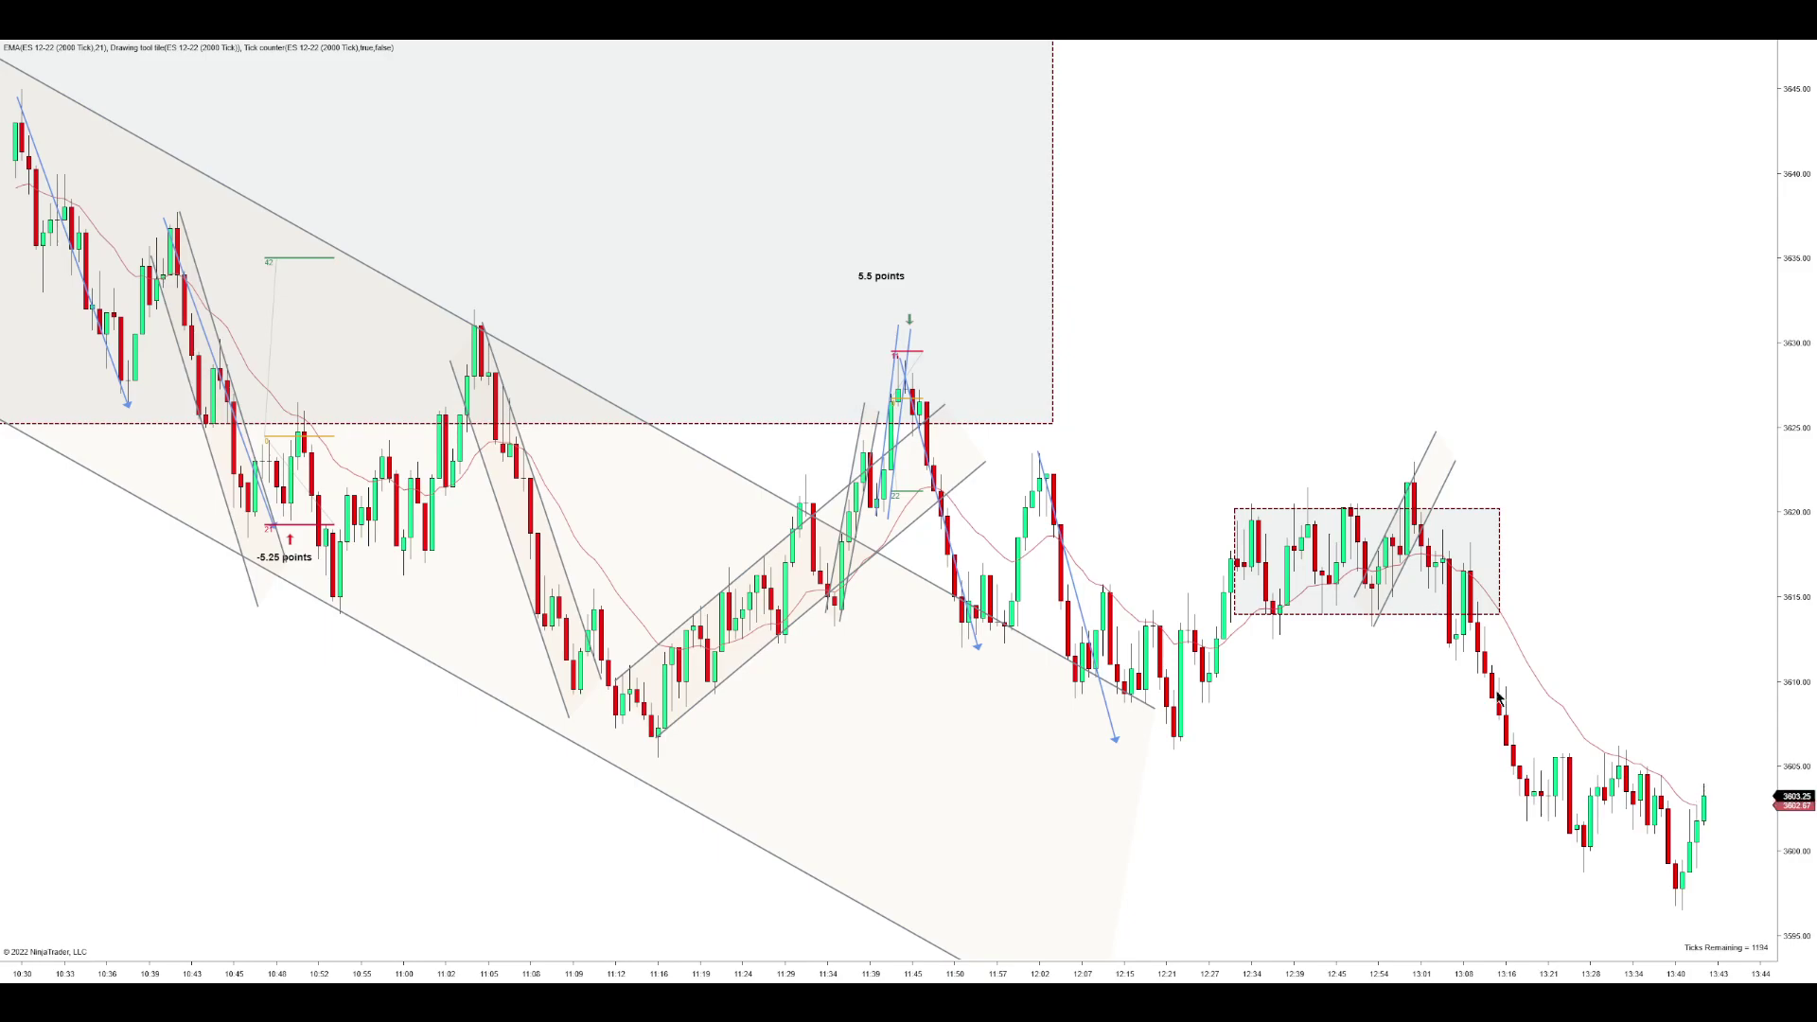
# - Draw a falling trend channel from the 13:01 high down to the low after the drop
pyautogui.click(1413, 460)
pyautogui.click(1601, 836)
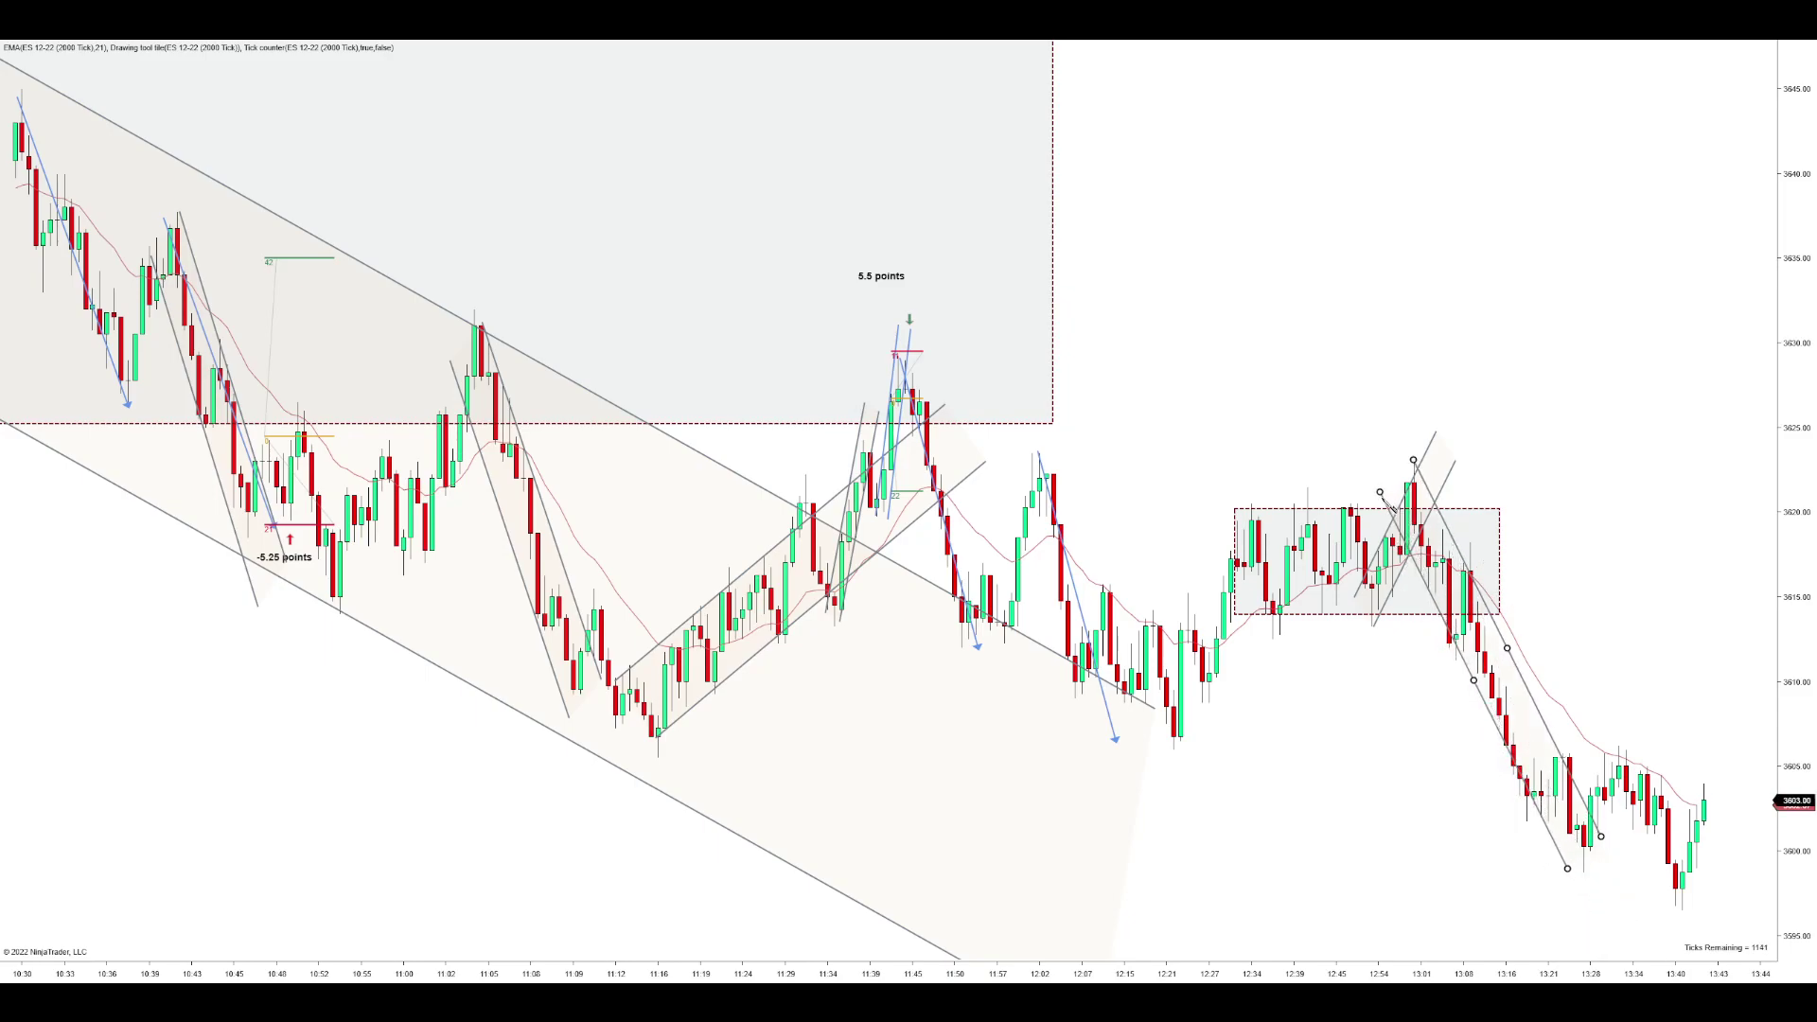
pyautogui.click(1380, 497)
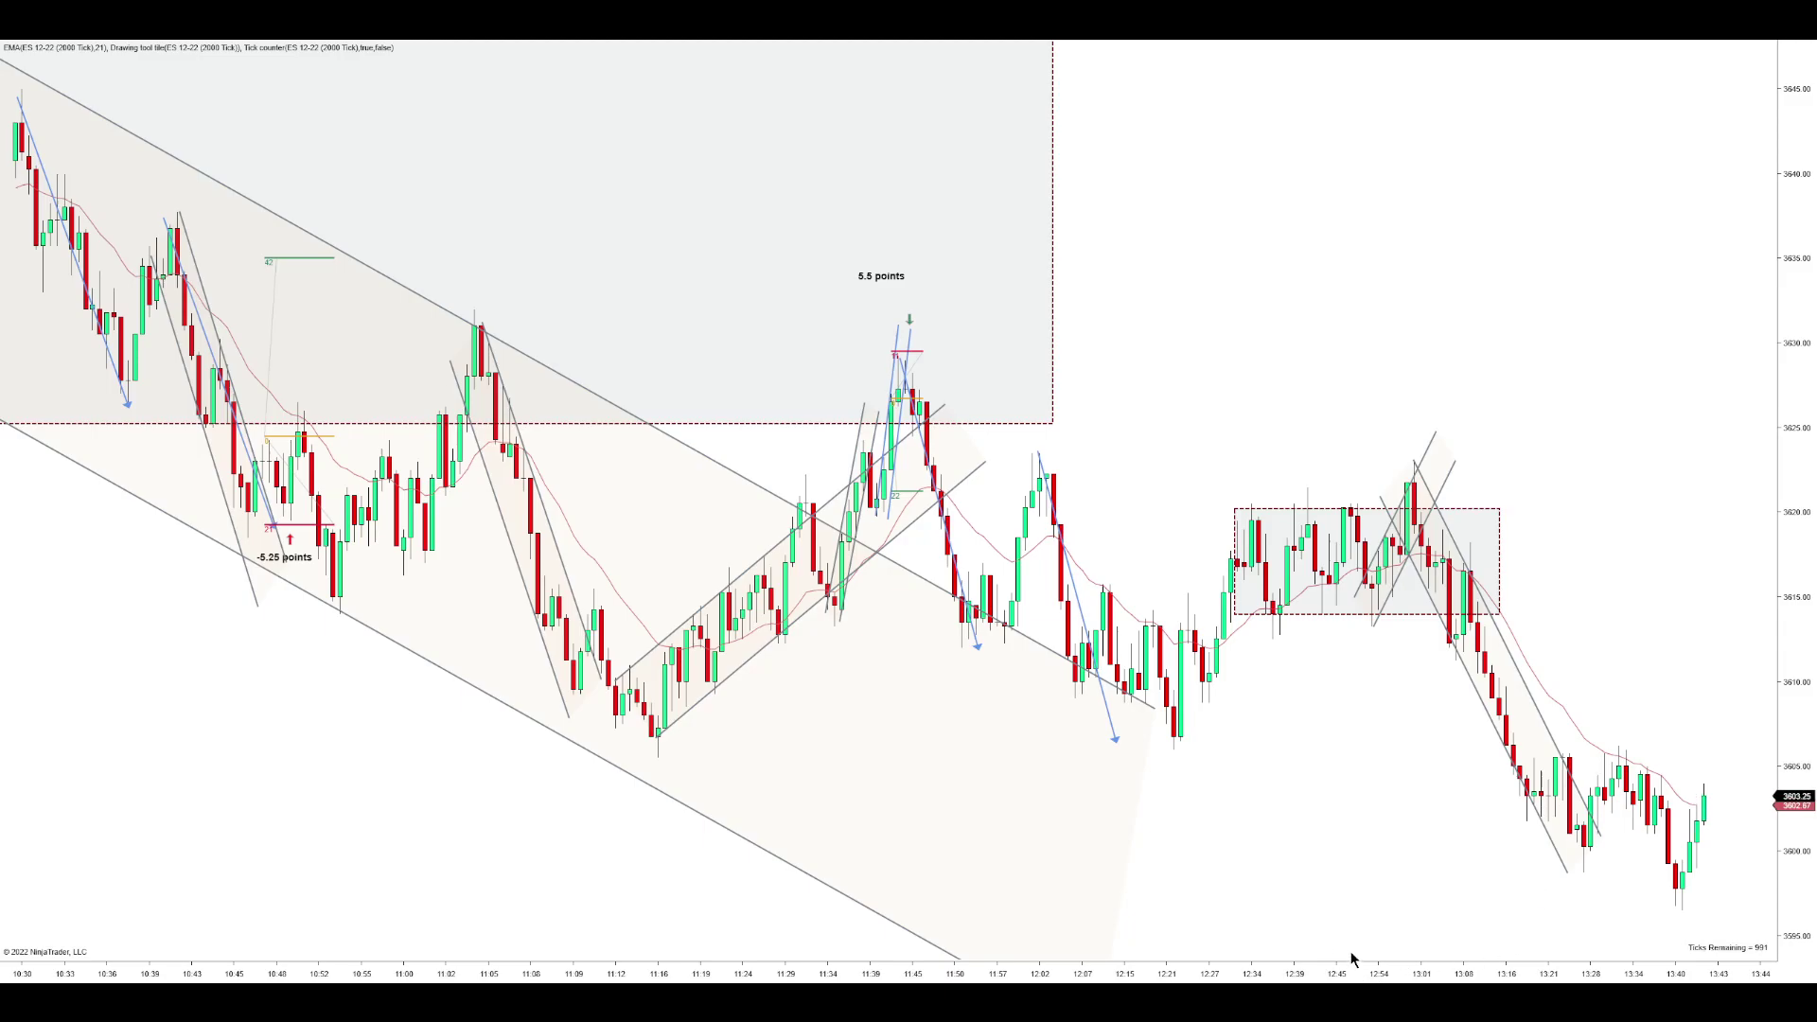
pyautogui.moveTo(1354, 970); pyautogui.dragTo(1655, 888)
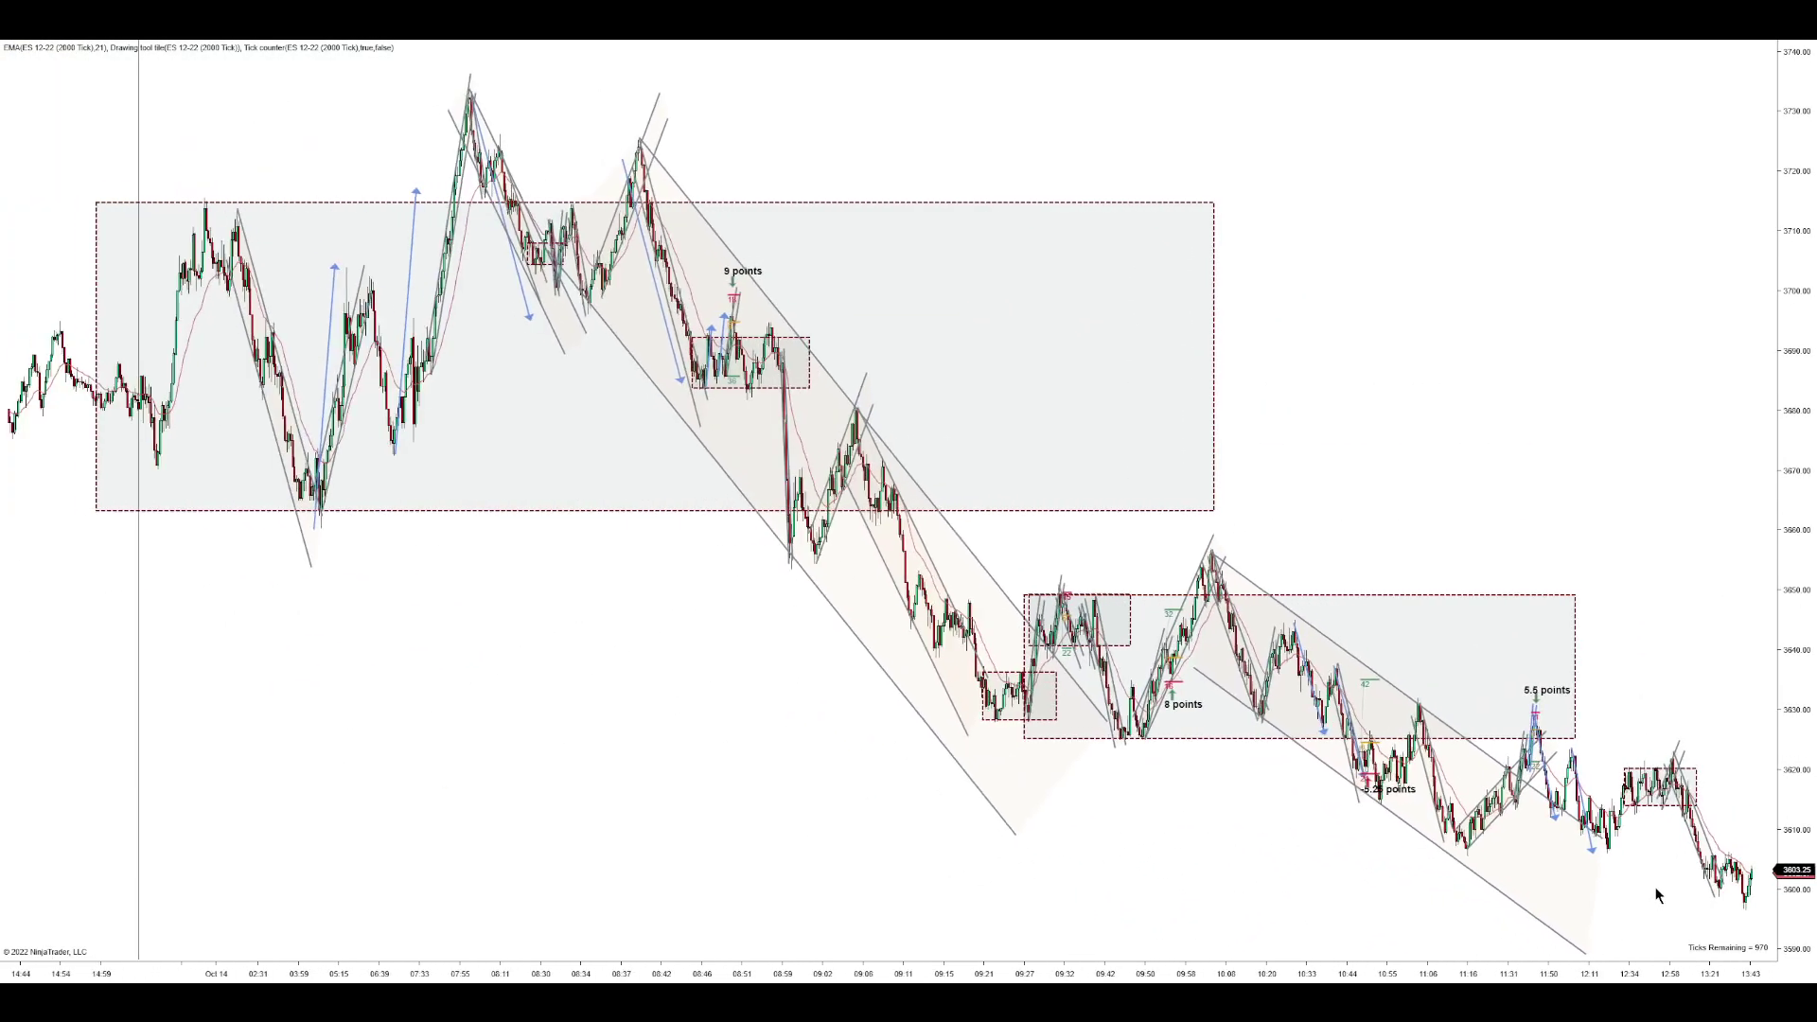
pyautogui.scroll(1, 1656, 894)
pyautogui.scroll(1, 1366, 937)
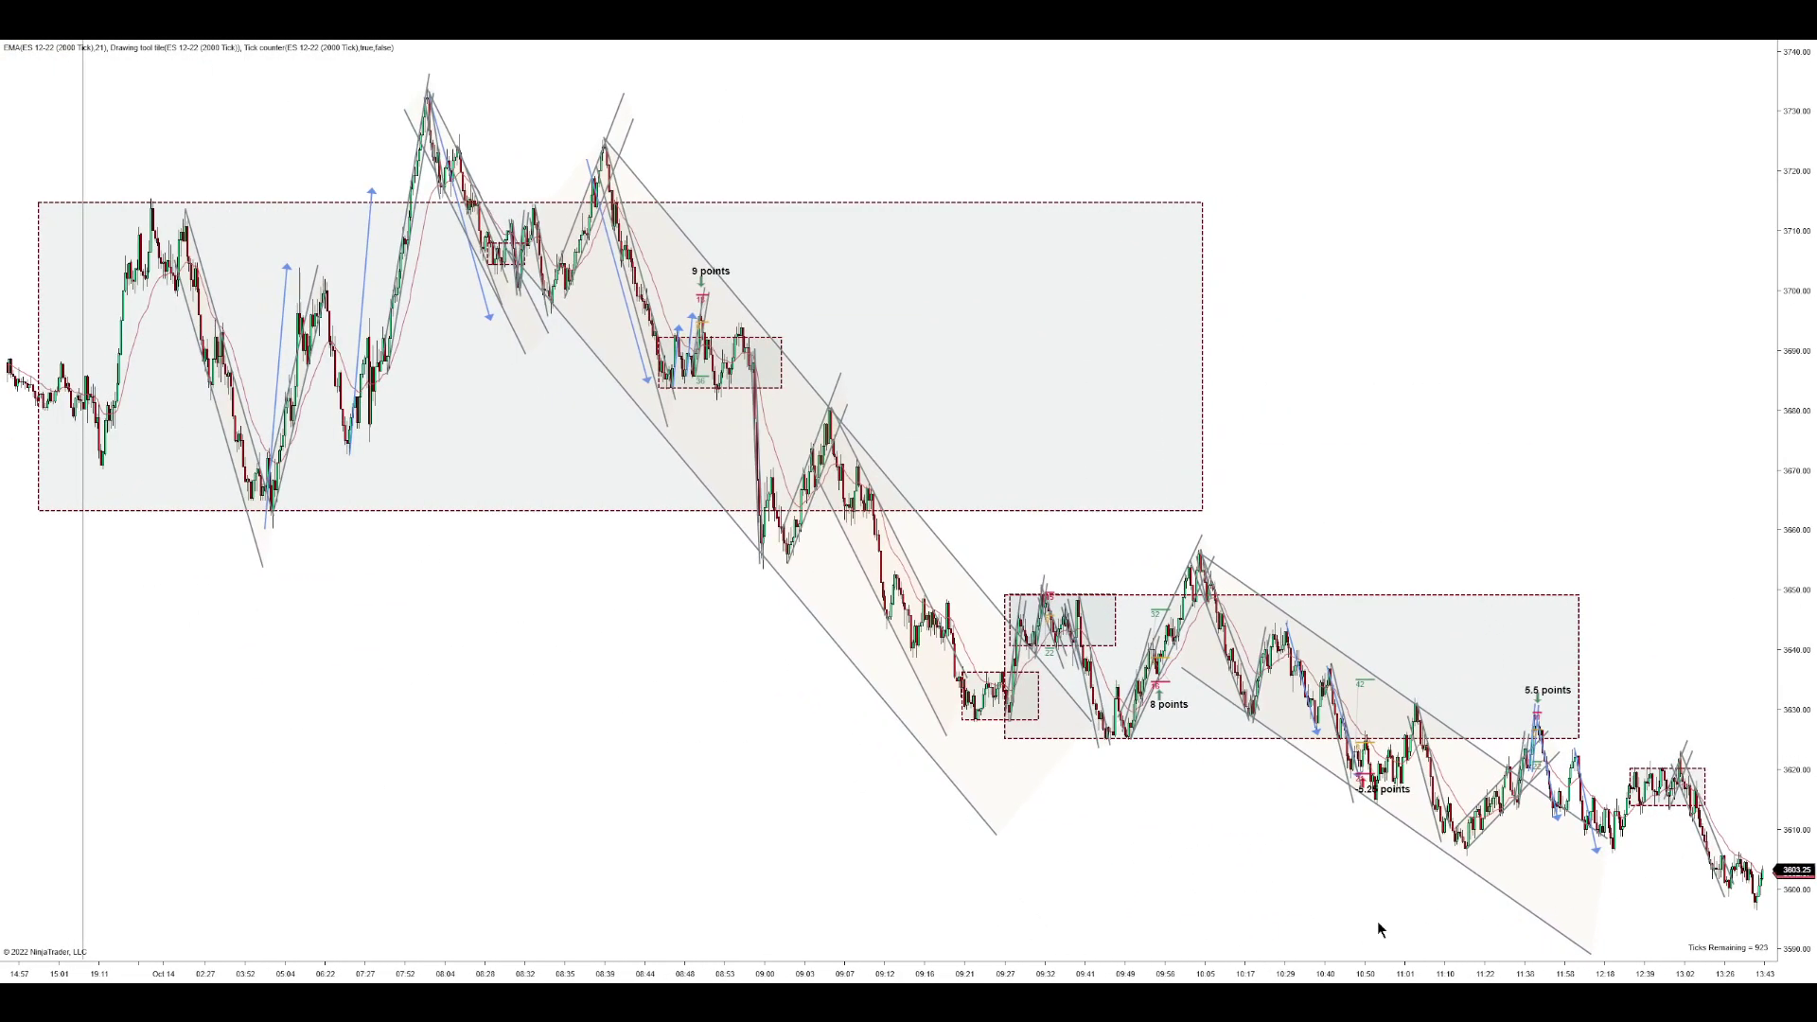